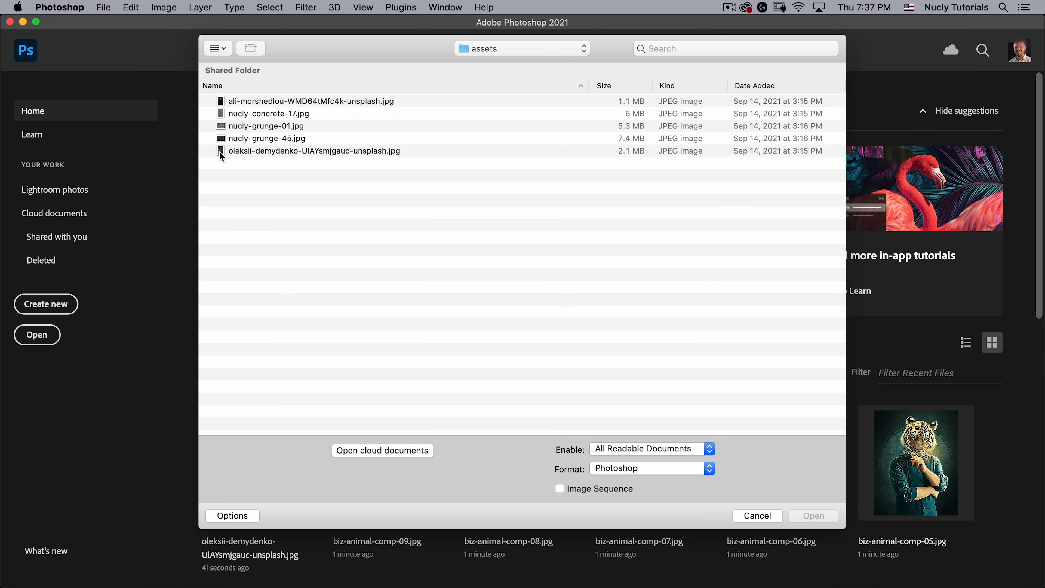
- Open the deer photo ending in UlAYsmjgauc-unsplash.jpg and crop it slightly tighter around the deer at a 4:5 (8:10) ratio
double_click(265, 151)
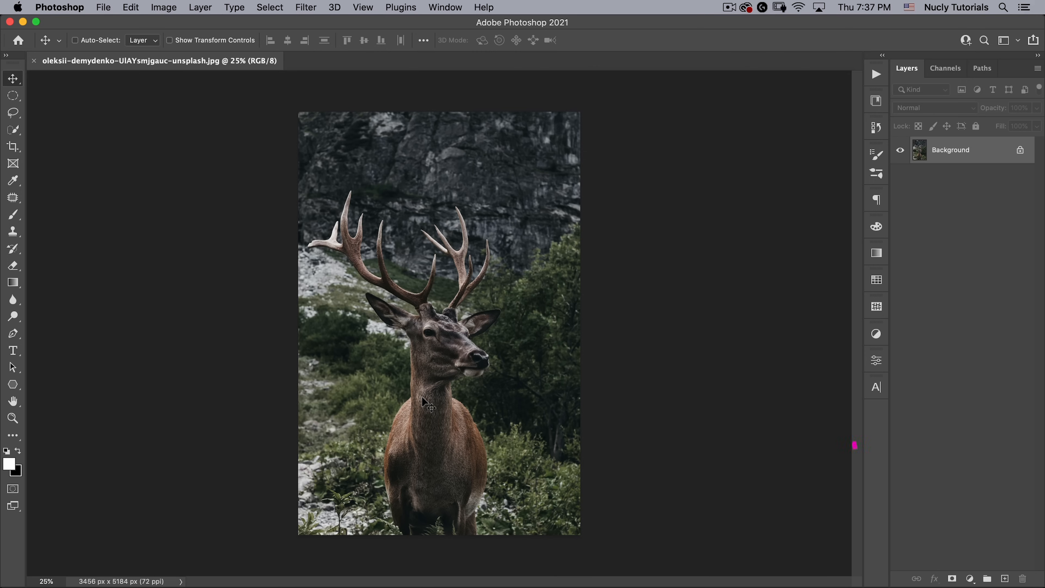
click(16, 149)
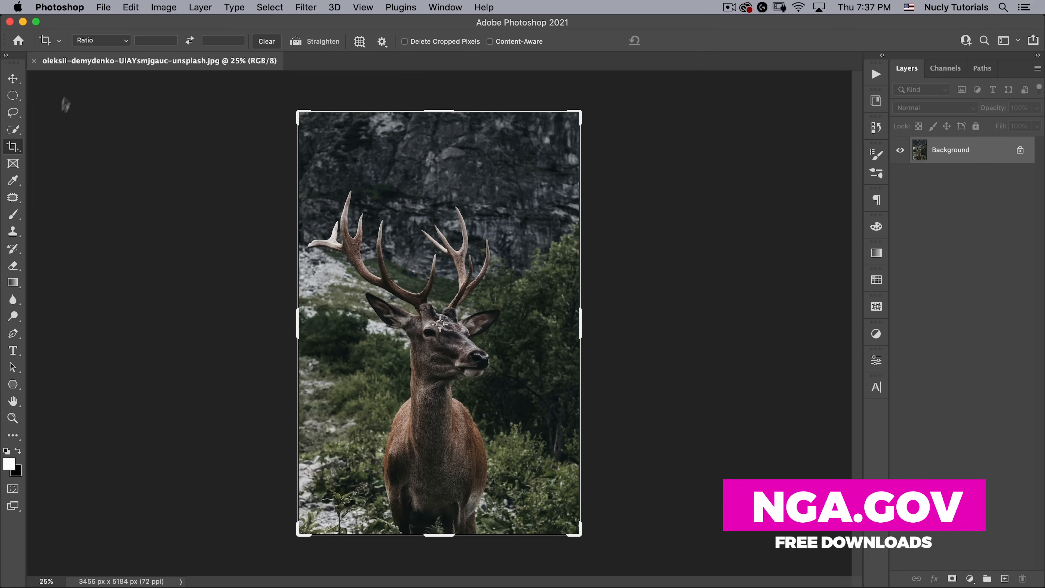
click(94, 40)
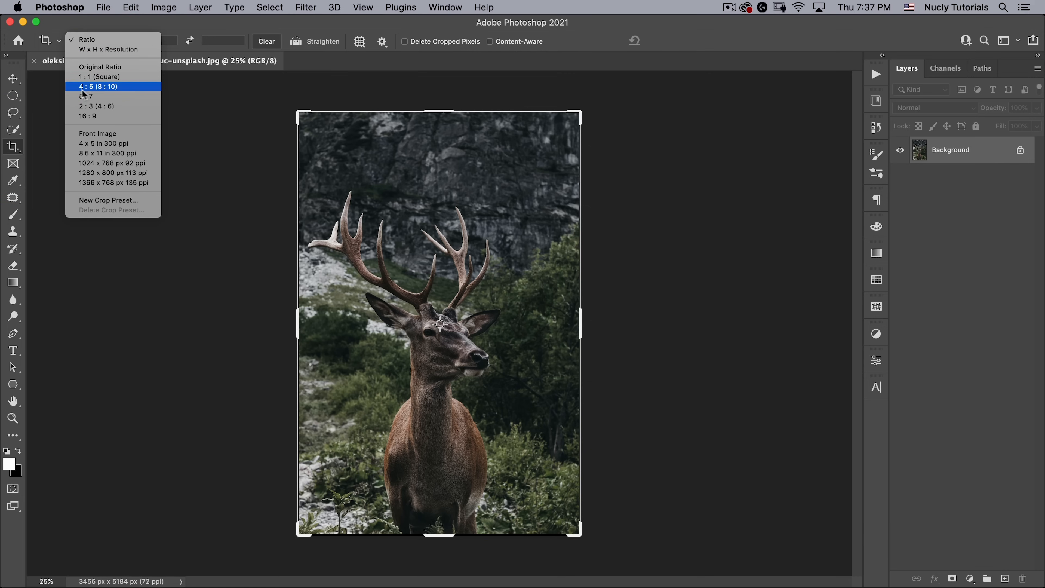
click(131, 87)
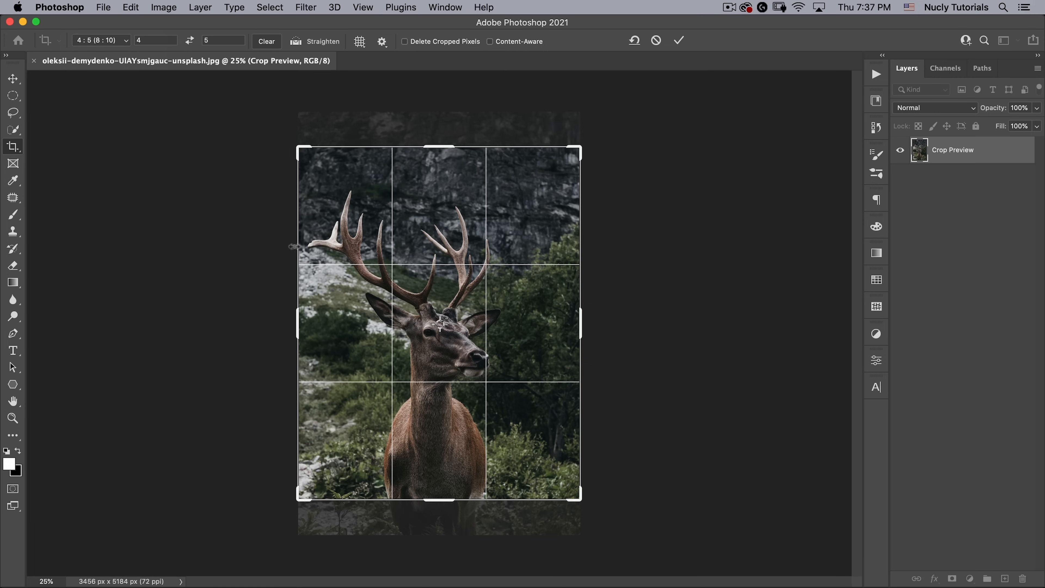
drag(476, 366, 474, 332)
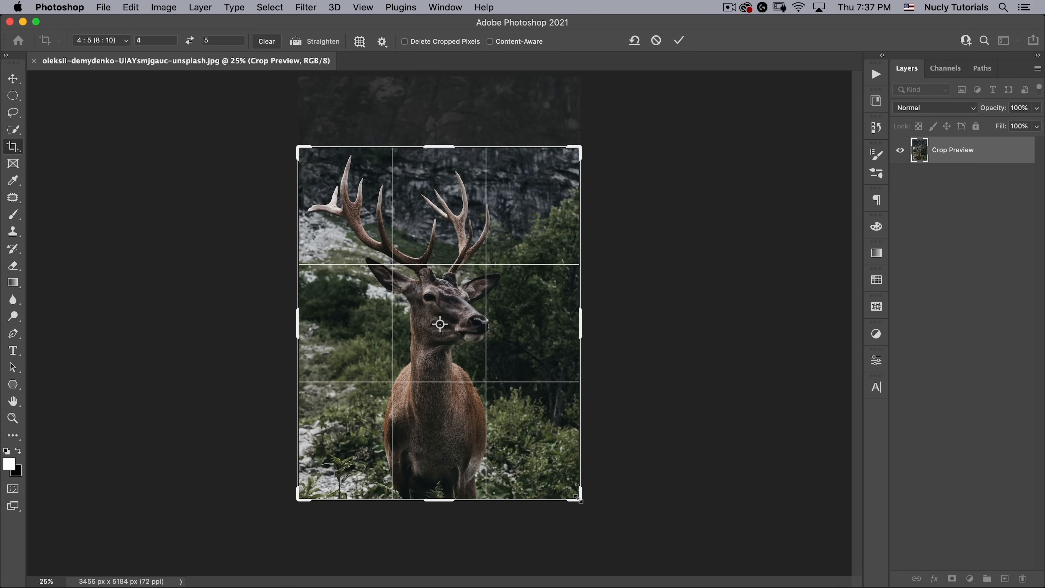
drag(577, 498, 565, 487)
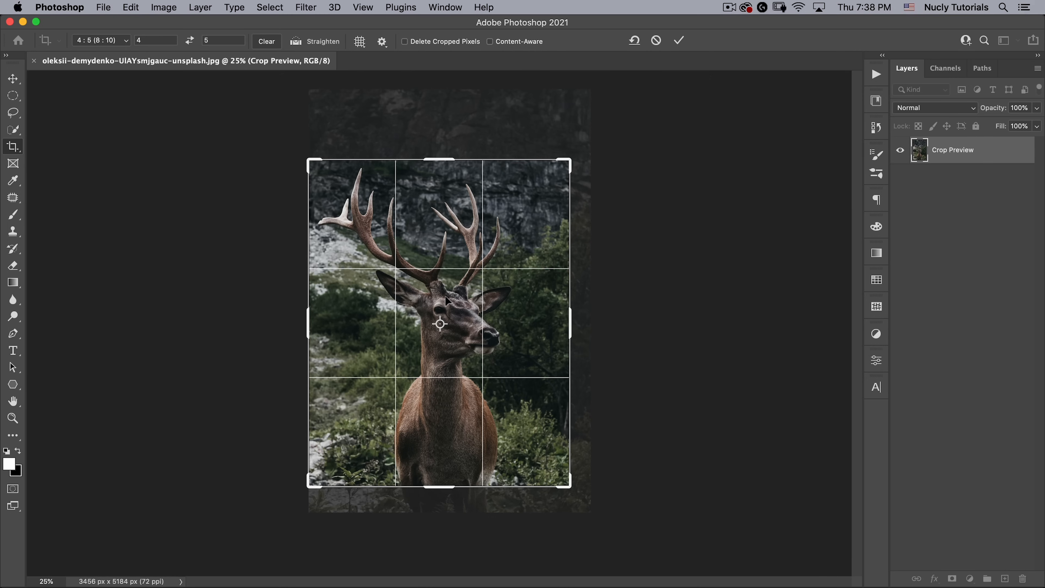
click(679, 40)
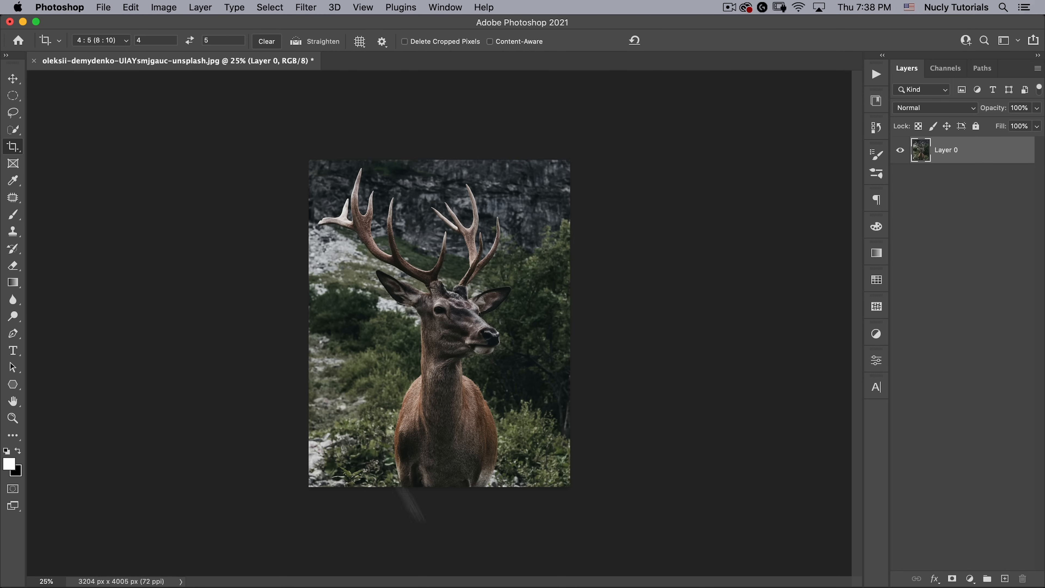
- Add a guide layout with 2 columns and 2 rows to the canvas, then hide the guides
click(399, 8)
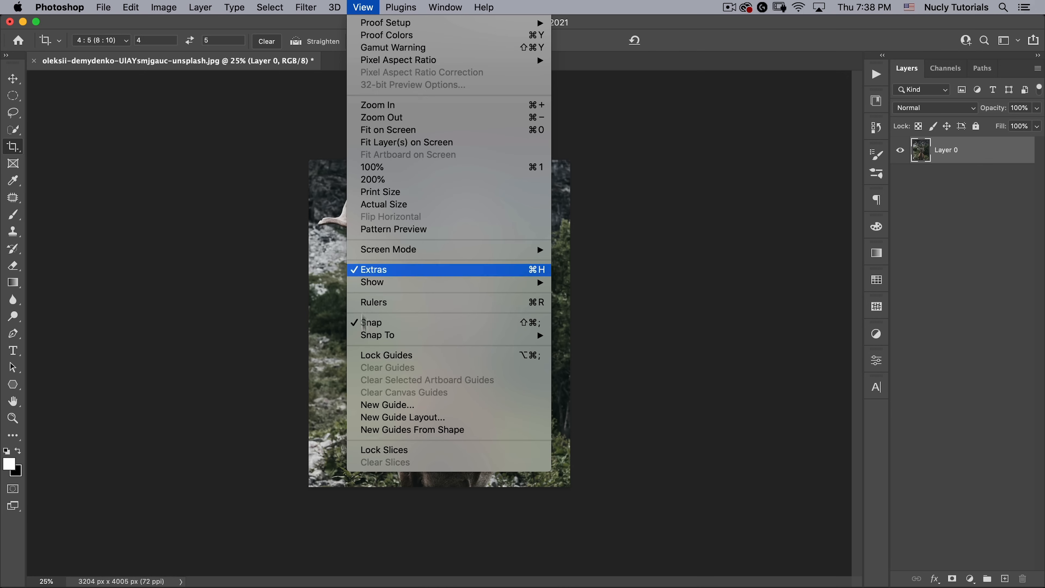
click(383, 416)
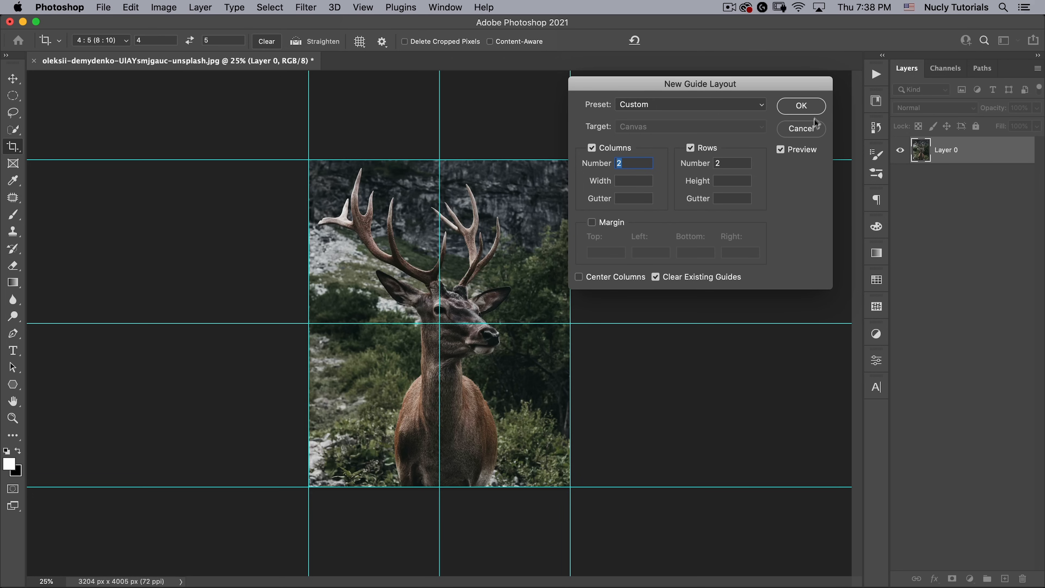
click(806, 105)
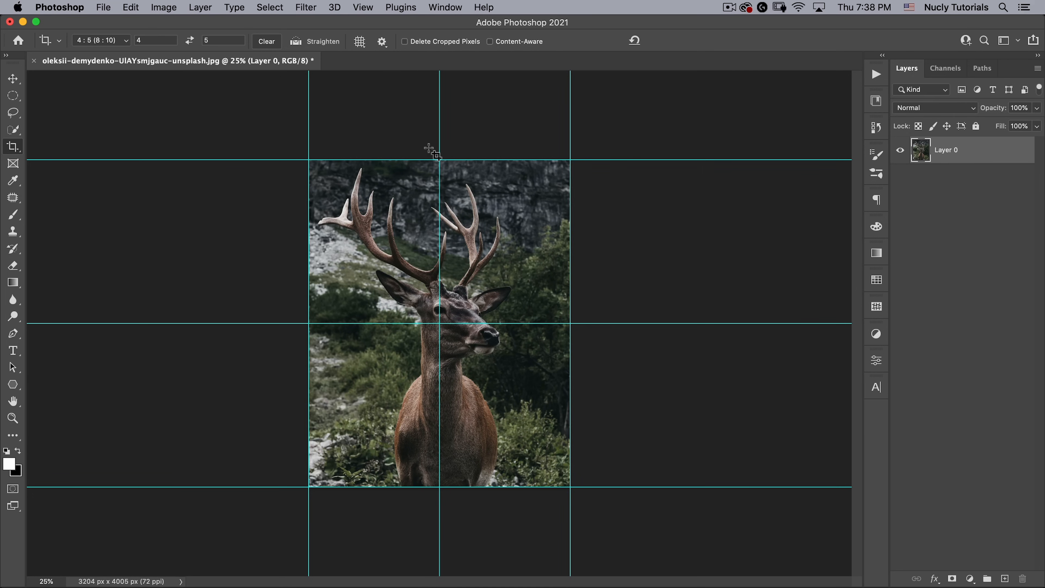
key(super+semicolon)
key(super+semicolon)
key(super+semicolon)
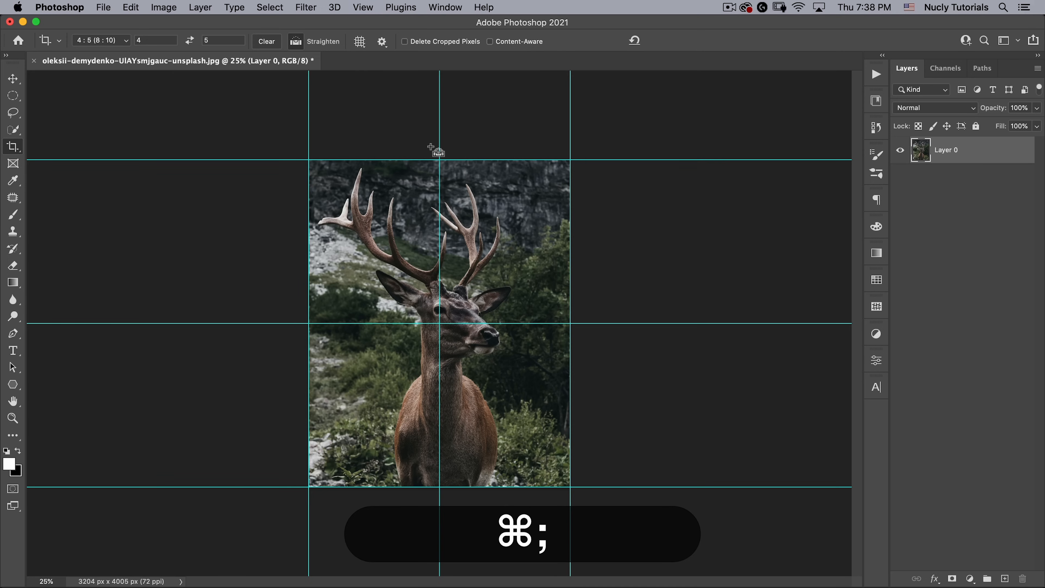
key(super+semicolon)
key(super+semicolon)
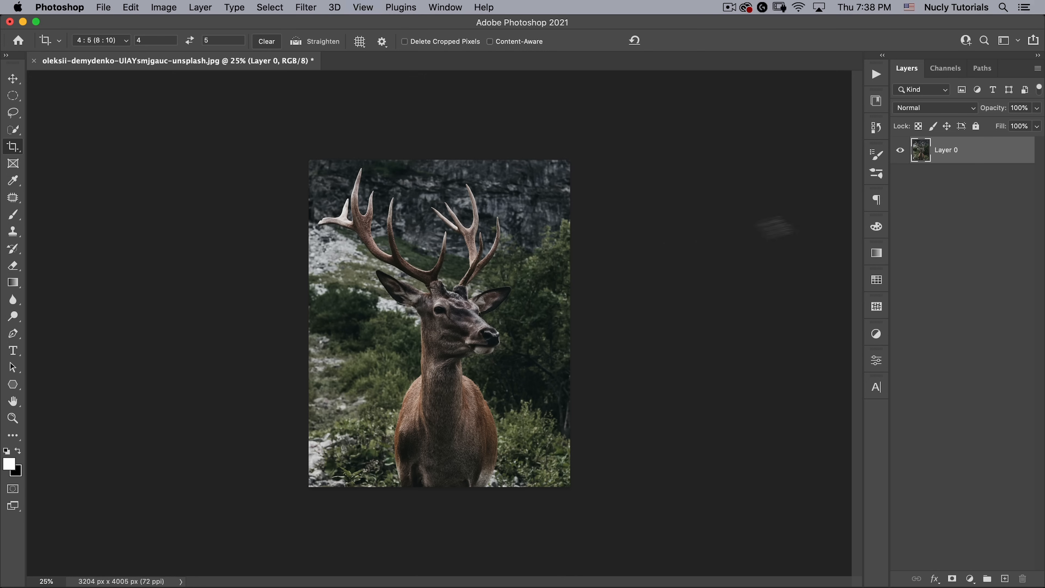
- Duplicate Layer 0, rename the copy to deer, and reselect Layer 0
drag(978, 153, 1004, 578)
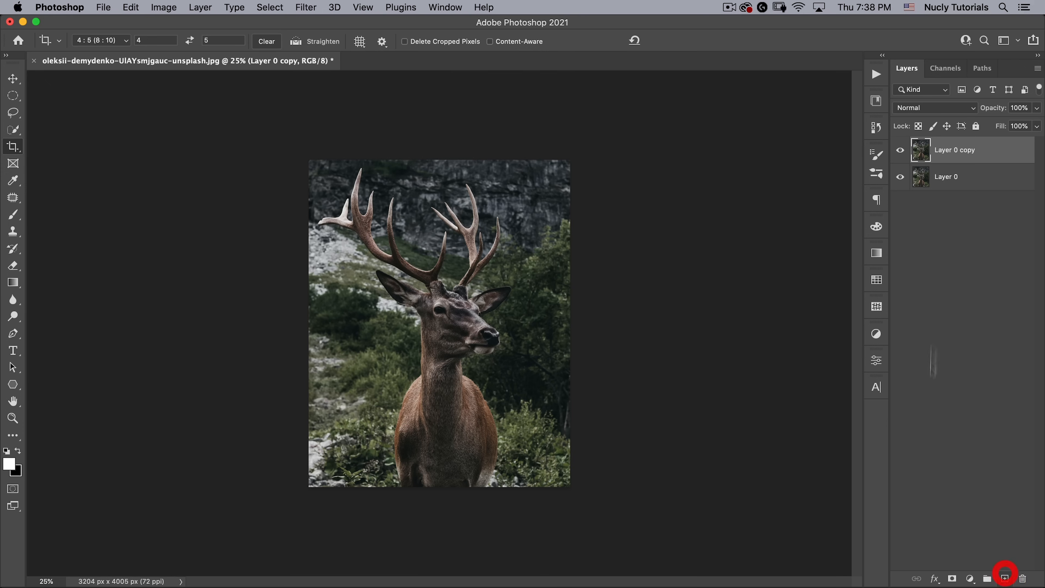
double_click(947, 152)
text(deer)
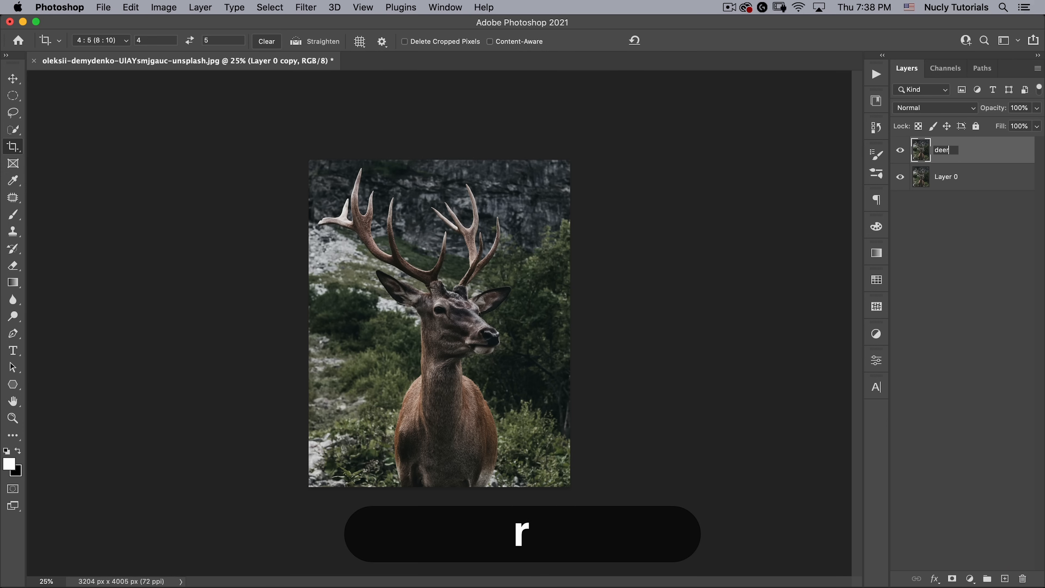
key(Return)
click(951, 179)
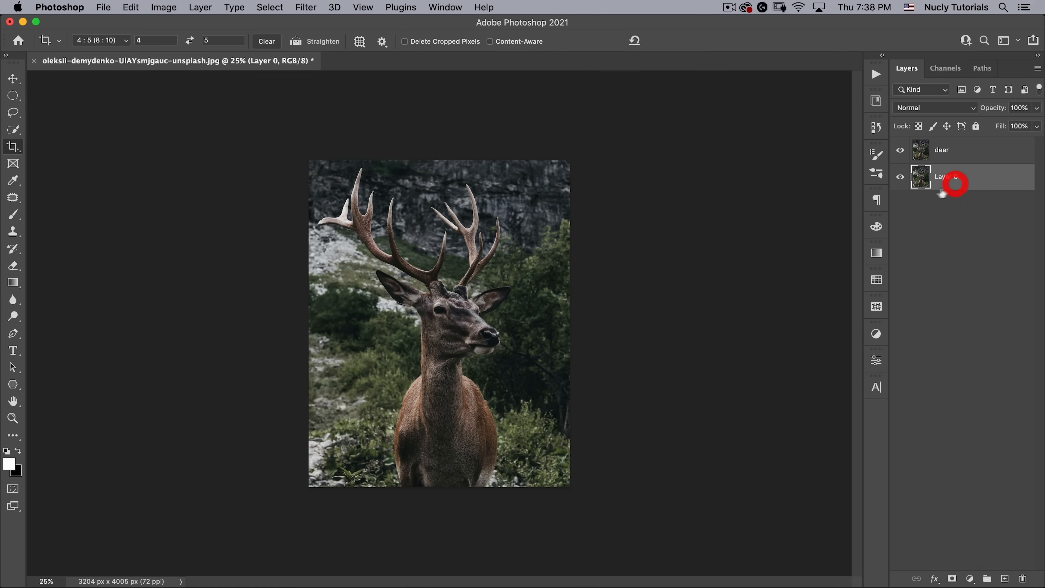
click(972, 577)
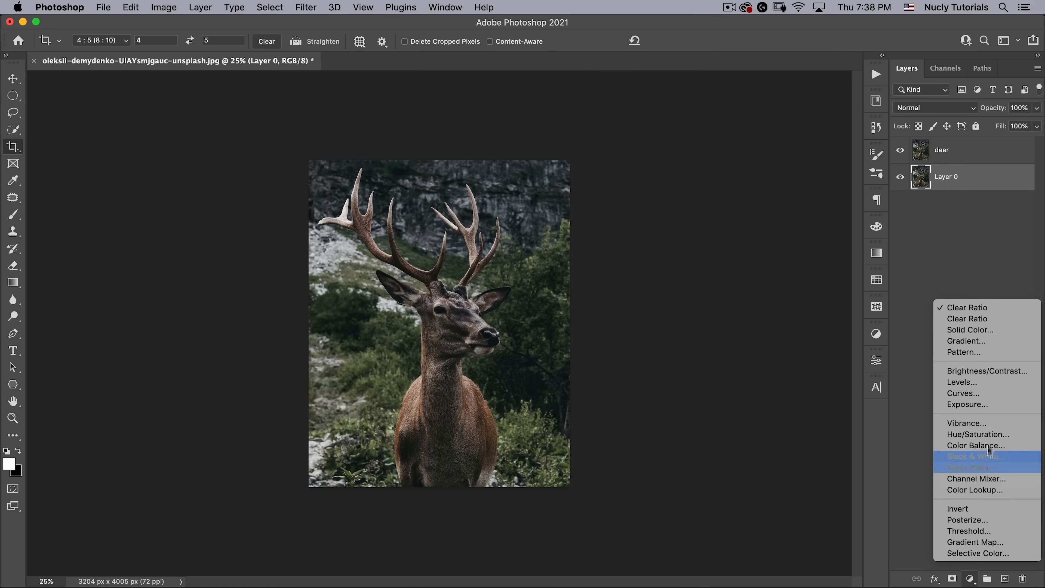
click(979, 330)
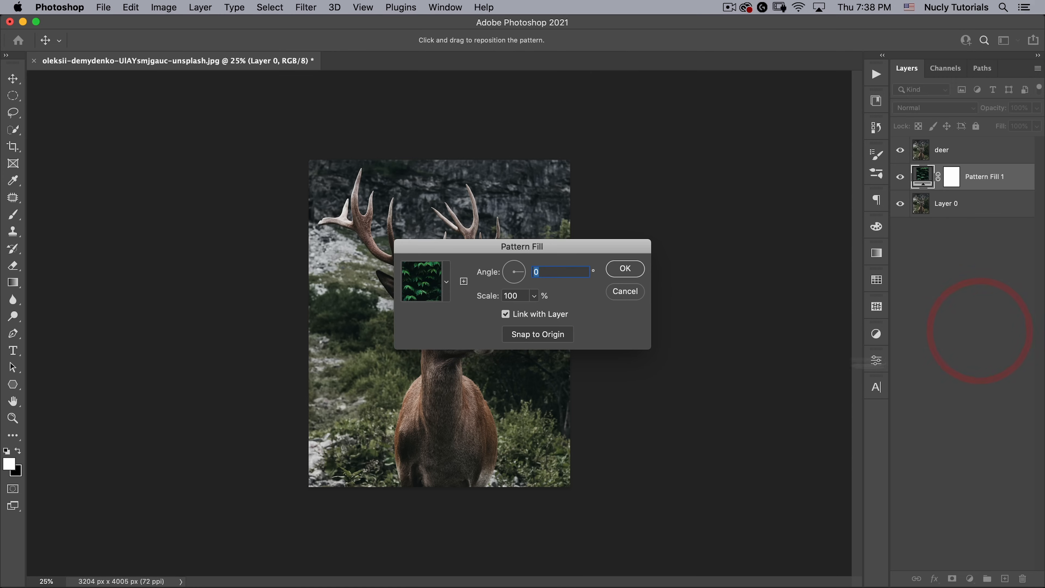
click(625, 292)
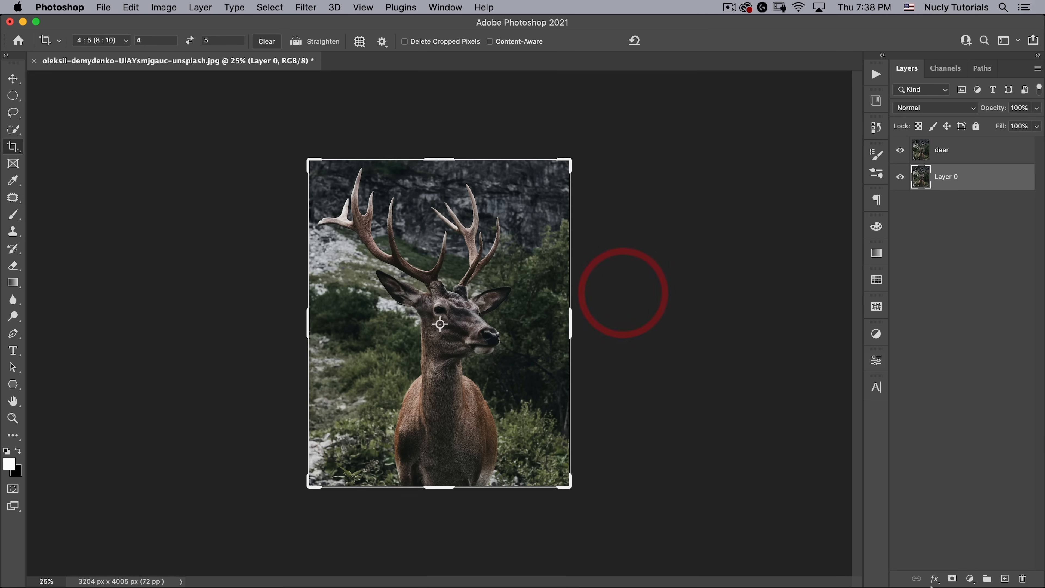
- Add a Solid Color fill layer in gray #737373 directly above Layer 0, and select the deer layer
click(969, 578)
click(989, 329)
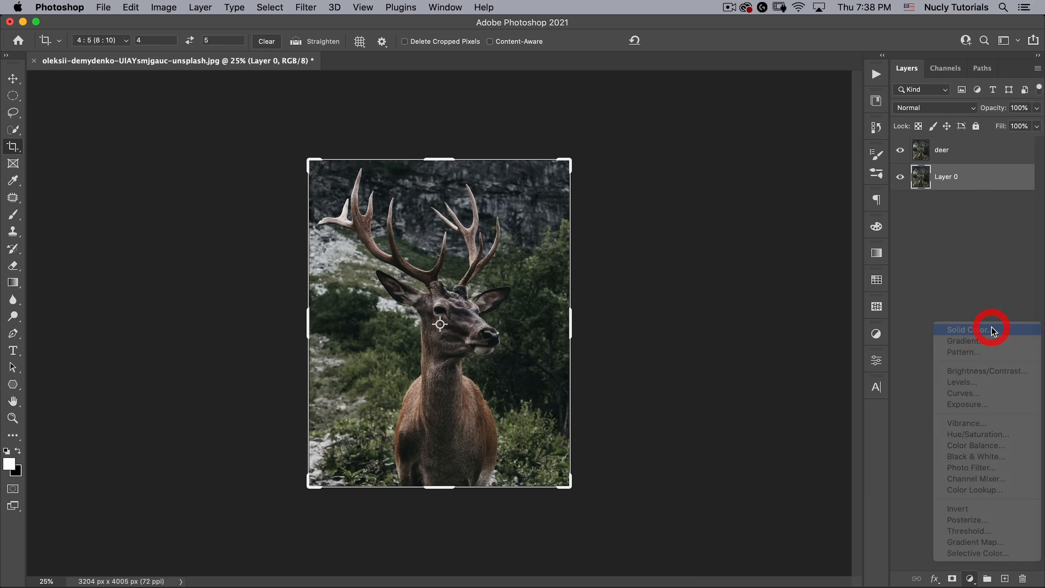
drag(639, 184, 563, 223)
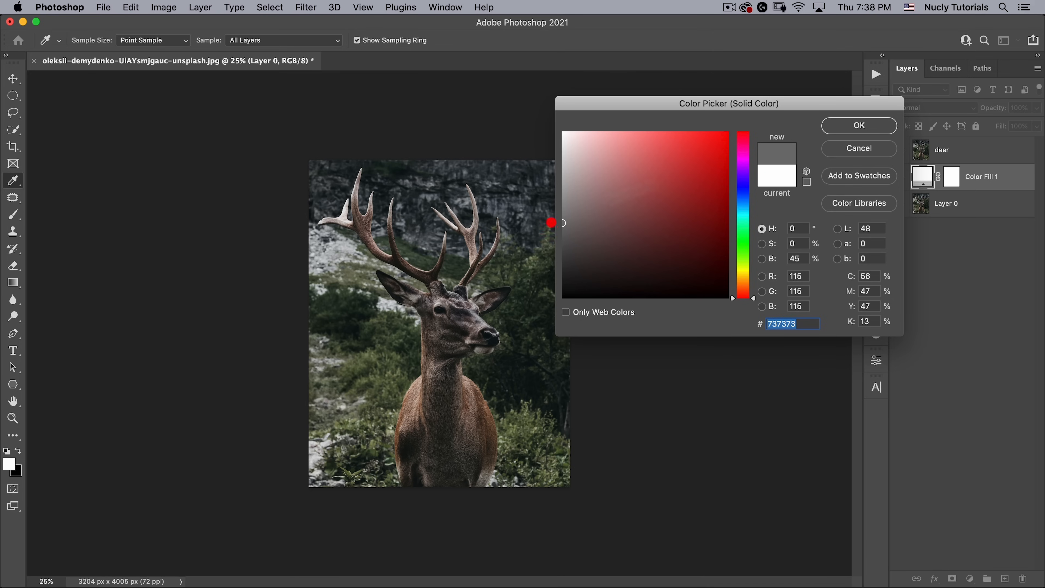
click(859, 125)
key(c)
click(955, 149)
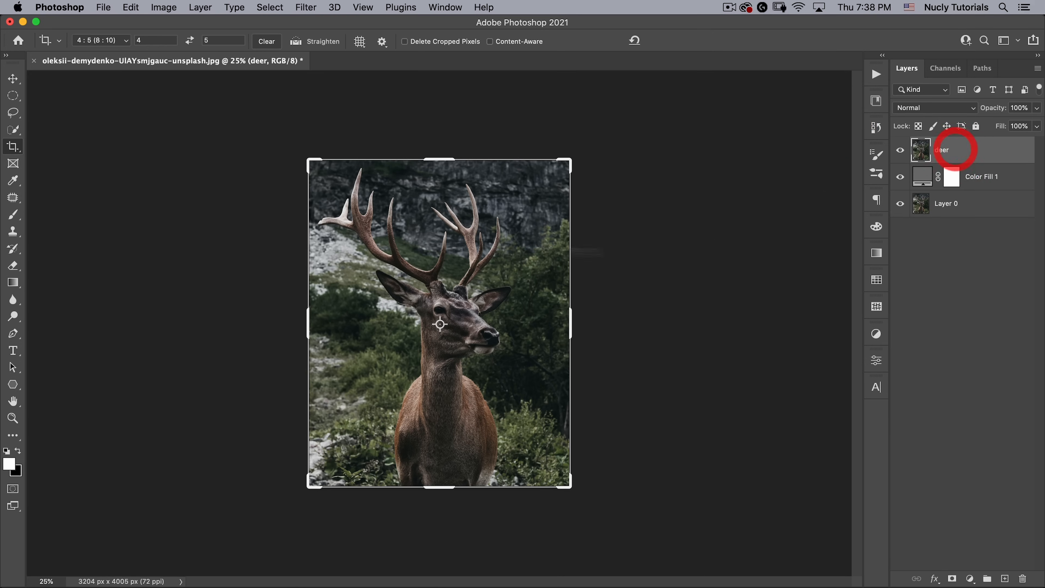
click(12, 78)
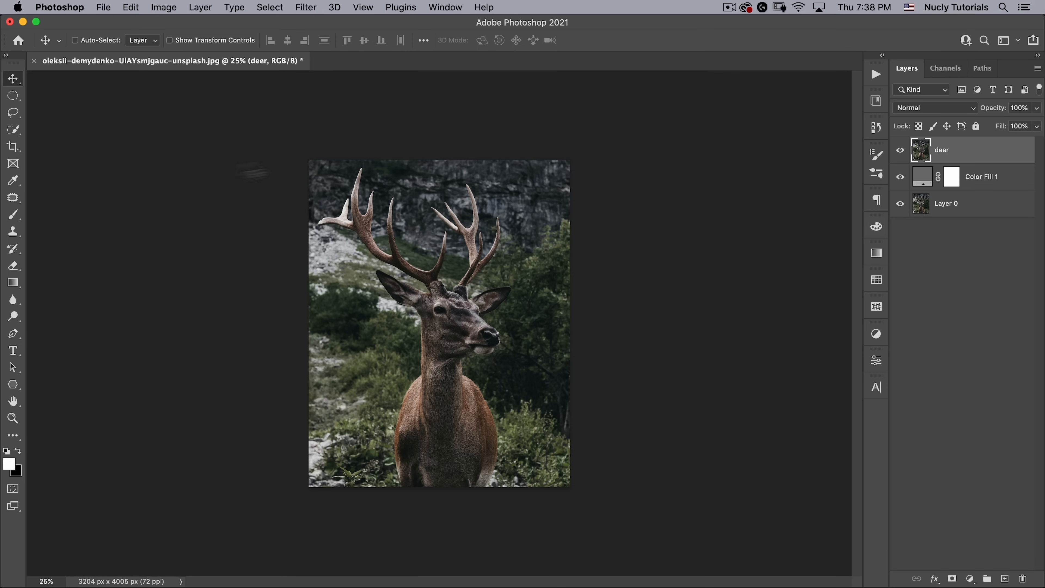
click(13, 115)
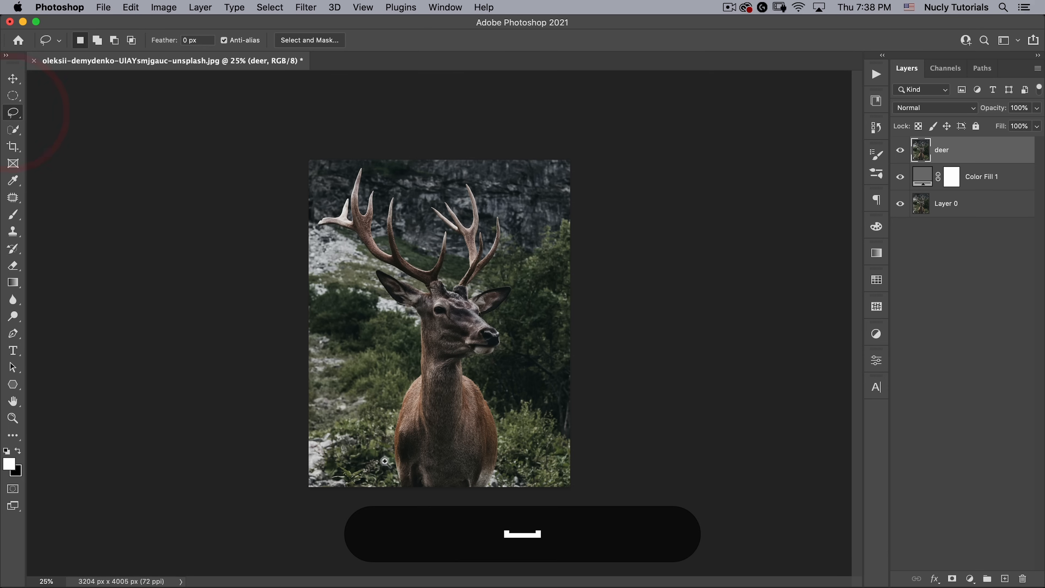
drag(411, 378, 513, 299)
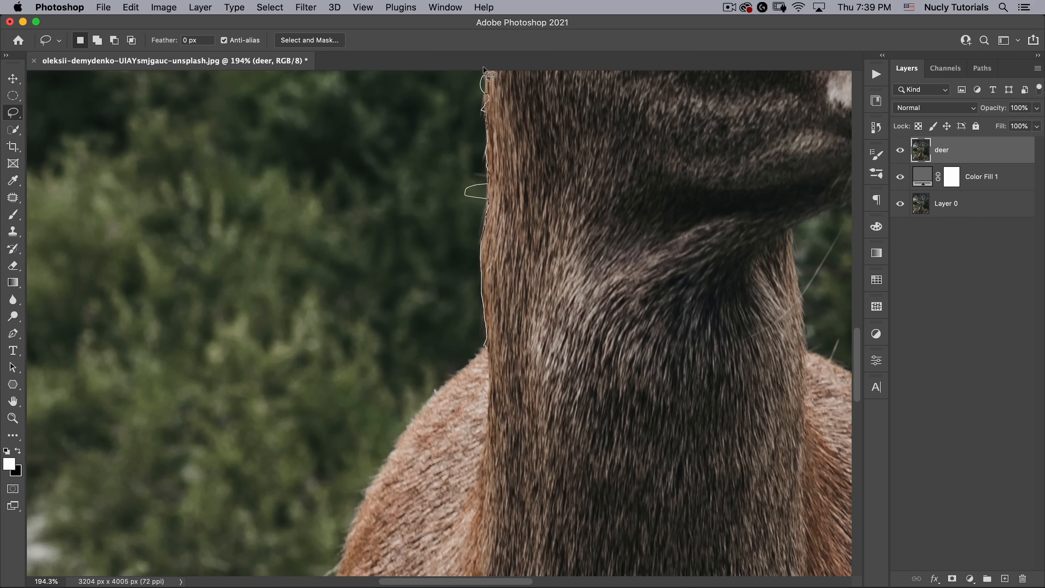
drag(488, 72, 487, 75)
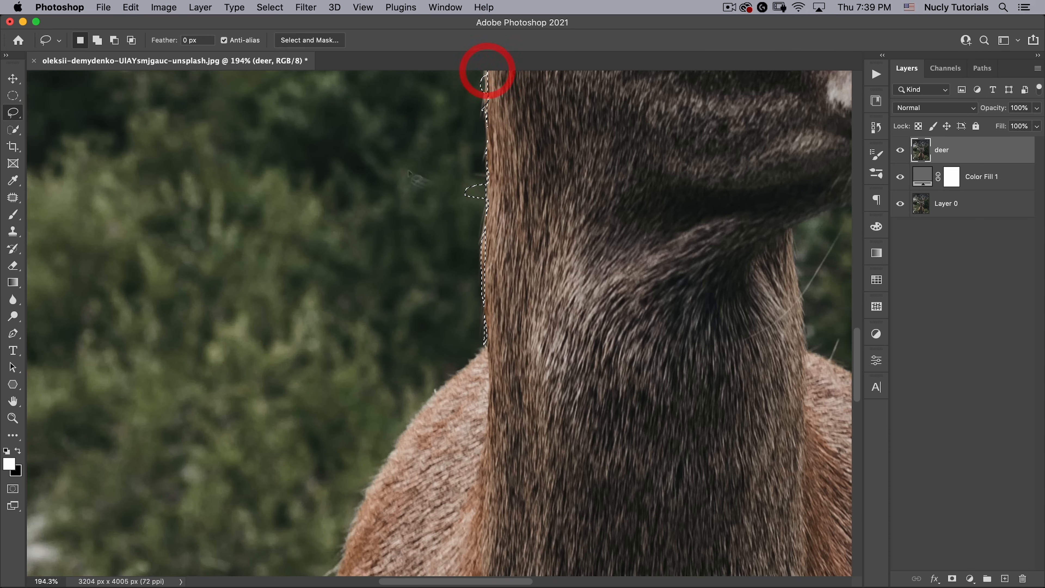
click(448, 196)
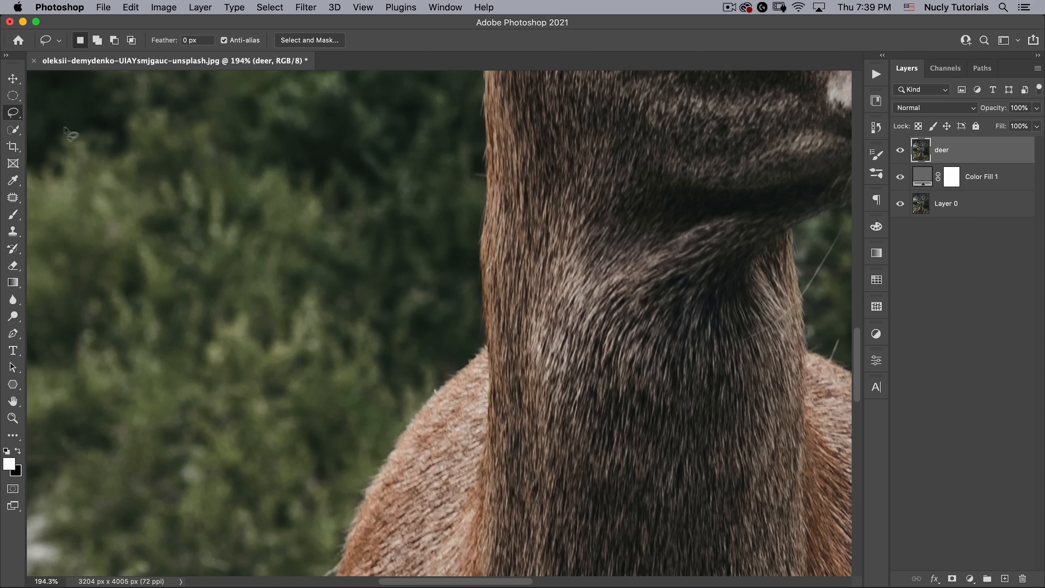
- Select the deer's head, ears and neck with the Quick Selection tool, subtracting a stray area from the selection
click(13, 129)
drag(420, 273, 349, 303)
mouse_move(327, 191)
mouse_down()
mouse_move(322, 183)
mouse_move(424, 252)
mouse_move(459, 254)
mouse_move(459, 213)
mouse_move(509, 277)
mouse_move(503, 216)
mouse_move(553, 242)
mouse_move(608, 222)
mouse_move(563, 262)
mouse_move(570, 329)
mouse_move(561, 350)
mouse_move(497, 355)
mouse_move(474, 375)
mouse_move(449, 512)
mouse_move(481, 506)
mouse_up()
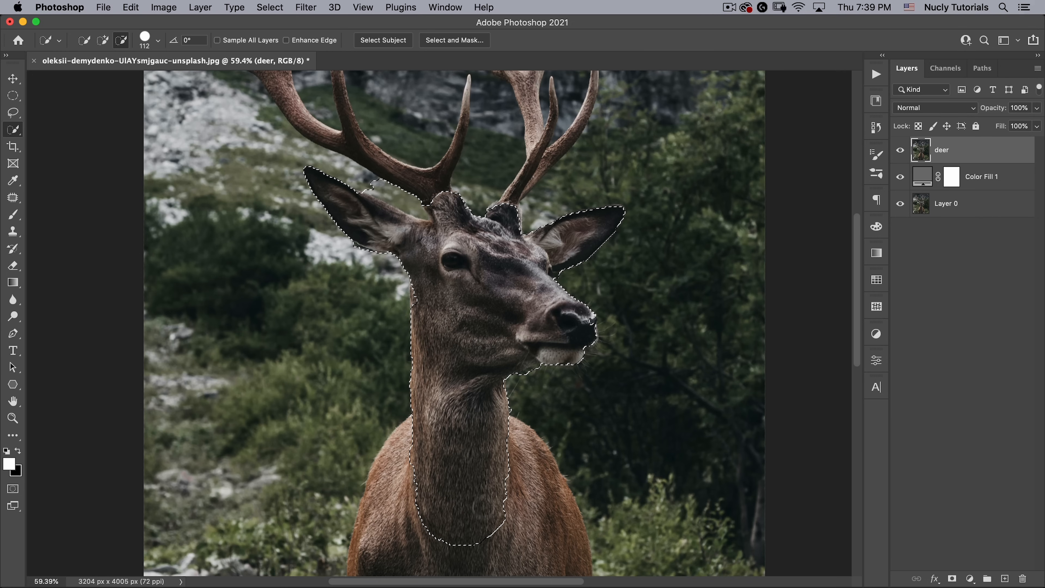
alt+click(440, 471)
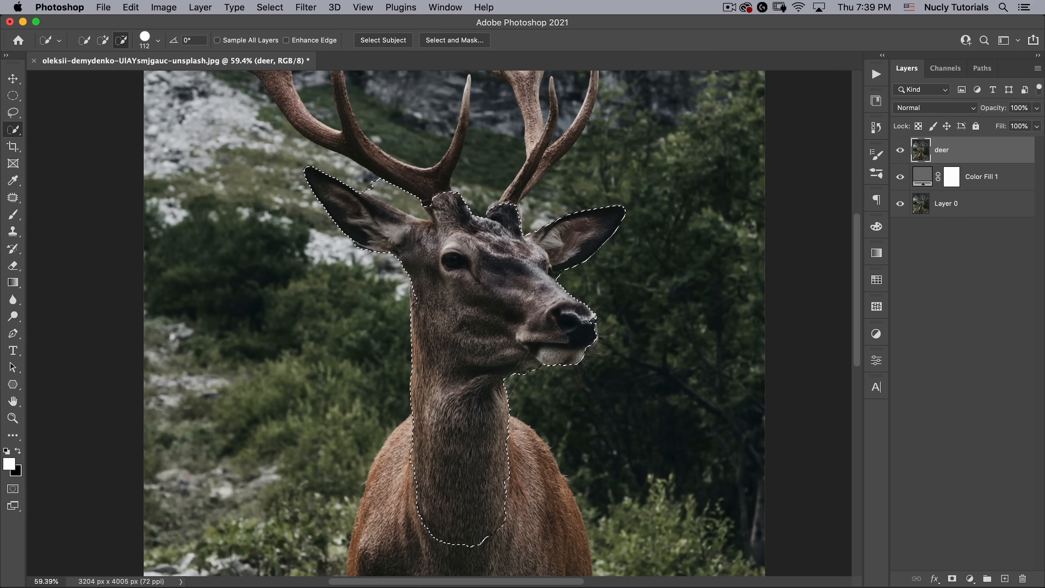
- Switch to Quick Mask mode to display the head and neck selection as a colored overlay
key(space)
drag(460, 246, 543, 355)
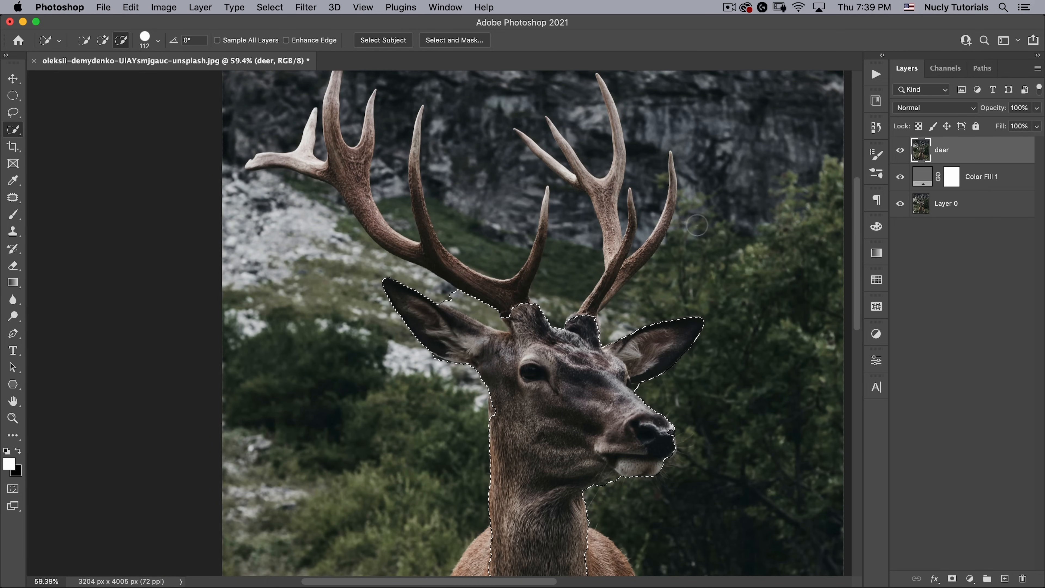
key(q)
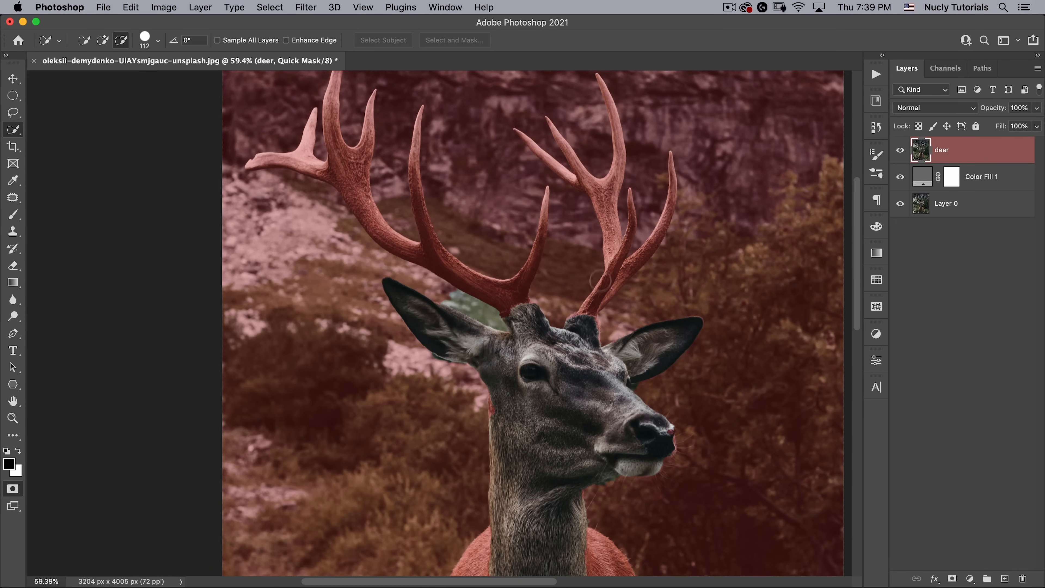
key(space)
drag(617, 288, 508, 188)
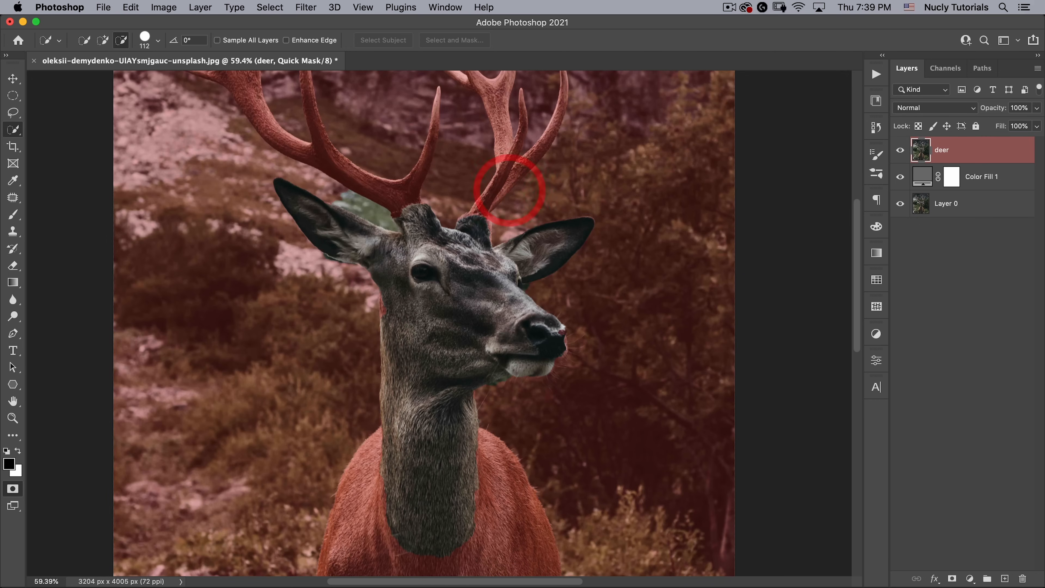
- Set the Quick Mask overlay color to magenta with 50% opacity, keeping the color on the masked areas
click(942, 69)
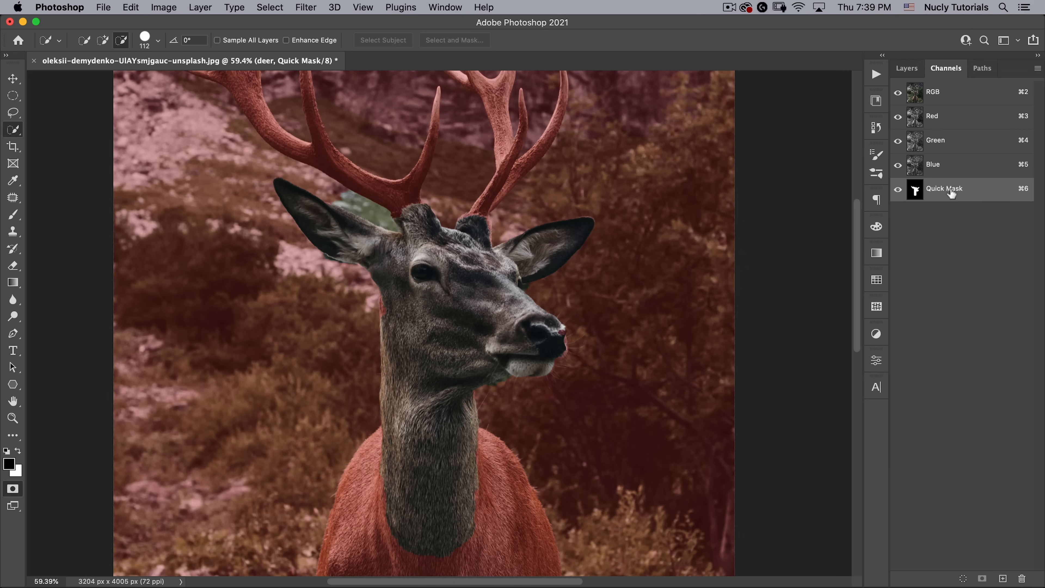
double_click(974, 196)
click(458, 336)
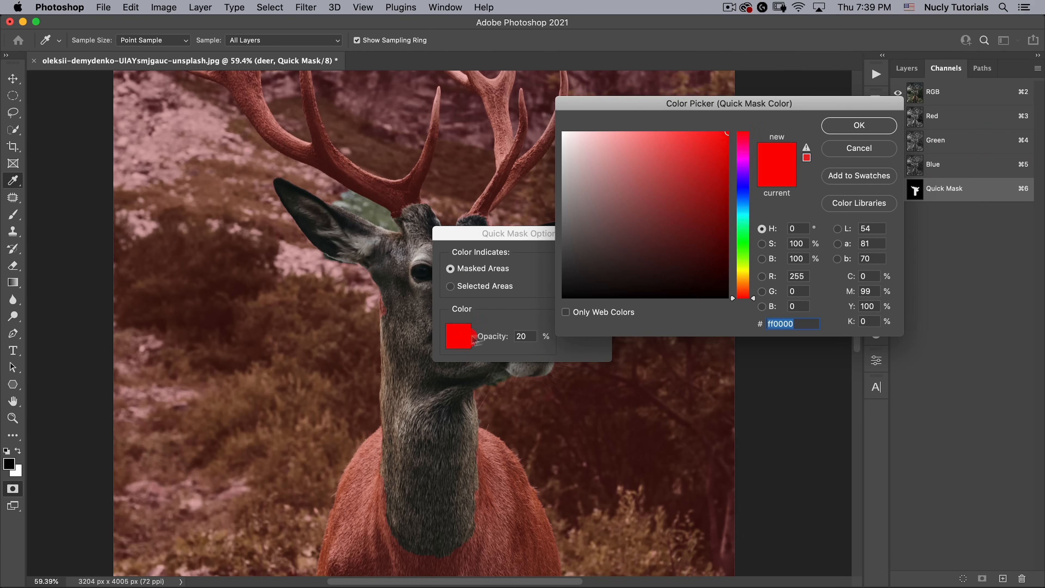
drag(742, 201, 743, 160)
click(852, 125)
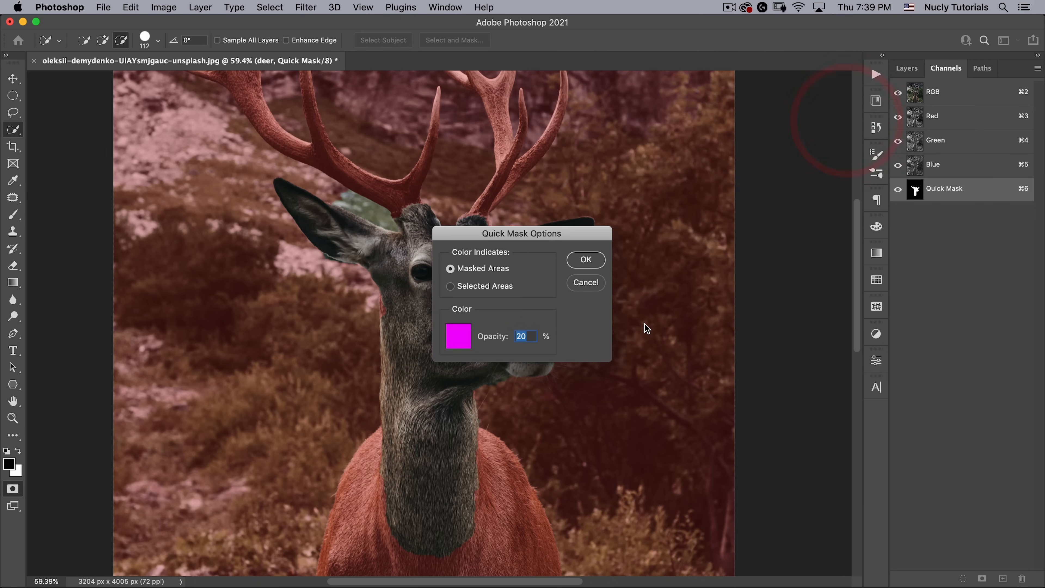
text(50)
click(587, 260)
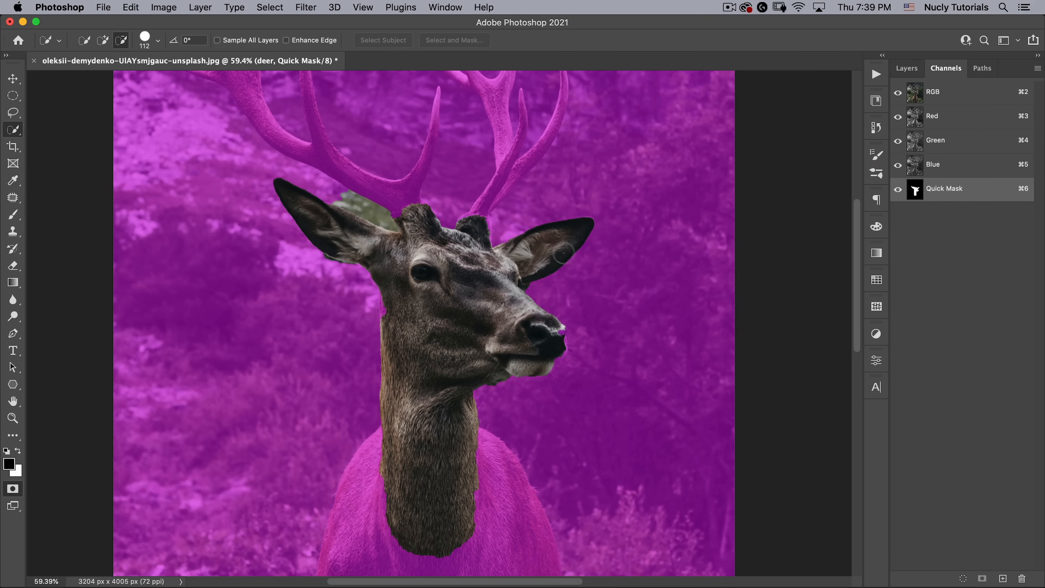
- Examine the edges of the Quick Mask overlay around the deer's muzzle, jaw, cheek and neck for inaccurate areas
key(super+space)
drag(581, 338, 634, 310)
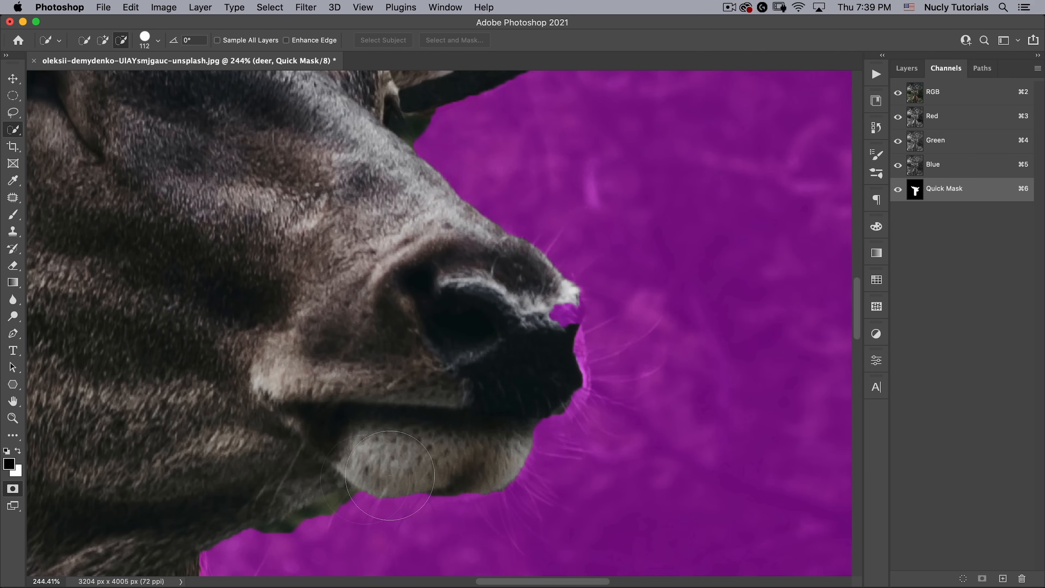
key(space)
drag(390, 476, 567, 282)
drag(308, 168, 316, 409)
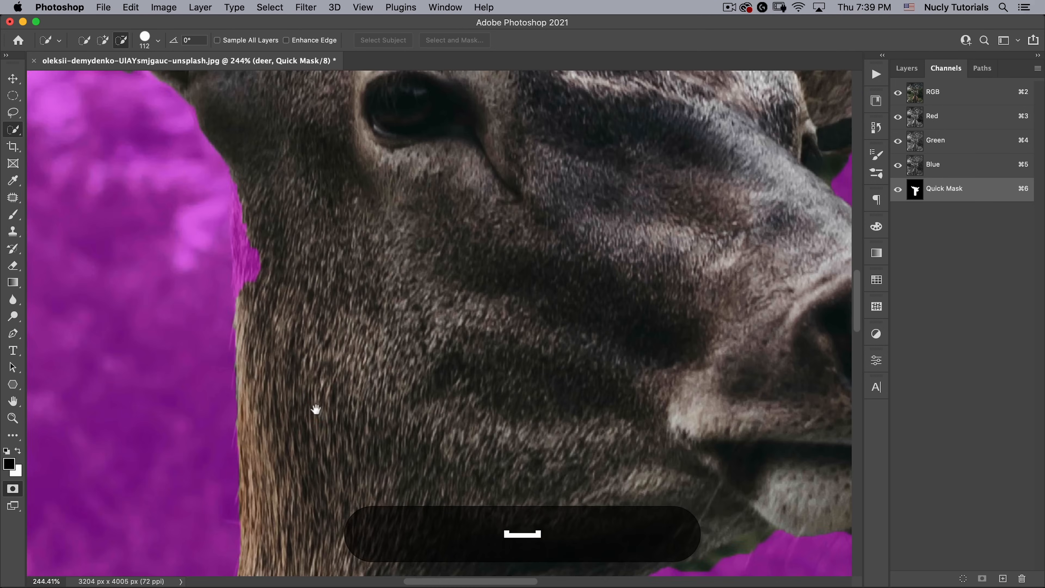
key(super+space)
drag(390, 336, 327, 372)
key(super+space)
drag(417, 276, 431, 329)
- Leave Quick Mask mode and deselect the head and neck selection
key(q)
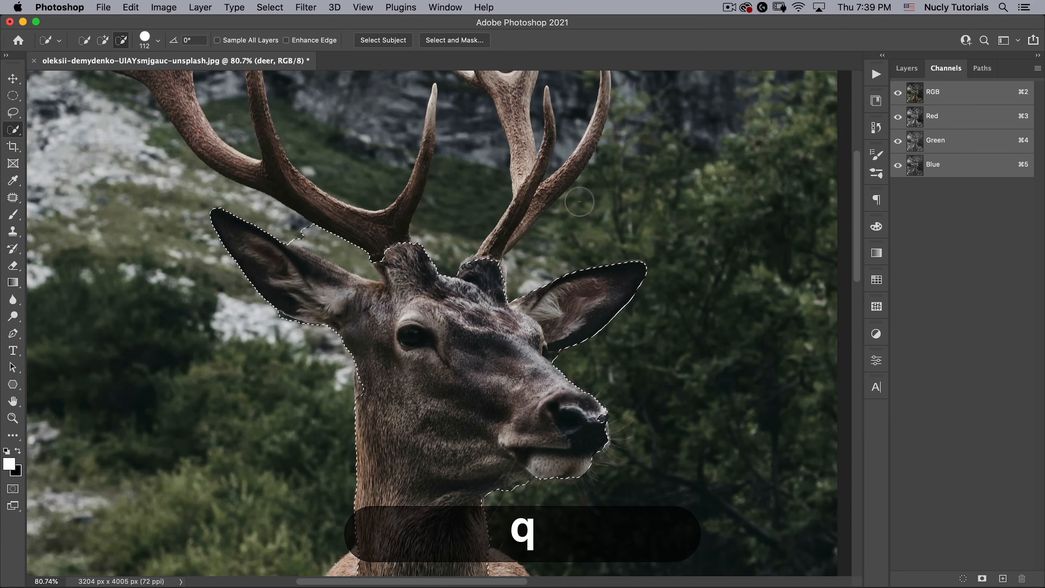
key(super+d)
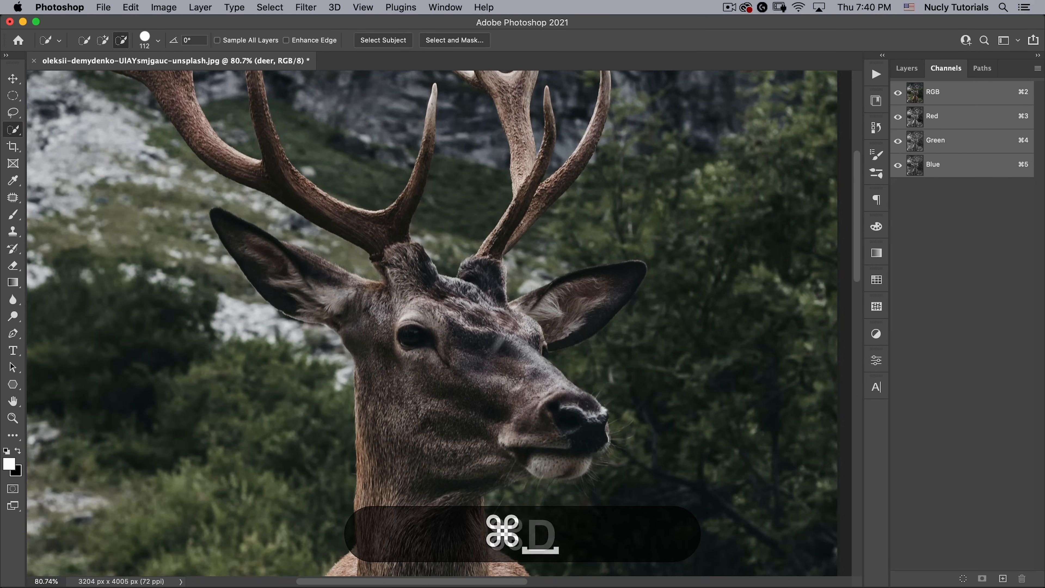
- Try to select the whole deer automatically with the Select Subject command
key(space)
drag(438, 432, 475, 234)
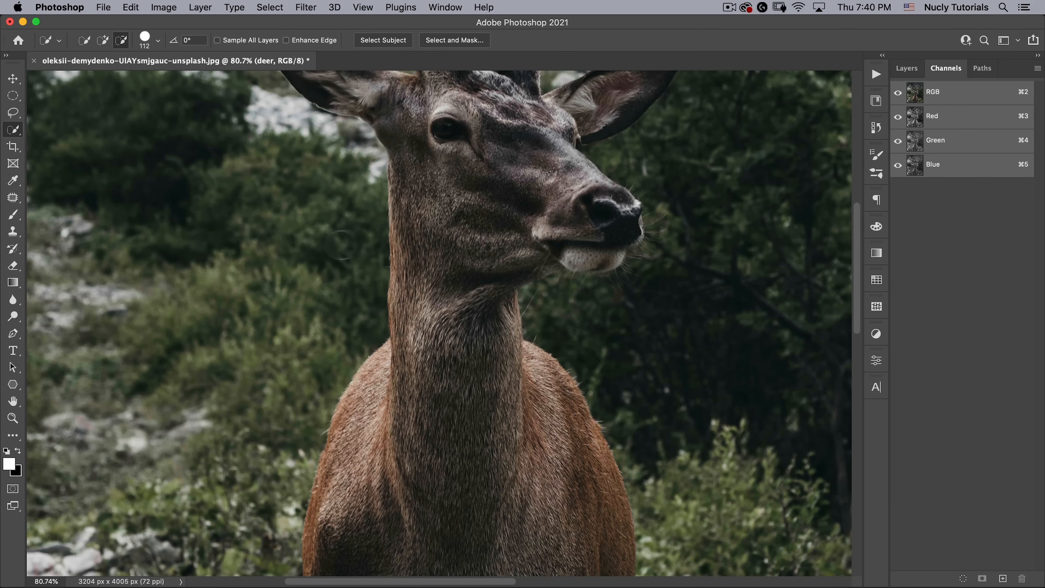
click(387, 42)
key(space)
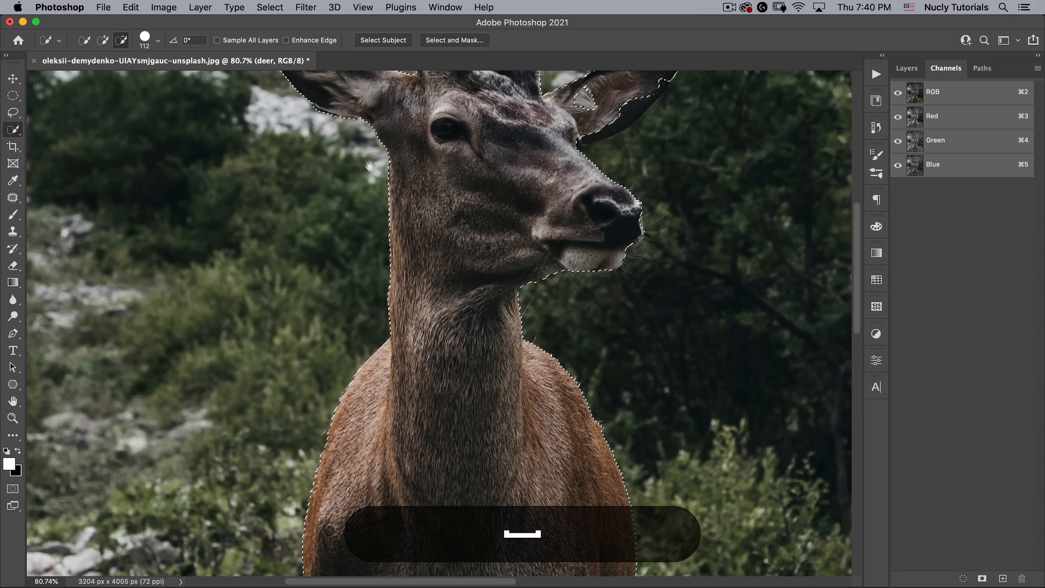
drag(463, 133, 451, 334)
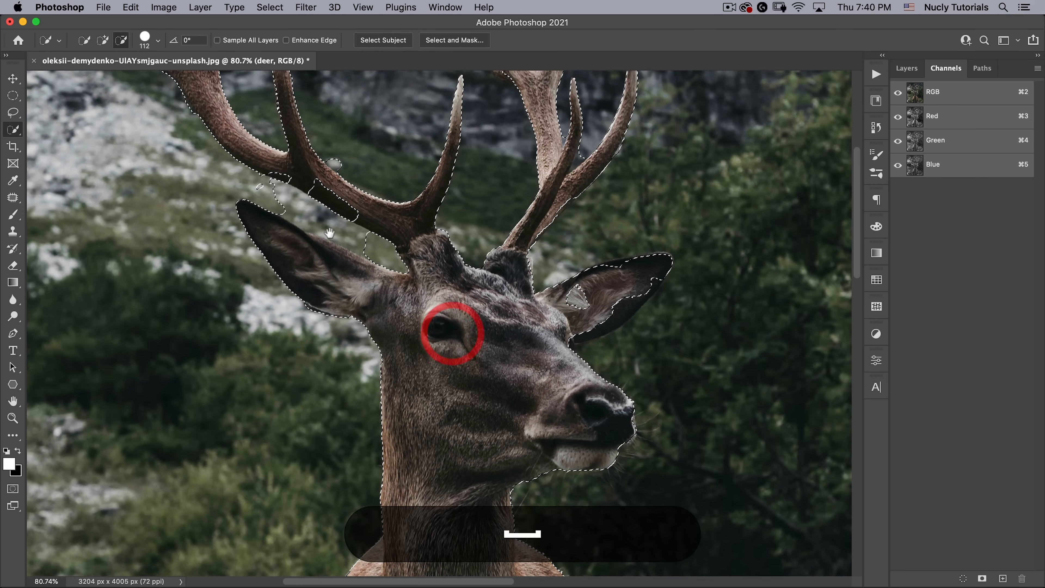
- Inspect the automatic subject selection around the antlers, ears and body as a Quick Mask overlay, and discard the selection
key(q)
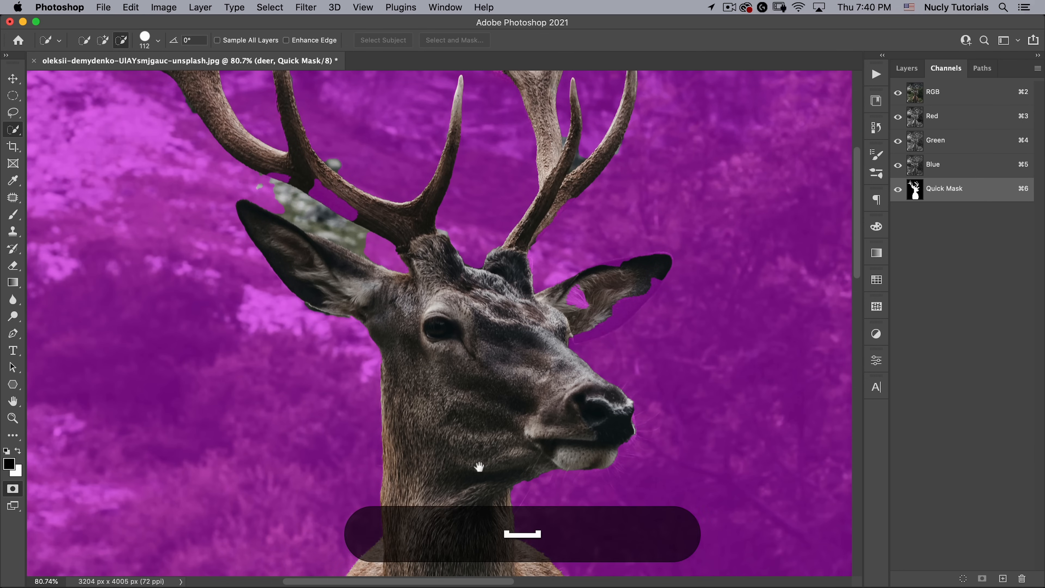
drag(478, 467, 467, 345)
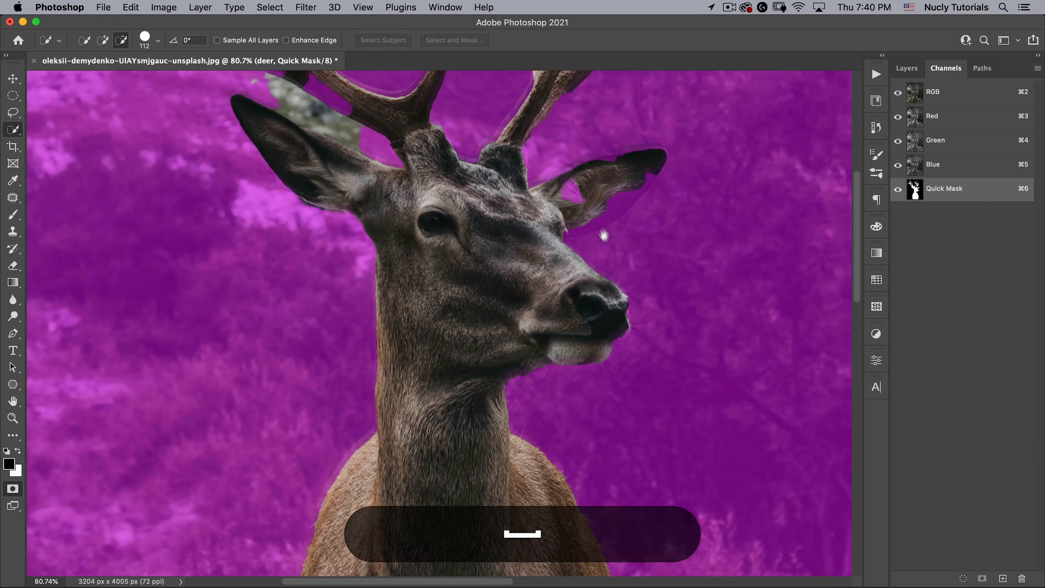
drag(602, 234, 629, 298)
drag(383, 237, 371, 317)
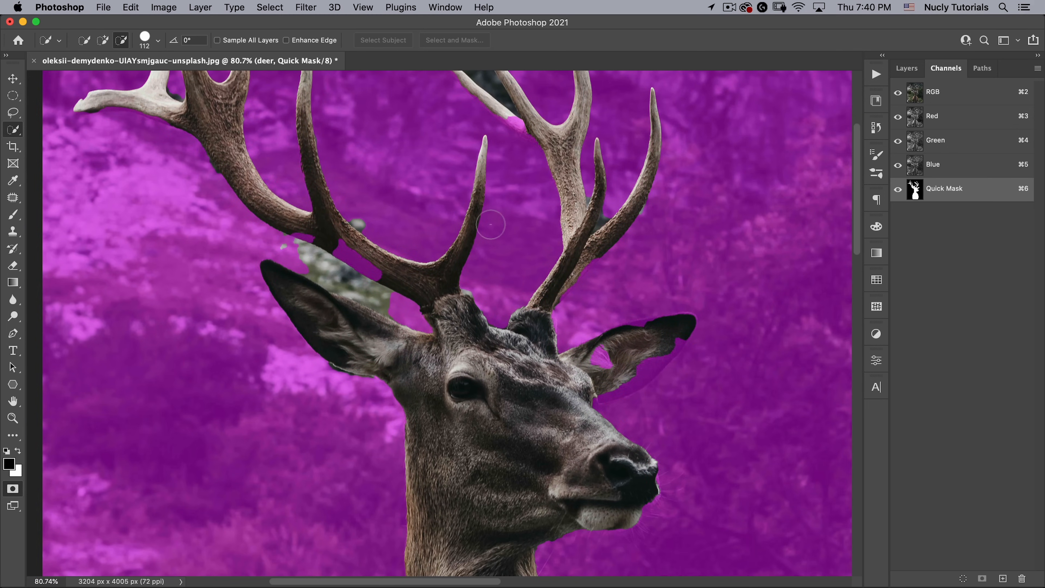
key(q)
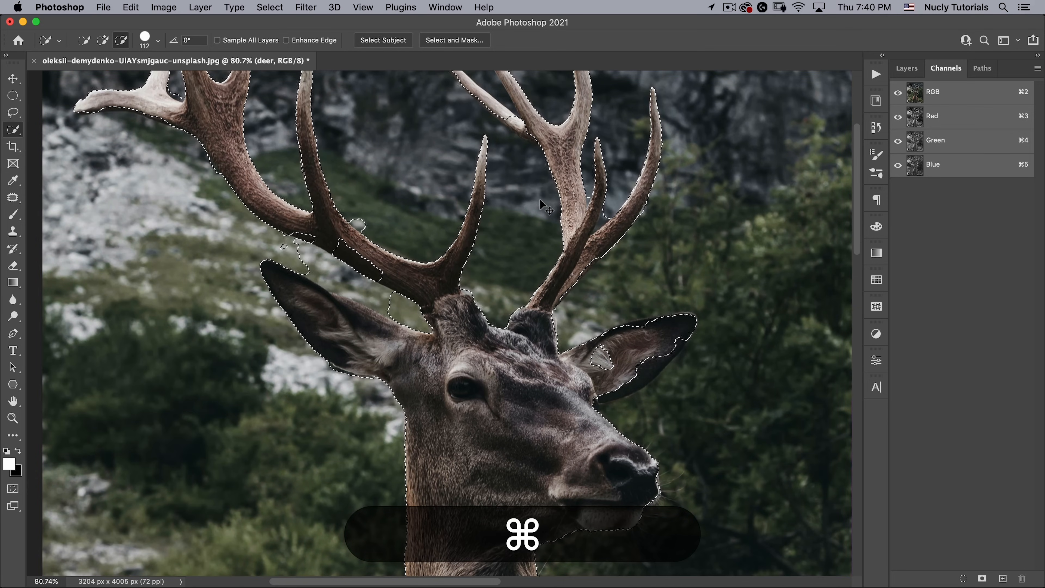
key(super+d)
- Preview an automatic selection of the in-focus deer with the Focus Area command and dismiss it without applying
click(308, 7)
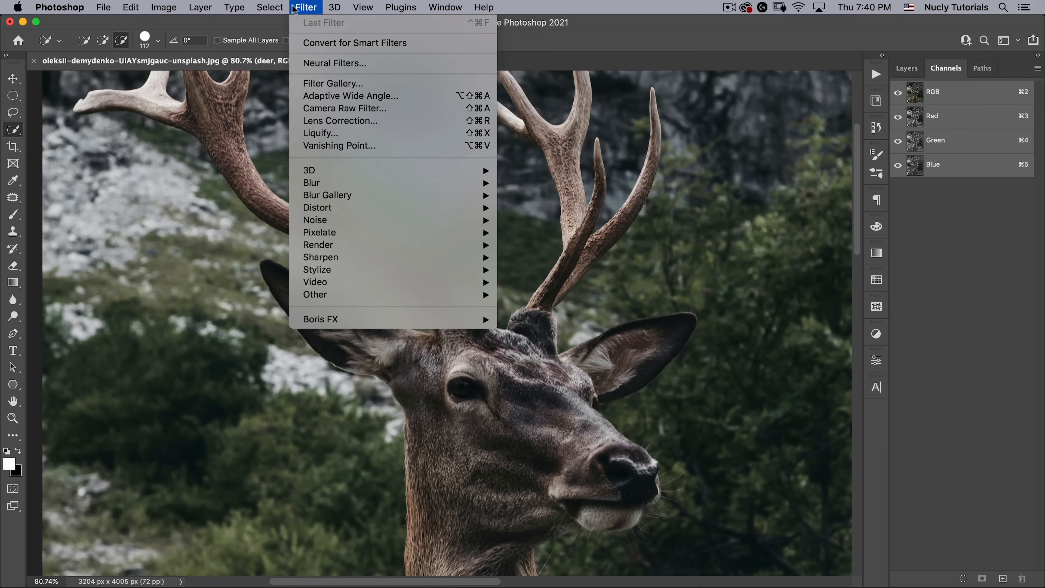
mouse_move(281, 9)
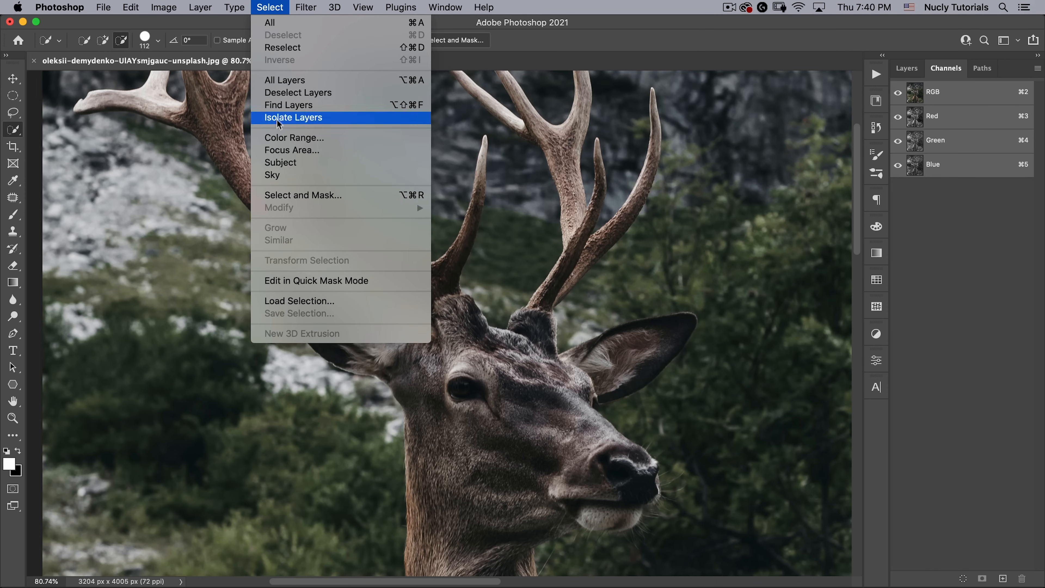
click(328, 151)
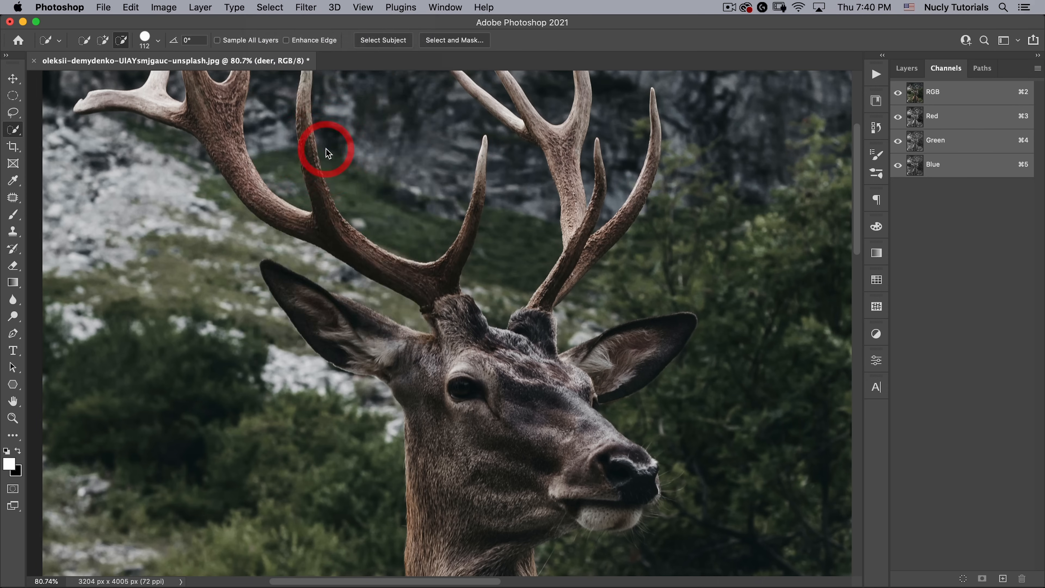
drag(410, 114, 647, 96)
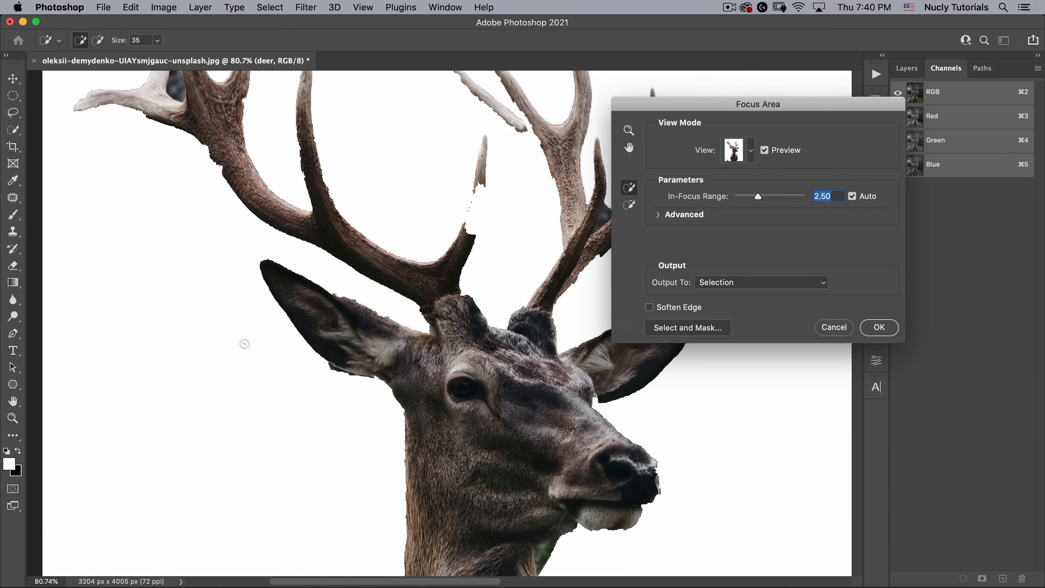
drag(556, 449, 453, 271)
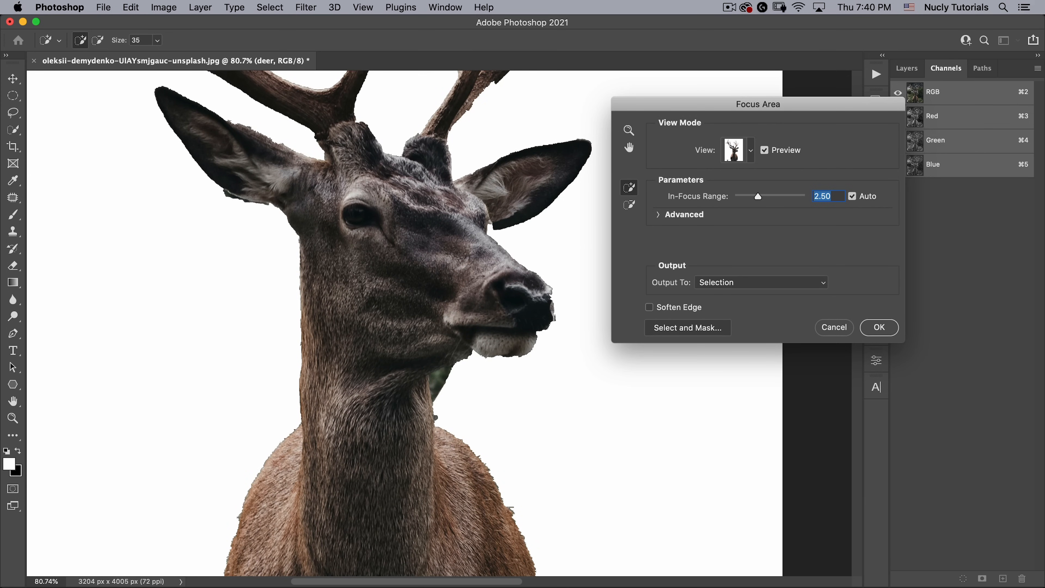
click(829, 328)
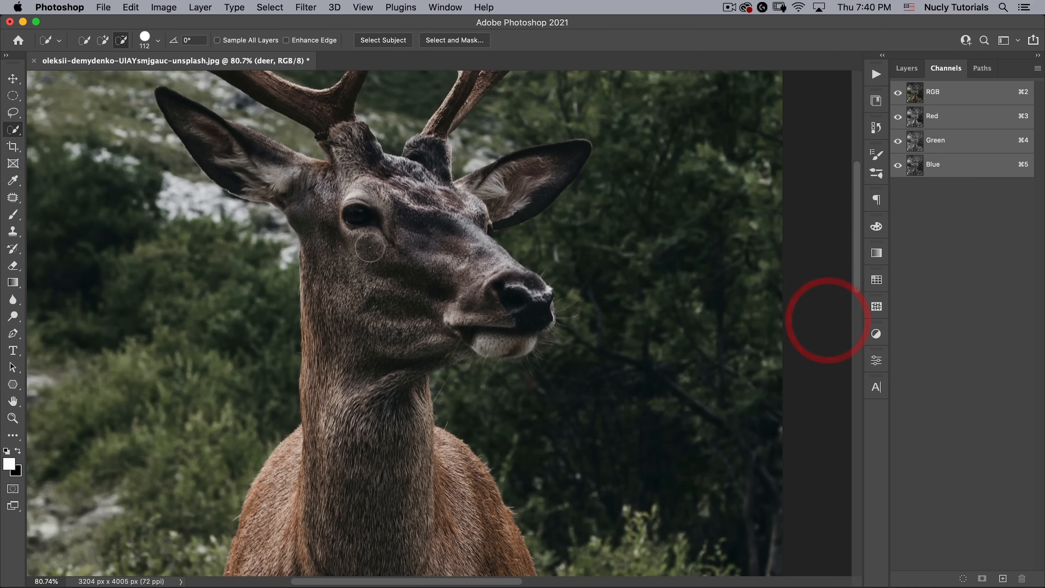
- Show the layer list with the deer layer selected, and choose the Pen tool in Path mode
key(space)
drag(345, 299, 405, 243)
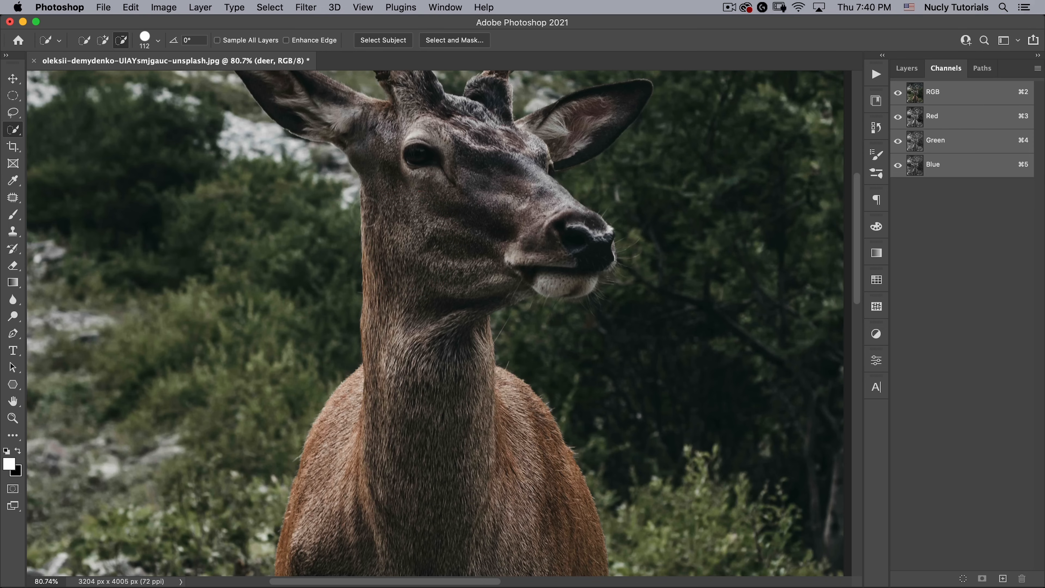
click(907, 68)
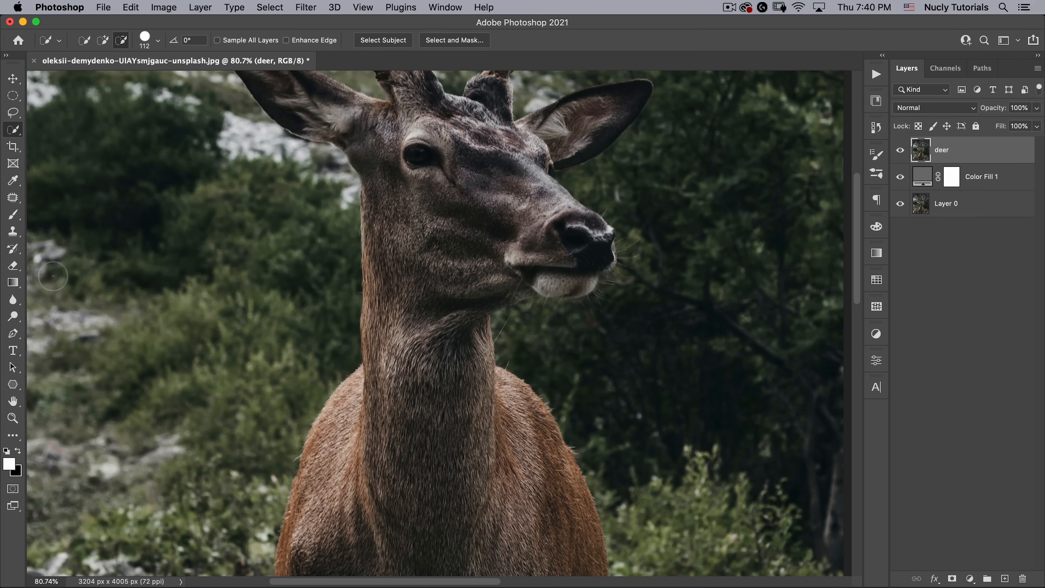
click(13, 333)
key(space)
drag(307, 262, 356, 187)
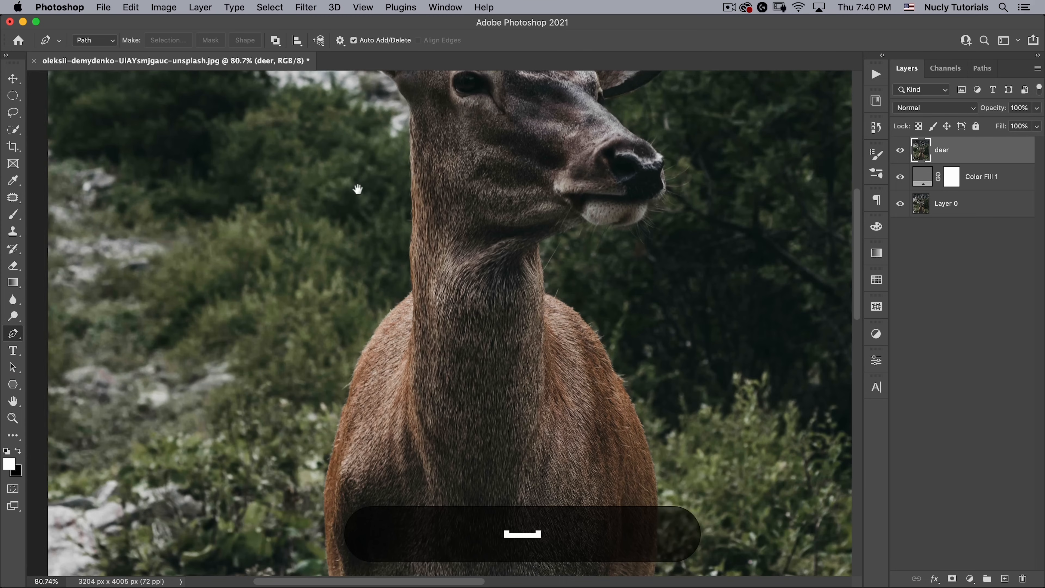
click(78, 40)
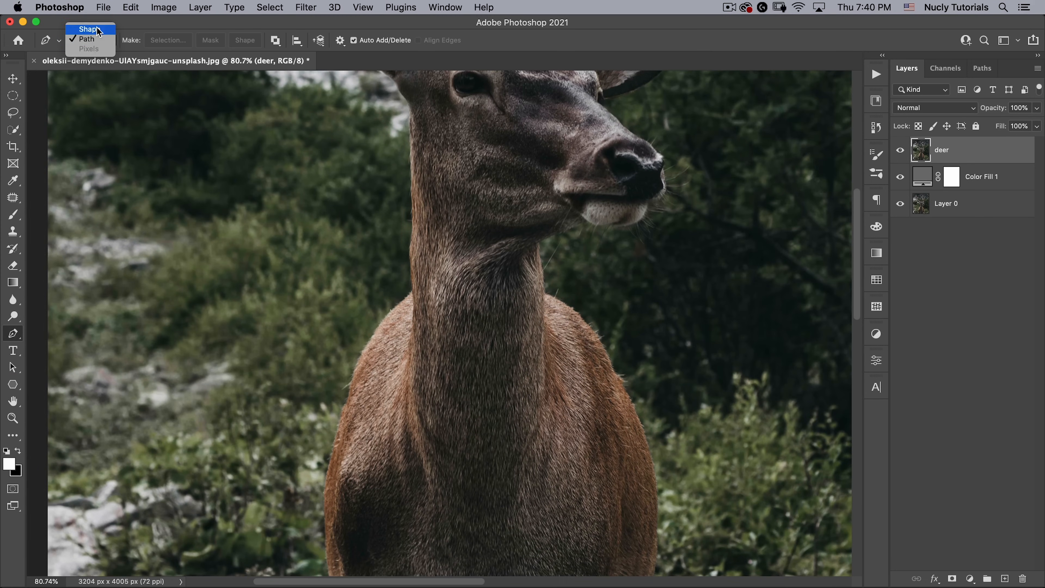
click(97, 40)
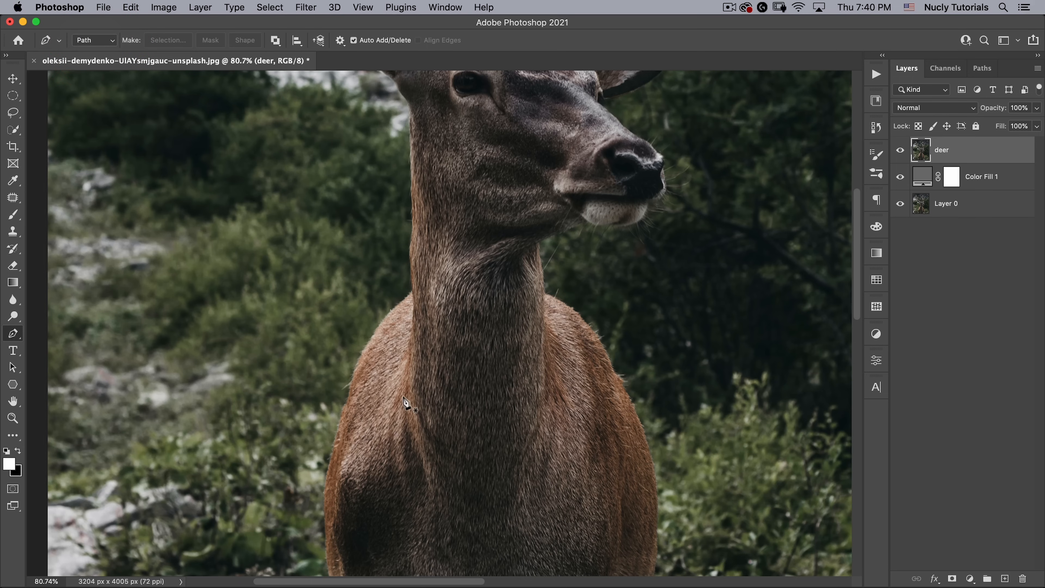
- Try to trace the outer edge of the deer's neck upward from the shoulder with curved Pen tool points
drag(413, 346, 412, 334)
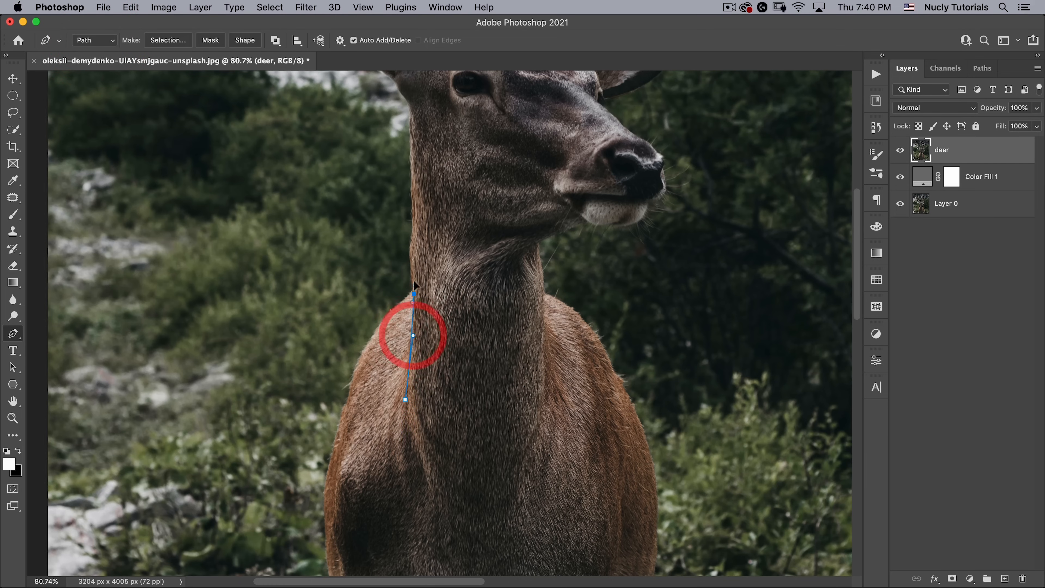
drag(414, 293, 408, 251)
drag(411, 222, 417, 196)
drag(411, 148, 414, 113)
key(space)
drag(462, 148, 428, 296)
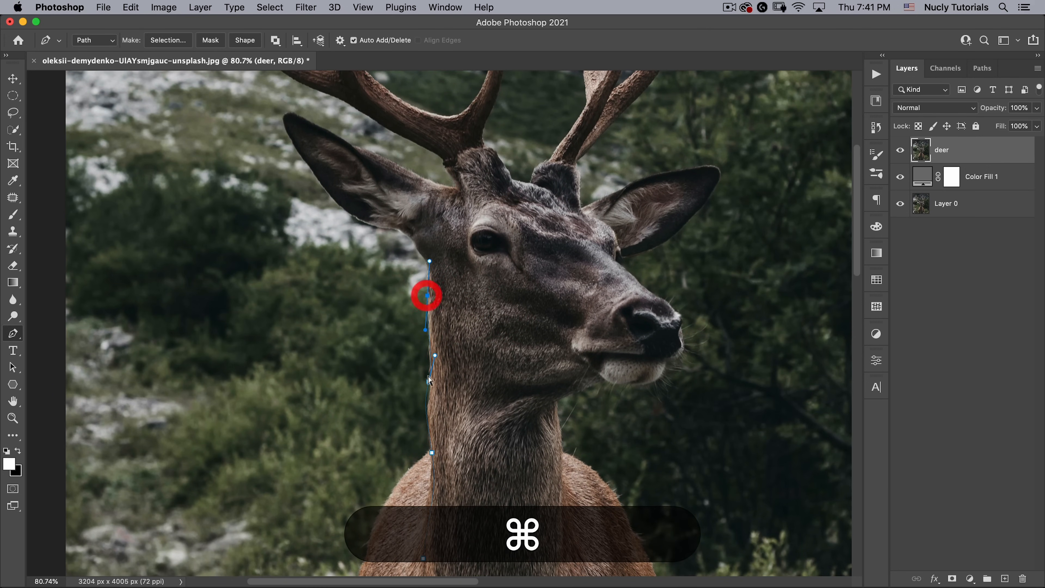
- Adjust a direction handle on the neck path to follow the fur edge, and extend the path up to the cheek
drag(424, 385, 443, 267)
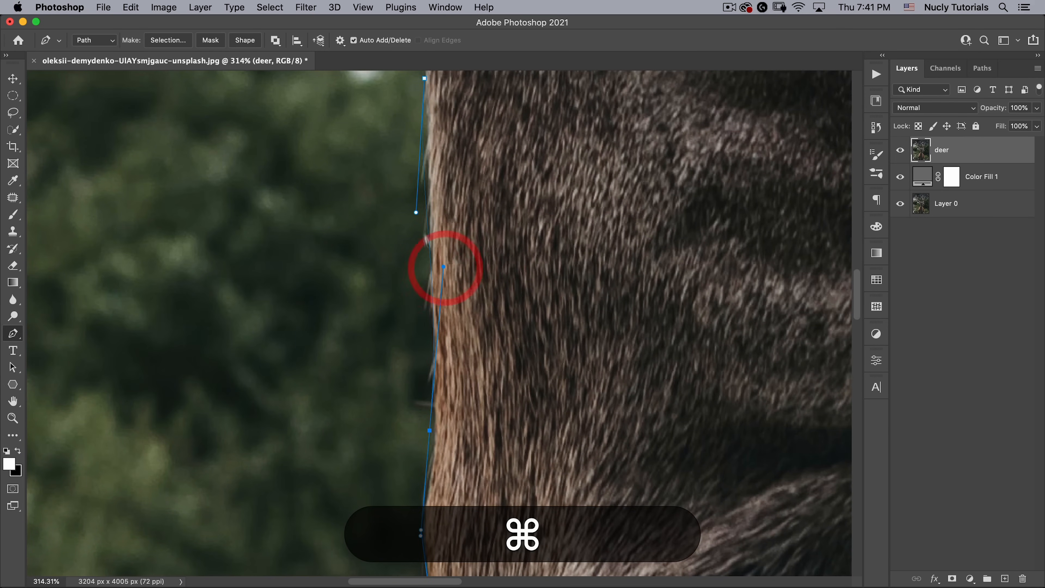
drag(463, 103, 437, 464)
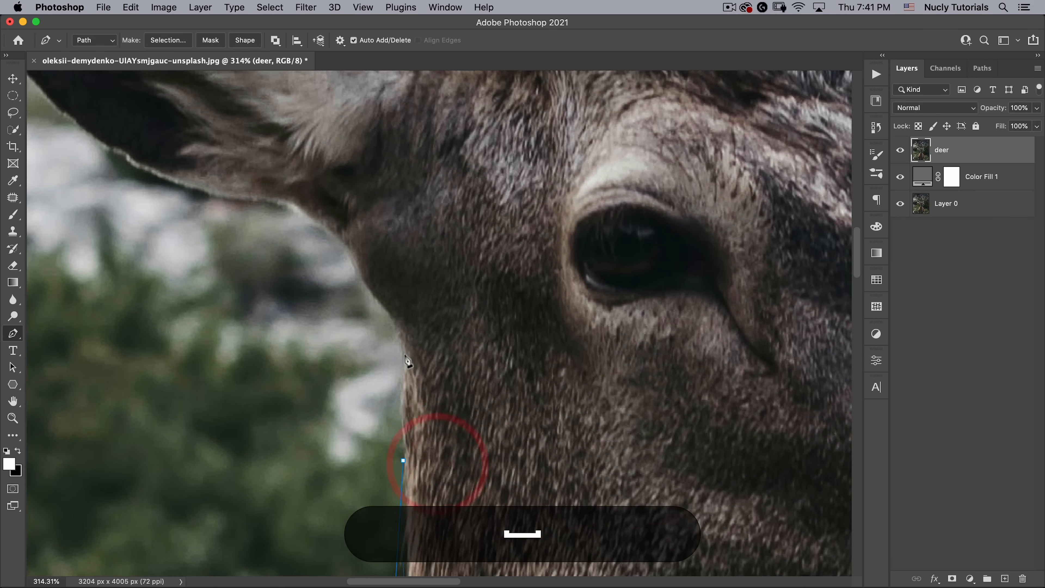
drag(405, 350, 405, 321)
drag(459, 283, 355, 358)
- Undo the whole pen path traced along the deer's neck and cheek
key(super+z)
key(super+z)
key(super+z)
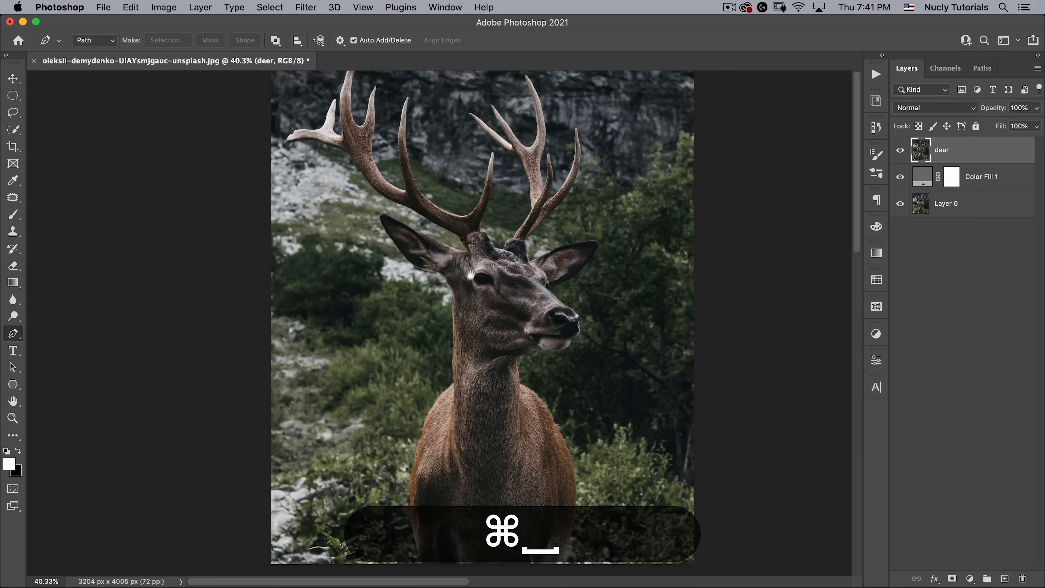
- Start a pen path where the ear meets the antler base and trace curved points along the ear's upper edge
drag(455, 315, 642, 262)
drag(524, 303, 572, 324)
drag(526, 315, 597, 300)
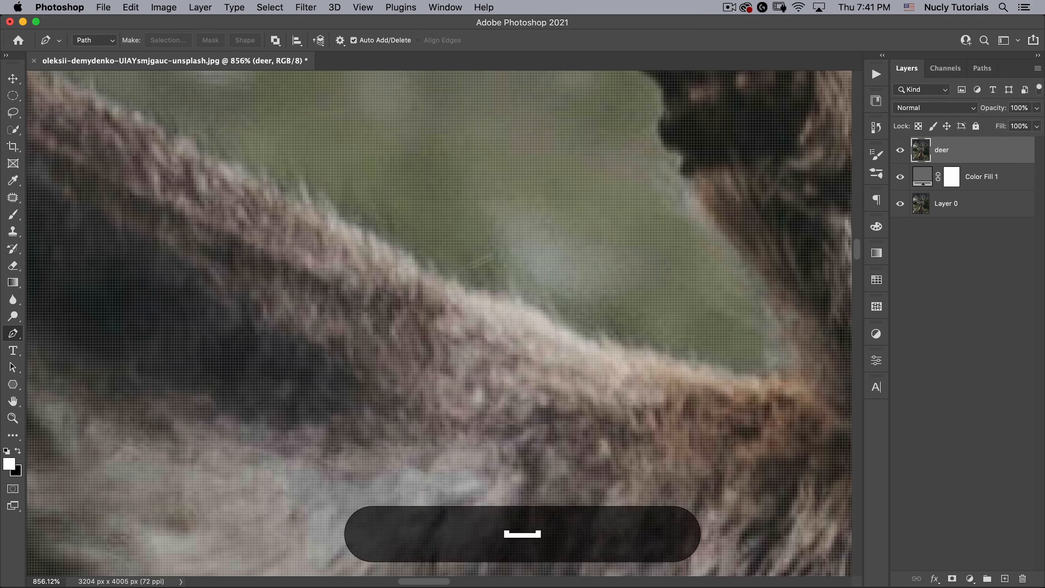
drag(502, 256, 420, 292)
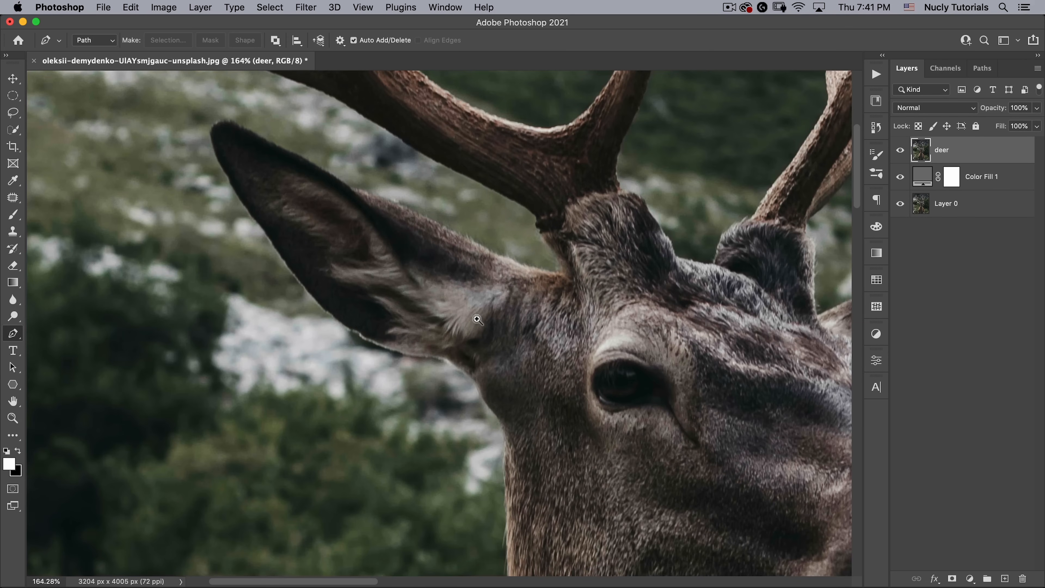
drag(471, 326, 529, 399)
drag(476, 335, 489, 399)
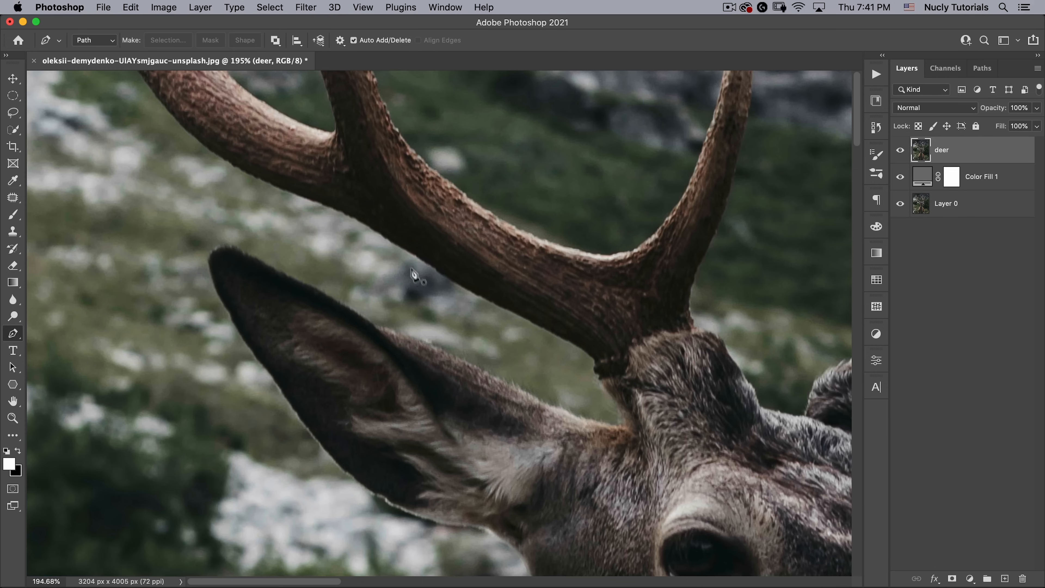
drag(514, 325, 455, 273)
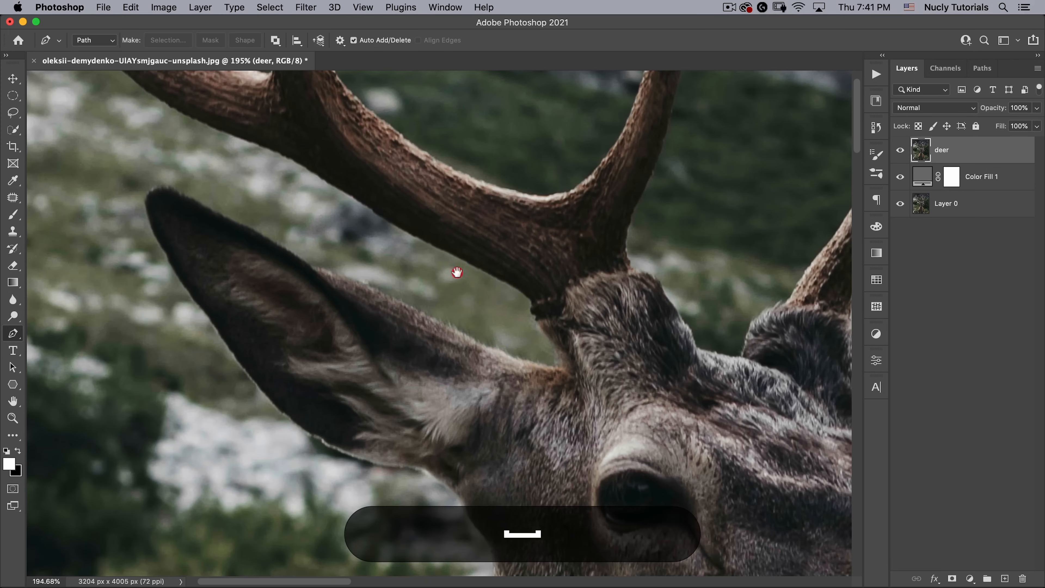
click(559, 367)
click(498, 349)
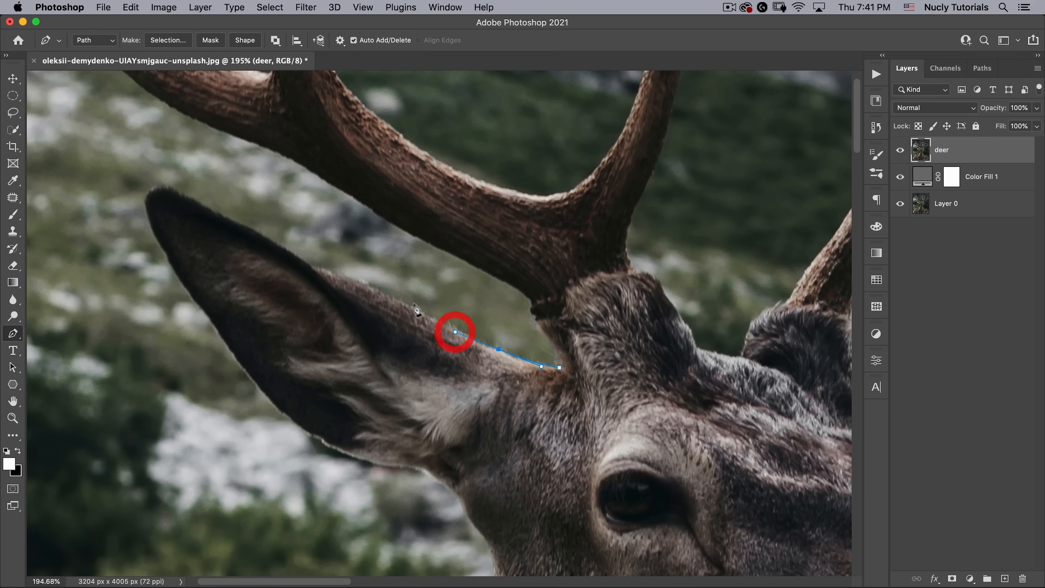
drag(401, 300, 374, 284)
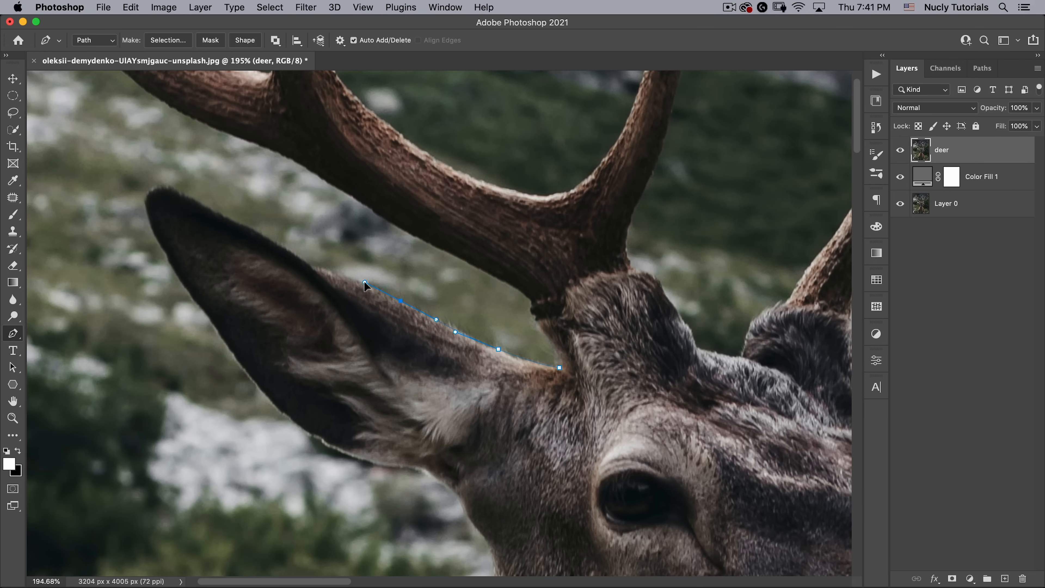
- Extend the pen path along the rest of the left ear's upper edge, around its tip and partway down the outer edge
click(364, 282)
key(alt)
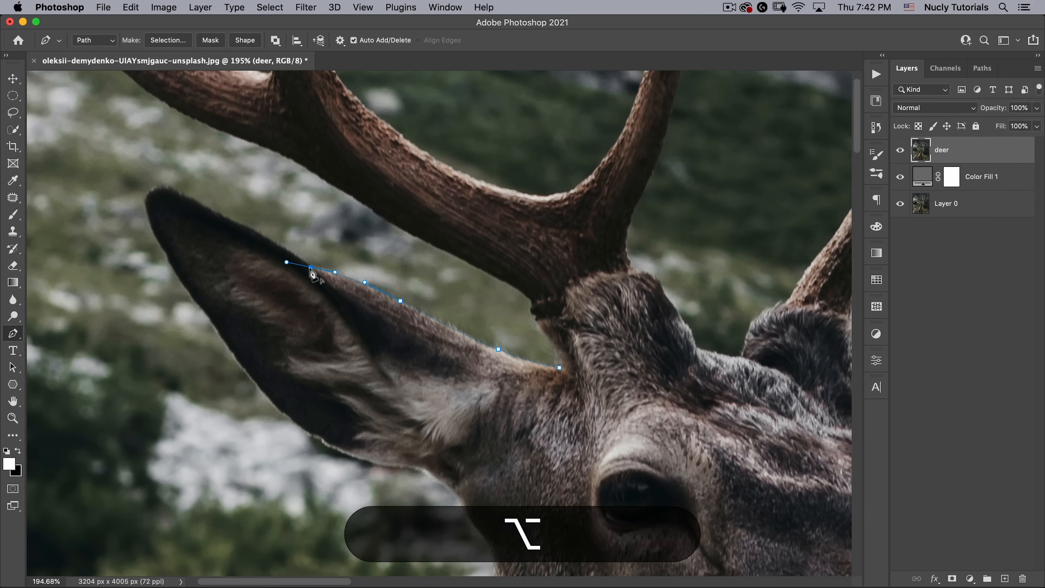
alt+click(310, 267)
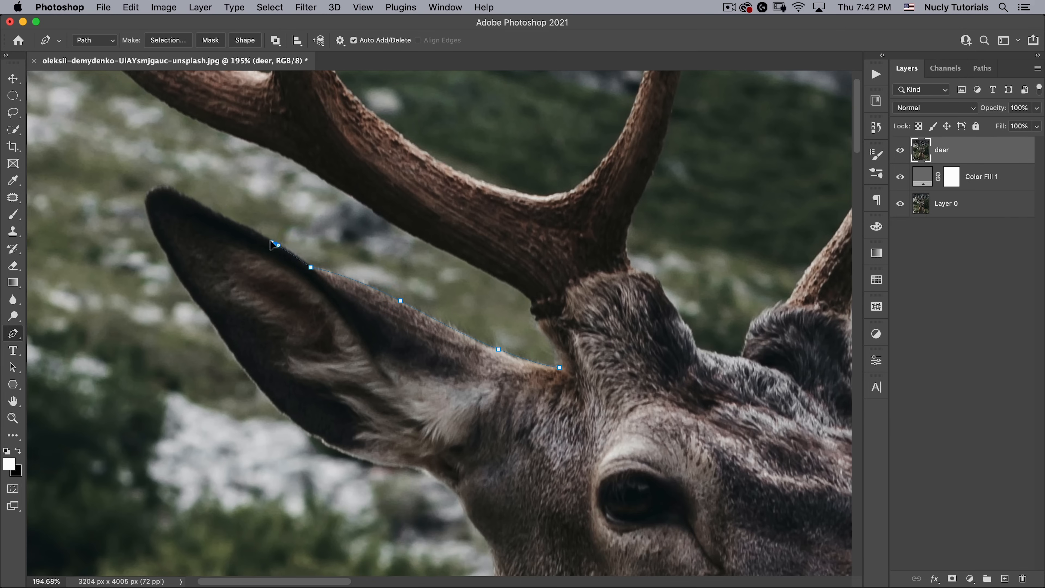
click(244, 227)
click(197, 200)
drag(151, 191, 143, 203)
drag(199, 308, 199, 316)
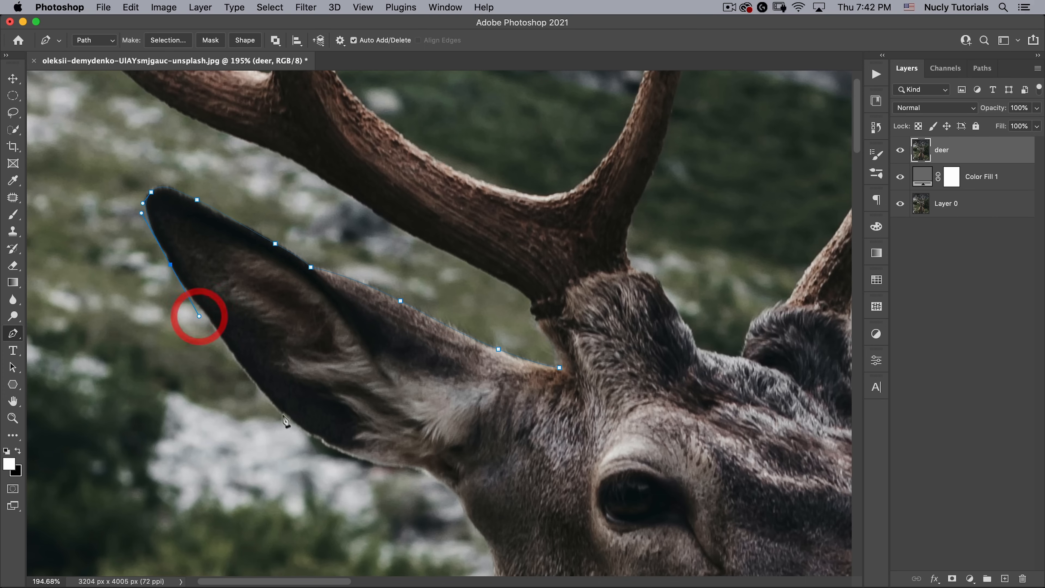
- Trace the left ear's lower edge to its base and continue the path down the back of the neck
mouse_move(295, 430)
mouse_down()
mouse_move(445, 481)
mouse_move(472, 528)
mouse_move(396, 197)
mouse_up()
click(321, 436)
click(493, 555)
drag(394, 408, 395, 430)
drag(395, 432, 413, 165)
drag(411, 243, 411, 268)
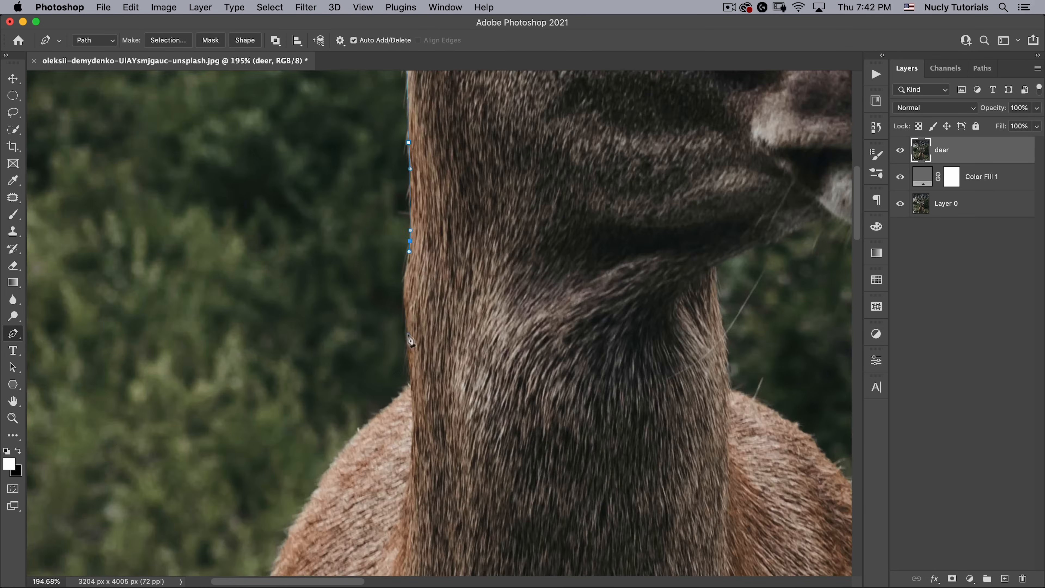
- Curve the path across the chest at the base of the neck and bring it up the throat to the jaw
drag(412, 514, 312, 165)
drag(457, 509, 532, 506)
click(579, 282)
drag(632, 273, 439, 248)
- Trace the path around the deer's chin, mouth and front of the nose
click(504, 206)
click(562, 217)
drag(603, 174, 602, 221)
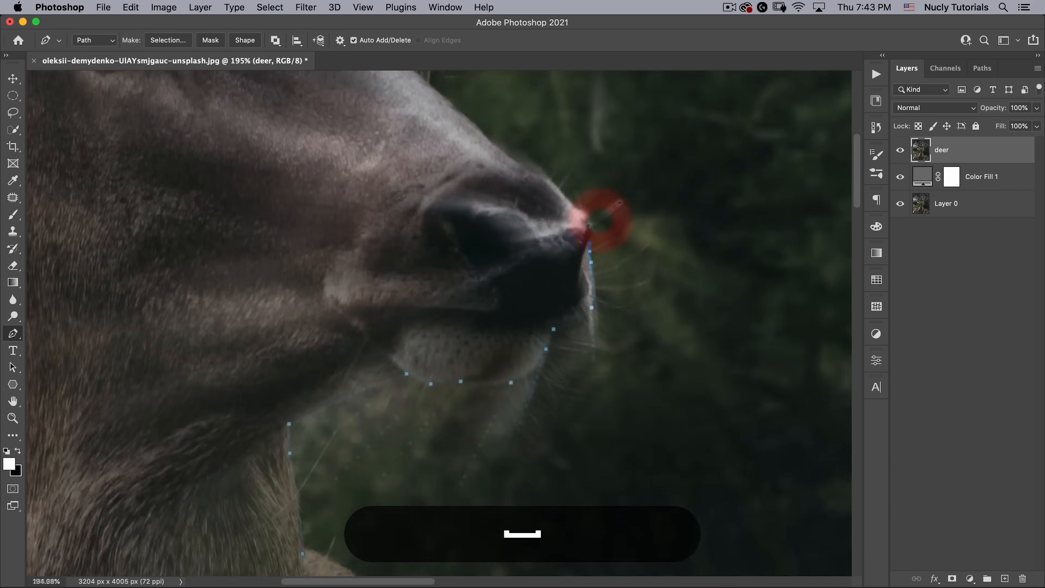
- Continue the path up the bridge of the nose toward the base of the right ear, undoing a misplaced point
click(517, 145)
drag(437, 98, 522, 378)
drag(501, 352, 490, 339)
drag(440, 296, 425, 281)
key(super+z)
- Outline the right ear along its lower edge, around the tip and back along its upper edge to the head
drag(560, 238, 572, 234)
drag(664, 181, 673, 169)
click(539, 411)
drag(625, 278, 634, 250)
click(518, 234)
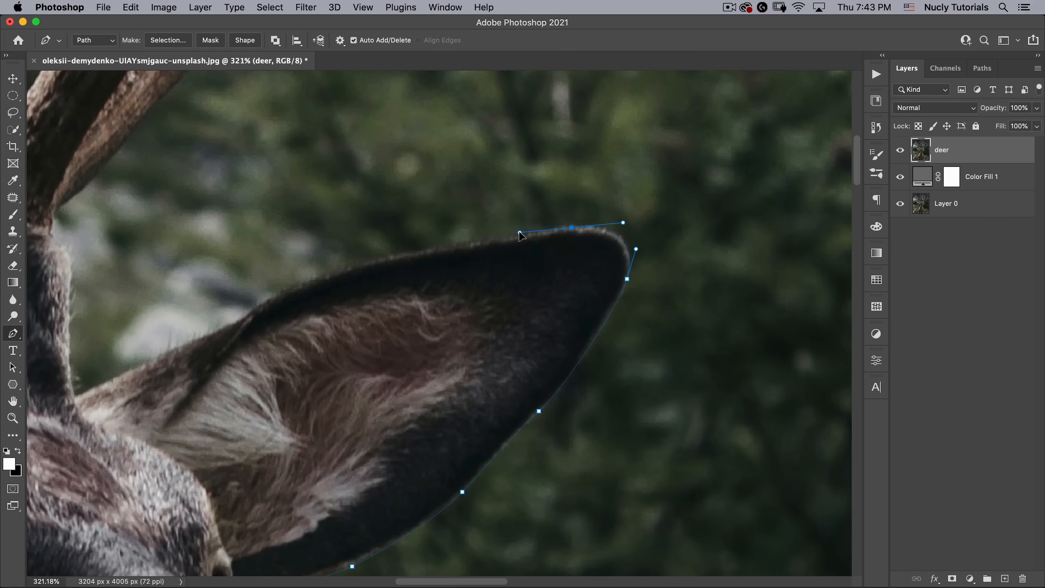
drag(592, 301, 566, 304)
click(537, 248)
- Trace the right antler's outermost tine up its outer edge, around the tip and down its inner edge
mouse_move(568, 165)
mouse_down()
mouse_move(578, 155)
mouse_move(411, 515)
mouse_up()
drag(644, 185, 614, 396)
drag(617, 238, 613, 181)
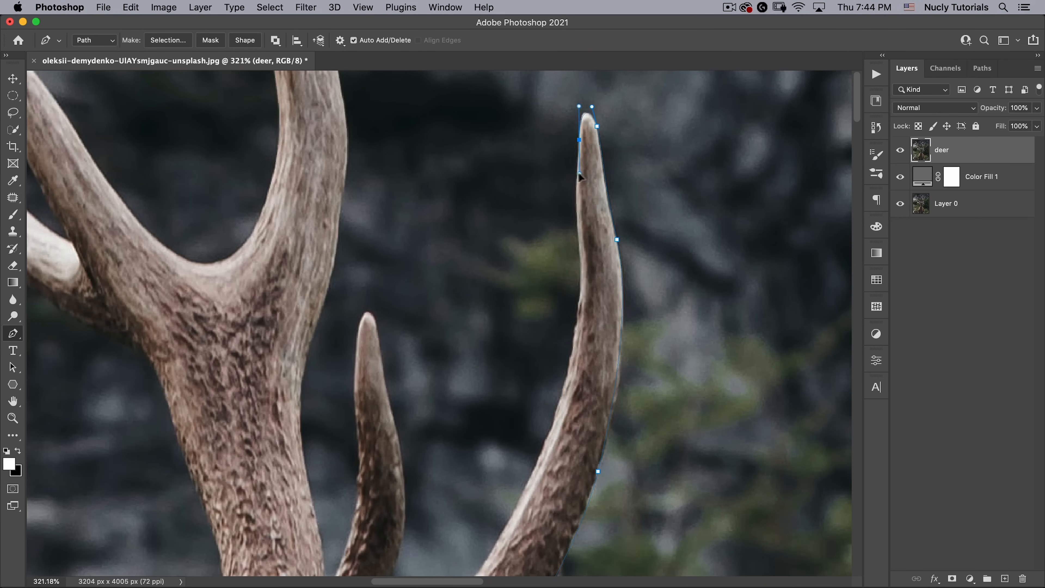
drag(577, 231, 576, 258)
mouse_move(565, 375)
mouse_down()
mouse_move(551, 430)
mouse_move(597, 129)
mouse_up()
- Trace the notch beside the outermost tine and outline the right antler's short front tine up to where it meets the main beam
drag(388, 402, 350, 427)
drag(426, 377, 551, 293)
mouse_move(448, 240)
mouse_down()
mouse_move(453, 166)
mouse_move(427, 373)
mouse_up()
drag(405, 299, 401, 272)
drag(396, 234, 392, 214)
drag(376, 247, 375, 275)
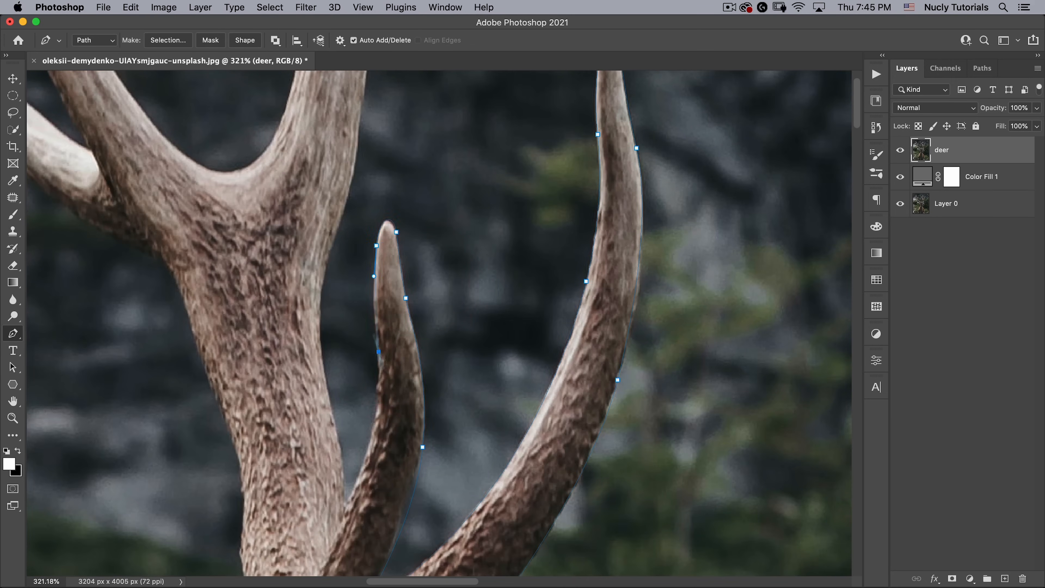
click(372, 393)
drag(355, 386, 343, 342)
- Outline the right antler's tallest tine up its outer edge, around the tip and down its inner edge
mouse_move(370, 210)
mouse_down()
mouse_move(389, 143)
mouse_move(551, 383)
mouse_up()
drag(541, 78, 545, 332)
drag(493, 234, 469, 177)
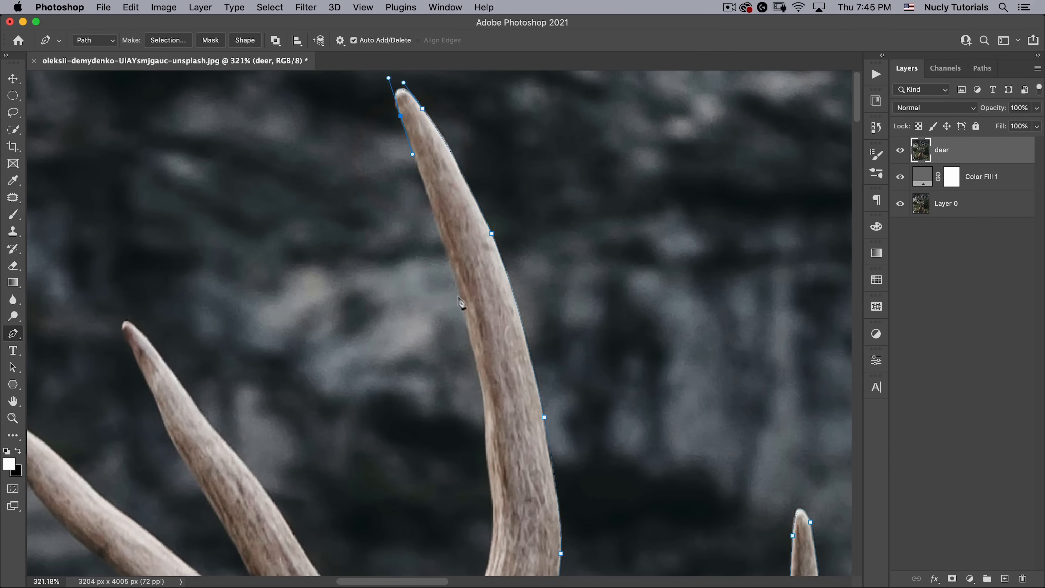
drag(484, 424, 490, 461)
drag(489, 460, 481, 156)
- Trace the fork below the tallest tine and outline the right antler's middle tine around its pointed tip
drag(428, 354, 389, 371)
drag(330, 299, 308, 272)
drag(261, 193, 248, 176)
drag(183, 95, 157, 57)
drag(157, 57, 388, 238)
drag(356, 203, 342, 194)
drag(352, 226, 364, 249)
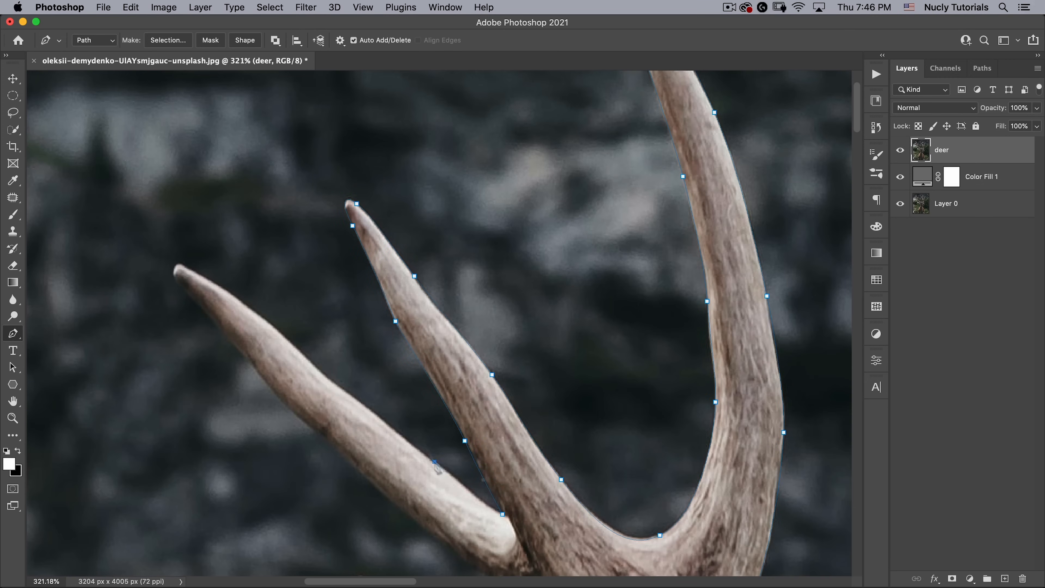
- Outline the right antler's innermost tine around its tip and along its underside to the main beam
scroll(181, 280, up, 5)
drag(296, 420, 338, 483)
scroll(338, 412, down, 5)
mouse_move(516, 422)
mouse_down()
mouse_move(555, 439)
mouse_move(497, 110)
mouse_up()
mouse_move(556, 351)
mouse_down()
mouse_move(547, 429)
mouse_move(558, 469)
mouse_up()
- Bring the path down the right antler's inner edge and across the crown of the head to the left antler
drag(554, 310, 535, 330)
click(507, 385)
drag(451, 424, 445, 440)
click(283, 340)
drag(283, 277, 299, 235)
- Outline the left antler's front tine around its tip and trace the curve toward the next tine, redoing one misplaced point
drag(341, 120, 365, 441)
mouse_move(397, 163)
mouse_down()
mouse_move(399, 136)
mouse_move(372, 158)
mouse_move(377, 224)
mouse_up()
key(super+z)
scroll(405, 149, up, 5)
drag(353, 323, 338, 420)
scroll(338, 419, down, 5)
drag(460, 294, 443, 323)
drag(259, 313, 222, 288)
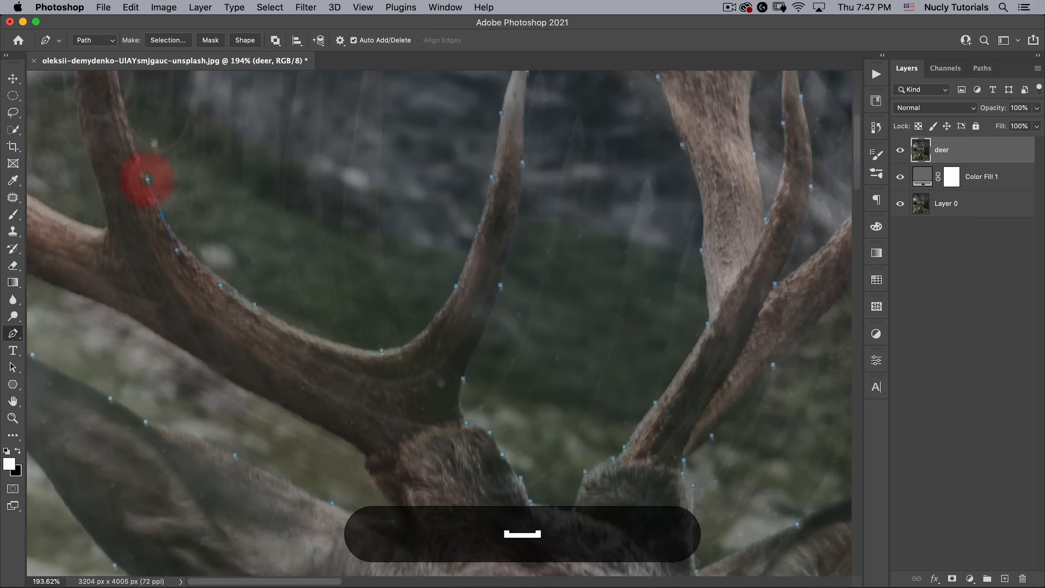
- Trace the left antler's second tine up its right edge, around the tip and partway down its left edge
drag(145, 178, 427, 430)
mouse_move(391, 241)
mouse_down()
mouse_move(387, 168)
mouse_move(404, 194)
mouse_up()
scroll(451, 164, up, 5)
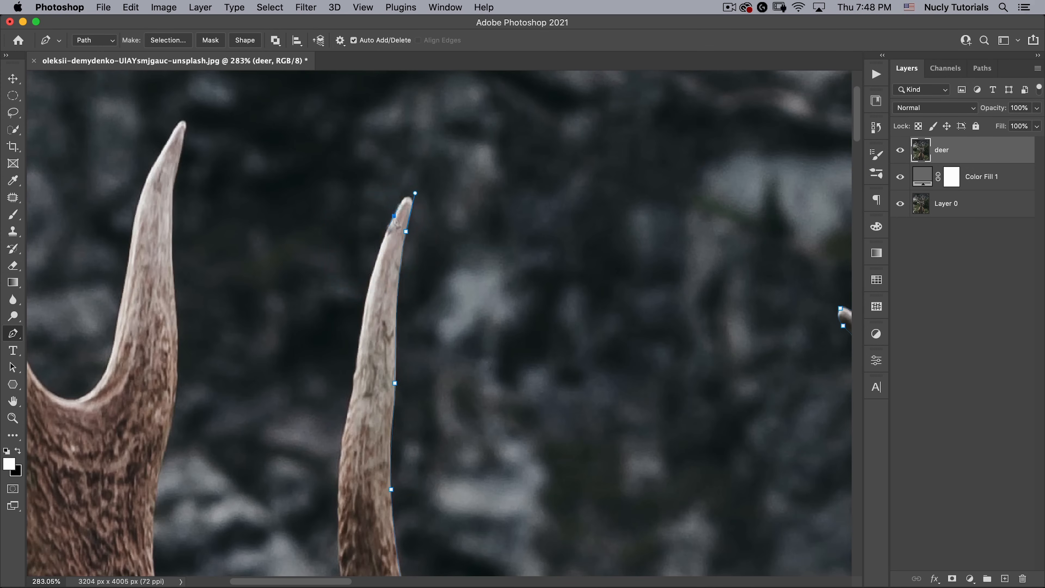
drag(347, 420, 349, 446)
drag(349, 447, 454, 173)
- Trace the rest of the second tine down to its fork and follow the left antler's main beam upward
drag(345, 424, 328, 227)
drag(438, 199, 442, 224)
mouse_move(467, 310)
mouse_down()
mouse_move(483, 373)
mouse_move(440, 369)
mouse_up()
drag(307, 272, 270, 210)
drag(375, 121, 378, 77)
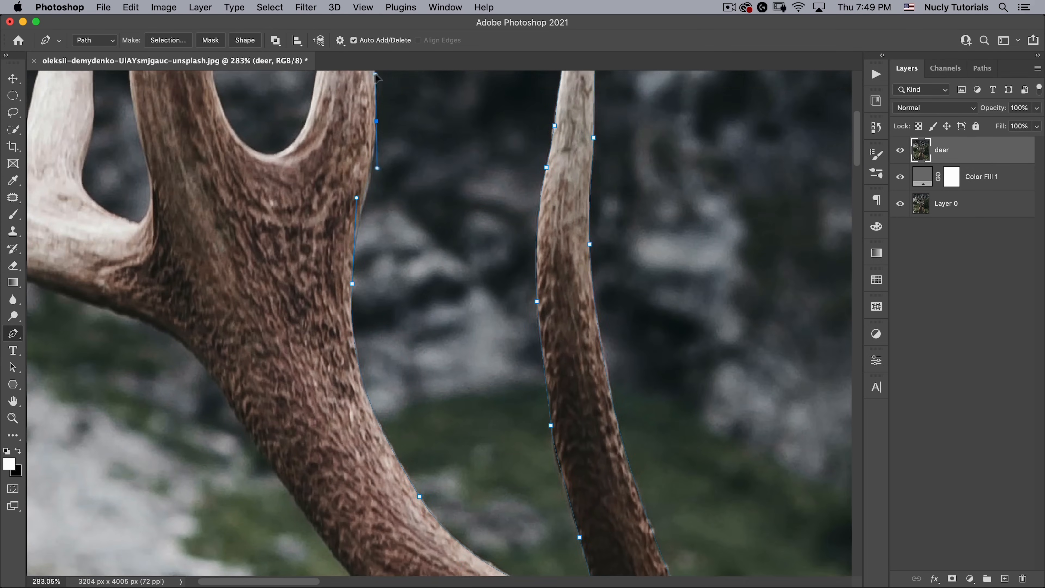
- Outline the left antler's short upper tine around its tip and through the notch beside the tallest tine
drag(443, 269, 445, 230)
key(super+z)
drag(435, 221, 419, 243)
drag(402, 320, 398, 356)
drag(371, 455, 358, 470)
- Outline the left antler's tallest tine up its right edge, around the tip and down its left edge
drag(297, 431, 285, 381)
scroll(285, 192, down, 5)
drag(427, 343, 430, 323)
drag(444, 233, 446, 212)
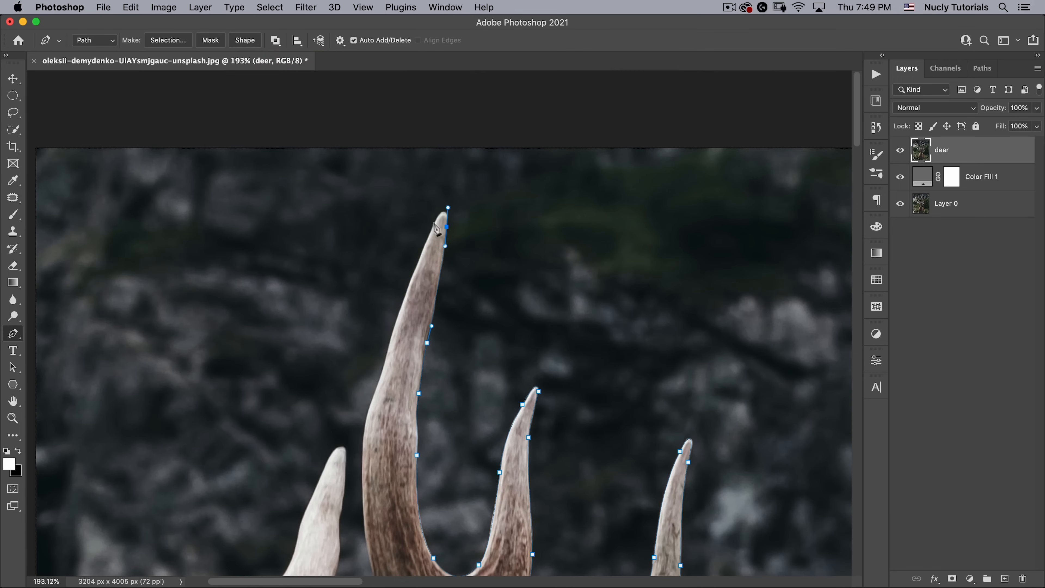
mouse_move(376, 398)
mouse_down()
mouse_move(364, 422)
mouse_move(399, 174)
mouse_up()
- Trace the notch behind the tallest tine and the right edge of the pale upright tine on the left antler
drag(400, 372, 382, 385)
scroll(400, 372, up, 5)
drag(429, 321, 437, 292)
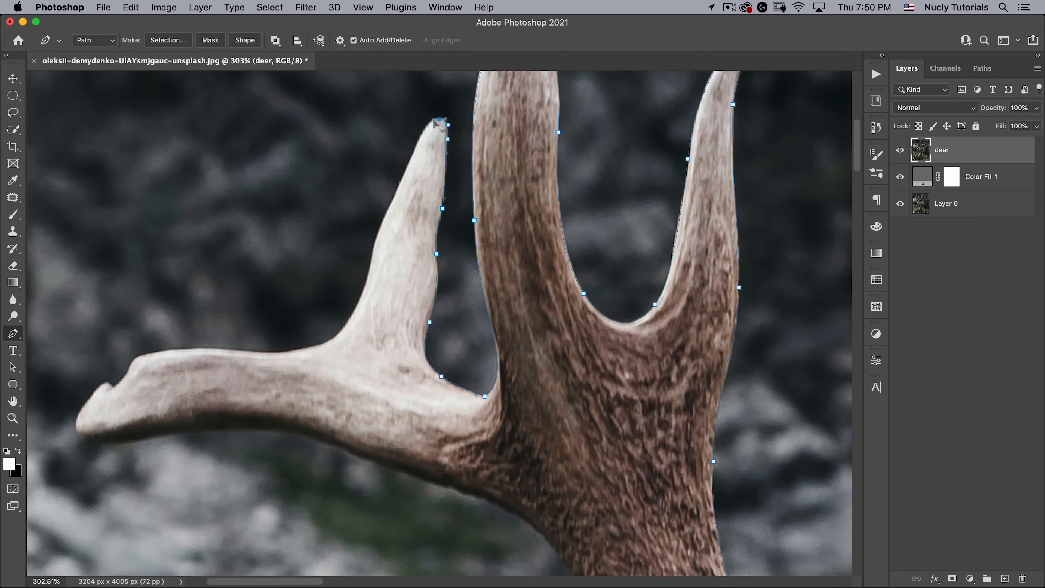
- Trace around the blunt end of the left antler's rear tine and along its underside to the main beam
drag(82, 424, 78, 436)
drag(175, 435, 278, 438)
drag(514, 531, 461, 244)
drag(445, 215, 510, 255)
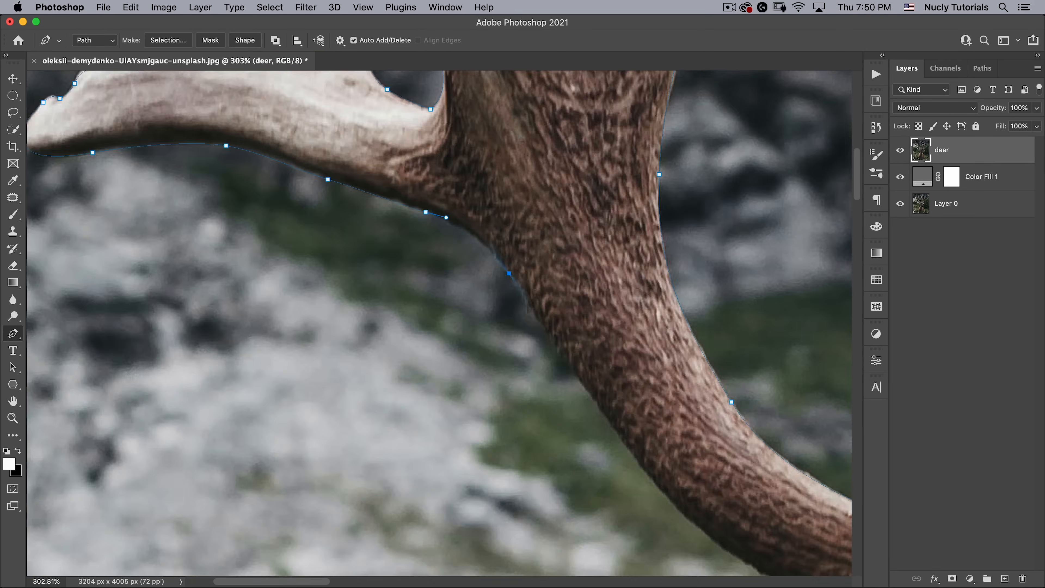
- Follow the underside of the left antler's main beam down to its base and close the path at the ear
drag(617, 514, 346, 354)
drag(525, 272, 637, 304)
drag(735, 393, 824, 443)
mouse_move(843, 473)
mouse_down()
mouse_move(515, 324)
mouse_move(547, 338)
mouse_up()
drag(571, 361, 570, 372)
drag(585, 393, 591, 403)
click(601, 423)
drag(614, 458, 369, 400)
drag(444, 313, 455, 300)
- Convert the closed deer path into a new anti-aliased selection with a feather radius of 0.1 pixels
right_click(437, 231)
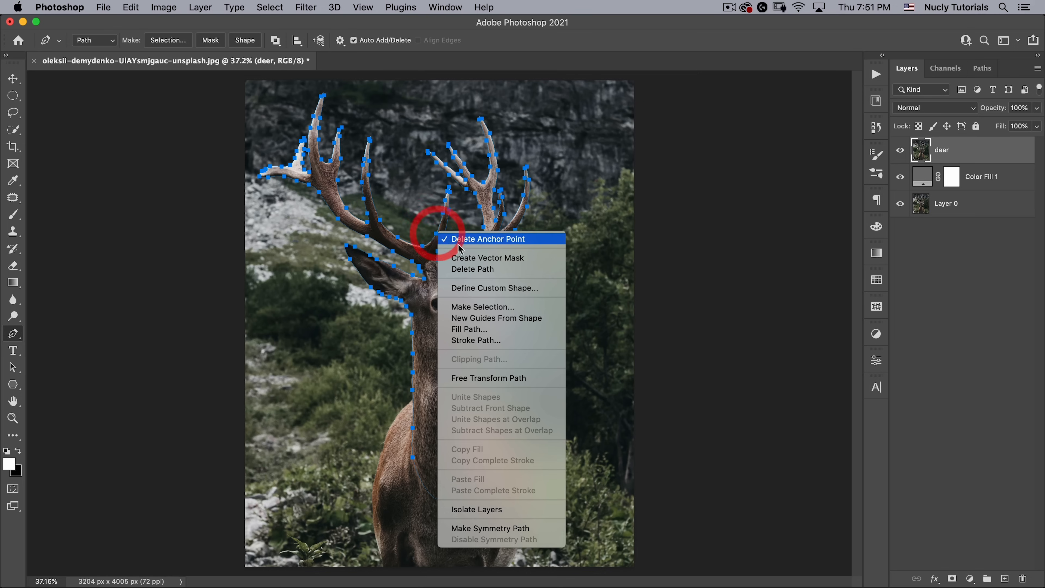
click(470, 307)
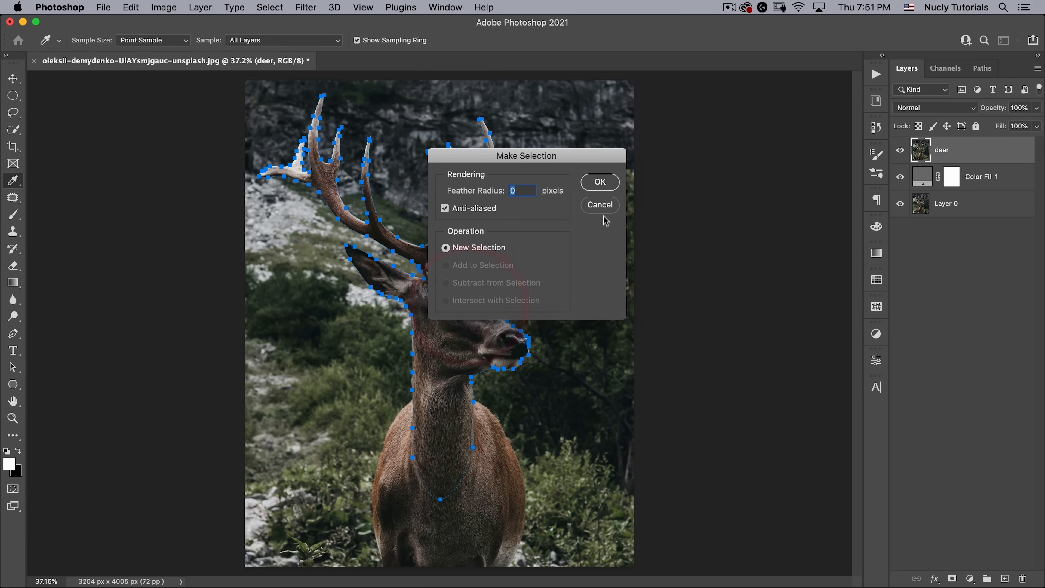
text(0)
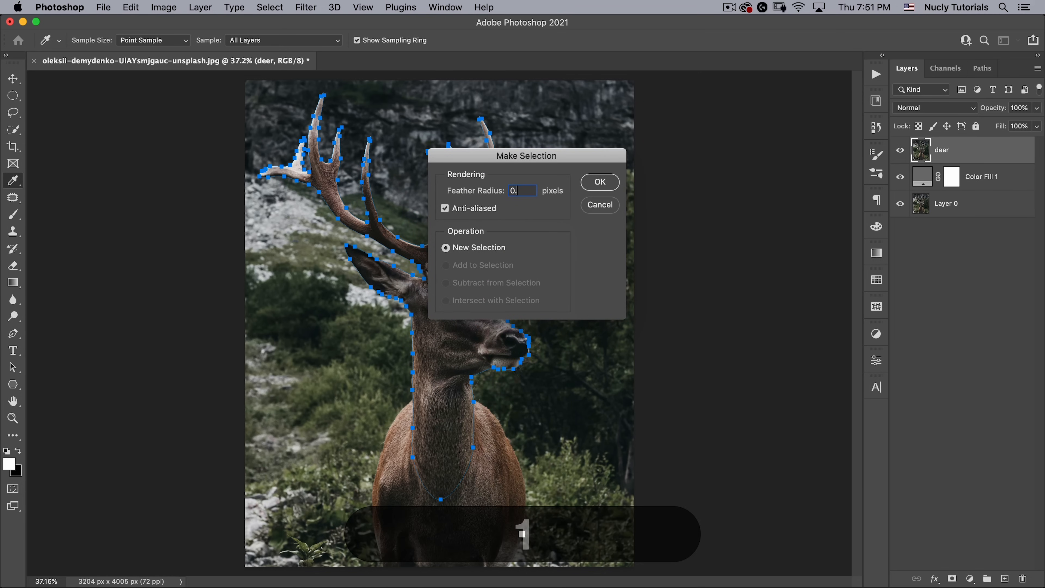
key(Return)
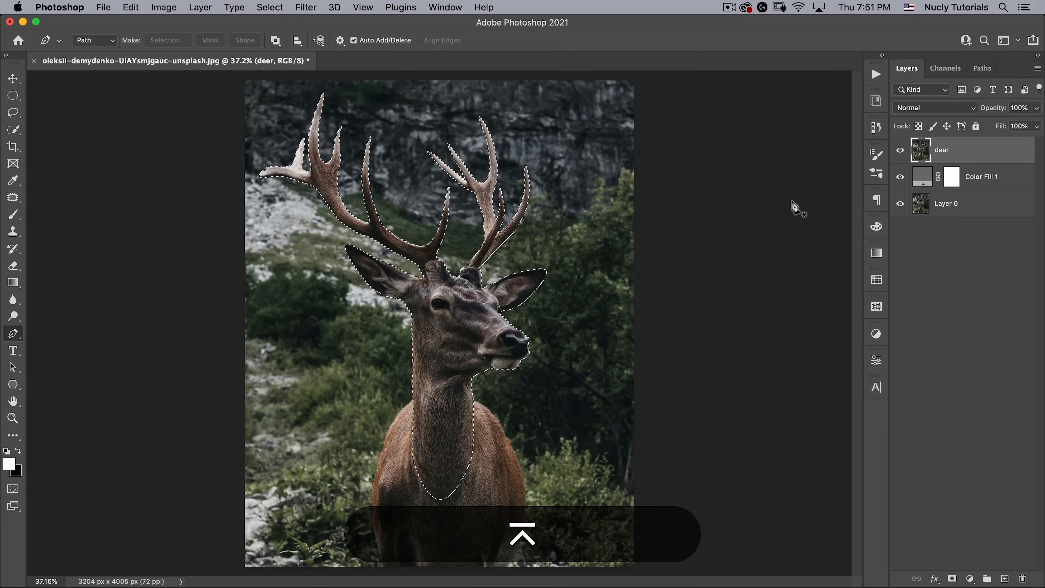
- Add a layer mask to the deer layer from the selection
click(952, 579)
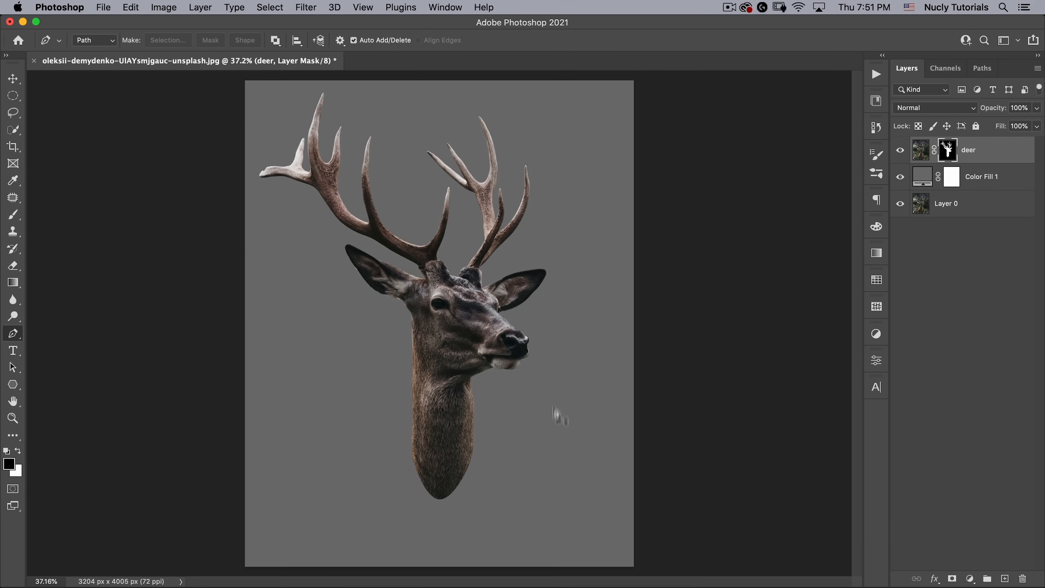
key(space)
click(468, 264)
key(space)
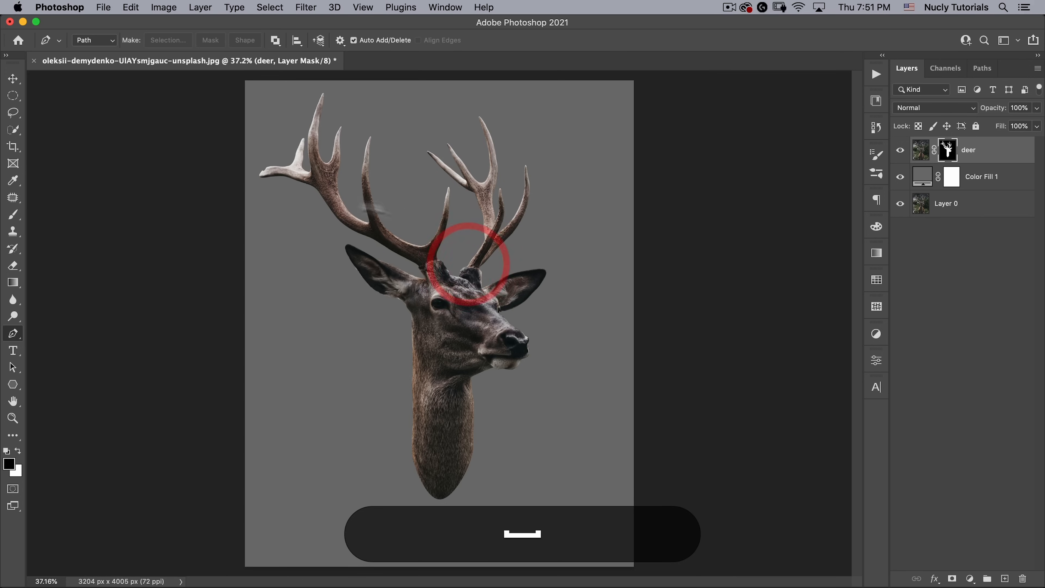
- Convert the masked deer layer to a smart object
click(13, 112)
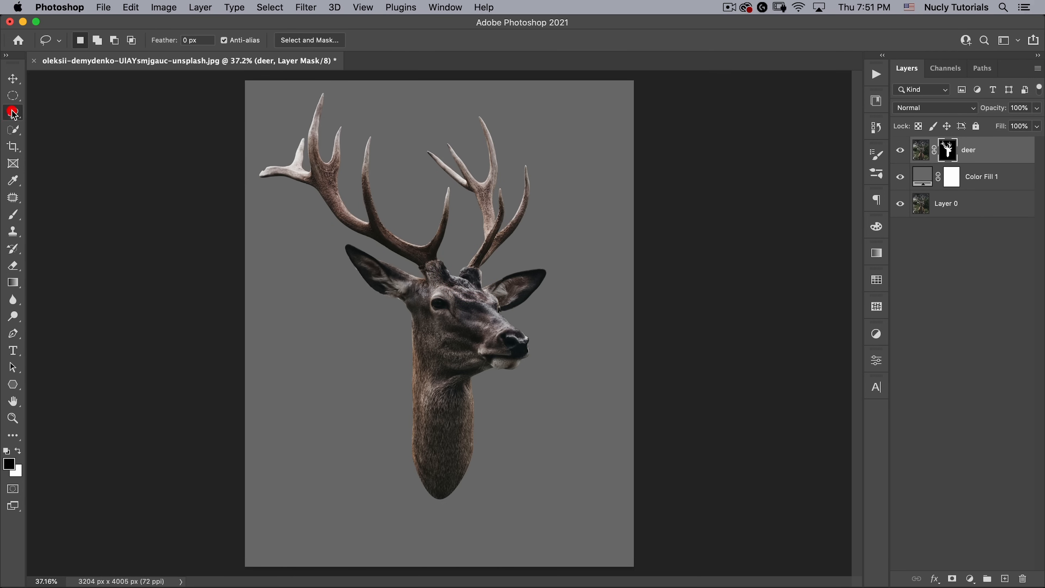
right_click(996, 149)
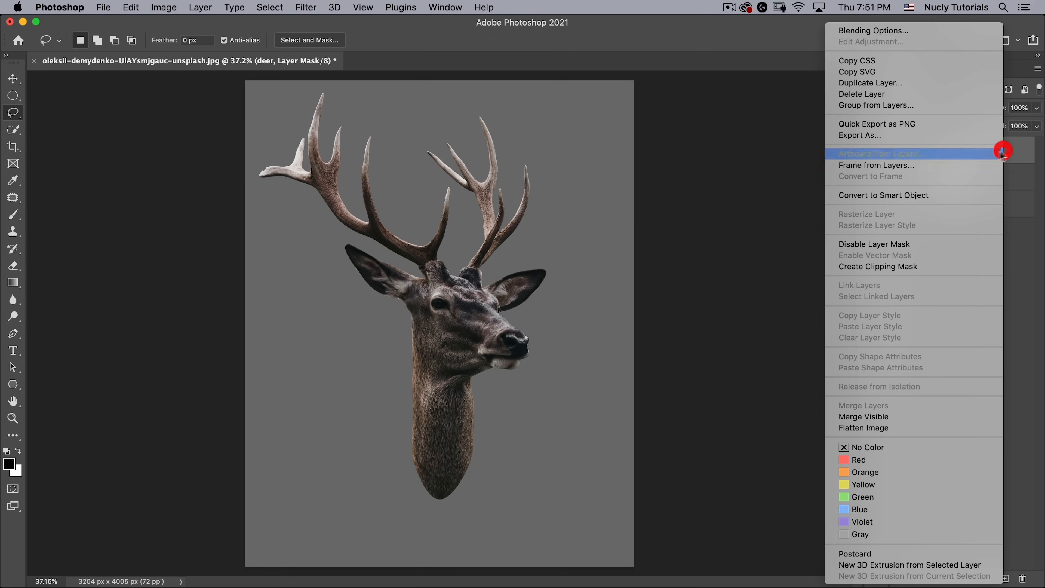
click(879, 196)
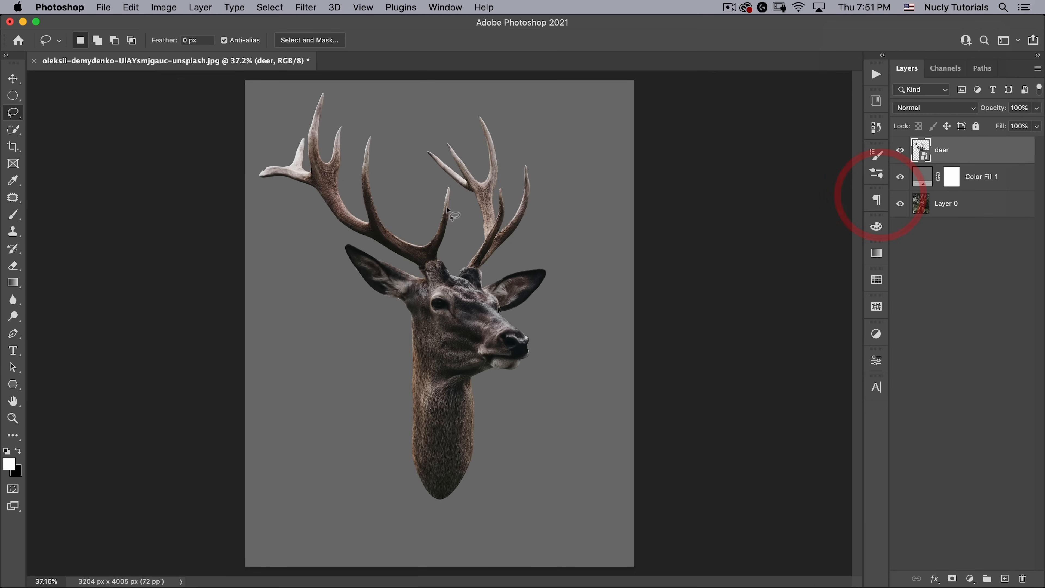
- Draw a Lasso selection around both antlers, following their bases closely where they meet the head
drag(424, 251, 465, 222)
key(alt)
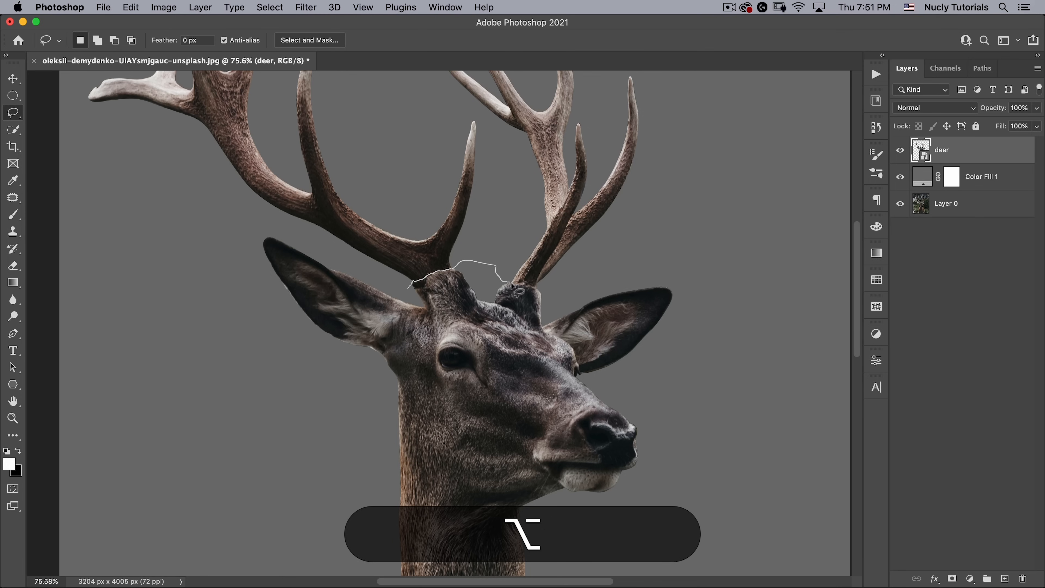
drag(566, 285, 567, 284)
alt+click(616, 255)
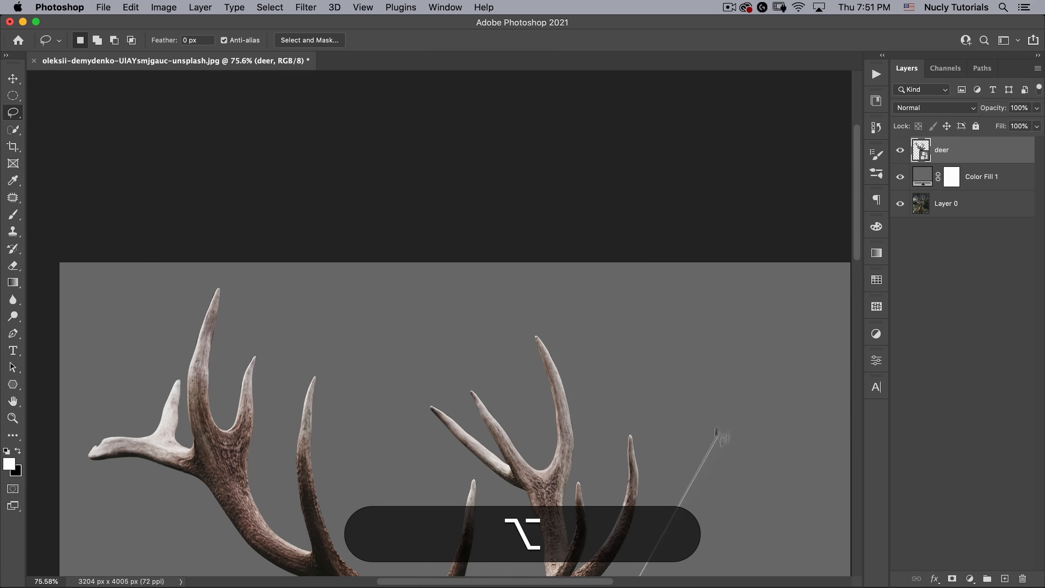
drag(715, 429, 314, 281)
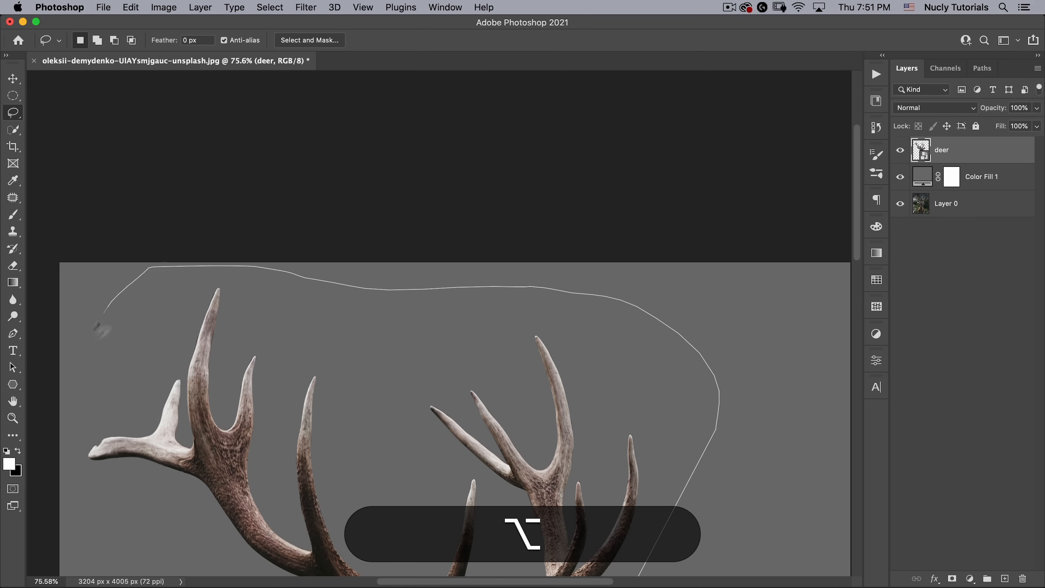
alt+click(125, 519)
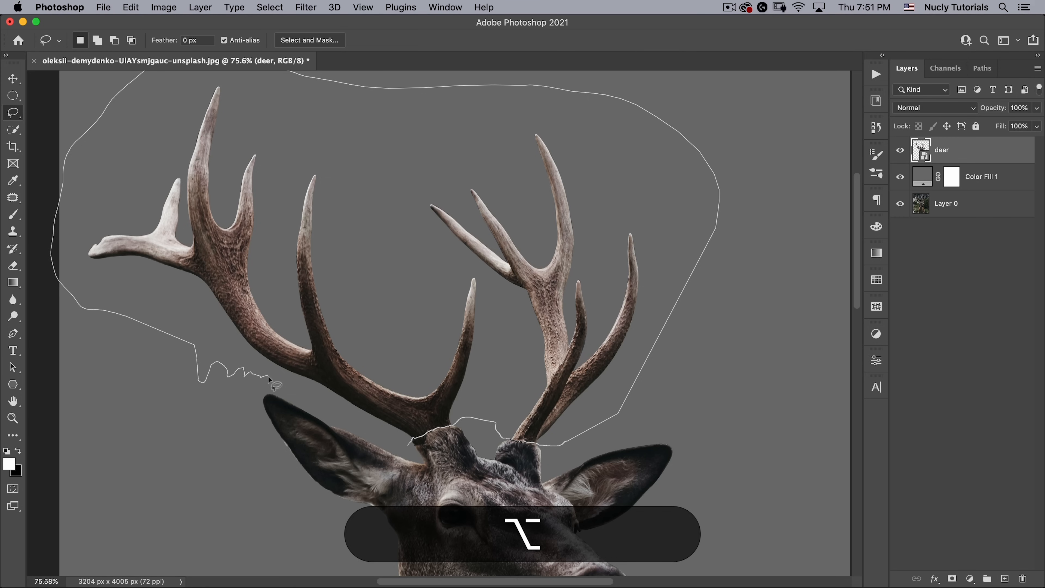
alt+click(292, 384)
alt+click(401, 444)
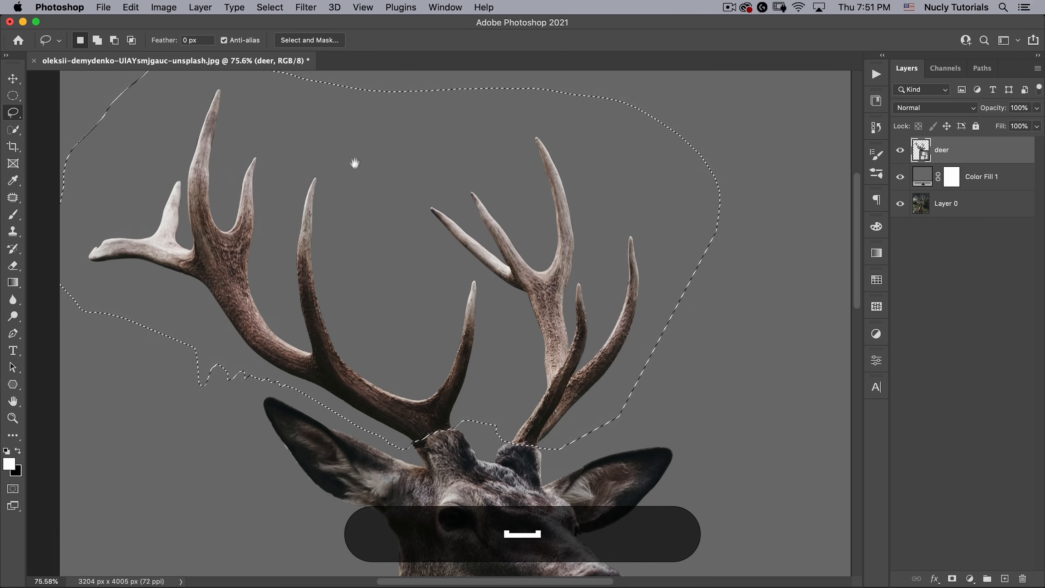
drag(355, 164, 374, 187)
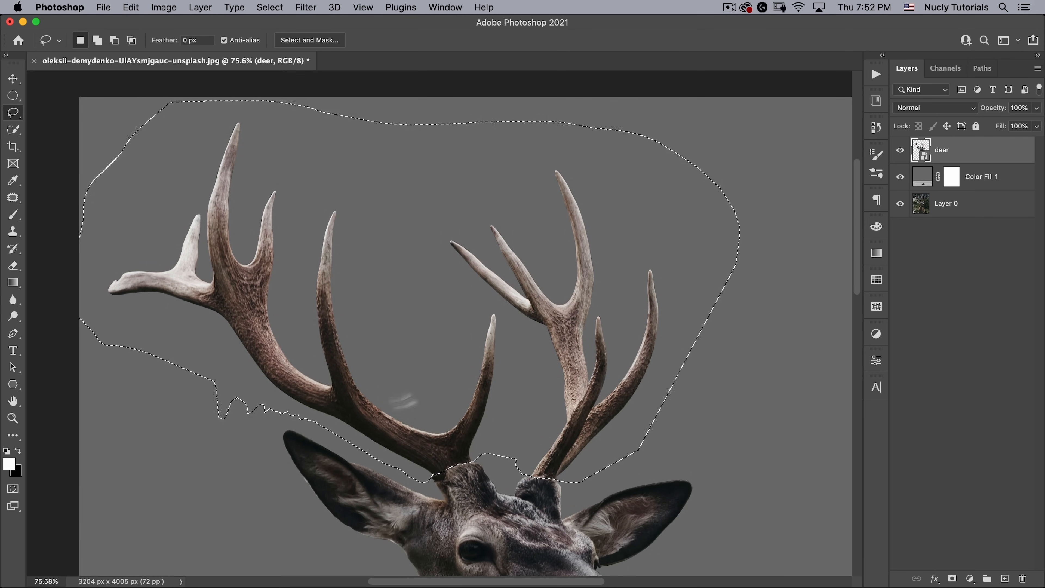
- Copy the selected antlers to a new layer and name it "antlers"
key(super+j)
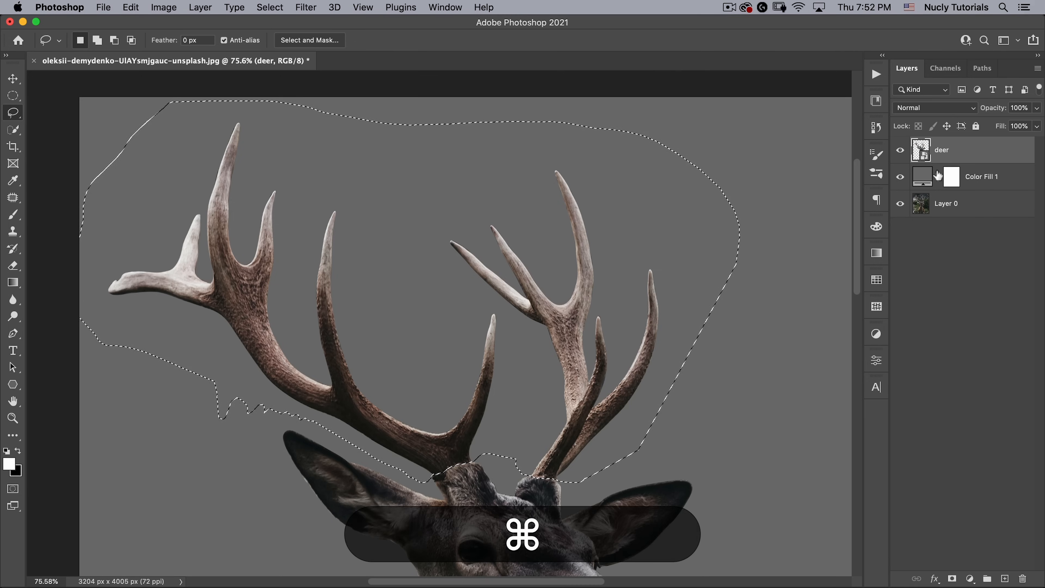
double_click(946, 150)
text(a)
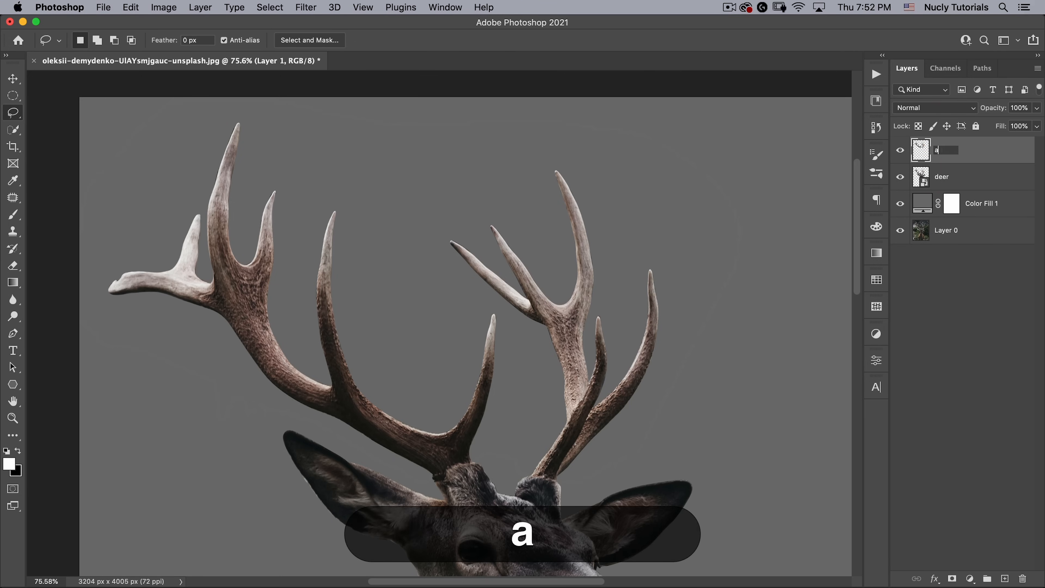
text(ntlers)
key(Return)
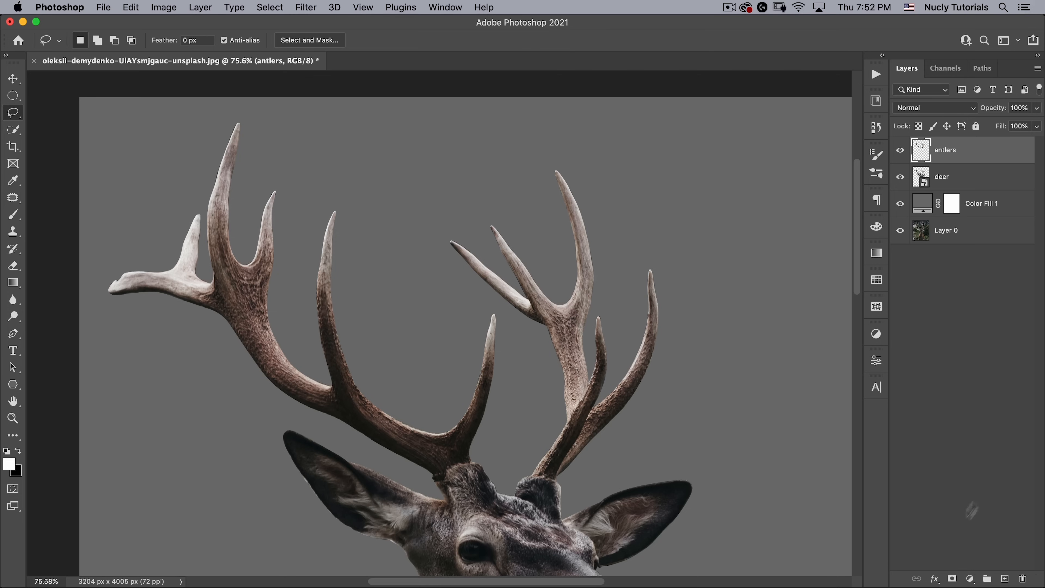
- Add a Gradient Map adjustment above the antlers layer and clip it to that layer
click(970, 577)
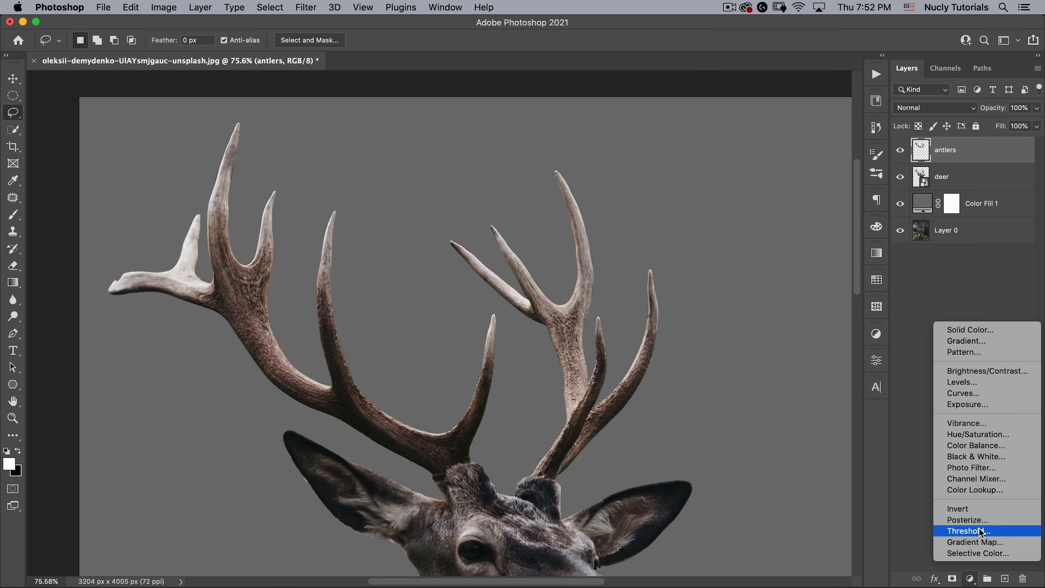
click(988, 543)
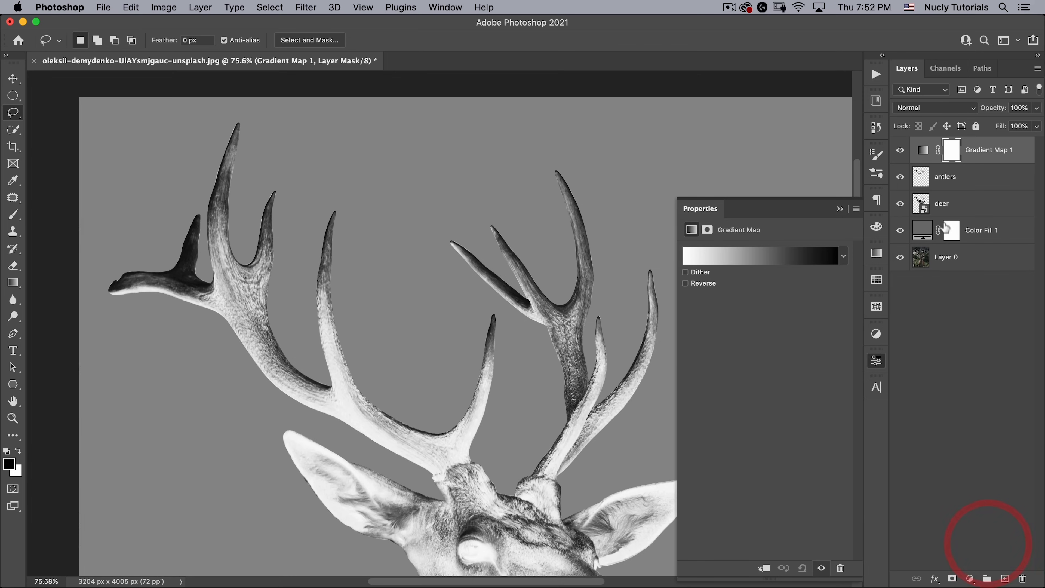
click(763, 570)
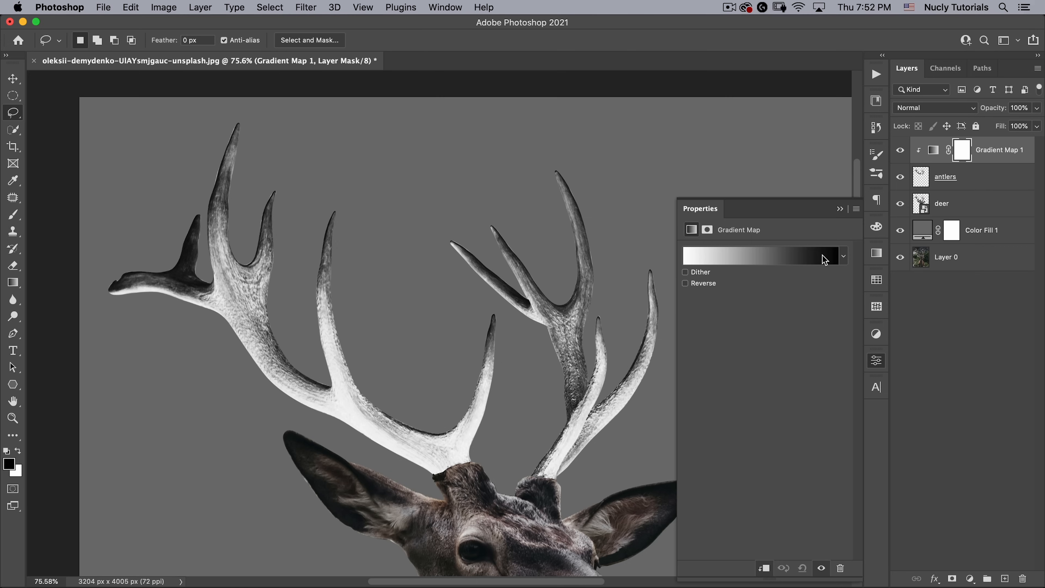
- Edit the gradient map's colors, setting the start stop to dark red 200000 and the end stop to white
click(711, 261)
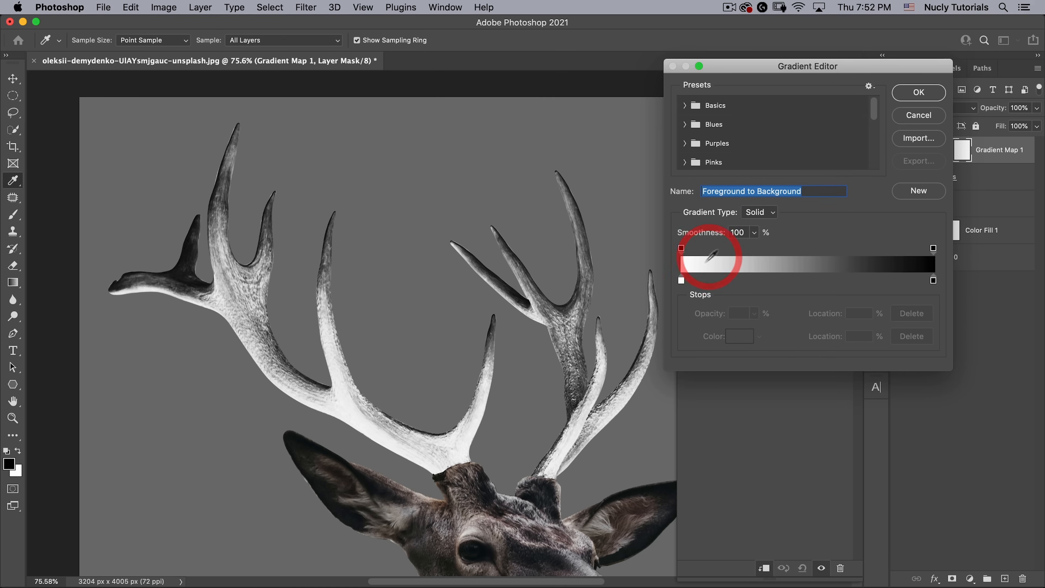
click(681, 280)
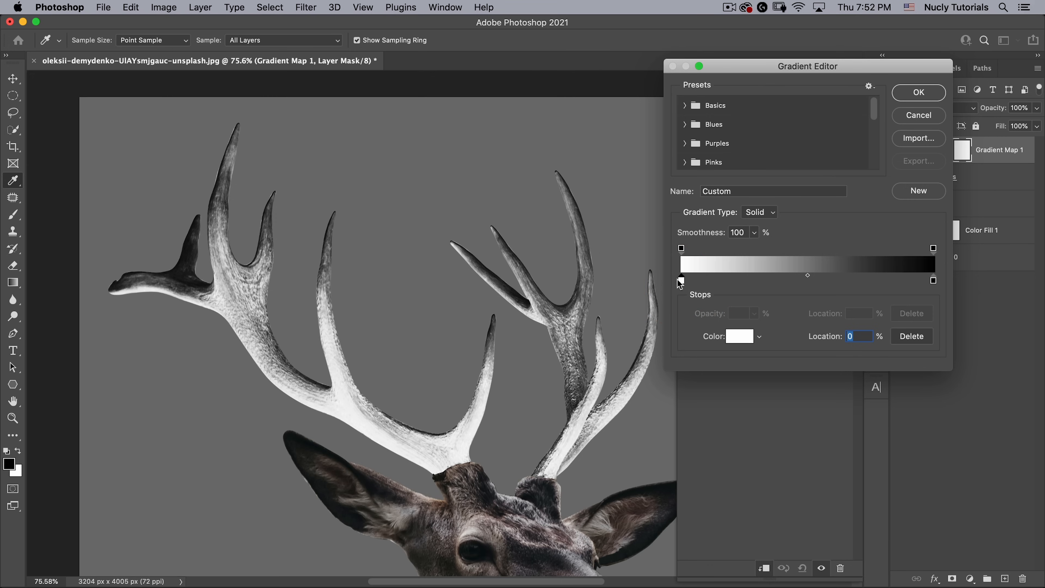
click(739, 338)
click(730, 277)
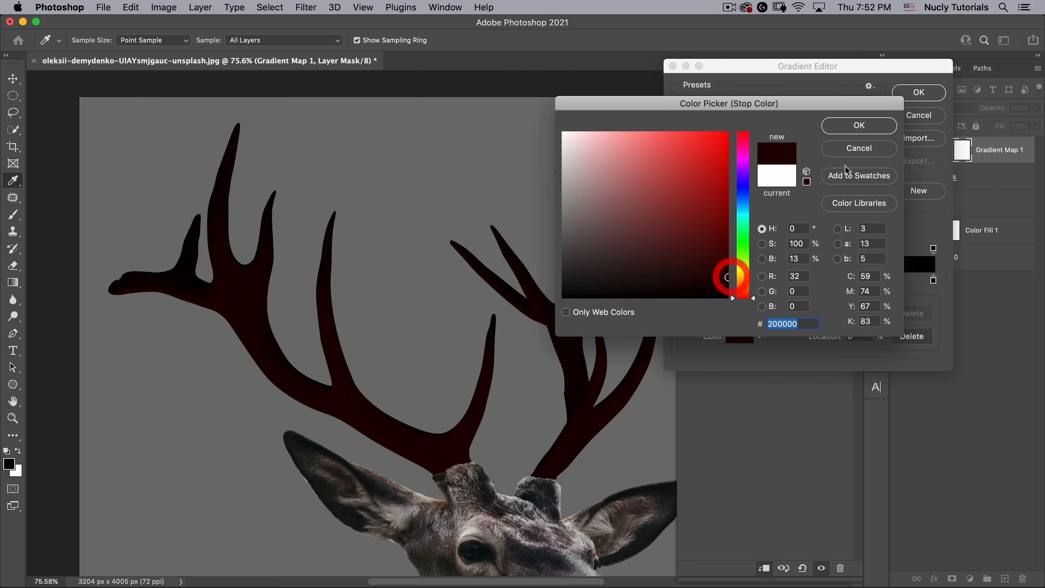
click(866, 126)
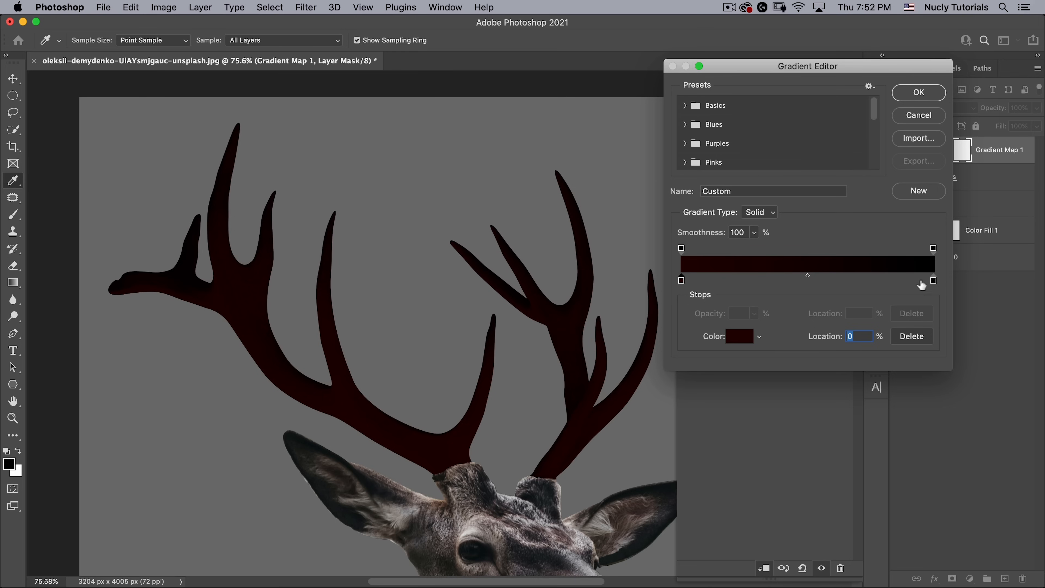
click(739, 337)
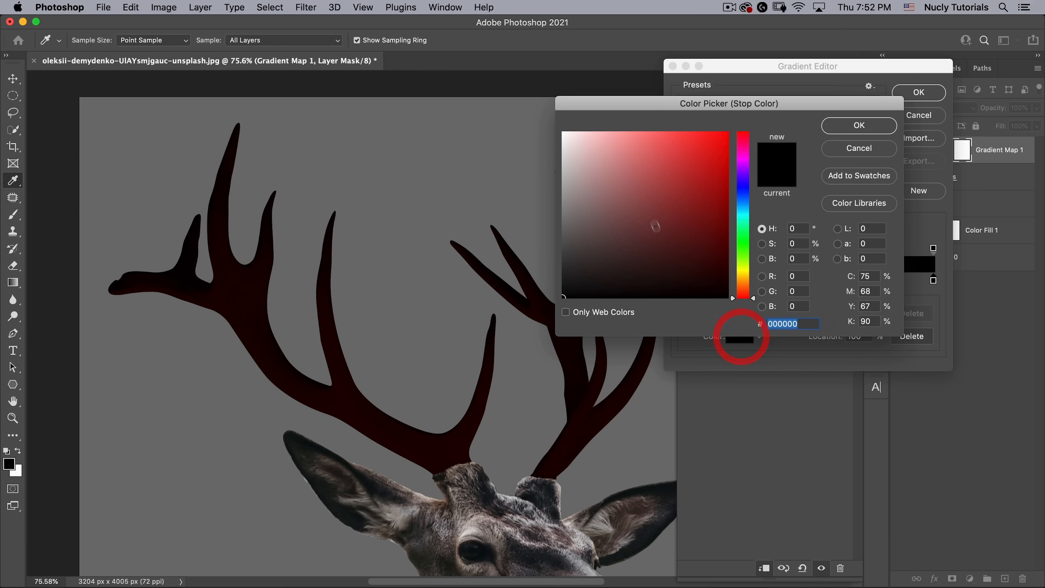
drag(641, 230, 517, 74)
click(851, 127)
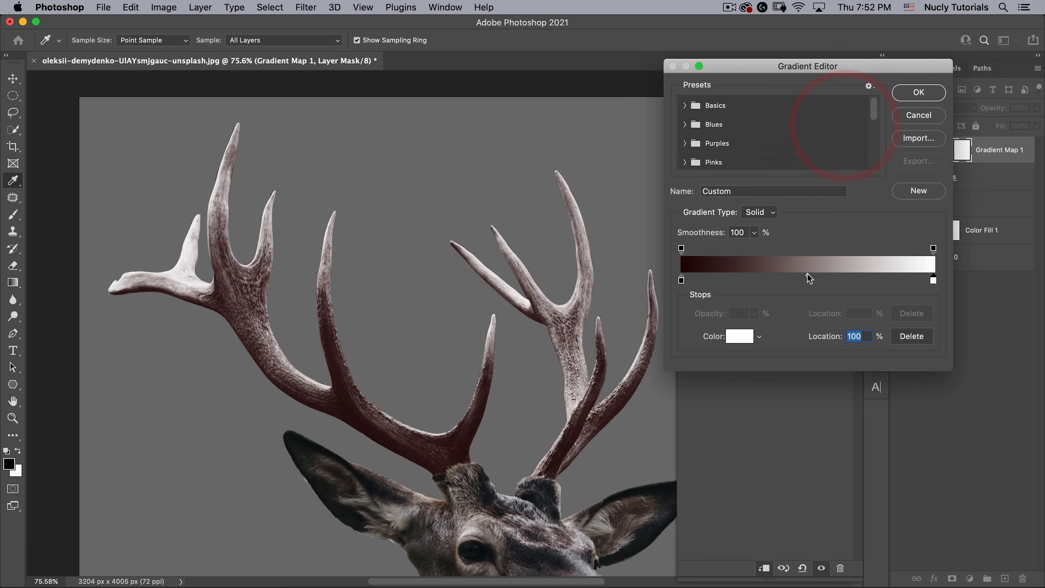
- Add a color stop at 51% of the gradient and make it a saturated orange-brown
drag(795, 278, 809, 278)
click(737, 336)
drag(741, 273, 740, 282)
drag(715, 247, 735, 194)
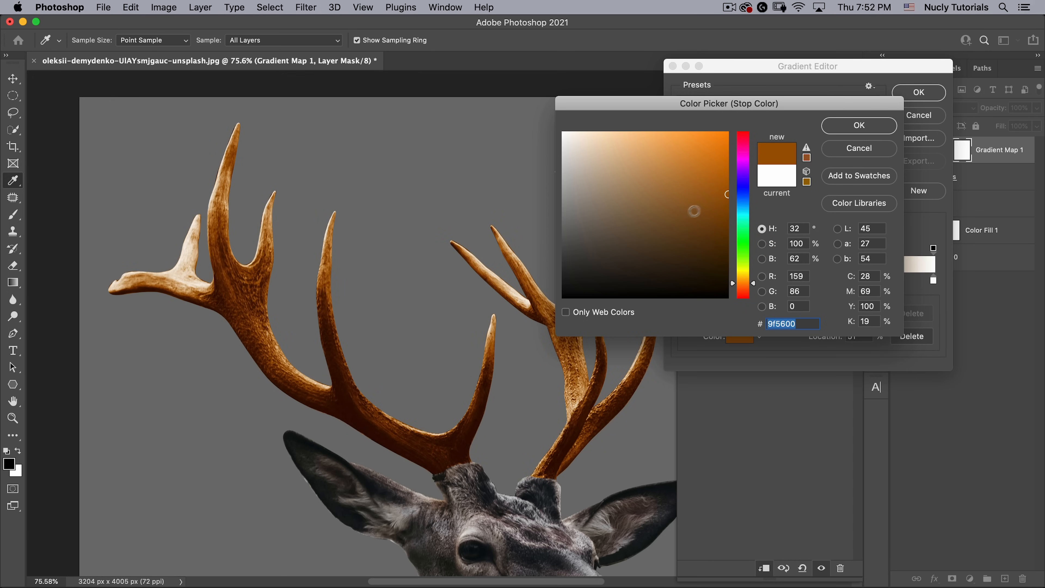
click(842, 123)
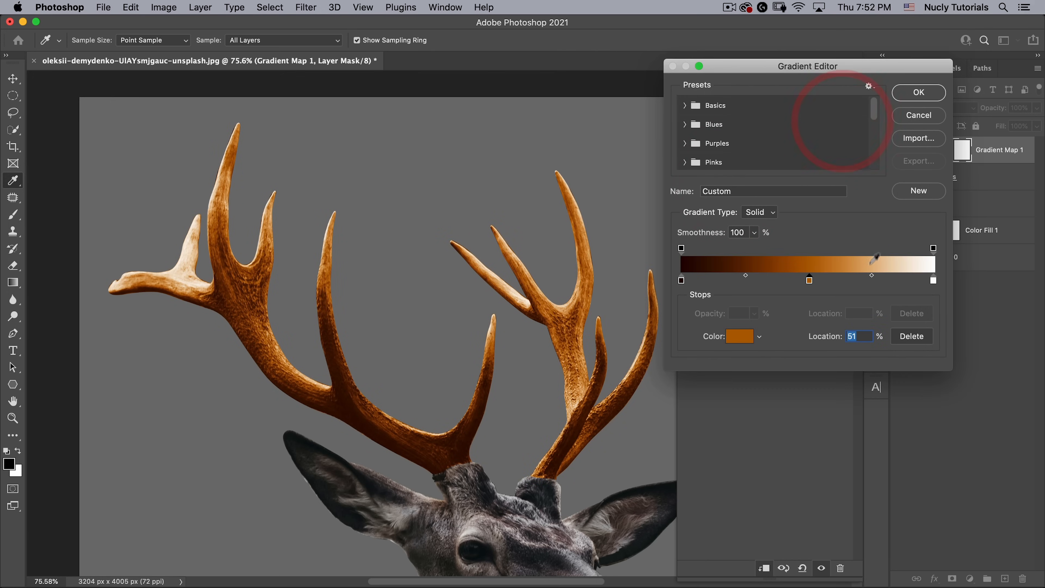
- Add another color stop at 76% of the gradient and set it to golden yellow ffba00
click(873, 281)
click(739, 336)
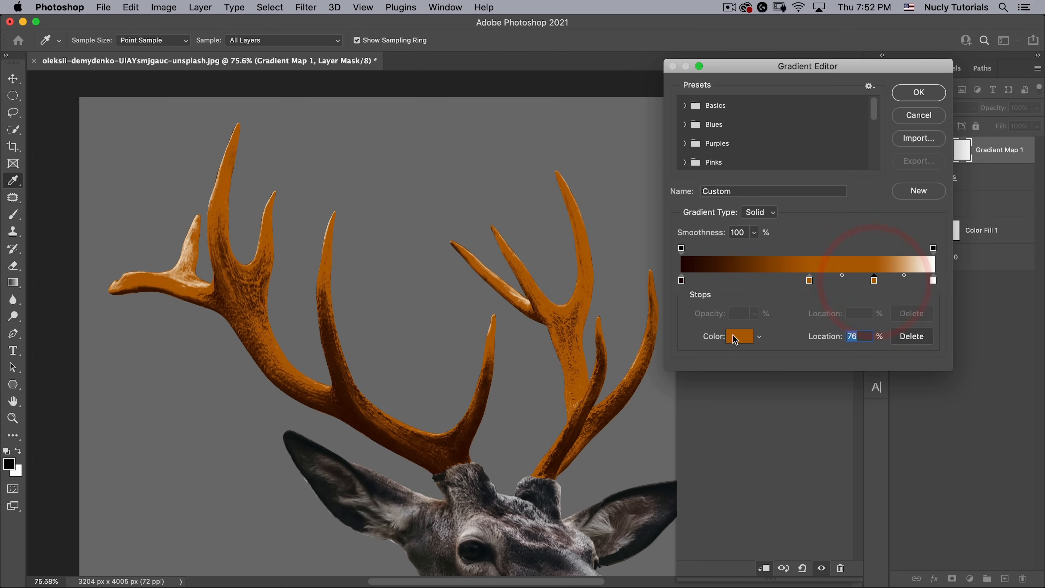
drag(745, 280, 746, 277)
drag(698, 152, 752, 103)
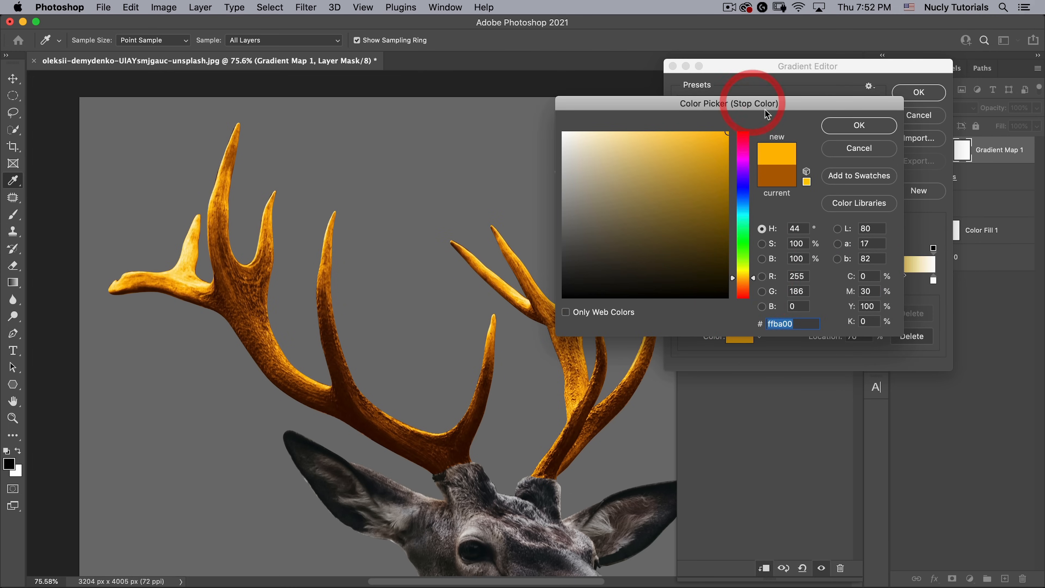
click(847, 125)
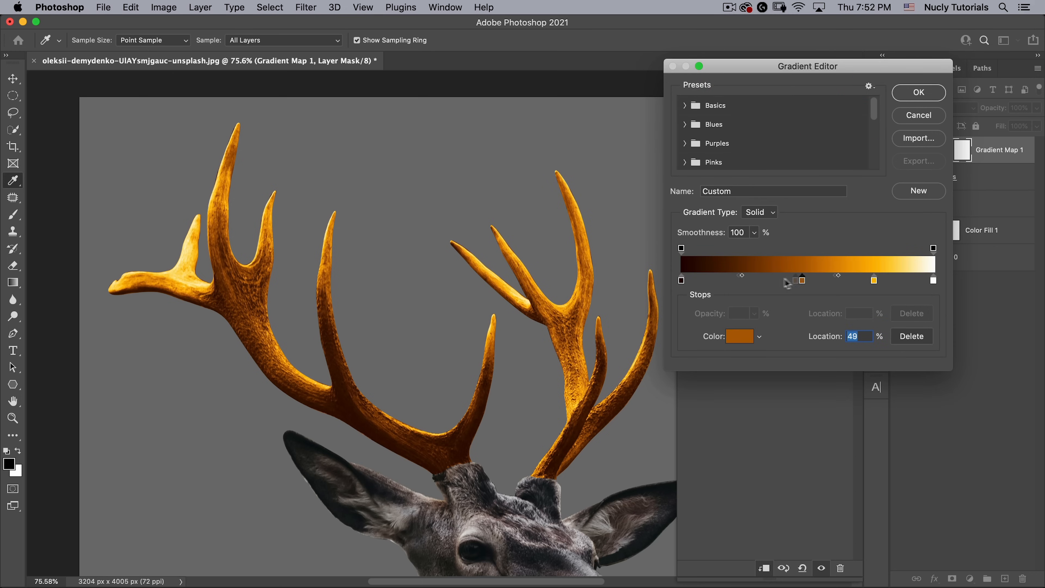
- Reposition the gradient's middle stops, placing orange-brown at 30% and golden yellow at 55%
drag(786, 283, 776, 281)
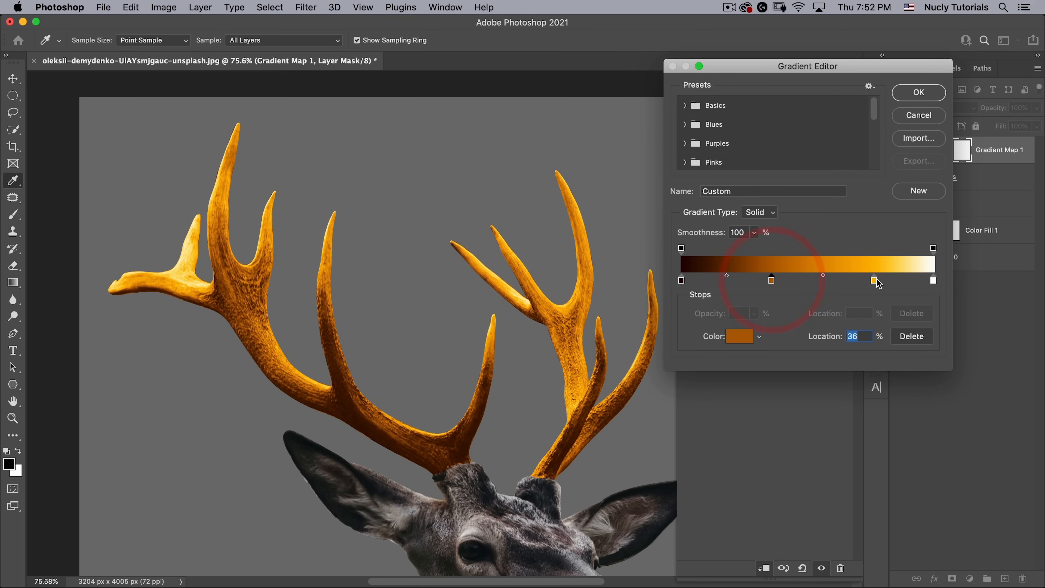
drag(867, 283, 846, 282)
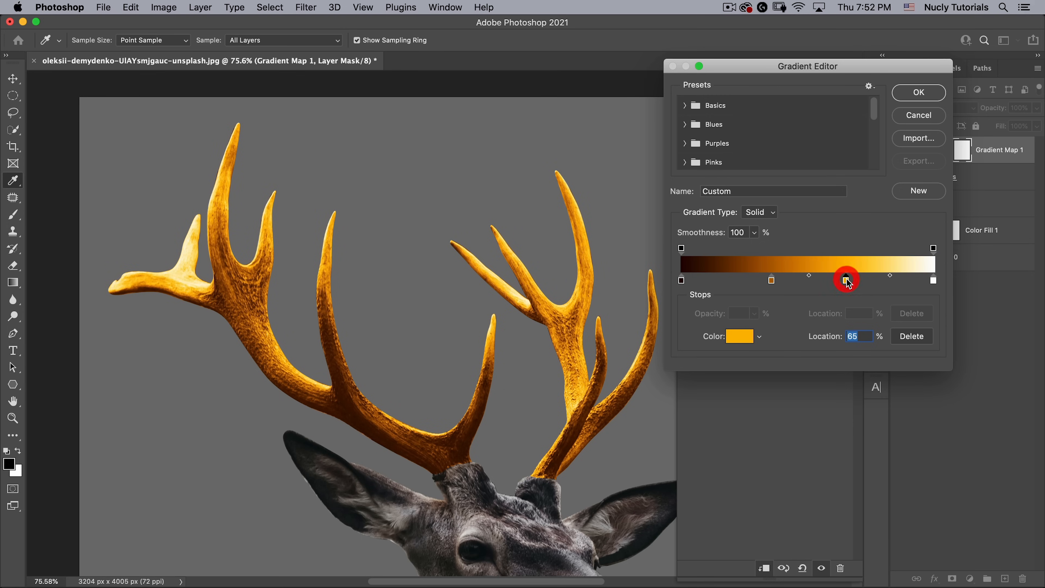
drag(772, 283, 751, 284)
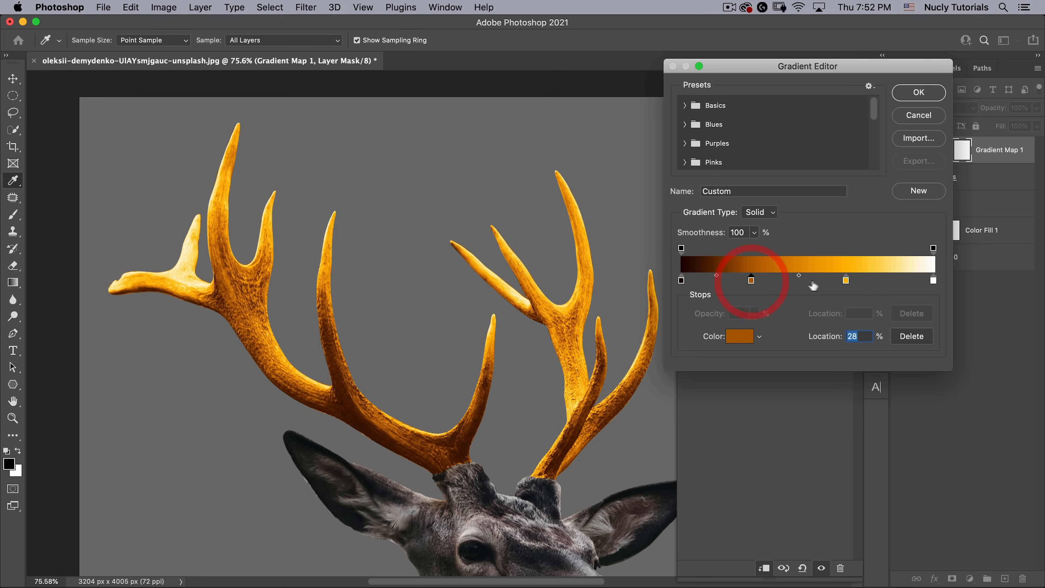
drag(839, 283, 821, 282)
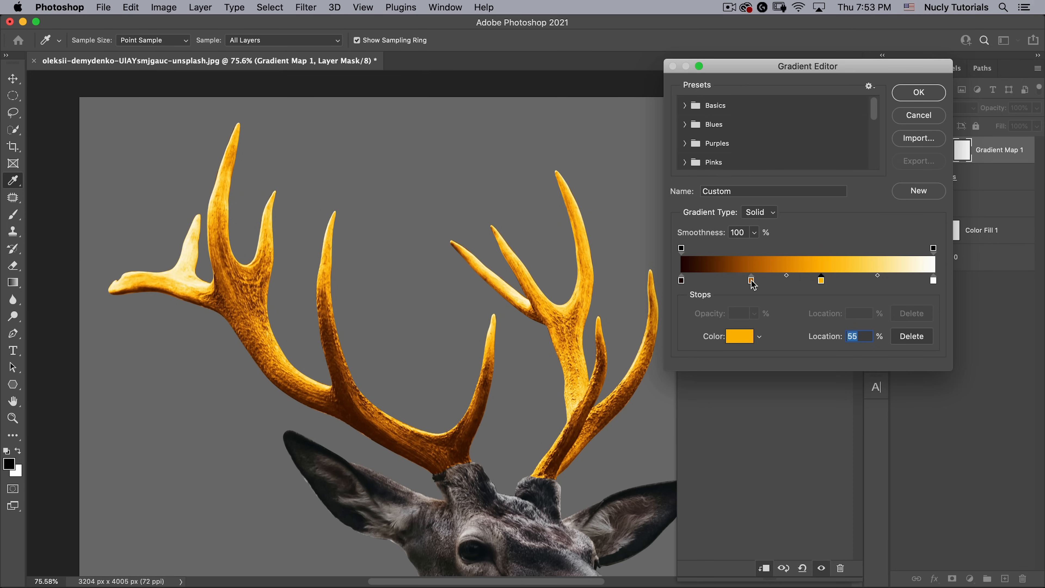
drag(747, 283, 757, 283)
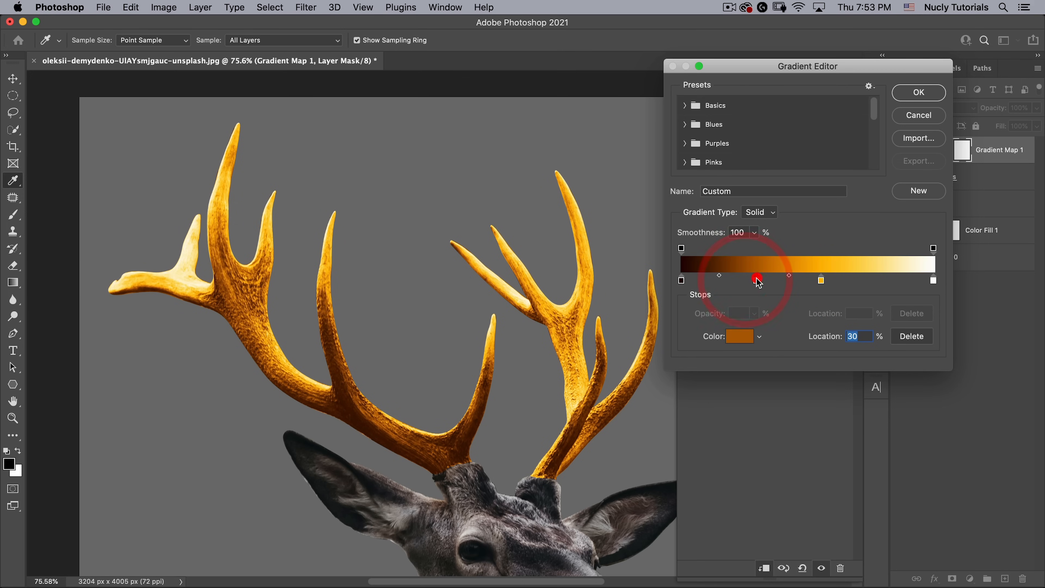
- Set the gradient's start stop to black 000000 and apply the edited gradient
drag(694, 282, 681, 281)
double_click(681, 281)
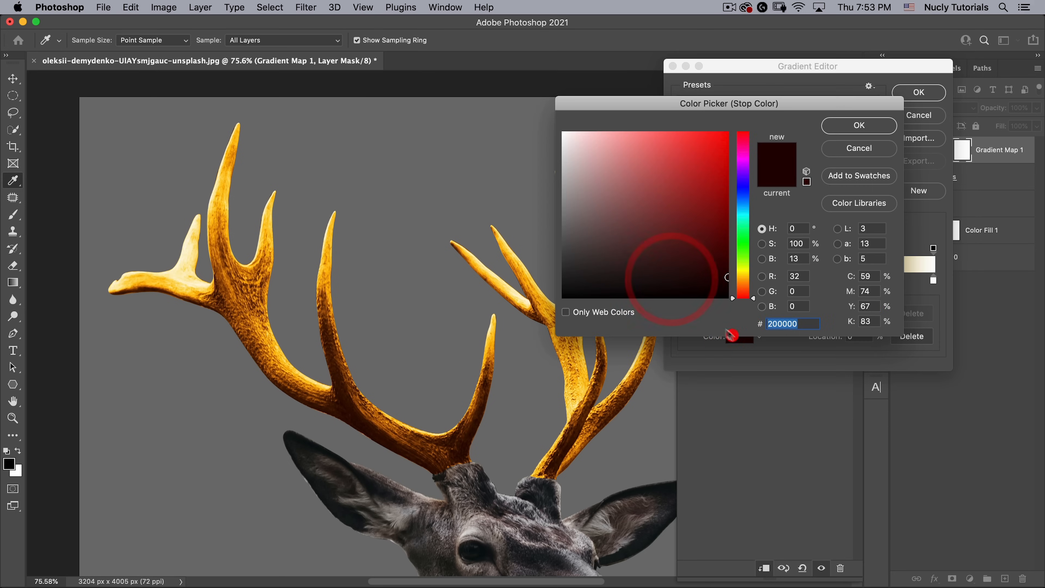
text(000000)
click(782, 323)
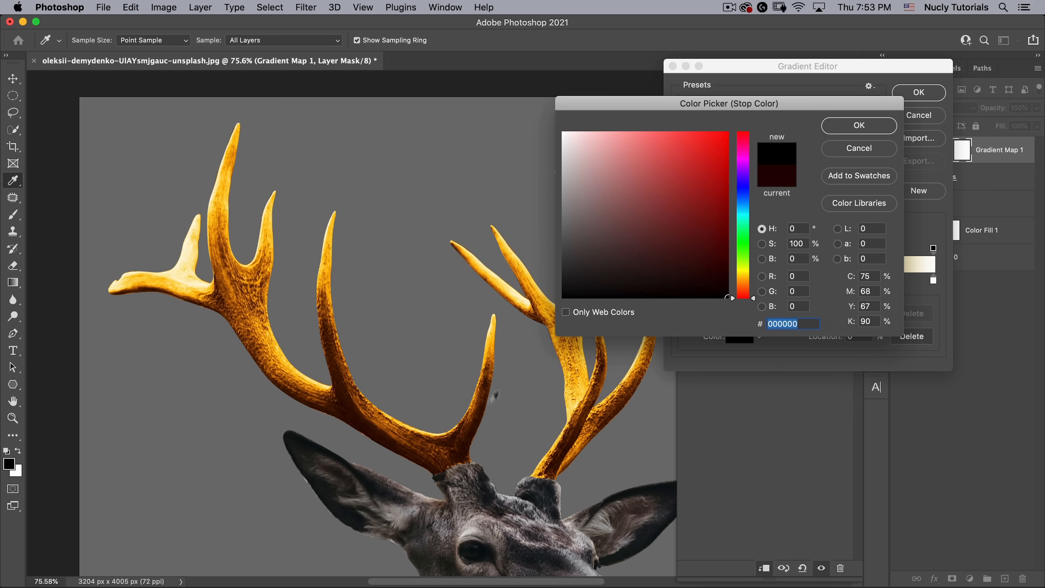
click(879, 120)
click(915, 93)
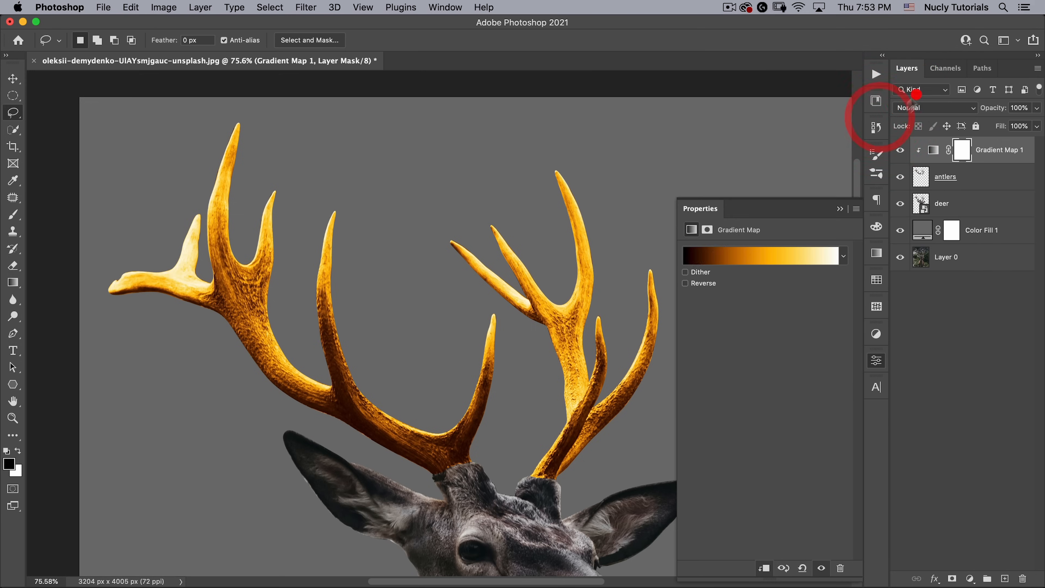
- Duplicate the antlers layer together with its clipped Gradient Map and merge the two copies into one layer
key(space)
drag(516, 345, 505, 355)
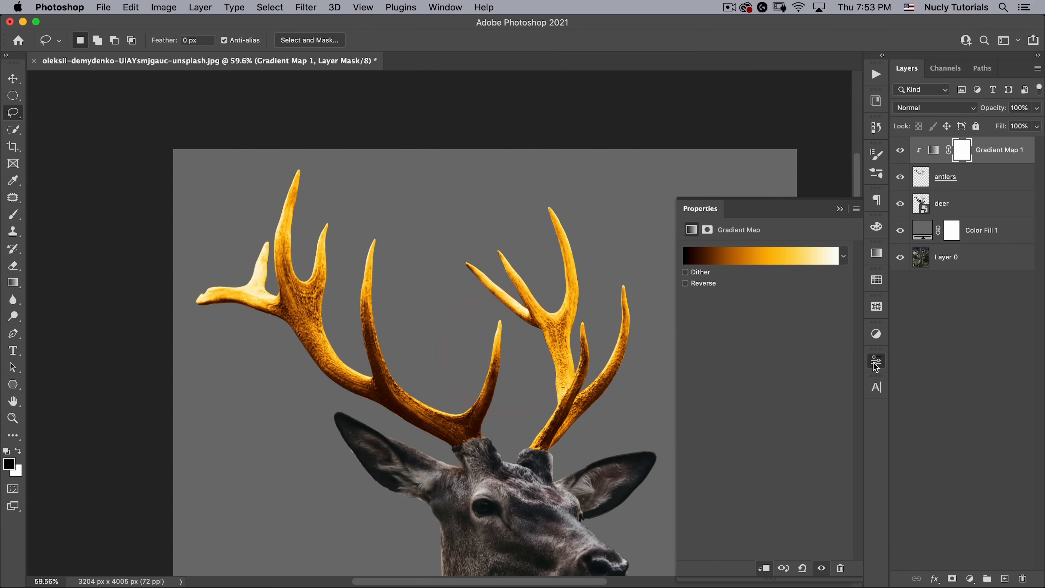
click(875, 362)
key(super+space)
drag(588, 345, 548, 344)
drag(452, 298, 470, 295)
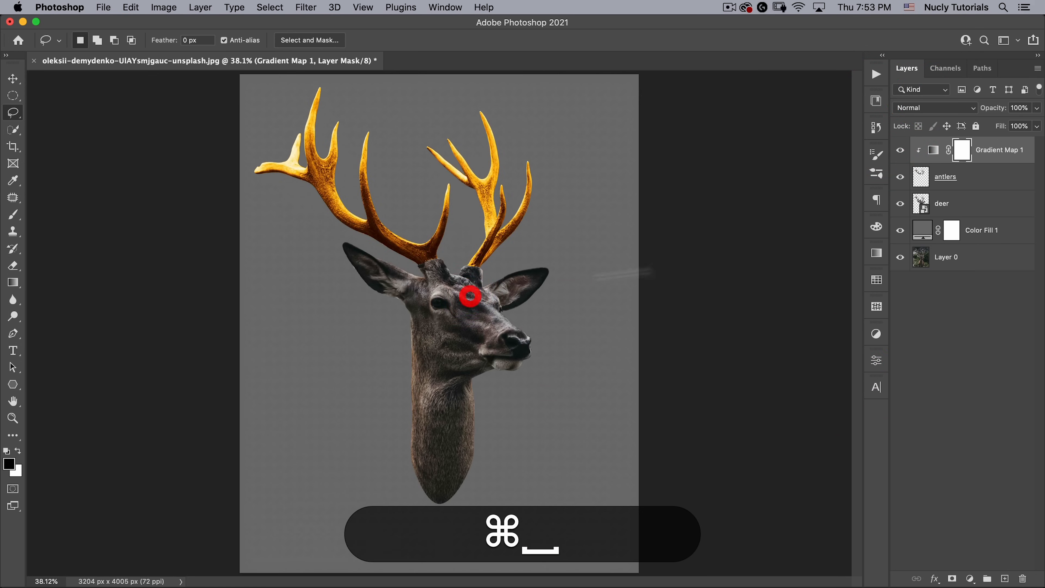
shift+click(989, 182)
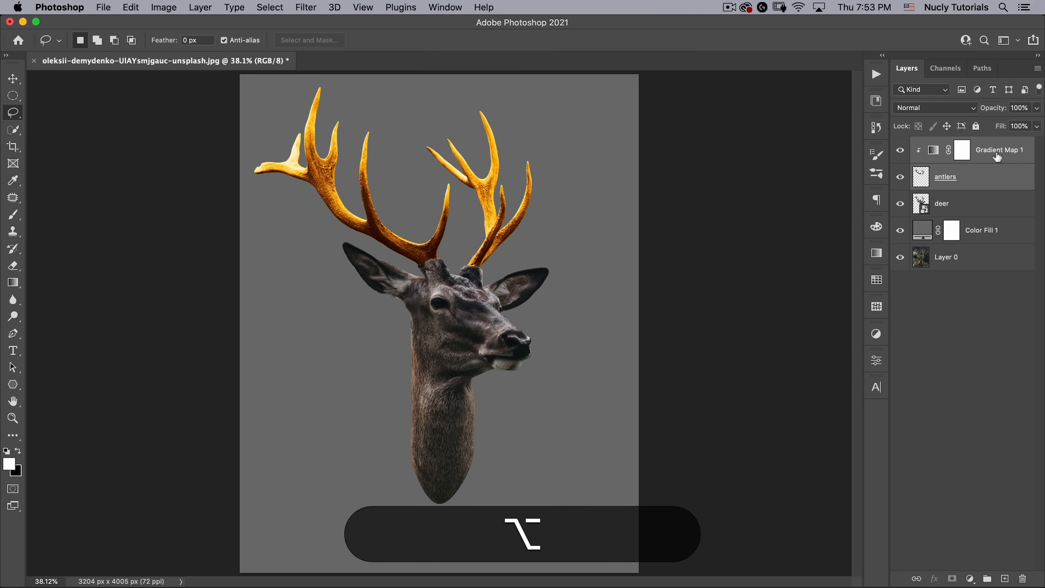
drag(989, 142, 989, 140)
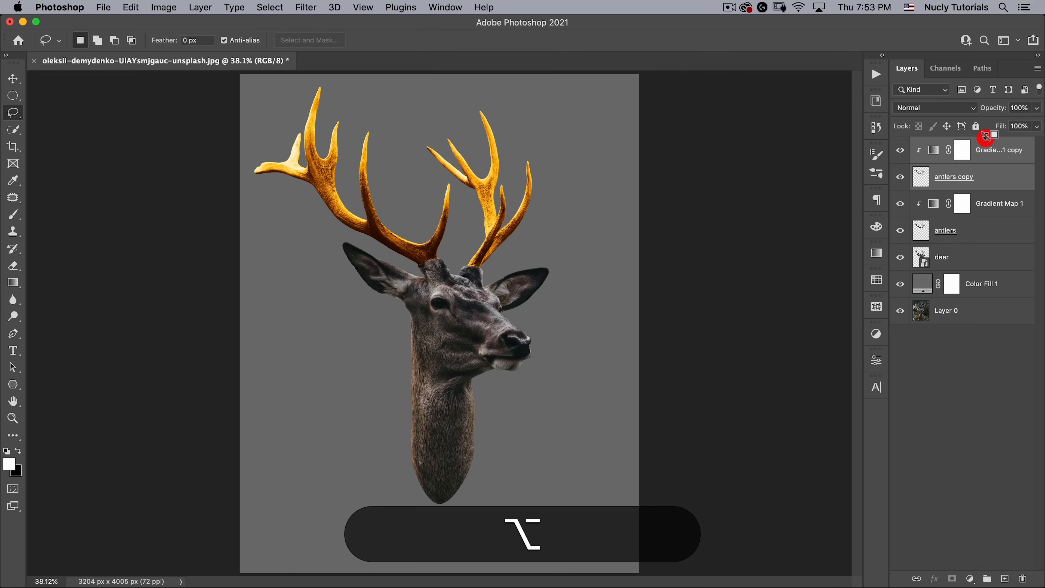
key(super+e)
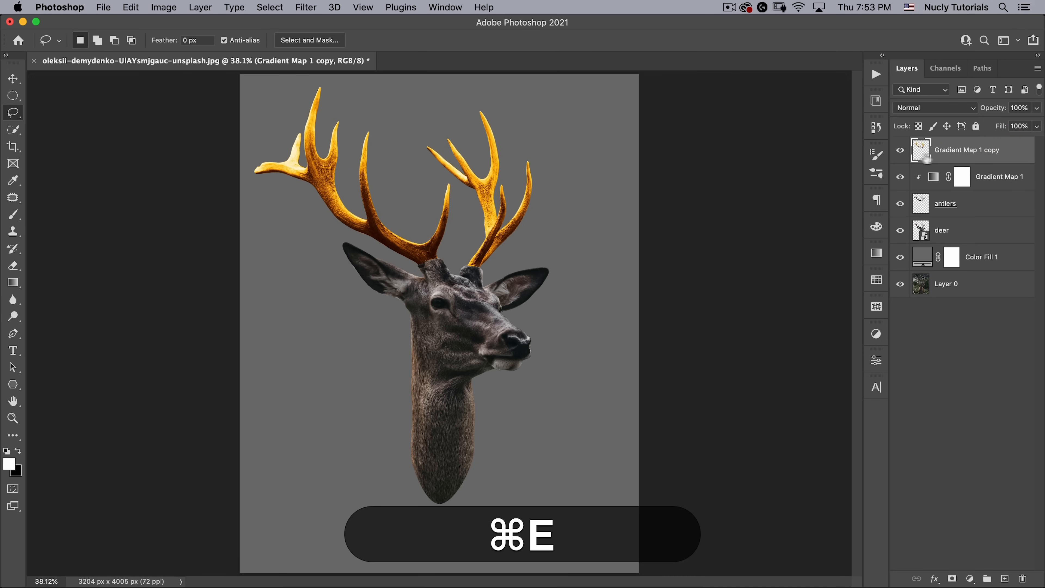
- Check the merged antler layer by toggling its visibility, and rename it "antler glow"
click(900, 150)
click(900, 150)
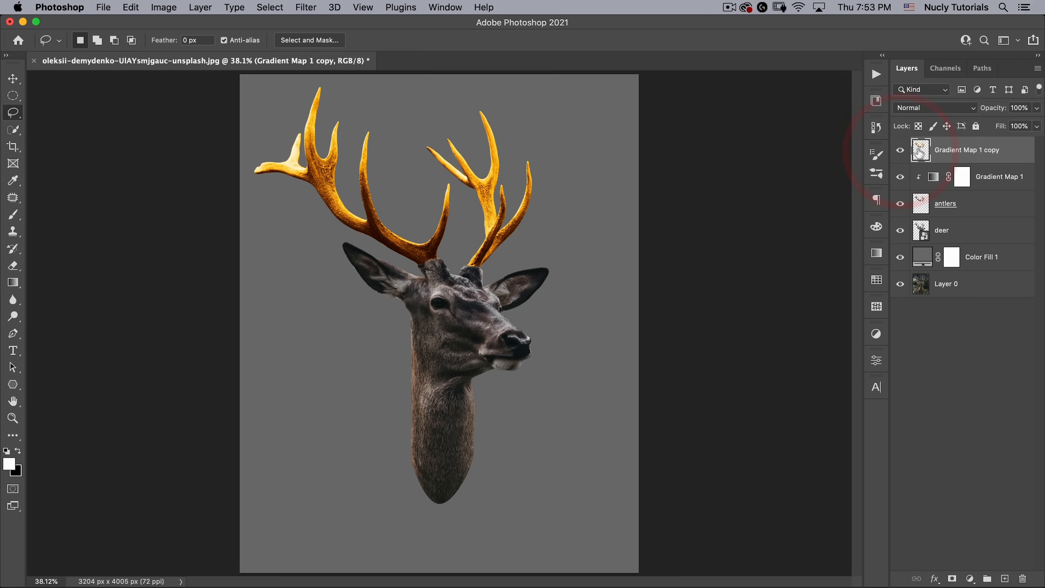
double_click(960, 151)
text(ant)
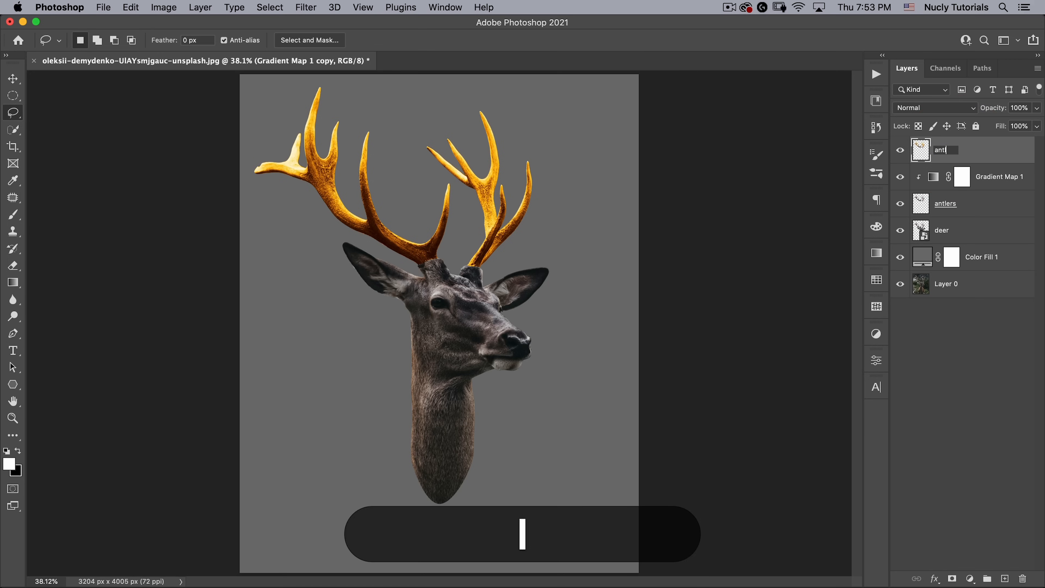
text(ler glow)
key(Return)
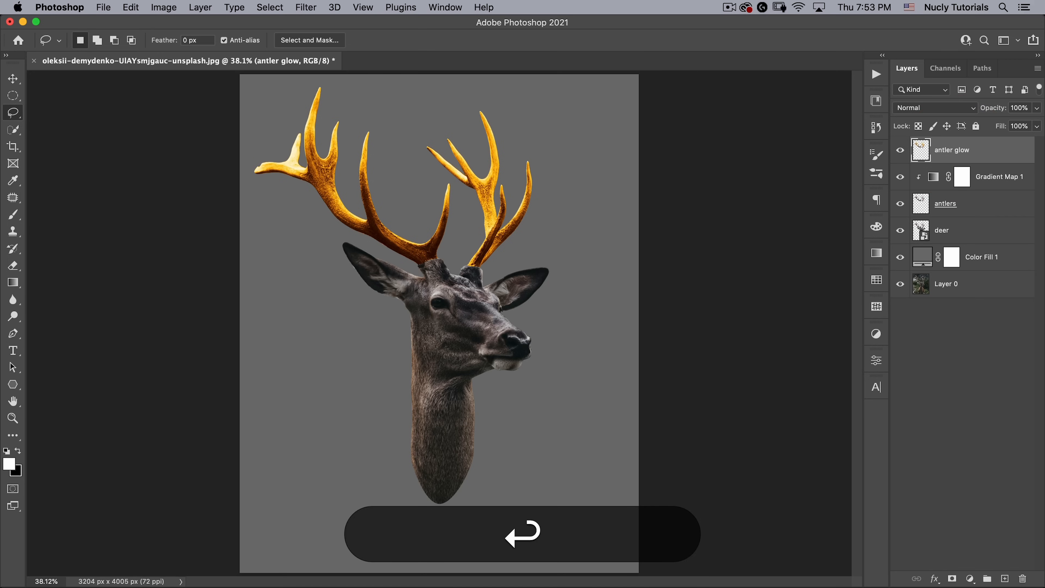
- Duplicate the antler glow layer and apply a Gaussian Blur with a 100-pixel radius to the copy
key(super)
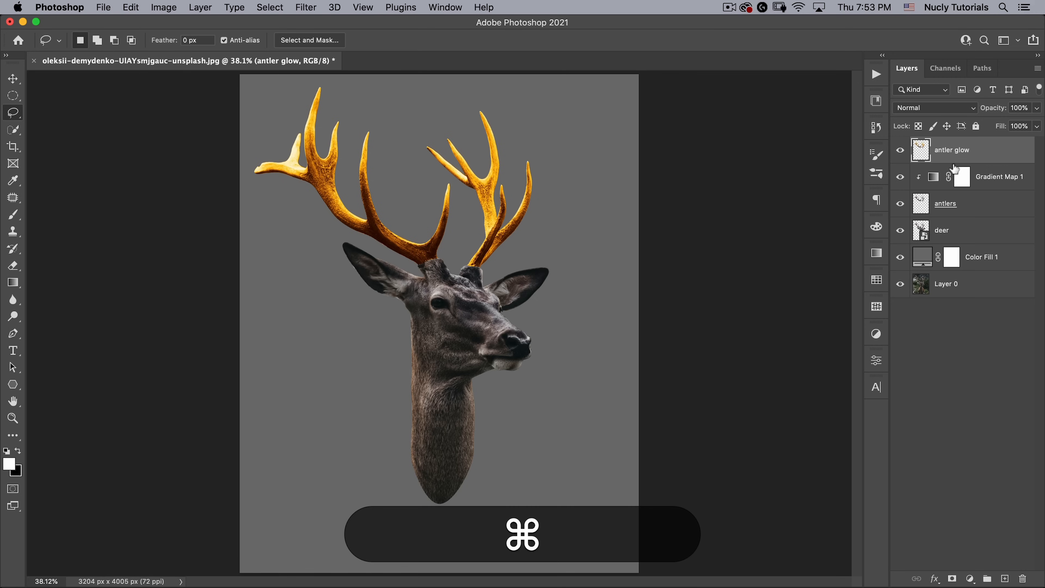
key(super+j)
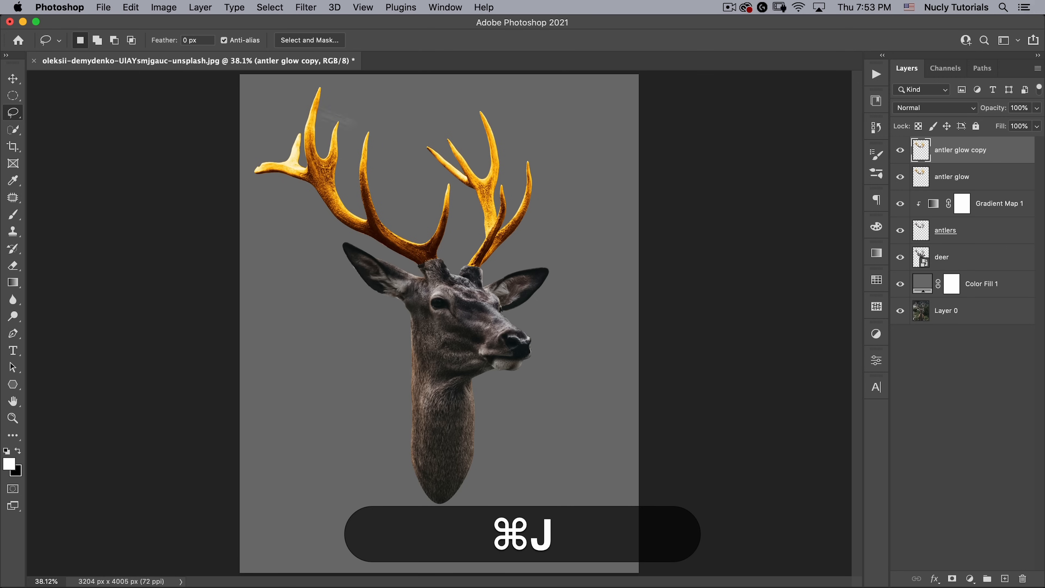
click(270, 8)
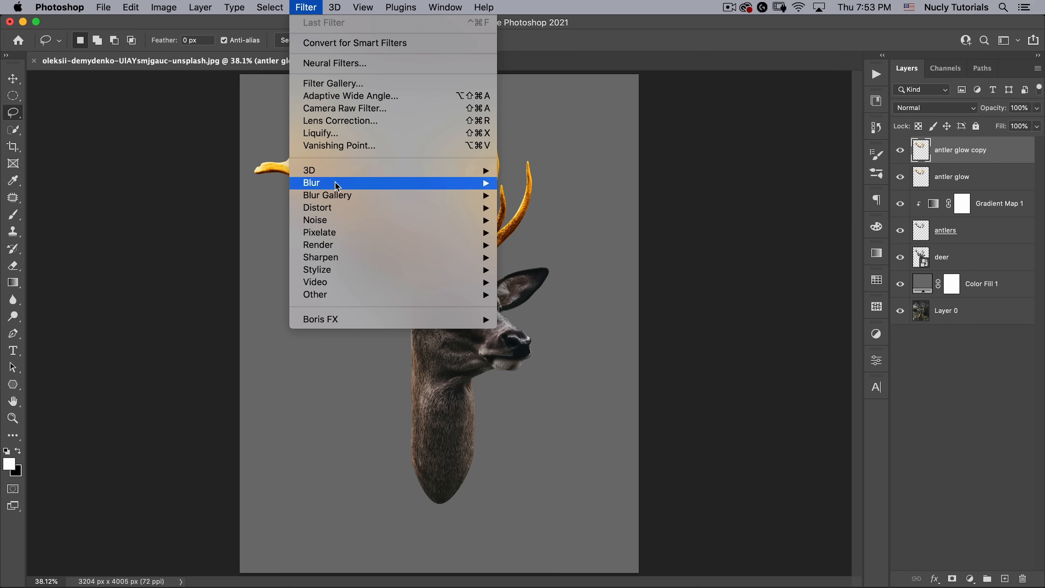
mouse_move(337, 185)
click(532, 230)
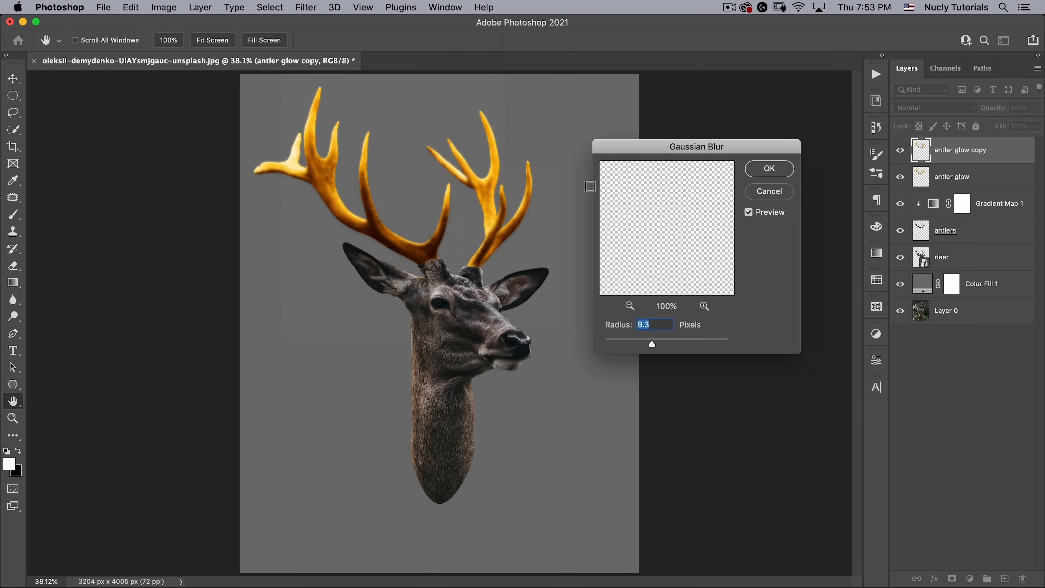
text(100)
key(Return)
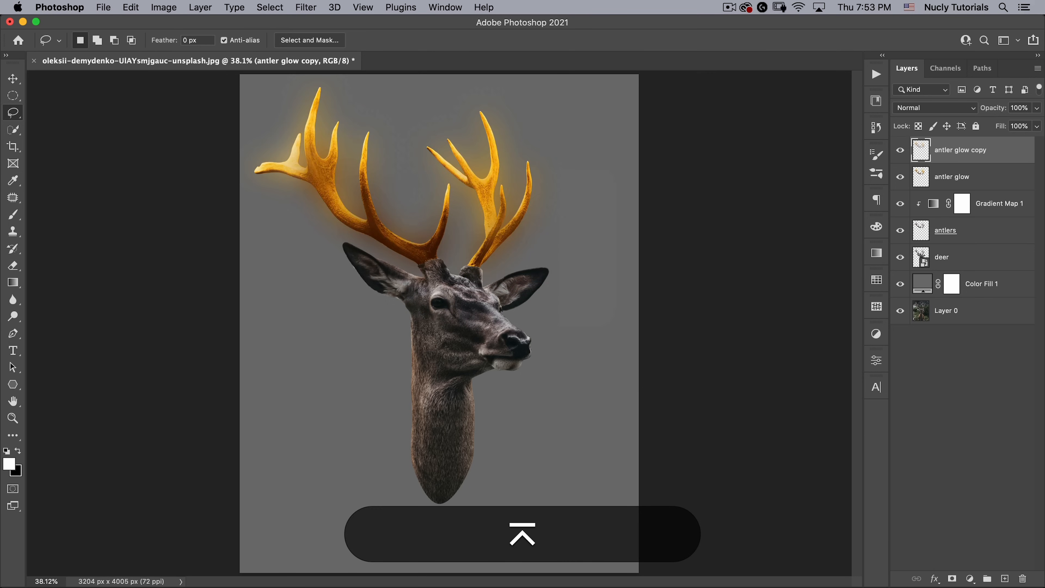
- Set the blurred antler glow copy's blend mode to Screen and duplicate the sharp antler glow layer again
click(933, 108)
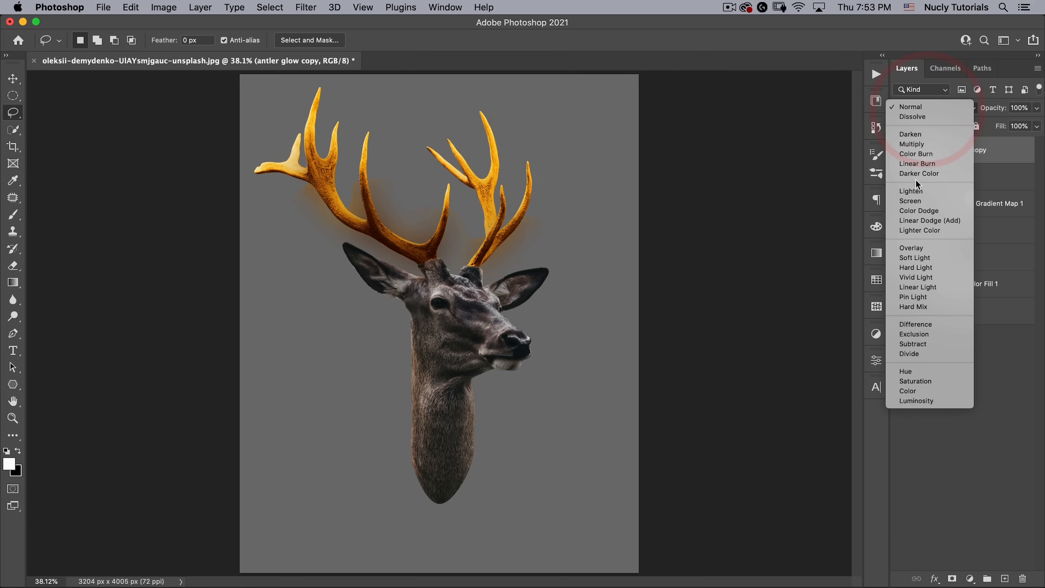
click(913, 201)
click(948, 176)
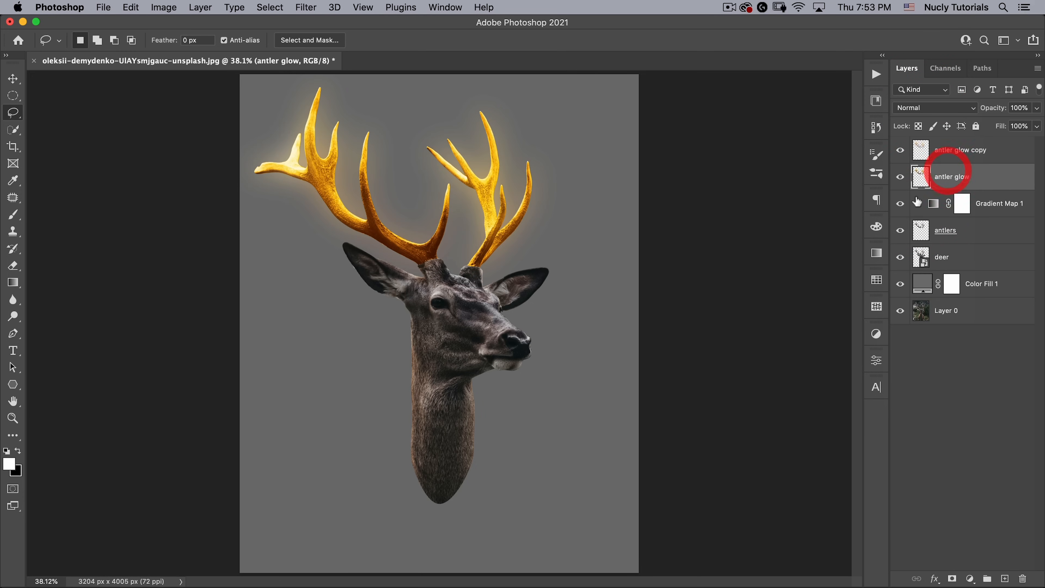
key(super+j)
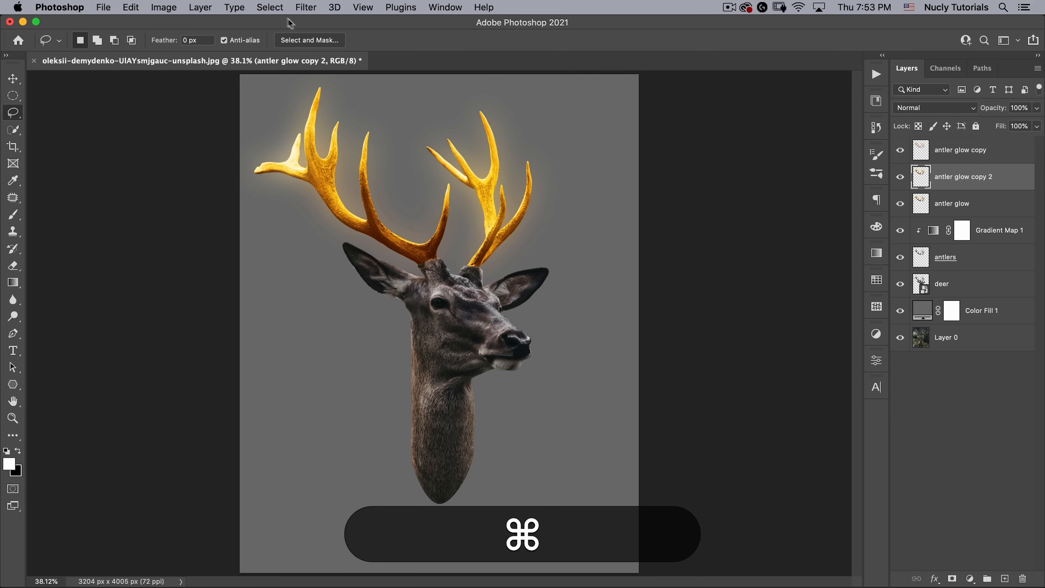
- Apply a Gaussian Blur with a 400-pixel radius to the second antler glow copy and set its blend mode to Screen
click(306, 7)
mouse_move(424, 184)
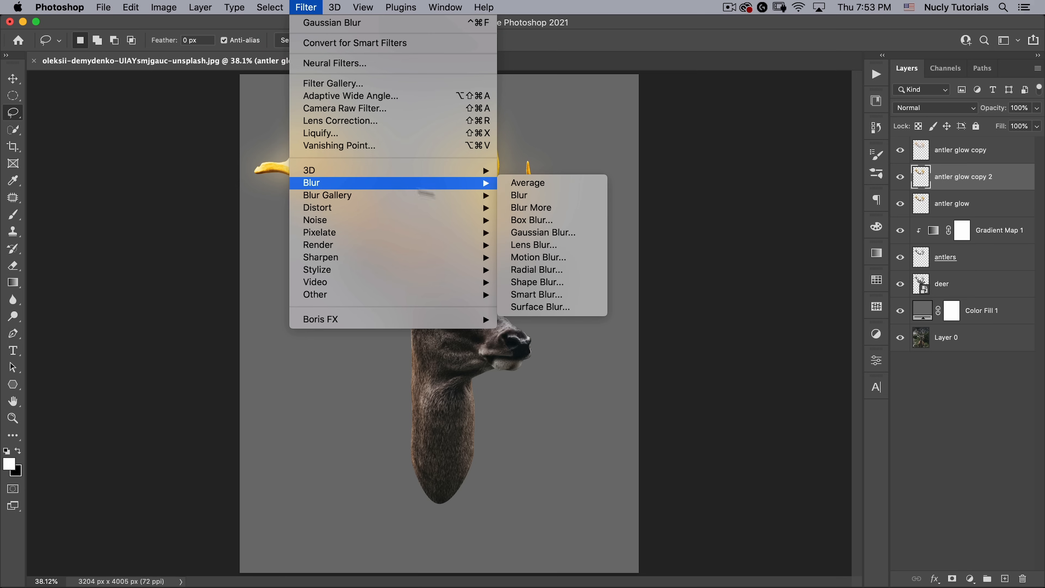
click(530, 231)
text(400)
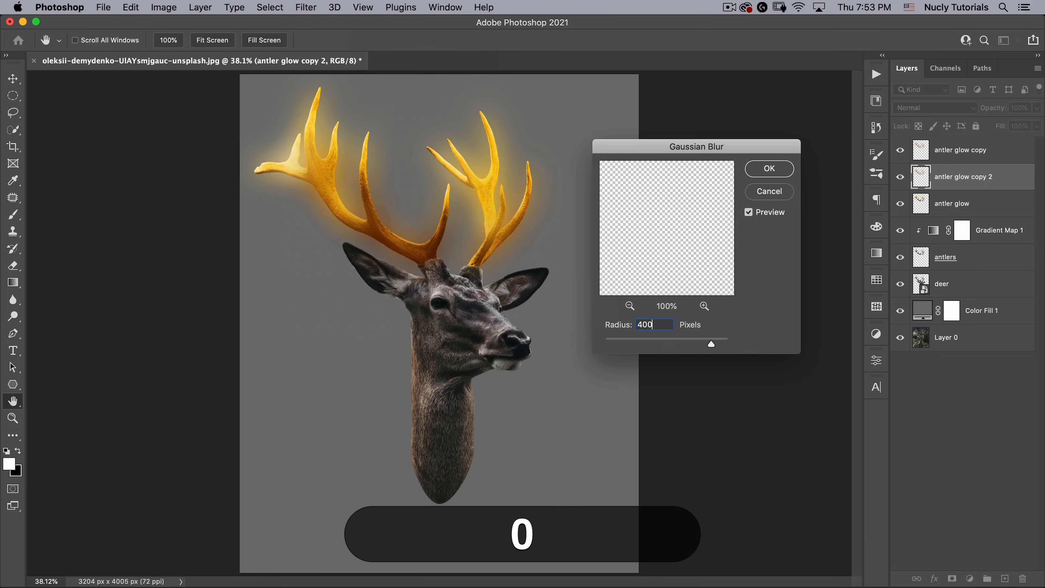
click(769, 169)
key(l)
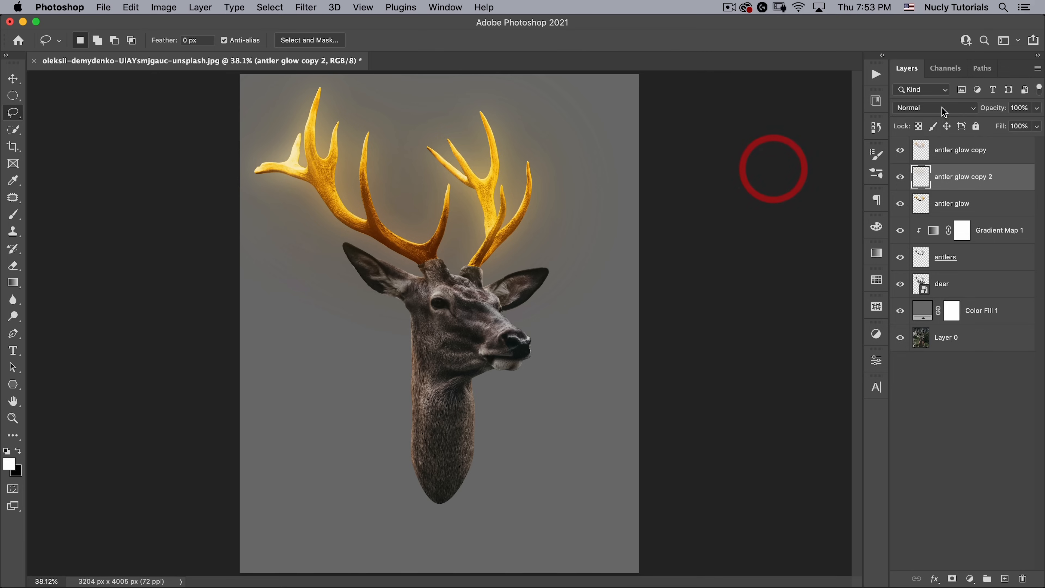
click(934, 108)
click(942, 200)
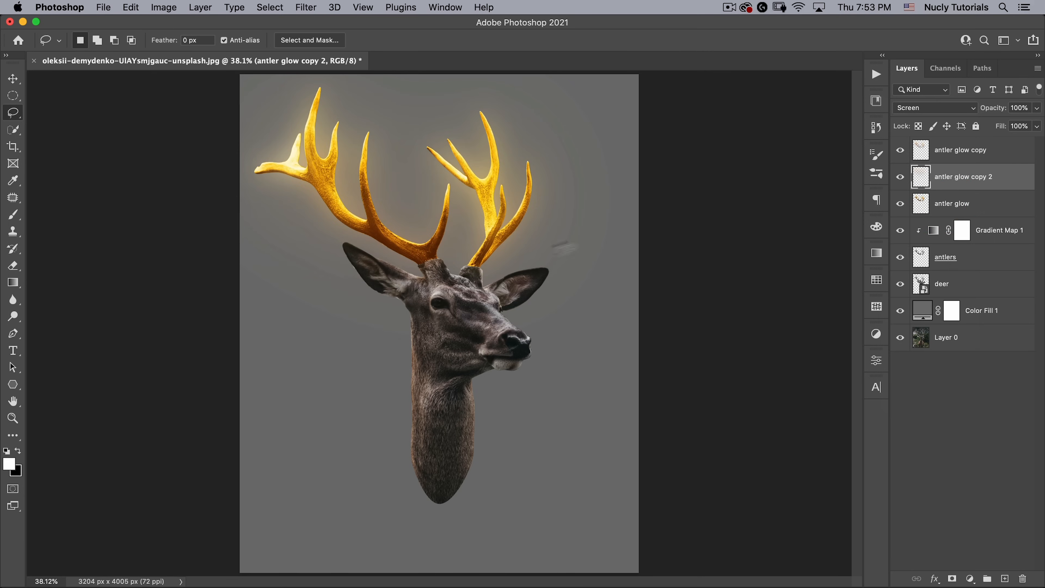
- Add a Curves adjustment clipped to the deer layer and darken its midtones, moving input 121 to output 88
click(981, 291)
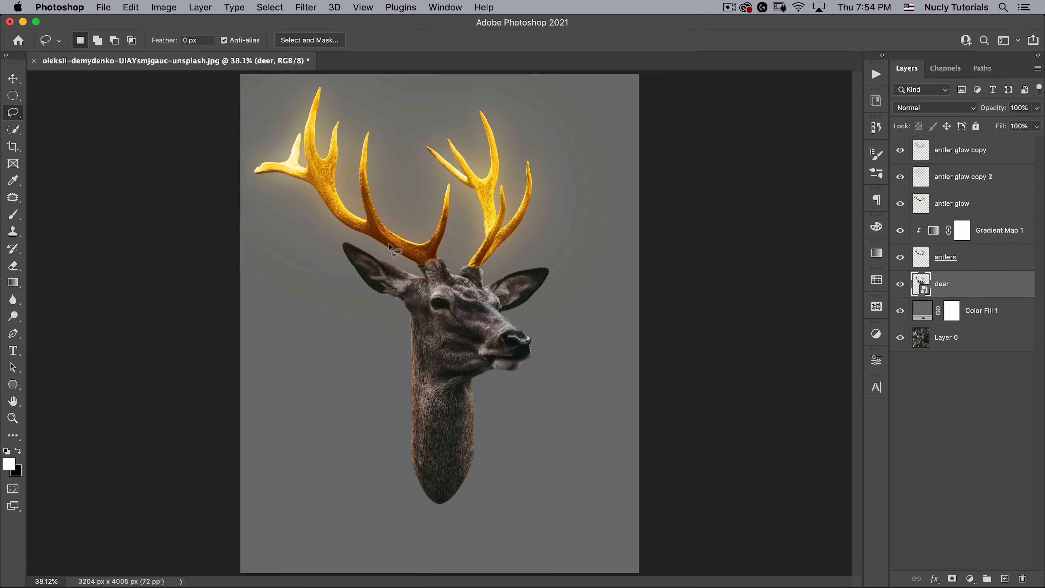
click(969, 579)
click(987, 393)
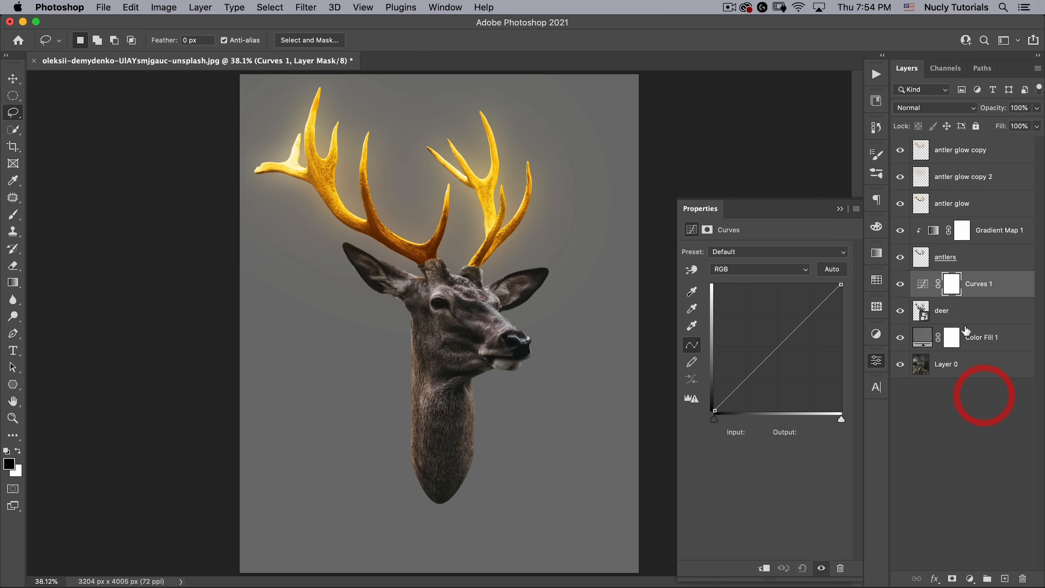
click(764, 568)
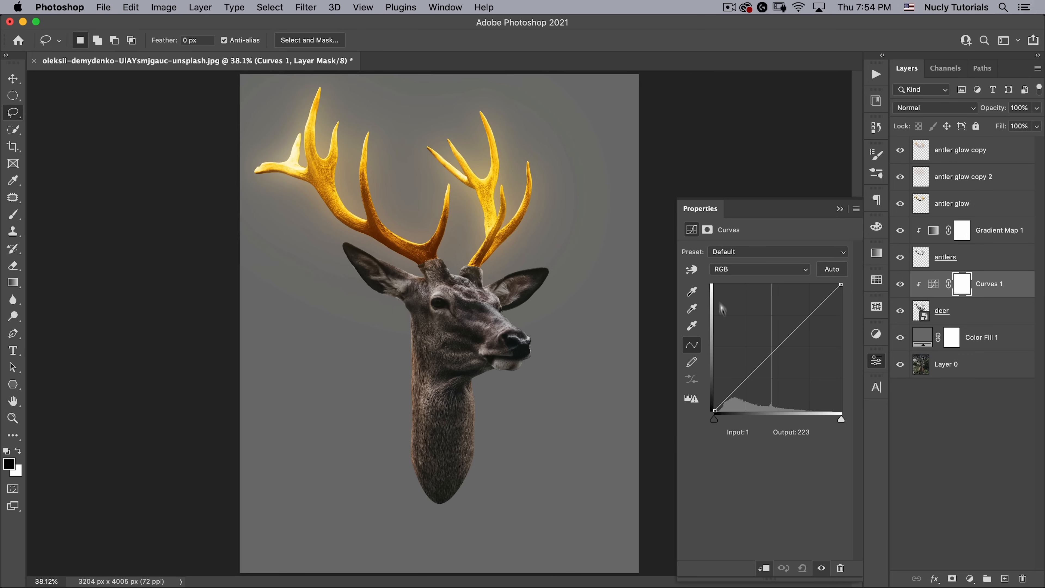
drag(773, 359, 775, 366)
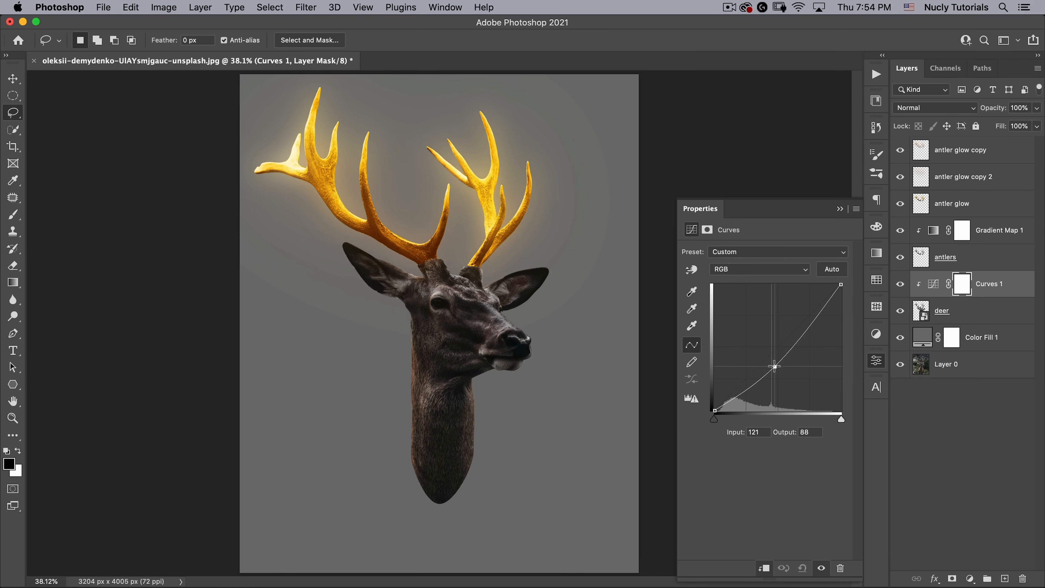
- Dab black on the Curves mask at the antler base with a soft 220 px brush, and enlarge the brush to 663 px
click(963, 287)
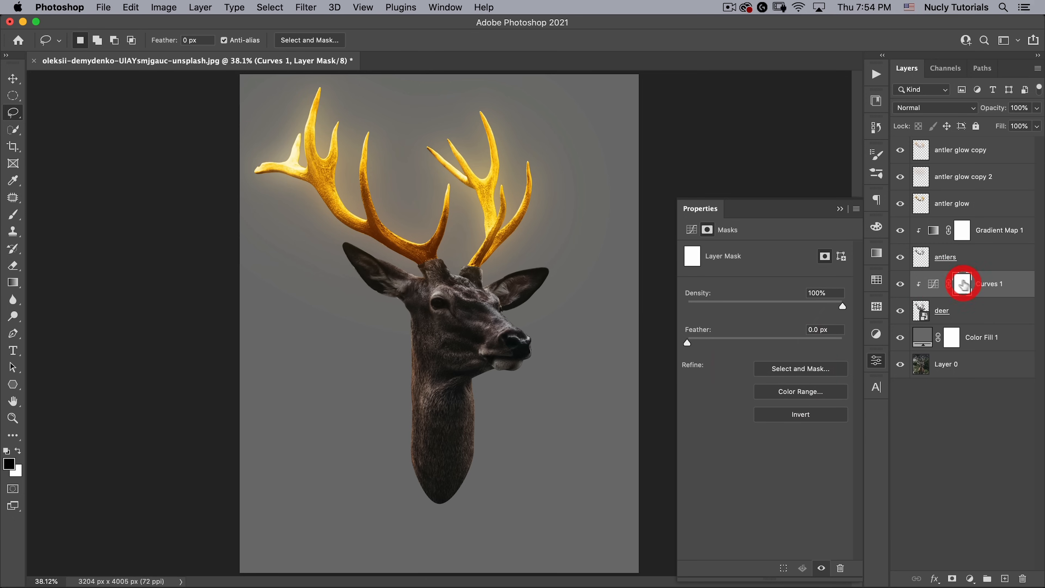
click(12, 216)
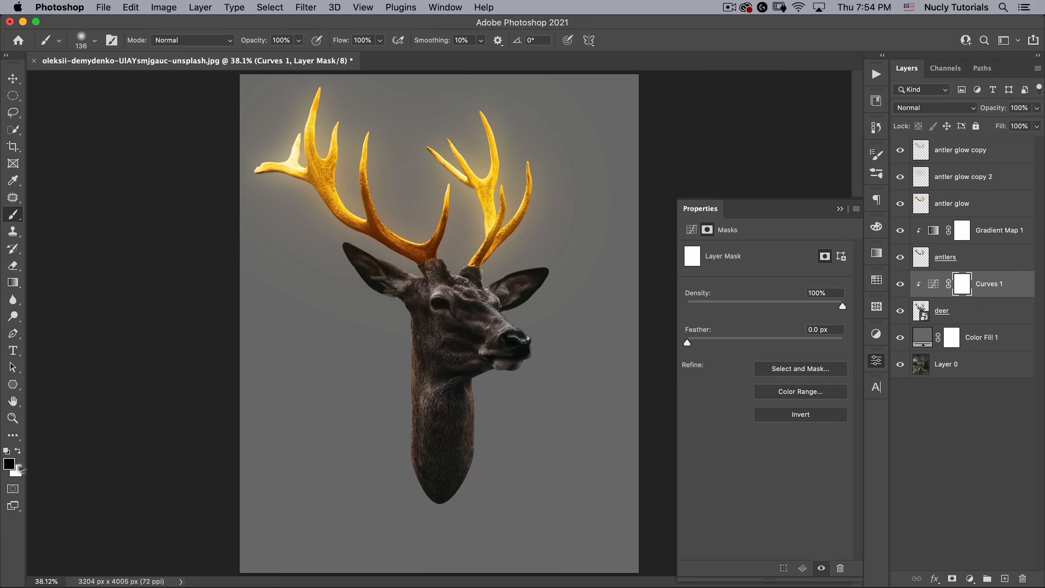
right_click(334, 314)
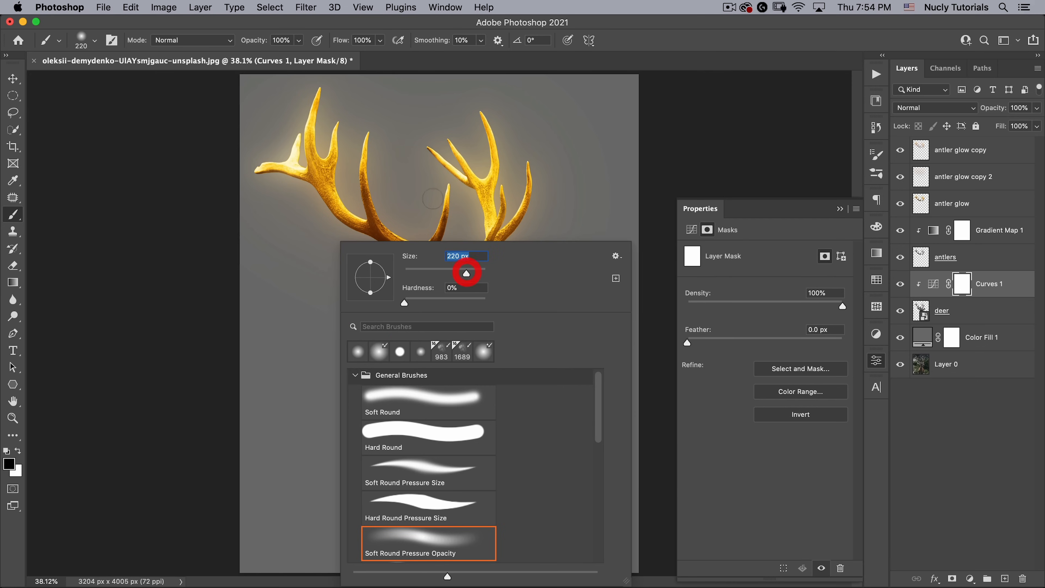
click(431, 197)
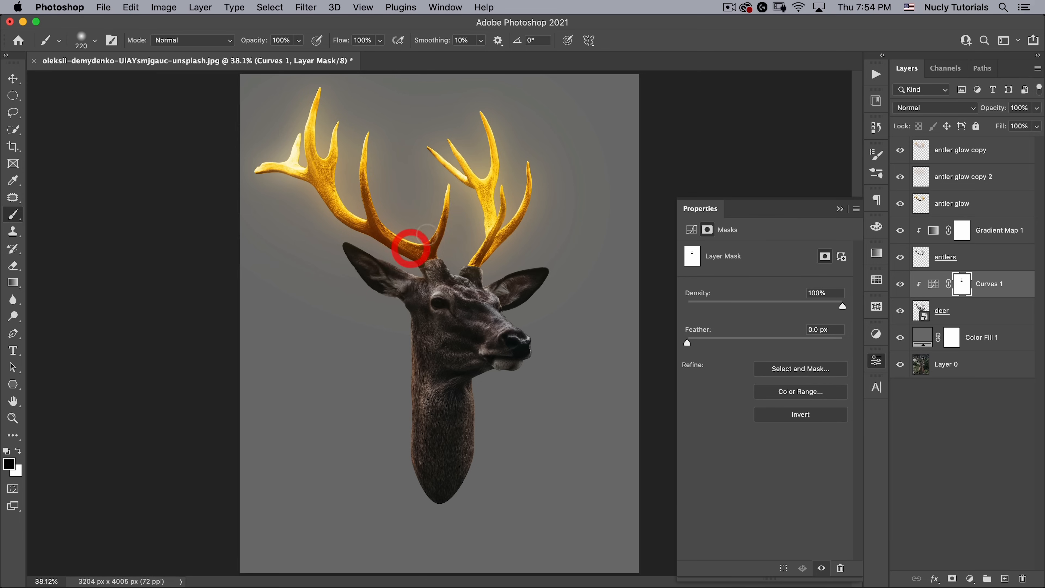
drag(426, 233, 478, 222)
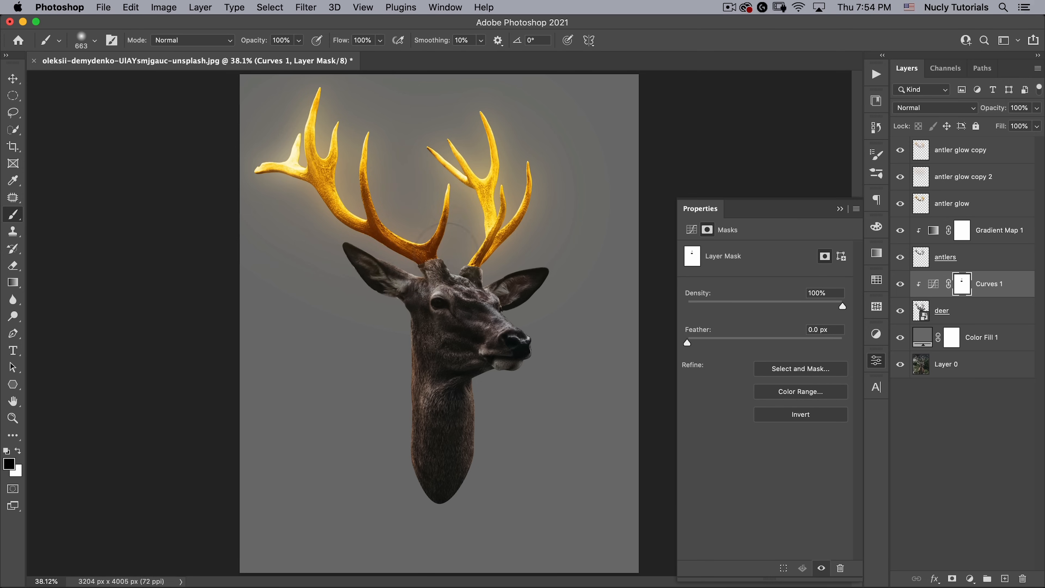
- Paint black on the Curves mask over the deer's ears, upper head and muzzle, and compare with the adjustment hidden and shown
drag(389, 236, 510, 303)
drag(417, 257, 412, 241)
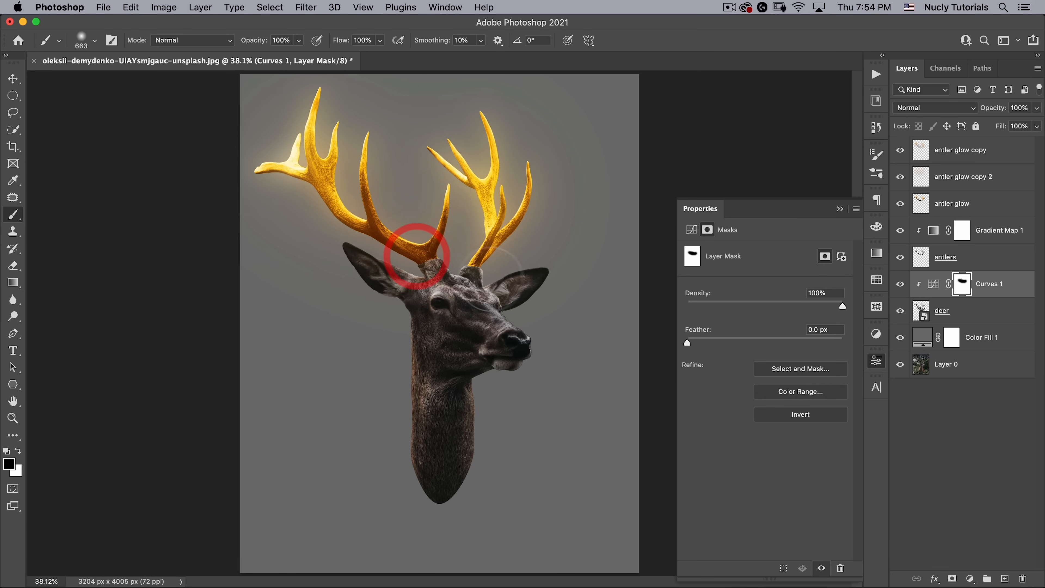
click(541, 289)
click(590, 323)
click(543, 340)
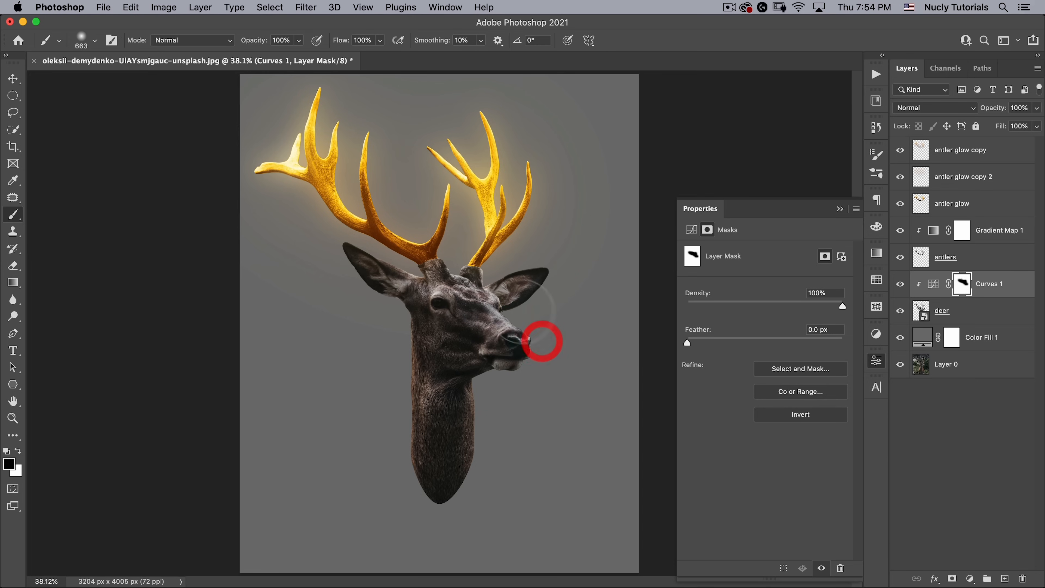
click(519, 310)
click(569, 228)
click(302, 216)
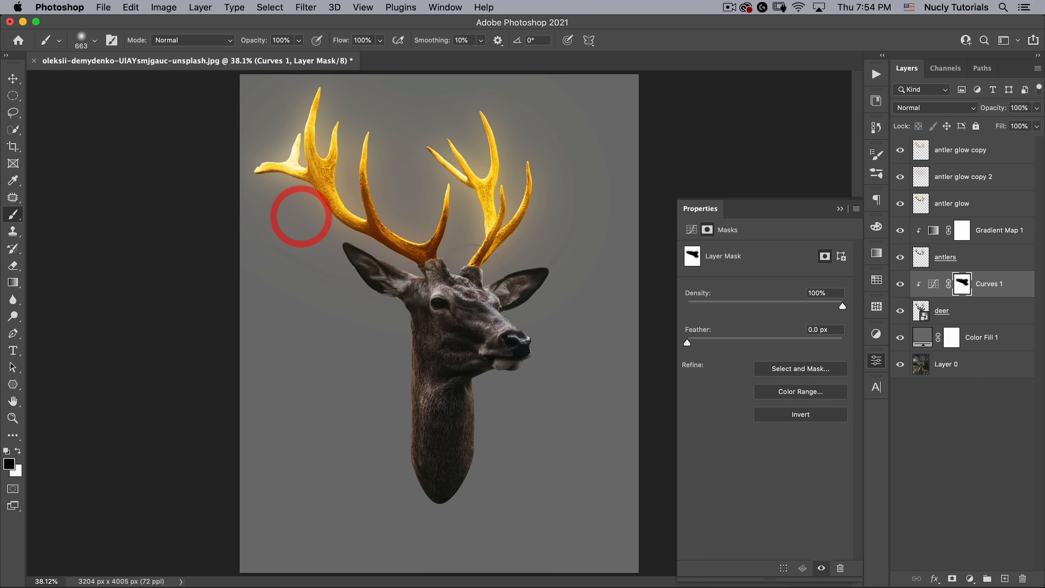
click(533, 328)
click(413, 240)
click(639, 222)
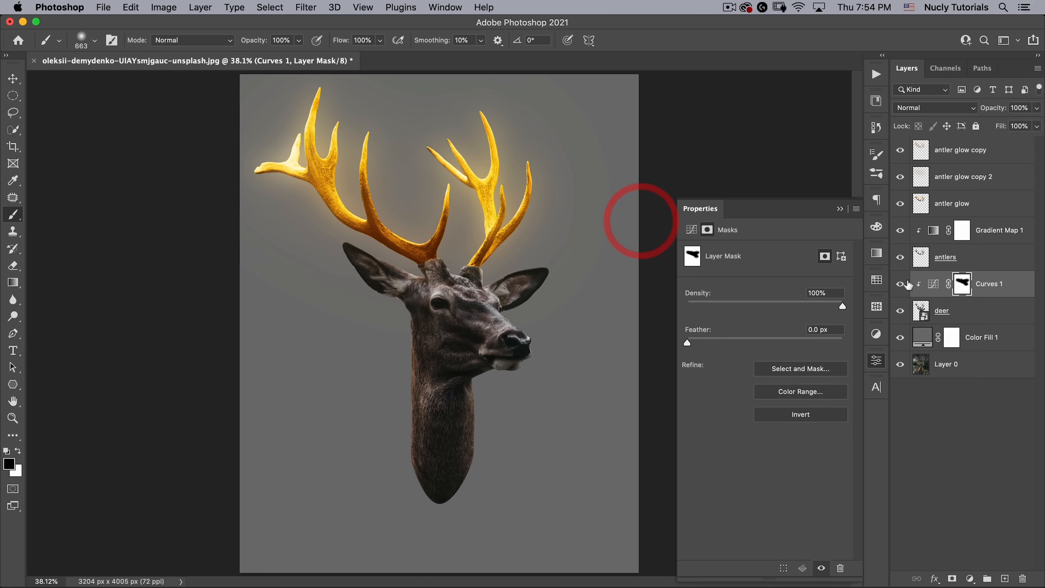
click(900, 284)
click(900, 284)
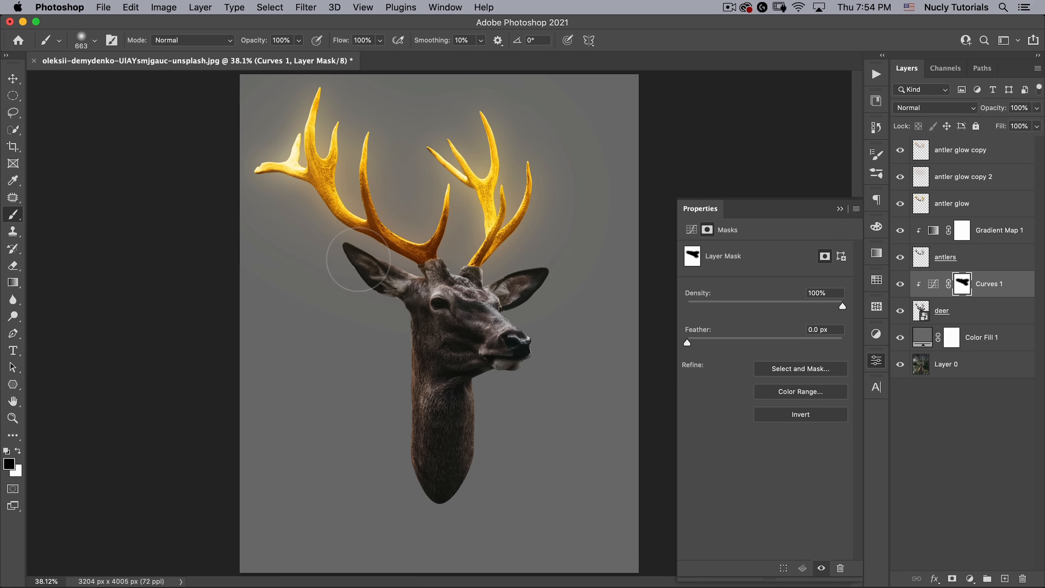
- Add a new layer above the Curves adjustment, clip it to the deer, and name it "eye highlight"
key(super+space)
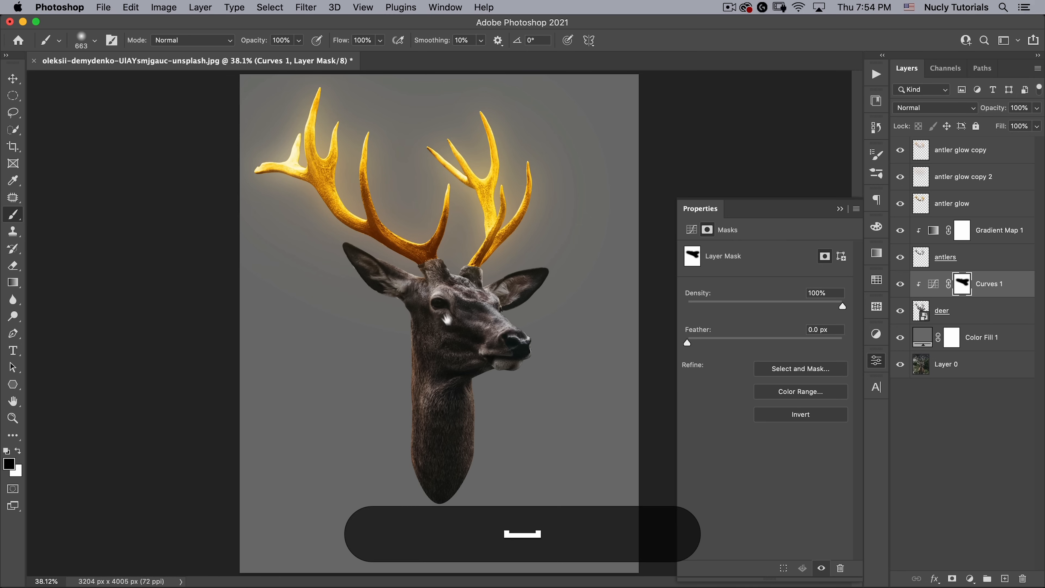
drag(441, 307, 502, 279)
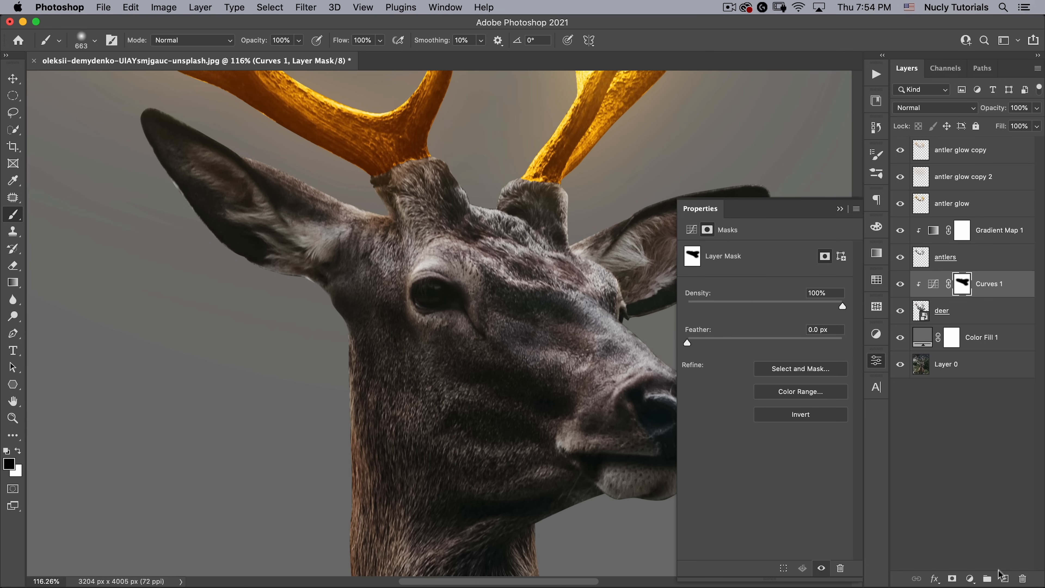
click(1004, 578)
alt+click(925, 297)
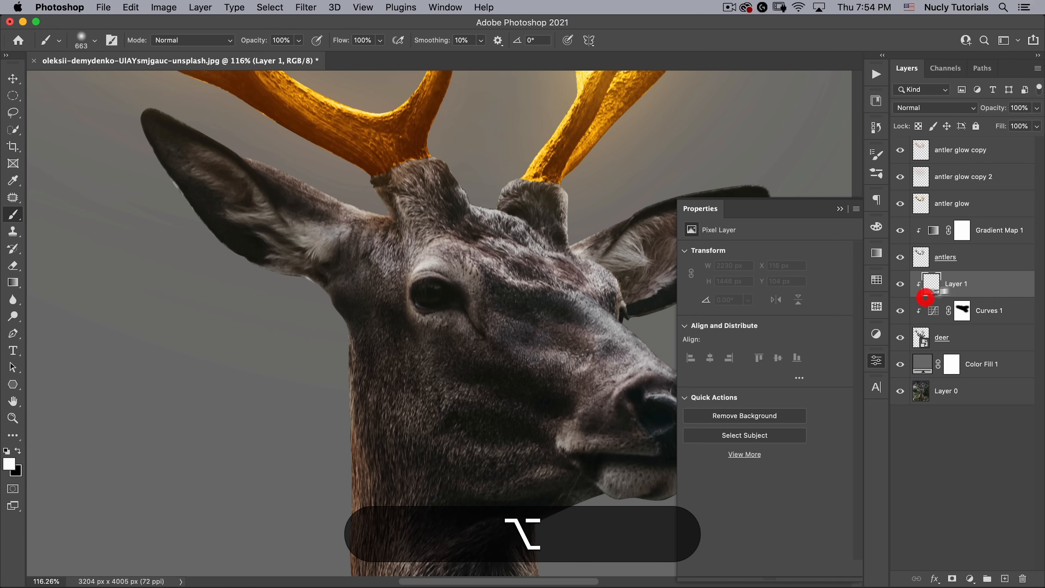
double_click(960, 288)
text(eye)
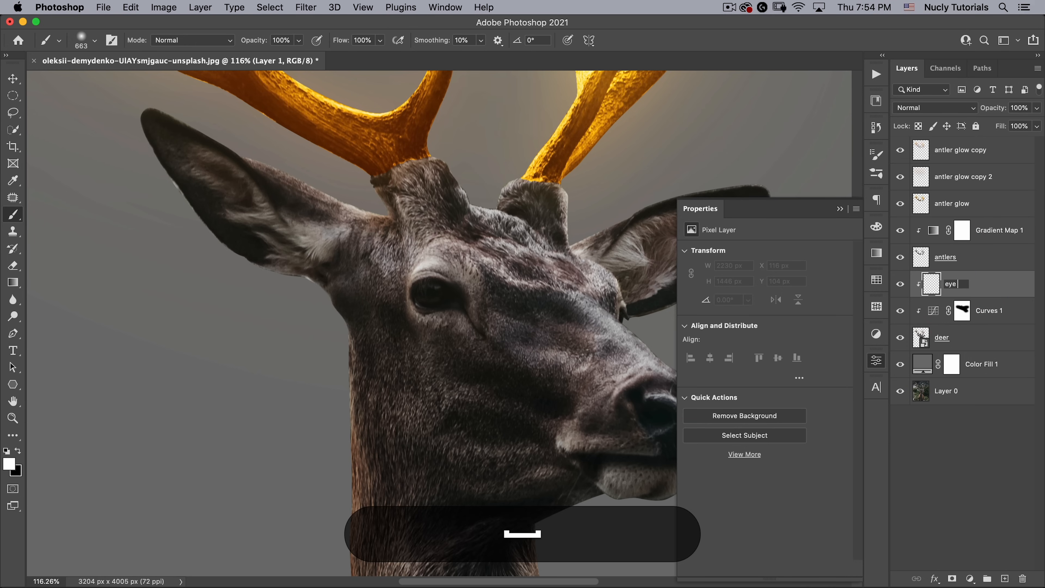
text( highlight)
key(Return)
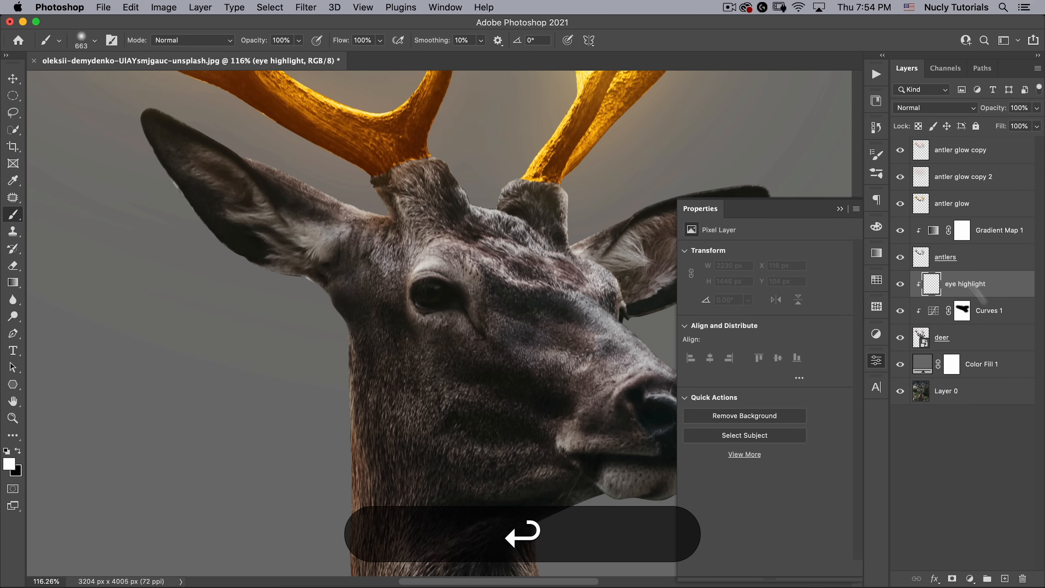
- Set the eye highlight layer's blend mode to Overlay and adjust the brush to 277 px with 20% flow
click(918, 111)
click(918, 255)
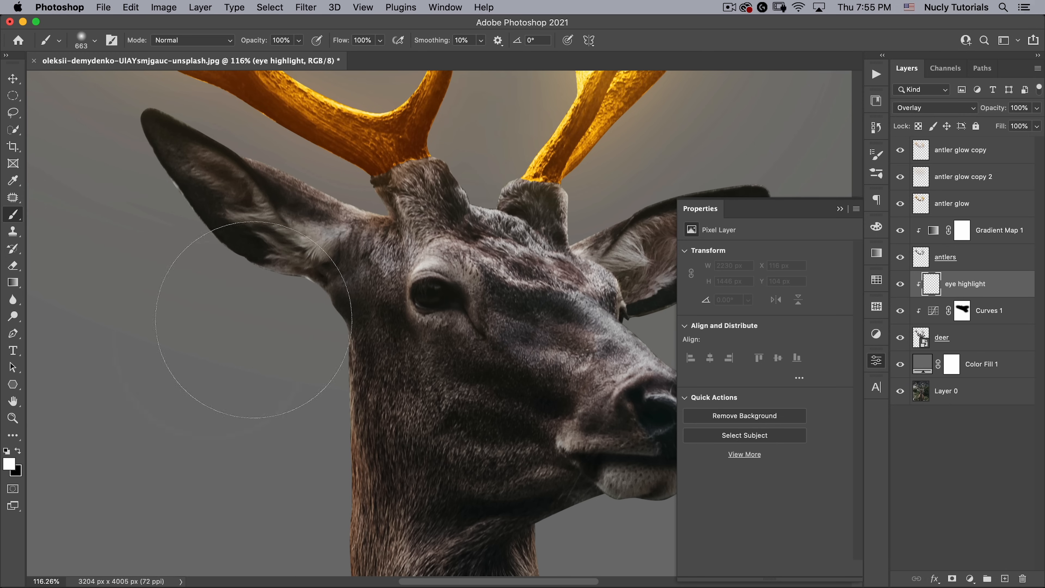
drag(422, 293, 275, 303)
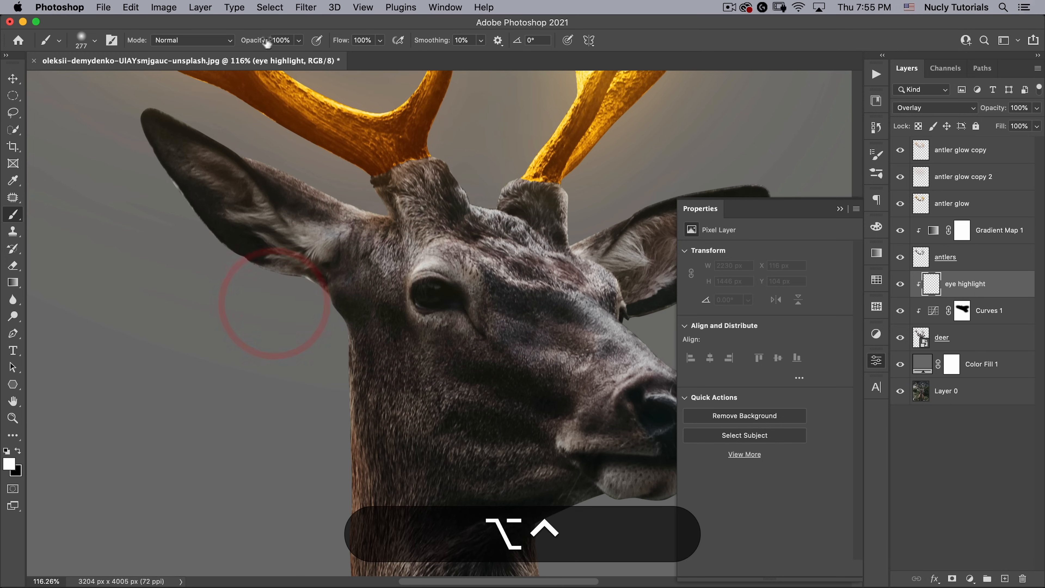
drag(339, 45, 306, 47)
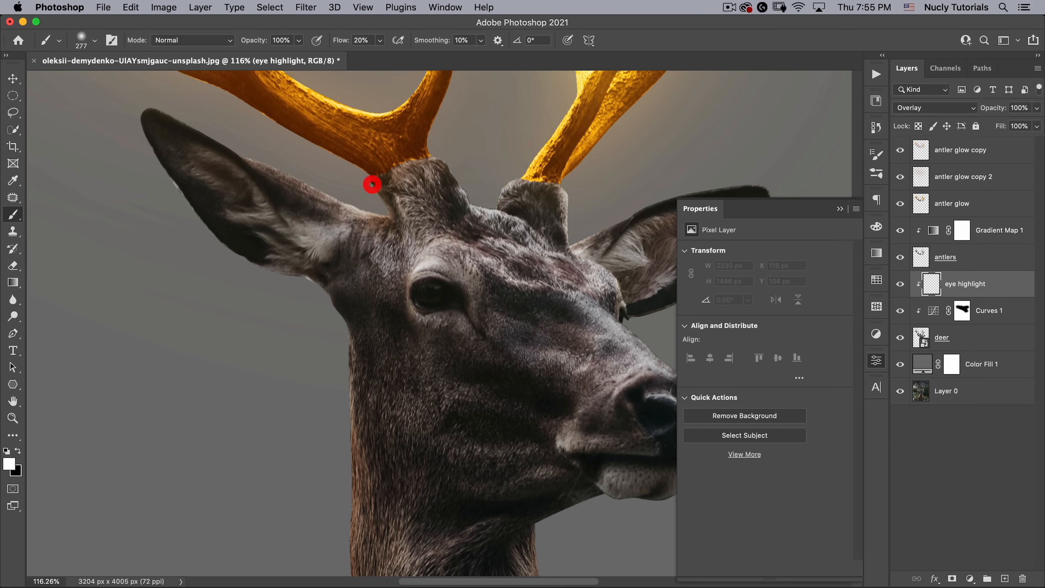
- Paint soft white highlights around the deer's eye and over its nose on the eye highlight layer
drag(428, 290, 469, 336)
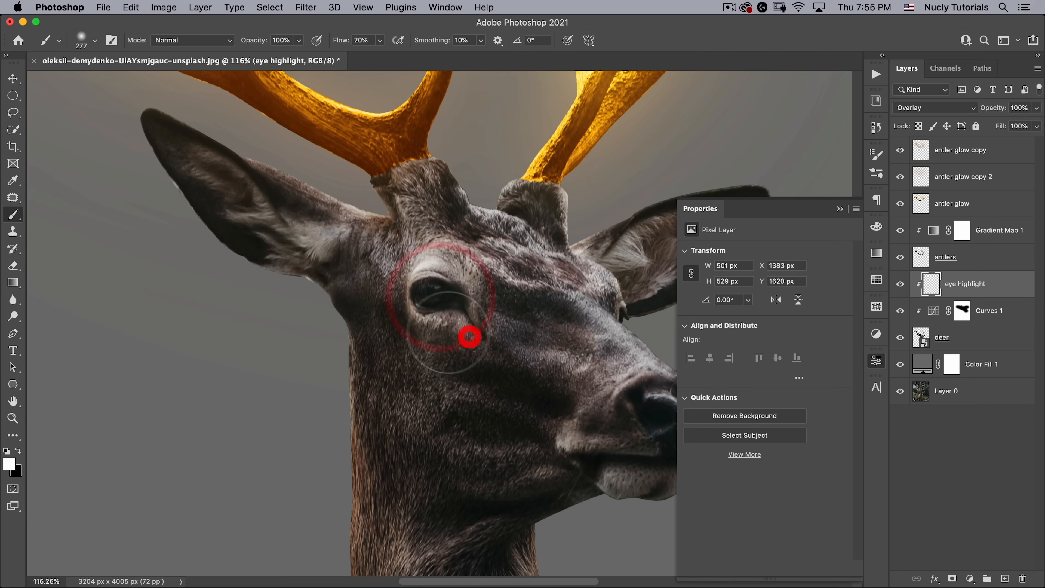
click(649, 412)
key(space)
drag(600, 357, 502, 304)
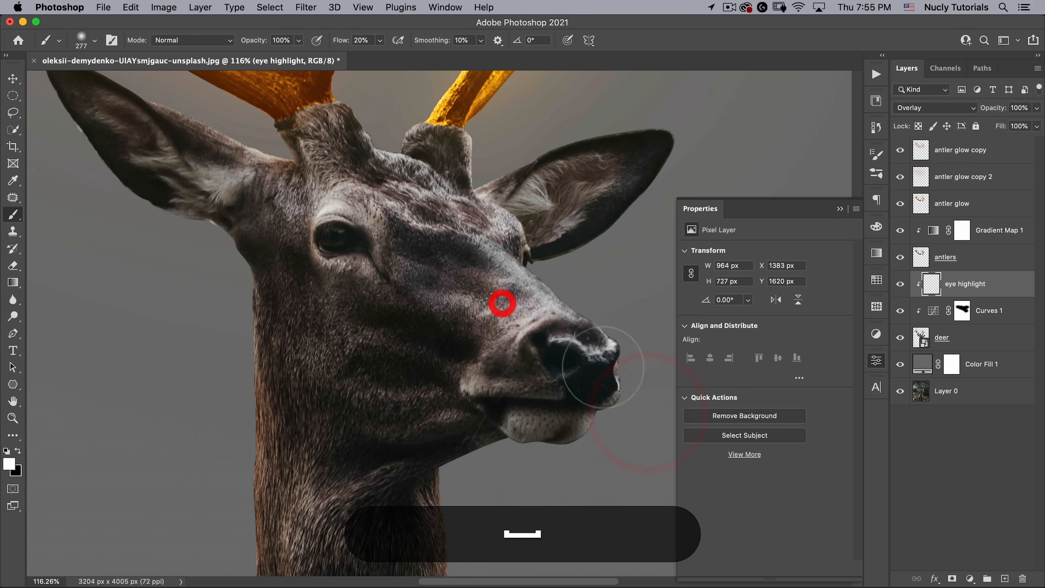
click(596, 365)
- Brush white highlights along the upper edges of both ears, the antler bases and the forehead
key(space)
drag(486, 220, 538, 257)
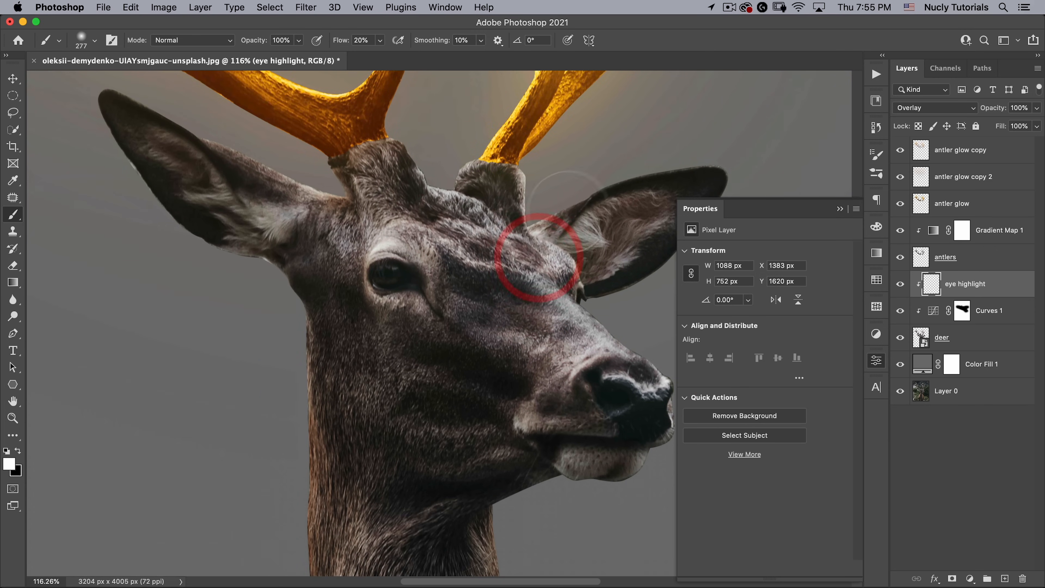
drag(569, 212, 749, 138)
click(542, 177)
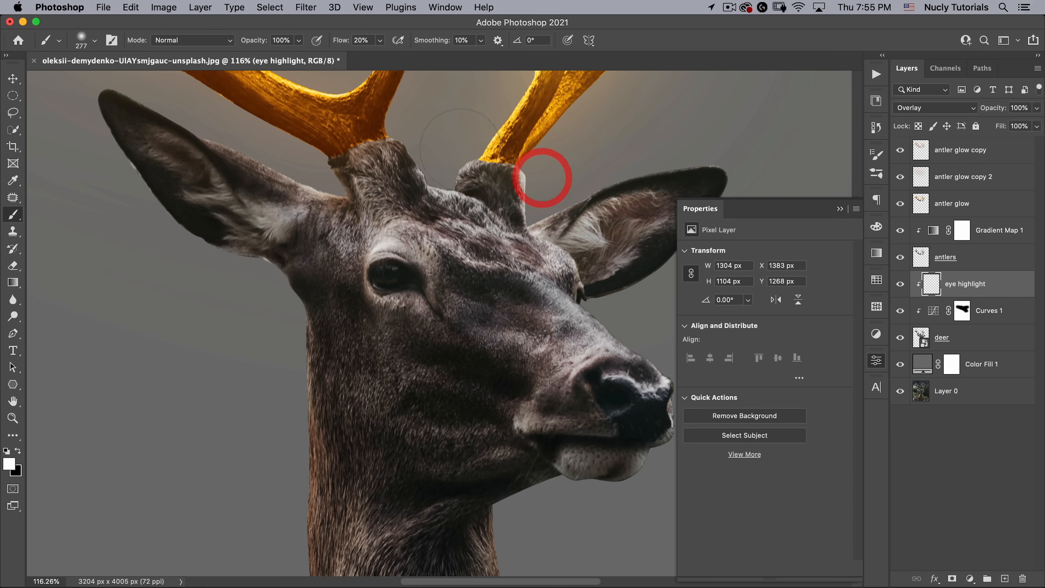
click(461, 148)
click(396, 143)
click(339, 165)
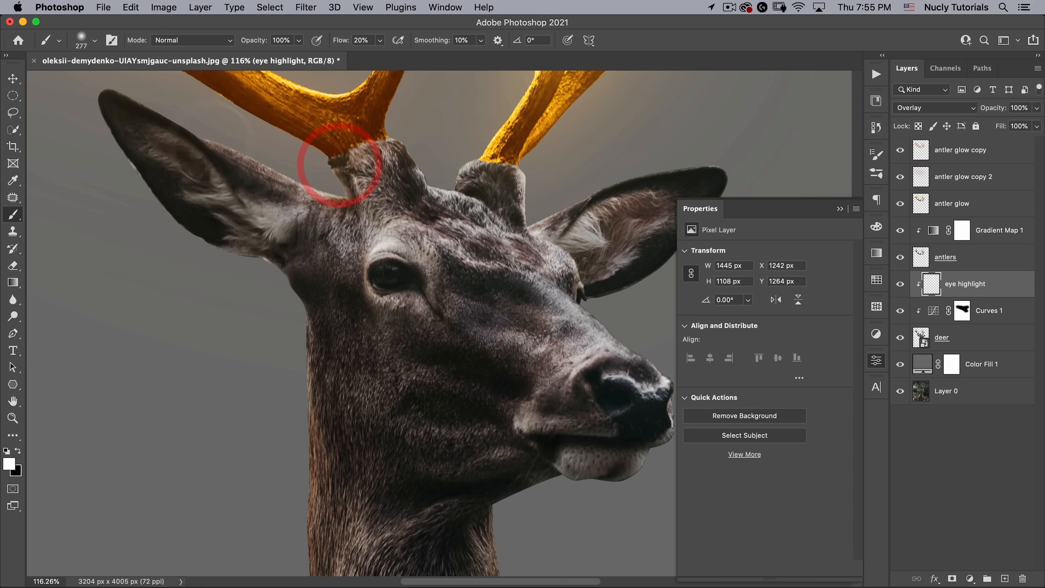
drag(132, 110, 326, 200)
click(358, 227)
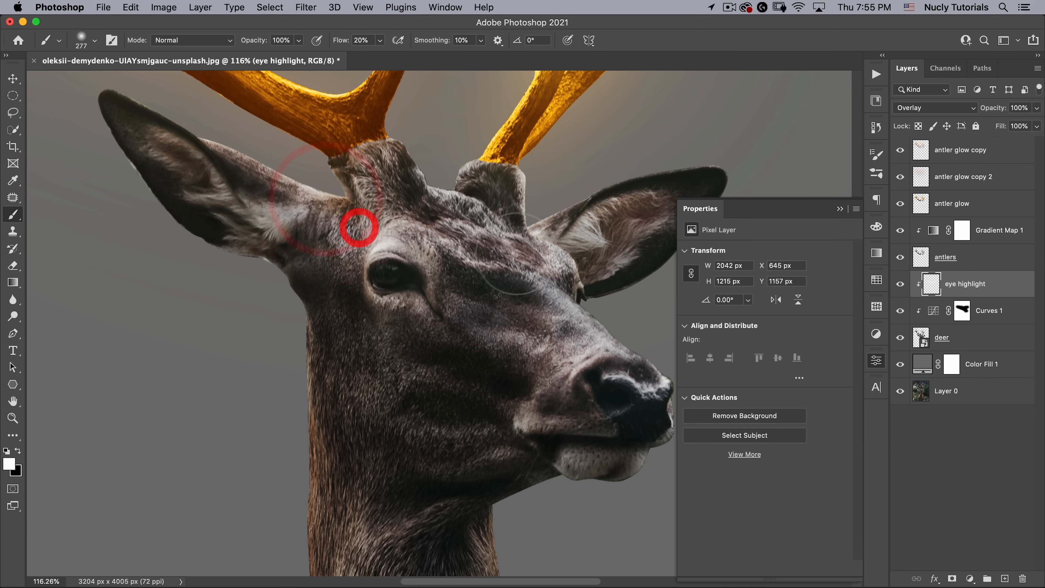
- Reduce the brush to 103 px and paint finer highlights around the deer's eye on the eye highlight layer
click(393, 285)
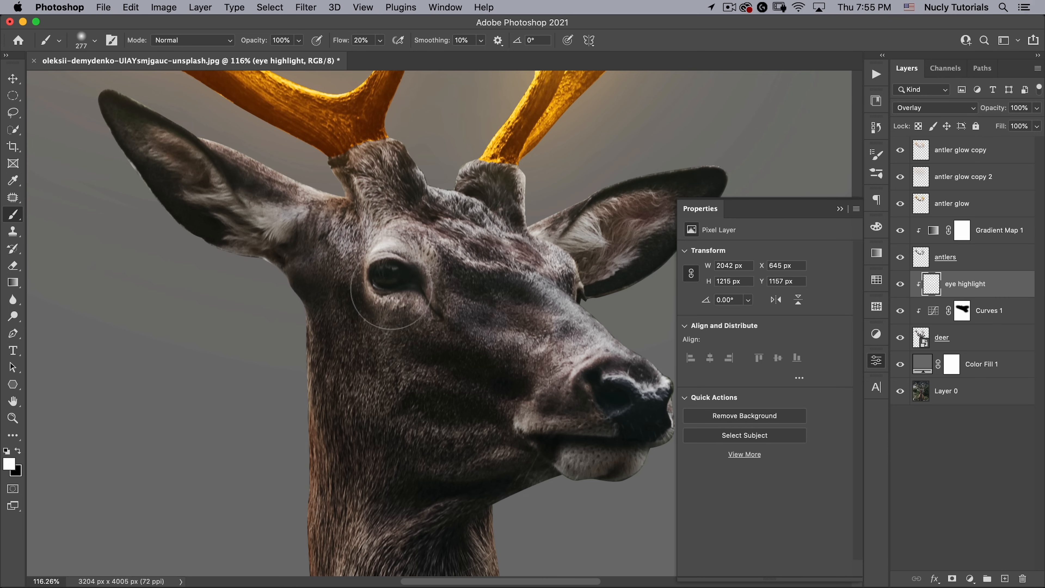
mouse_move(388, 274)
mouse_down()
mouse_move(422, 286)
mouse_move(265, 289)
mouse_up()
drag(372, 274, 422, 276)
drag(381, 277, 410, 274)
drag(379, 273, 424, 278)
drag(425, 279, 427, 282)
drag(435, 282, 479, 317)
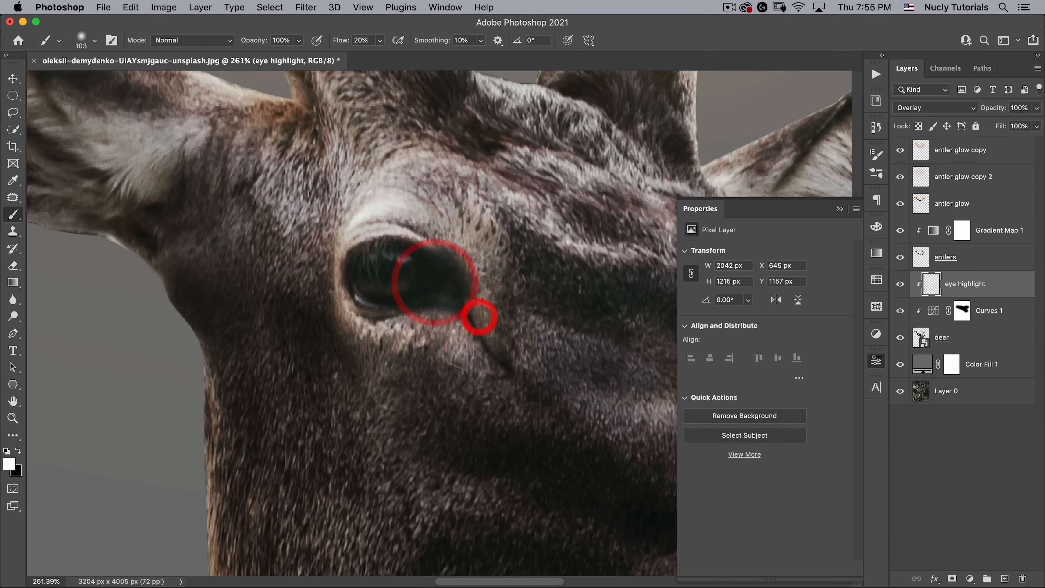
drag(346, 284, 373, 301)
drag(386, 252, 430, 243)
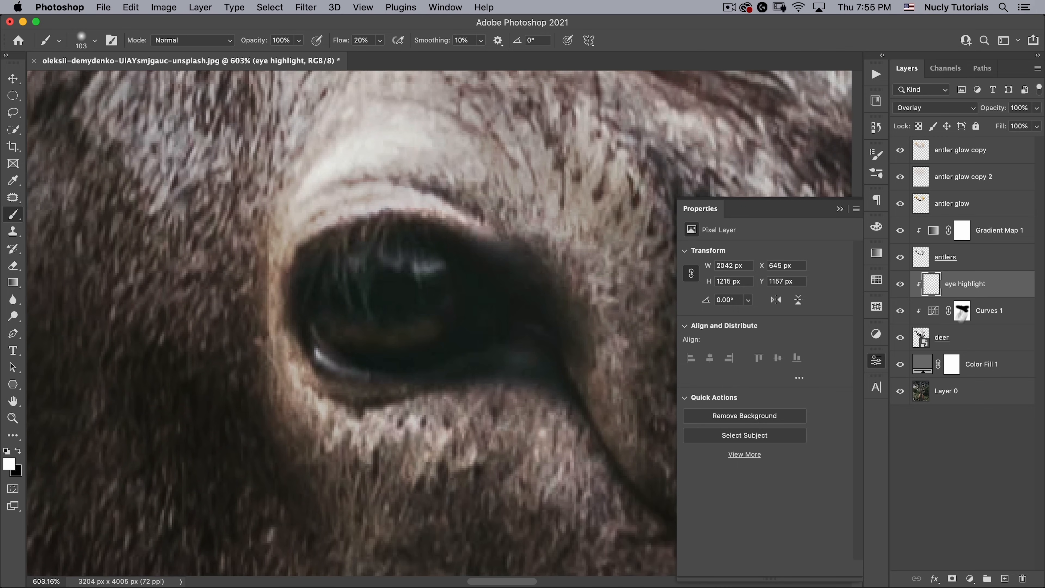
- Add a new clipped layer in Overlay mode and place it directly above the eye highlight layer
click(934, 311)
click(1005, 578)
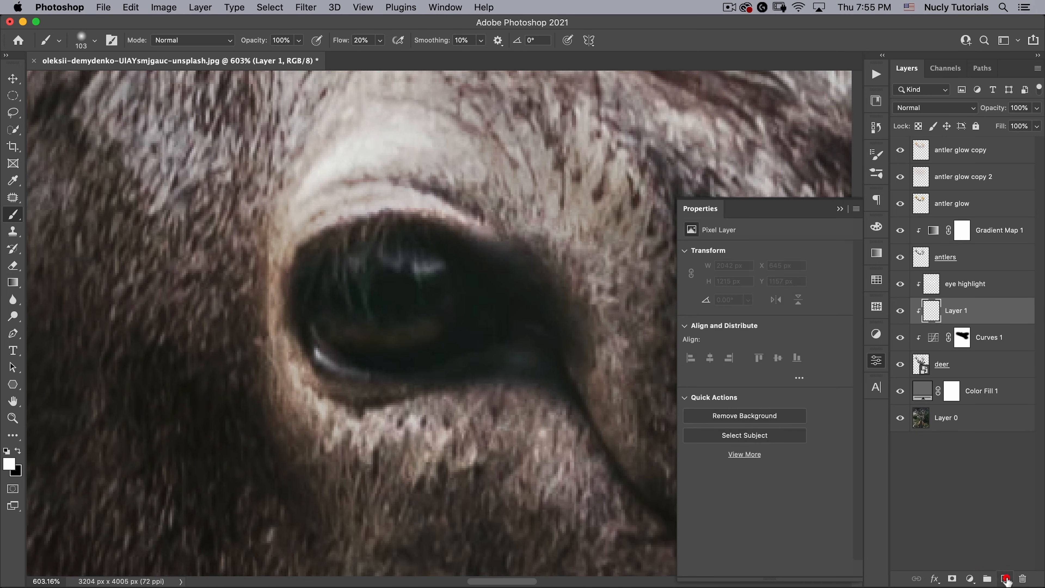
click(921, 111)
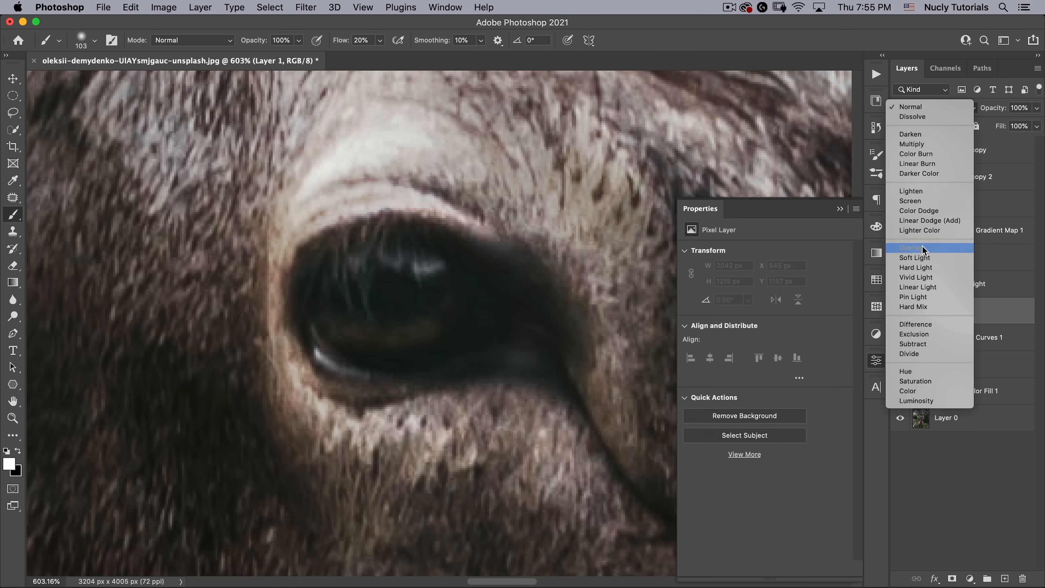
click(923, 248)
drag(973, 305, 970, 281)
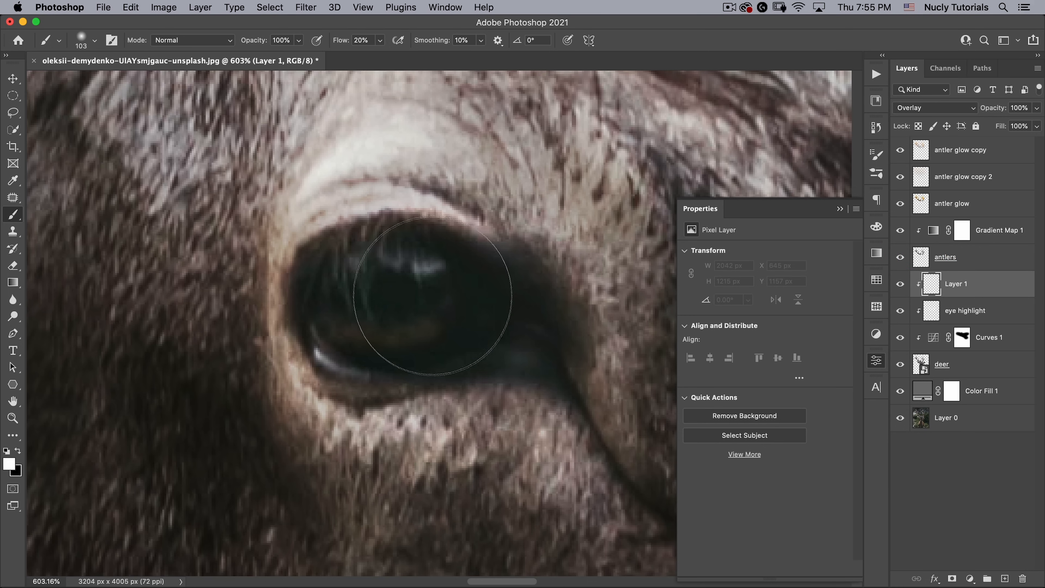
- Brighten the reflection in the deer's eye on the new Overlay layer with a 13 px white brush at 100% flow
drag(425, 289, 252, 283)
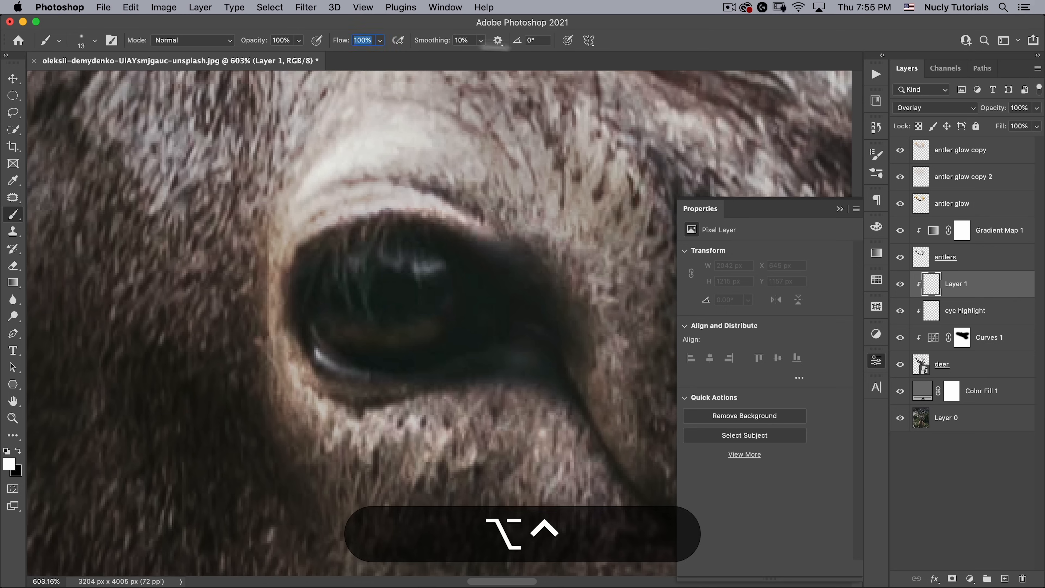
click(426, 268)
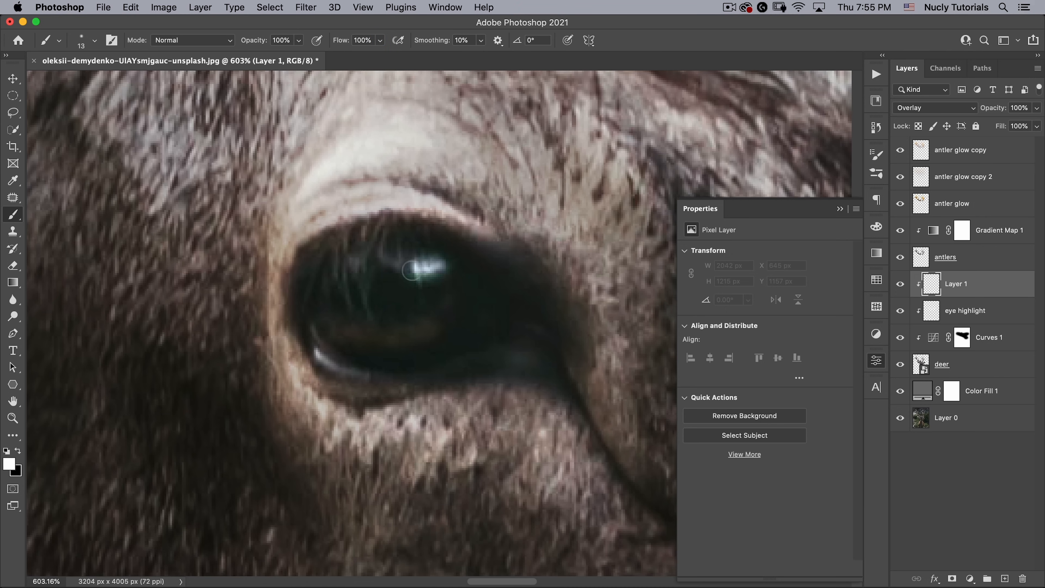
drag(440, 280, 322, 277)
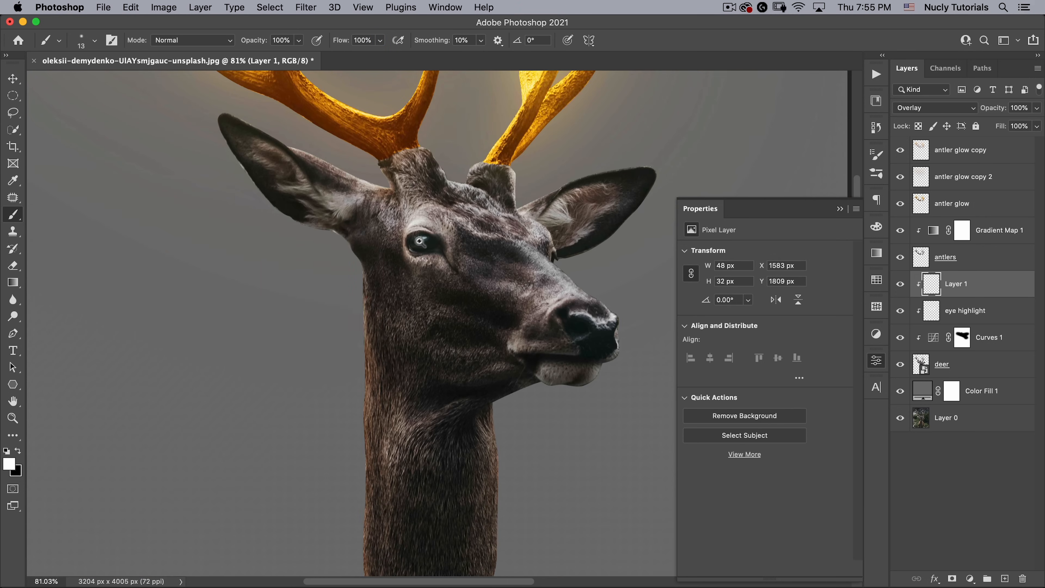
drag(420, 242, 497, 203)
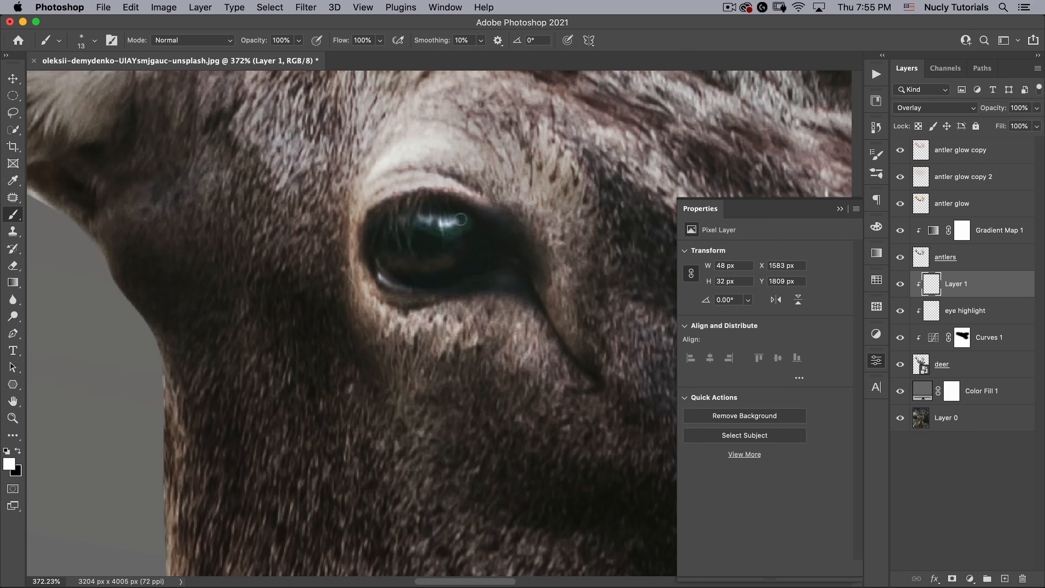
drag(456, 225, 373, 238)
drag(465, 232, 431, 243)
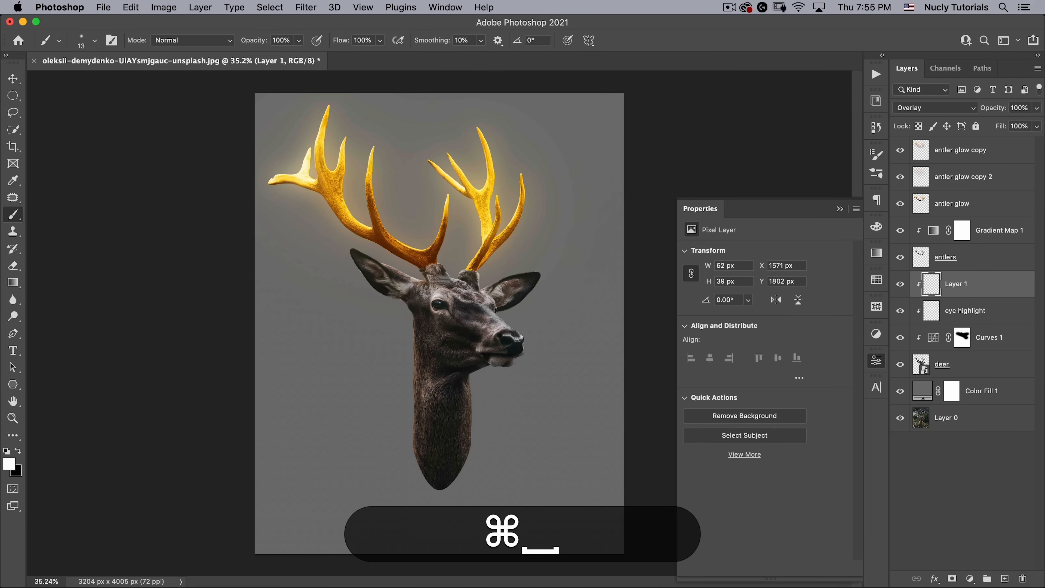
key(v)
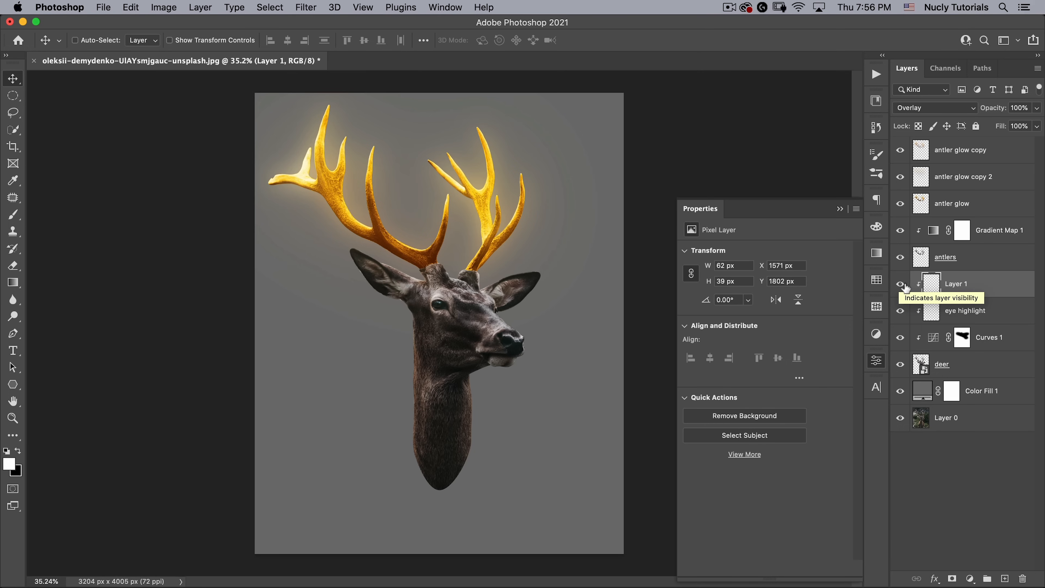
click(877, 359)
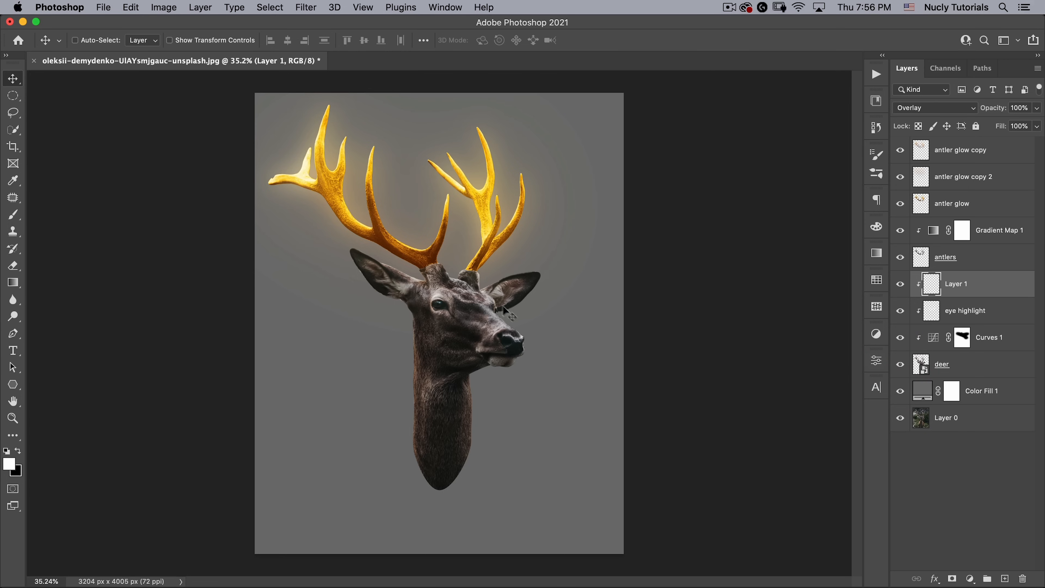
- Add a clipped Color Balance adjustment above Curves 1 and warm its highlights with Yellow–Blue at -38 and slightly more red
click(1011, 338)
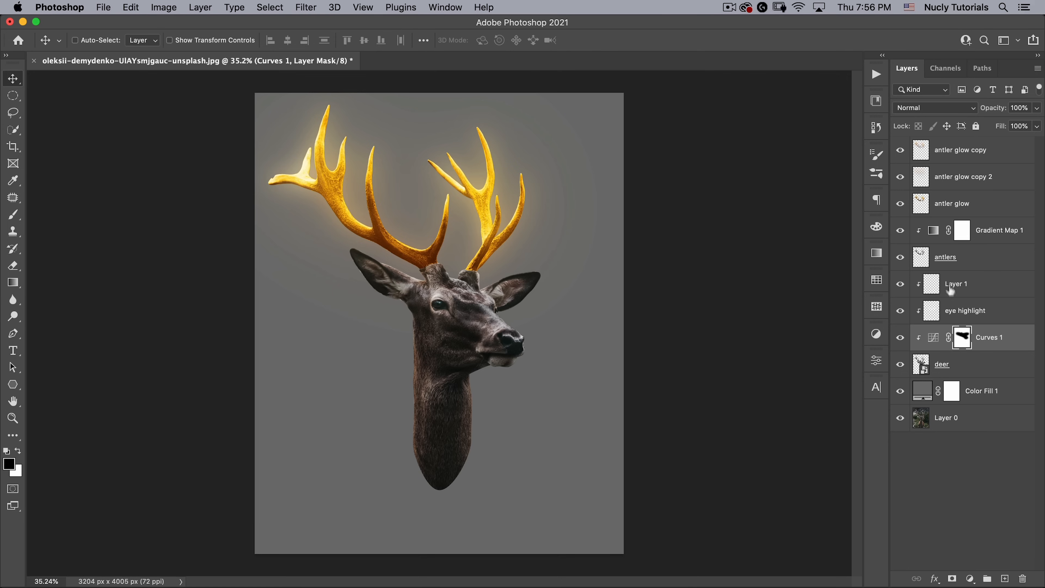
click(969, 579)
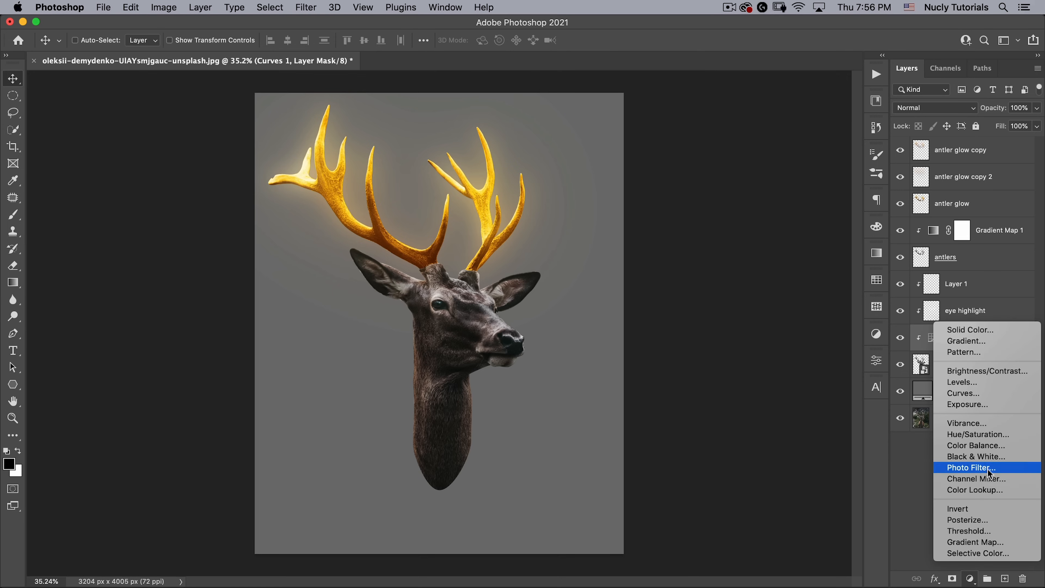
click(971, 446)
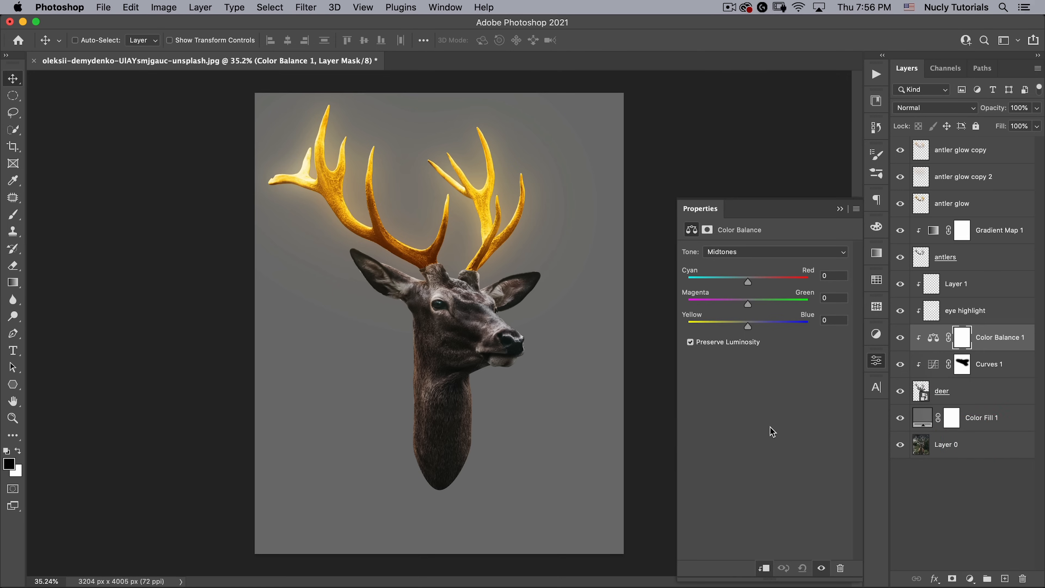
click(755, 251)
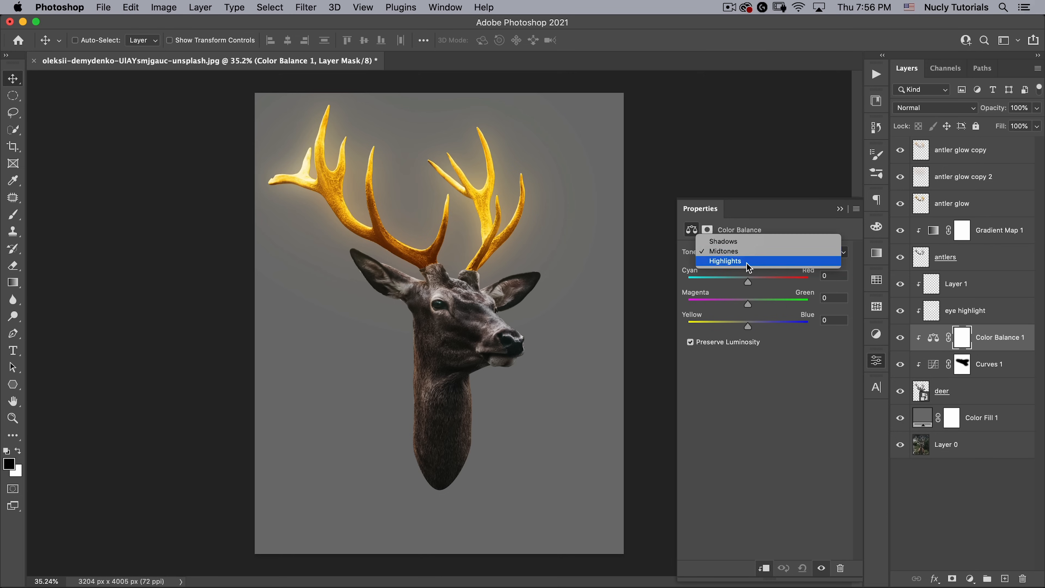
click(747, 260)
drag(747, 325, 724, 325)
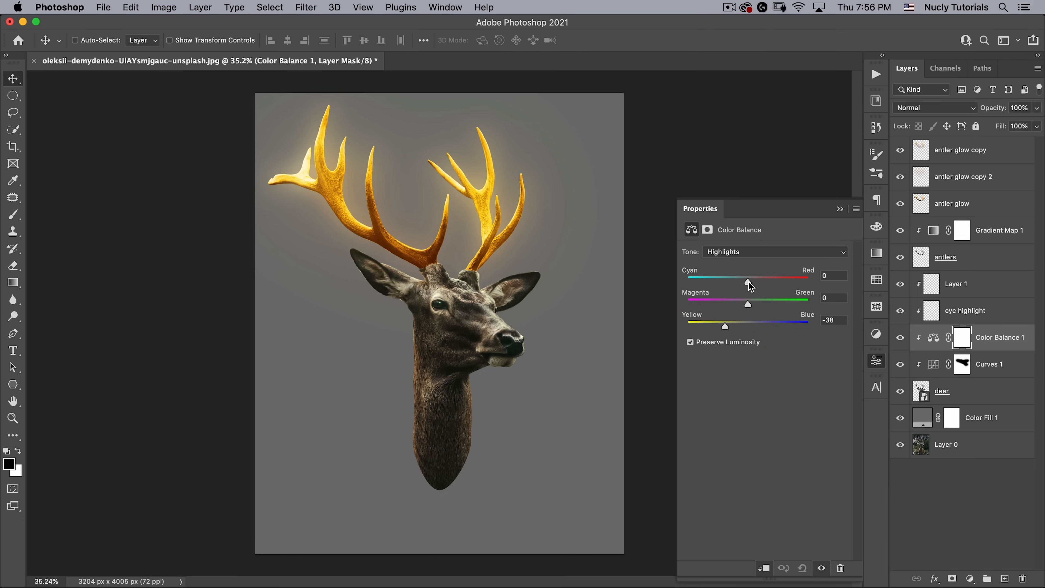
drag(747, 282, 754, 282)
- Warm the Color Balance midtones by setting Cyan–Red to +1 and Yellow–Blue to -6
click(755, 251)
click(756, 232)
click(749, 252)
click(750, 256)
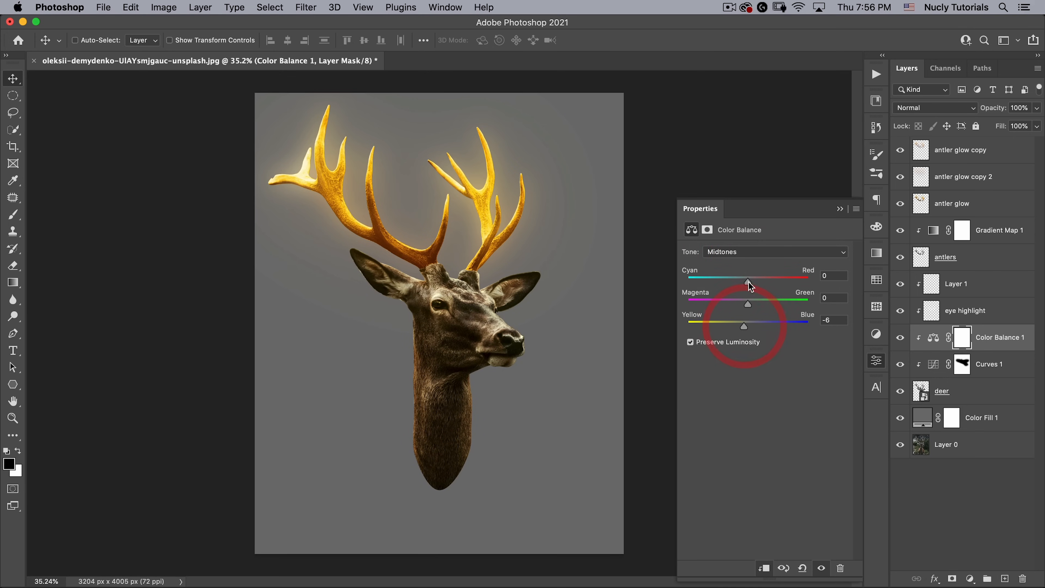
drag(748, 281, 748, 281)
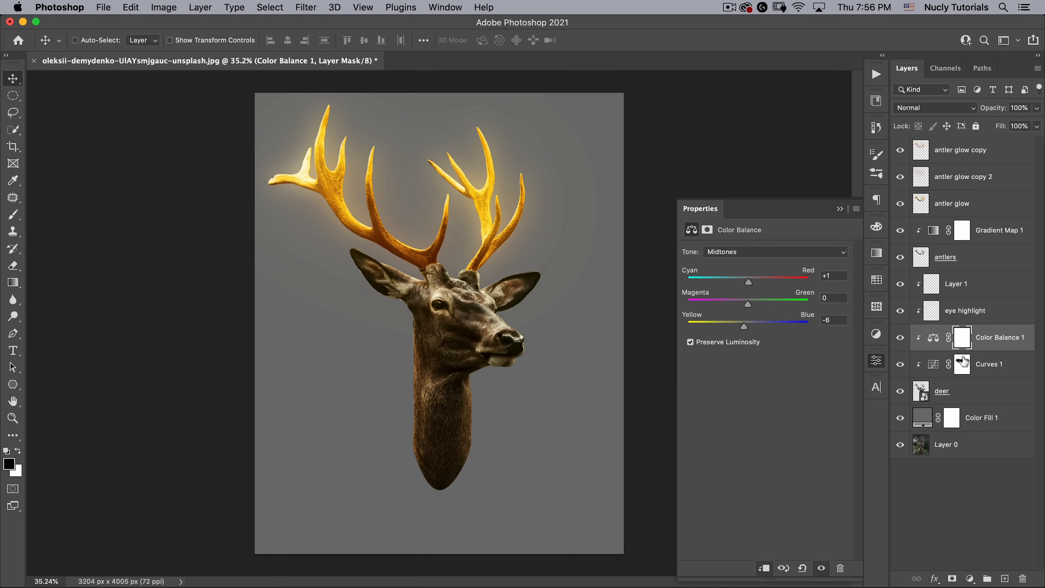
- Invert the Color Balance layer mask to black to hide the warm tint
click(712, 231)
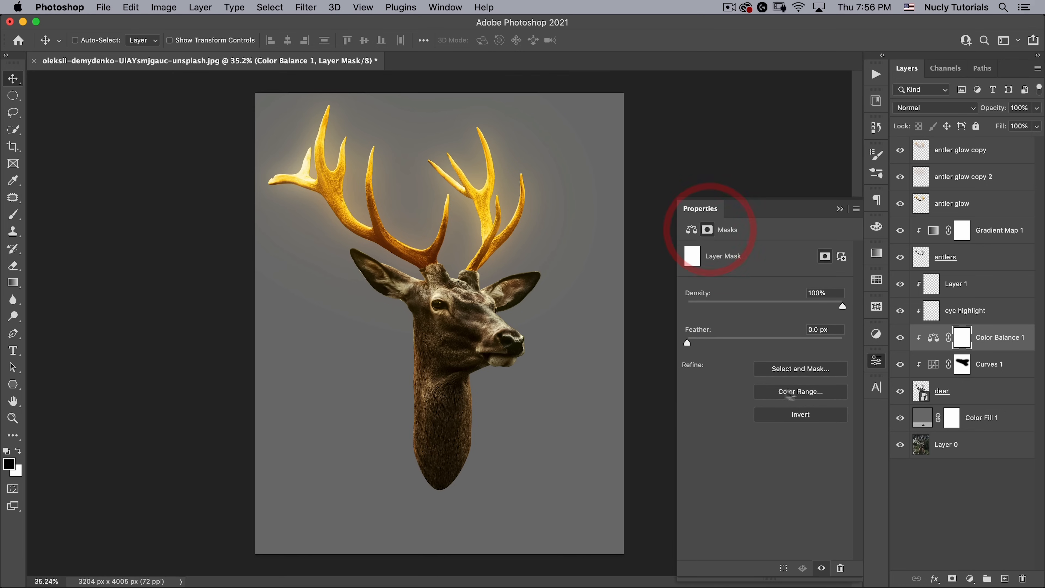
click(802, 414)
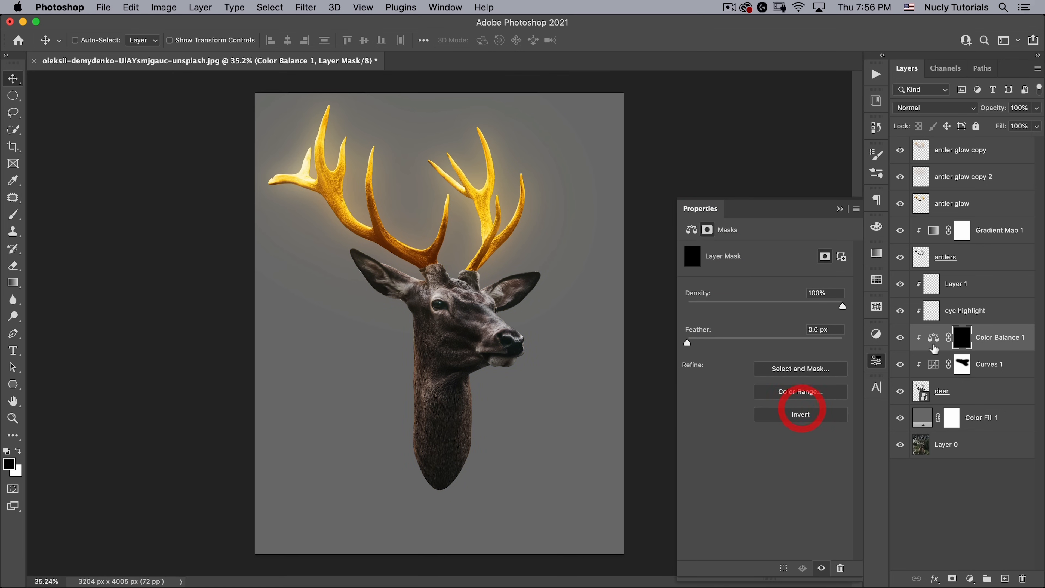
click(878, 368)
click(966, 337)
- Paint white on the Color Balance mask over the deer's head and ears with a soft 1077 px brush at 28% flow
key(b)
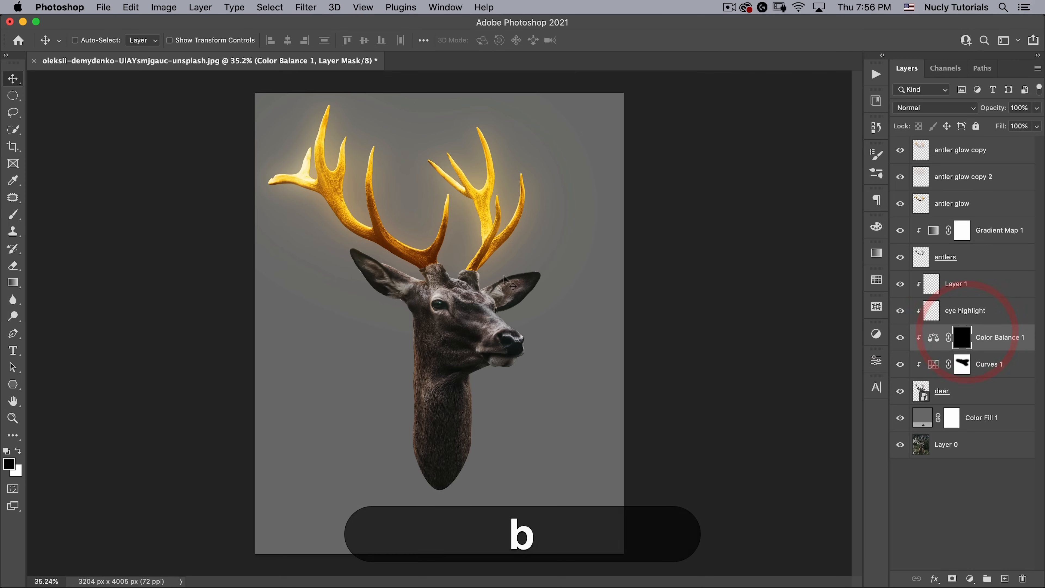
drag(430, 234, 551, 216)
drag(410, 180, 408, 105)
drag(340, 40, 290, 48)
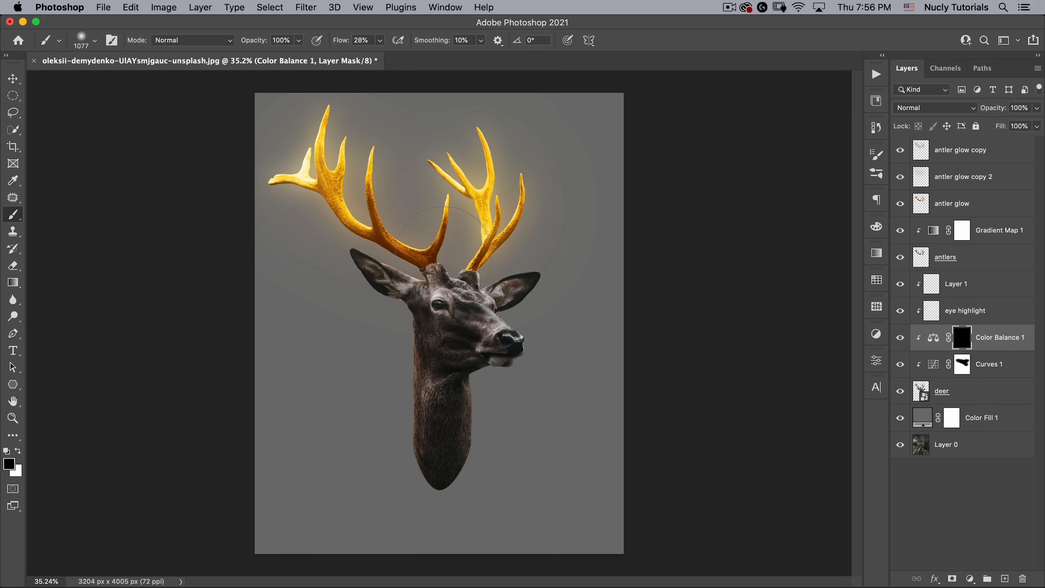
key(x)
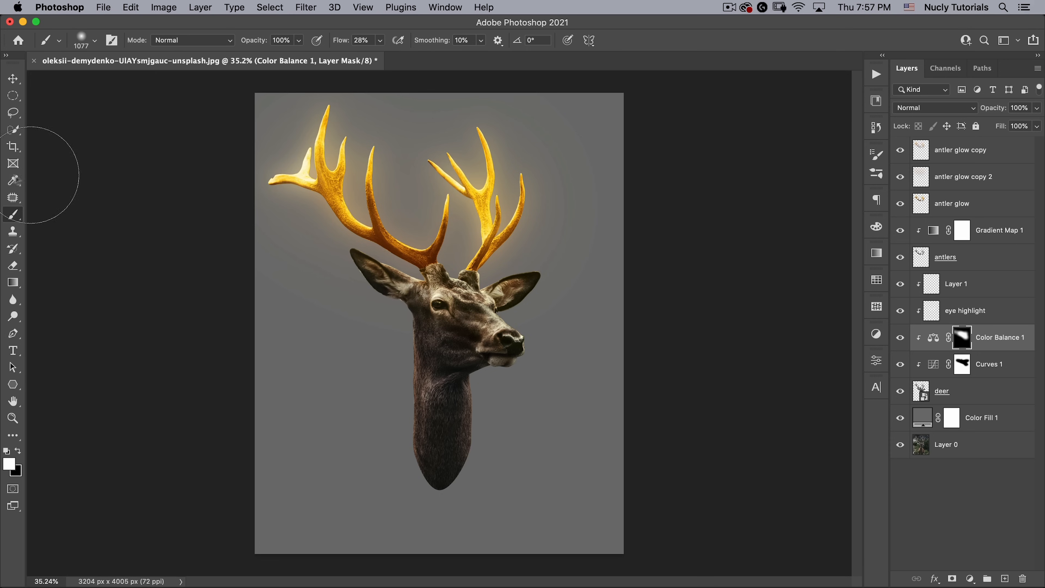
key(v)
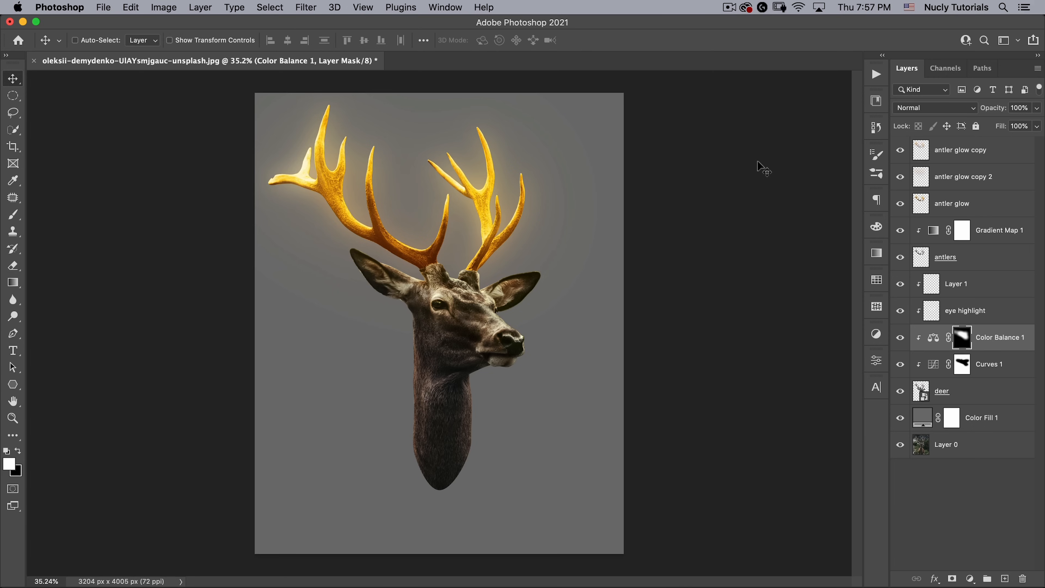
- Open the portrait of the suited man, the WMD64tMfc4k Unsplash JPEG, from the assets folder
click(104, 7)
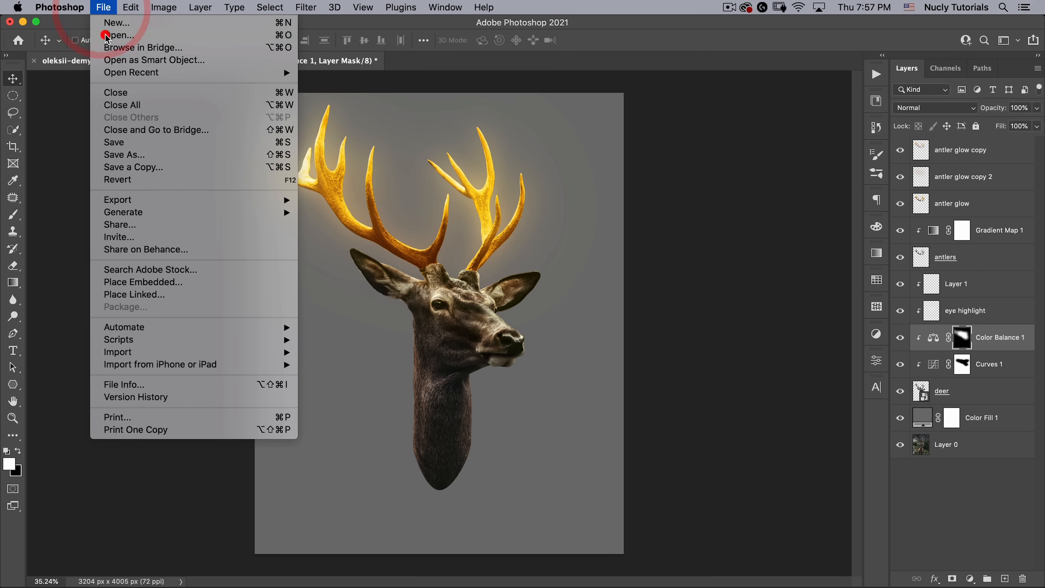
click(111, 33)
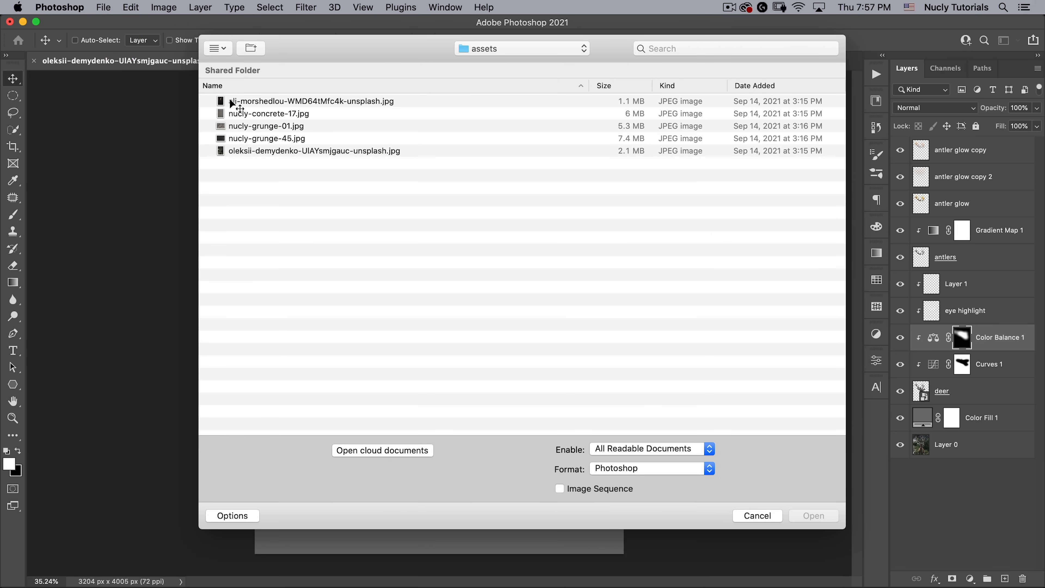
click(232, 103)
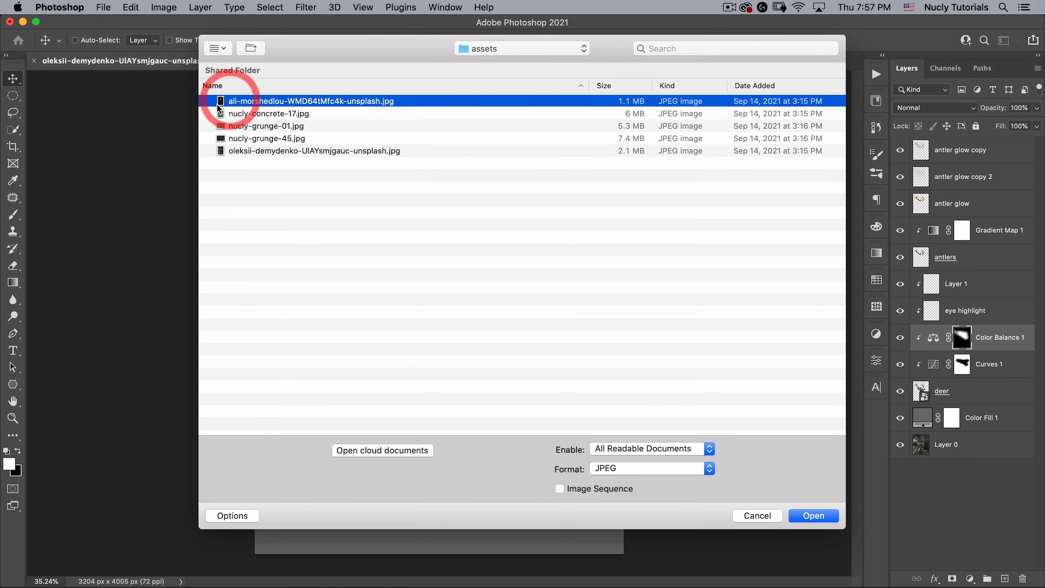
double_click(316, 102)
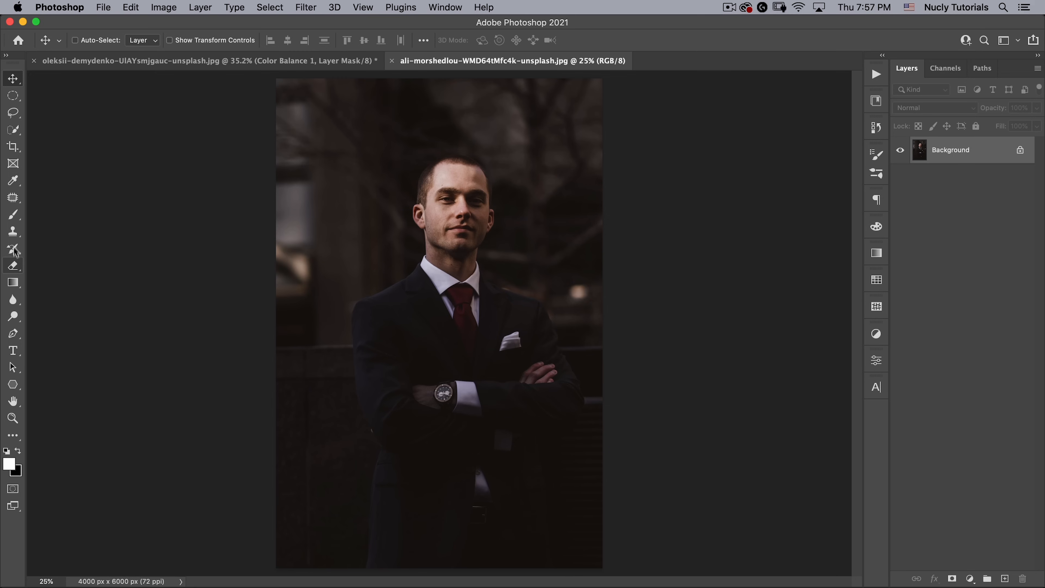
- Start a Pen tool path where the right side of the man's neck meets his collar, with a corner anchor at the collar's inner edge
key(space)
drag(395, 274, 481, 216)
key(p)
key(super+space)
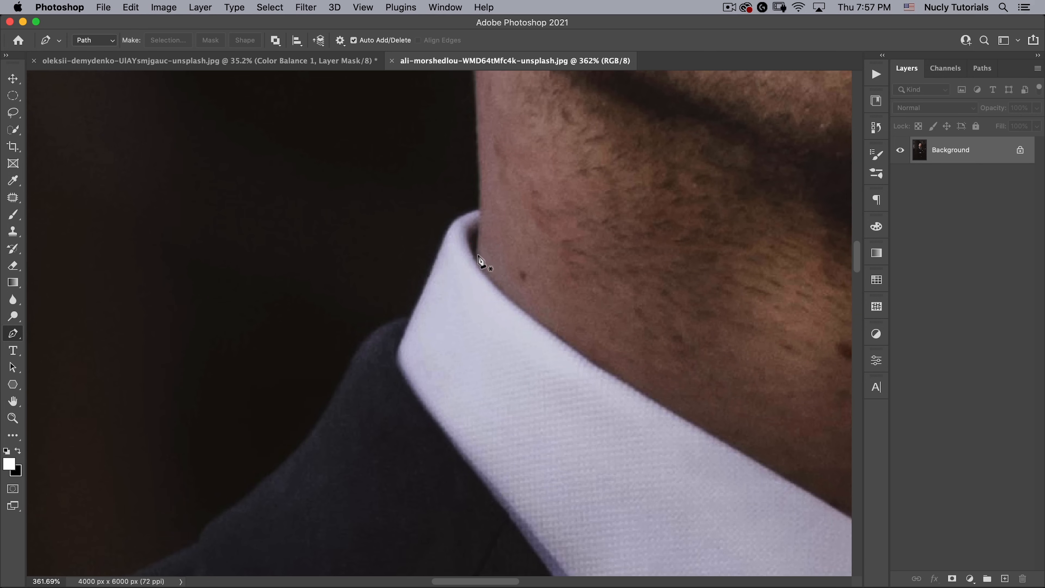
key(space)
drag(476, 257, 276, 222)
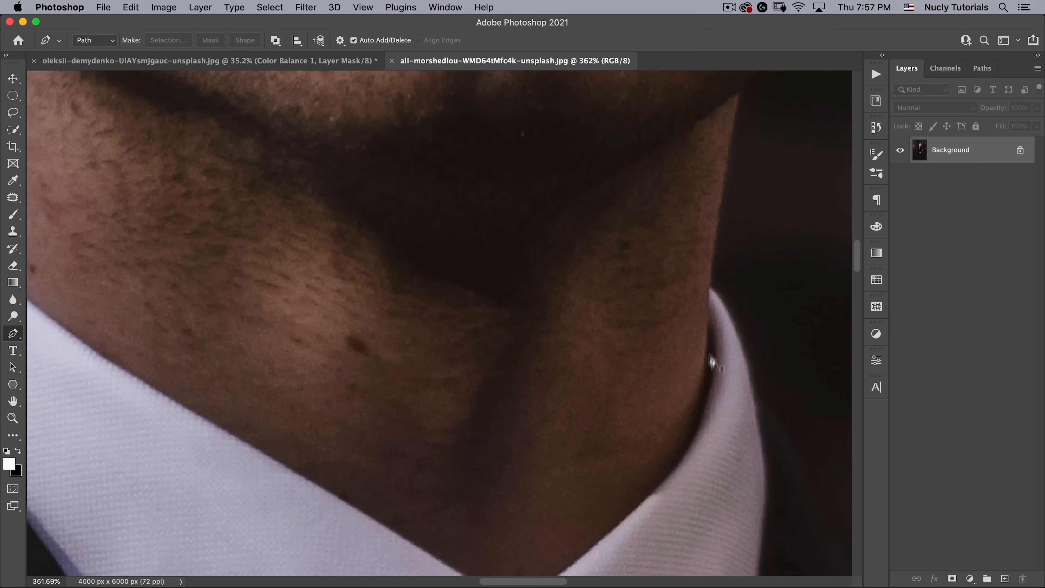
key(space)
drag(225, 252, 777, 269)
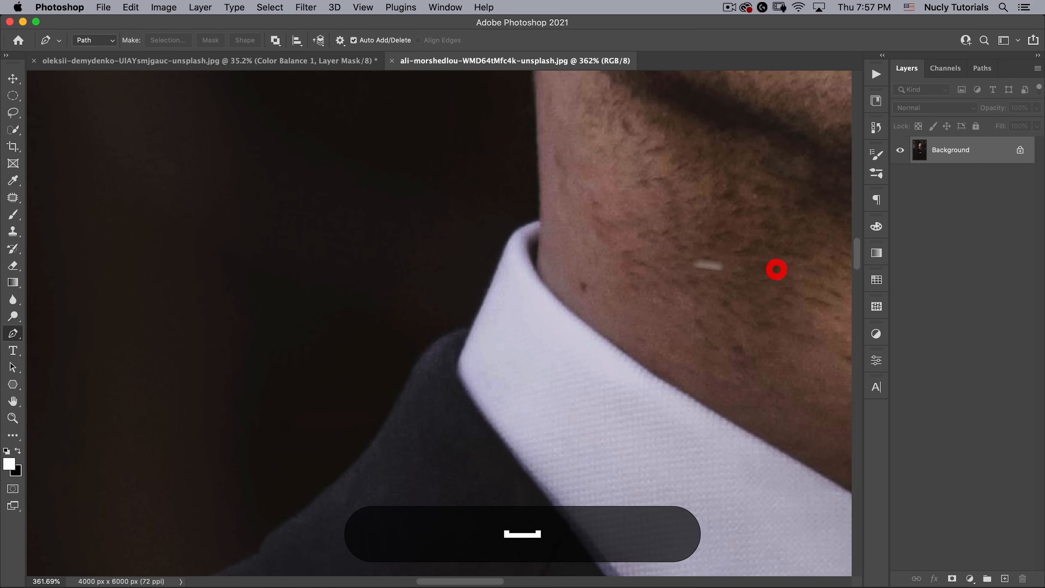
click(538, 221)
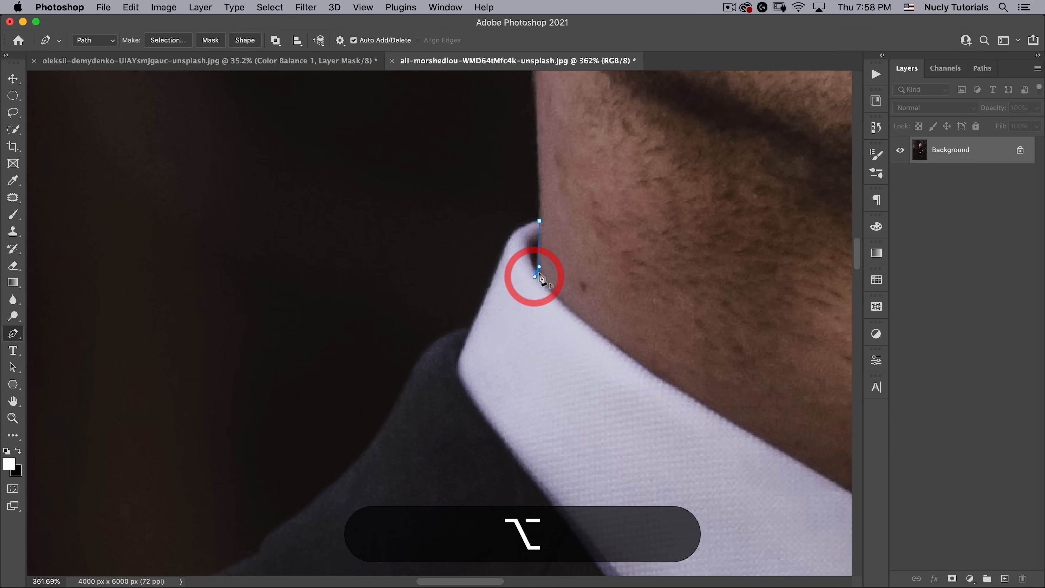
alt+click(536, 271)
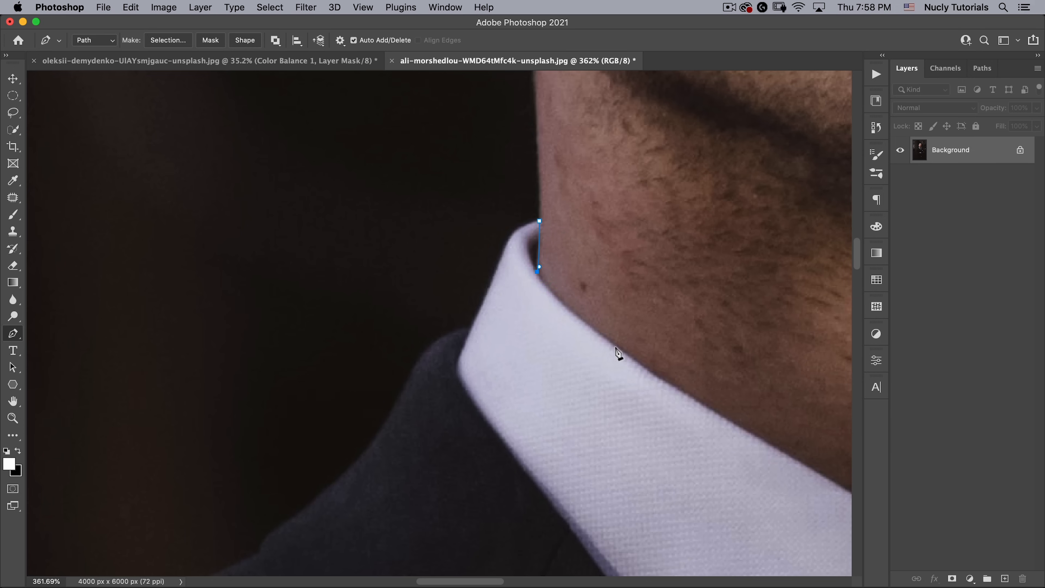
drag(711, 401, 243, 178)
- Trace the Pen path along the shirt collar's inner edge, under the neck and up to the collar tip on the man's left
key(space)
drag(354, 242, 424, 289)
key(super+z)
drag(557, 367, 565, 374)
drag(577, 381, 611, 366)
click(593, 381)
drag(672, 324, 702, 301)
drag(767, 226, 780, 200)
drag(781, 199, 689, 333)
drag(695, 254, 741, 303)
click(694, 200)
- Continue the Pen path from the collar along the top edge of the man's left jacket shoulder
click(513, 228)
drag(544, 279, 552, 282)
drag(597, 301, 609, 307)
drag(685, 336, 748, 355)
drag(808, 373, 827, 379)
key(space)
drag(814, 350, 504, 149)
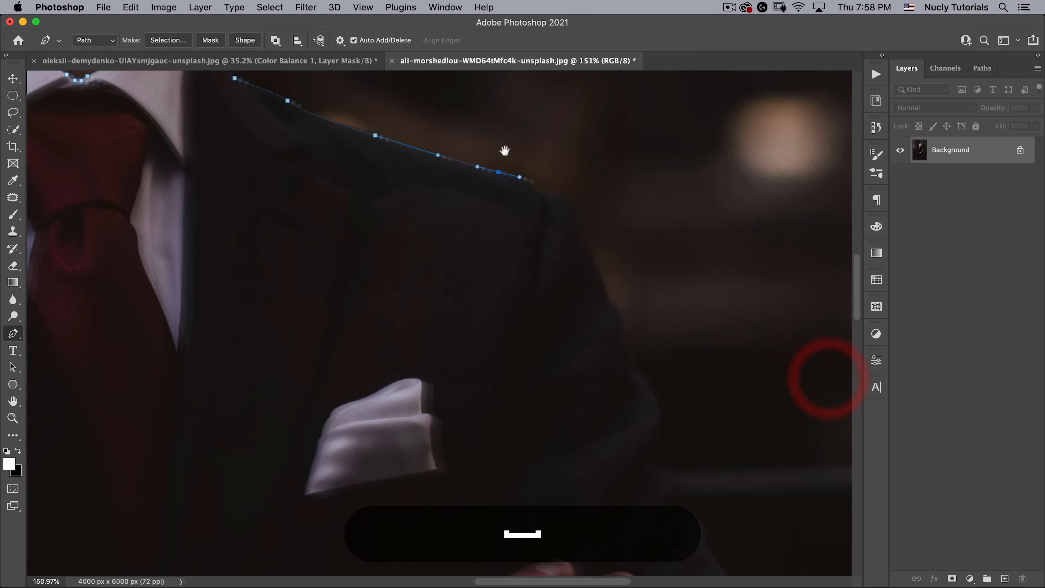
- Extend the Pen path over the shoulder's end and down the outer edge of the man's left upper sleeve
click(538, 192)
drag(657, 401, 661, 412)
key(super+space)
drag(437, 310, 427, 204)
key(space)
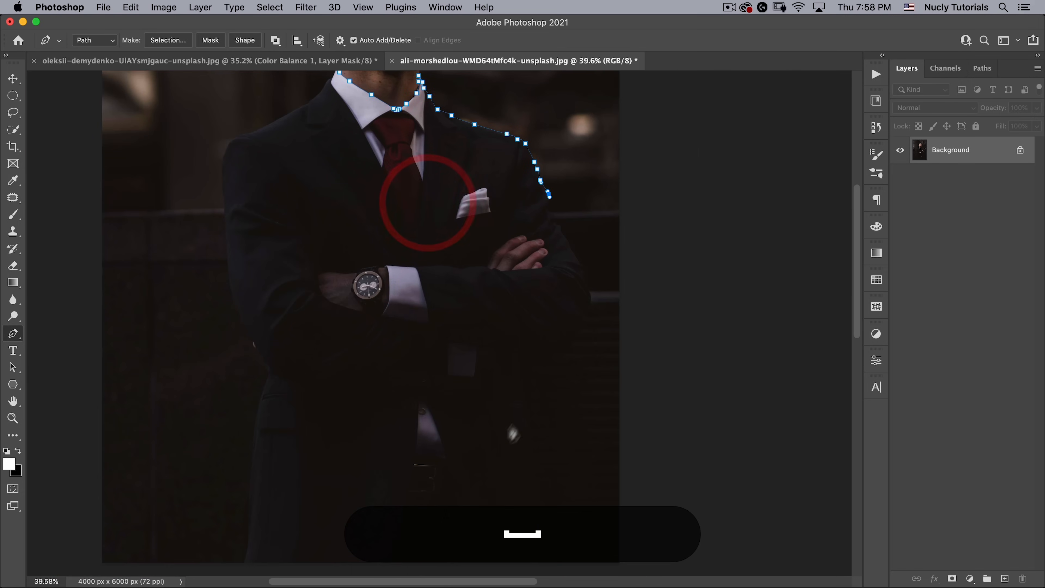
key(space)
drag(304, 362, 307, 407)
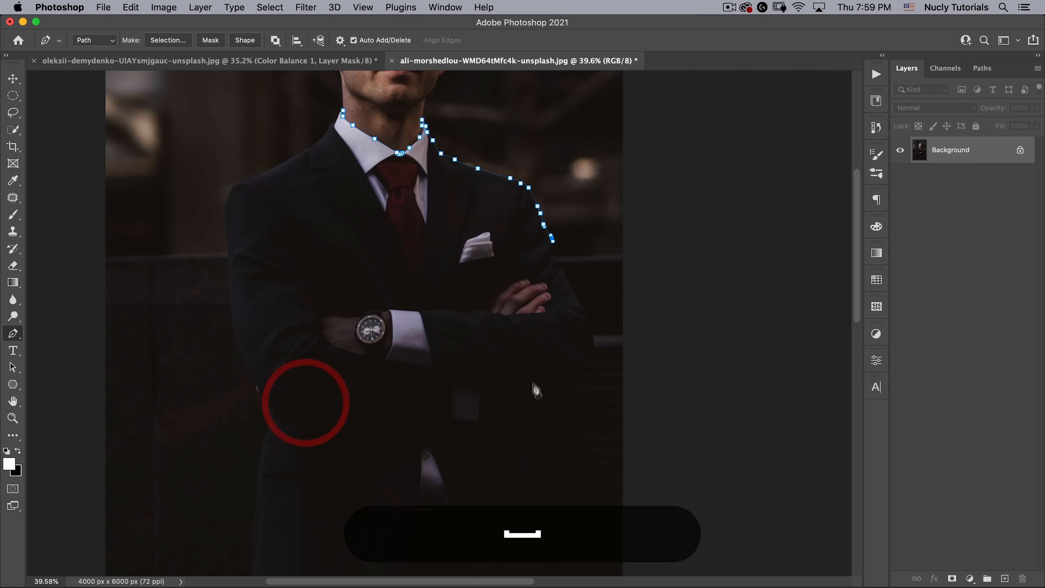
key(space)
drag(466, 298, 461, 332)
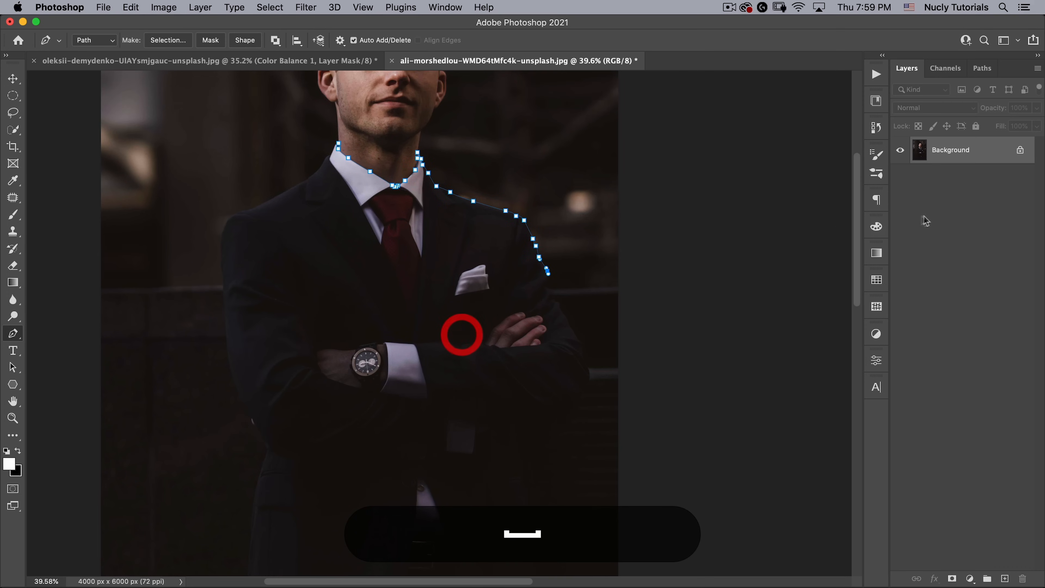
- Save the work path under the name "selection"
click(981, 68)
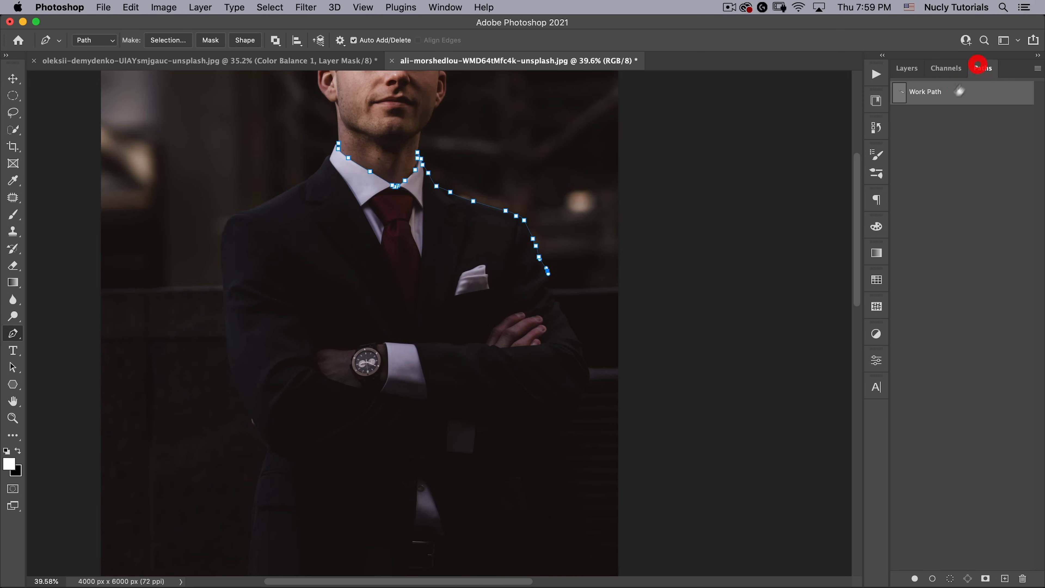
double_click(927, 92)
text(selection)
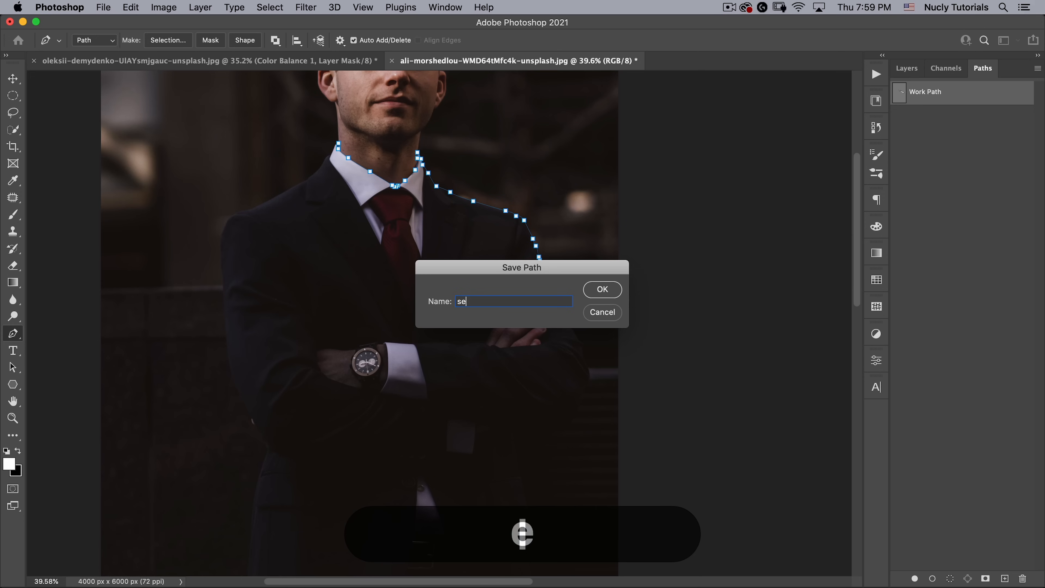
key(Return)
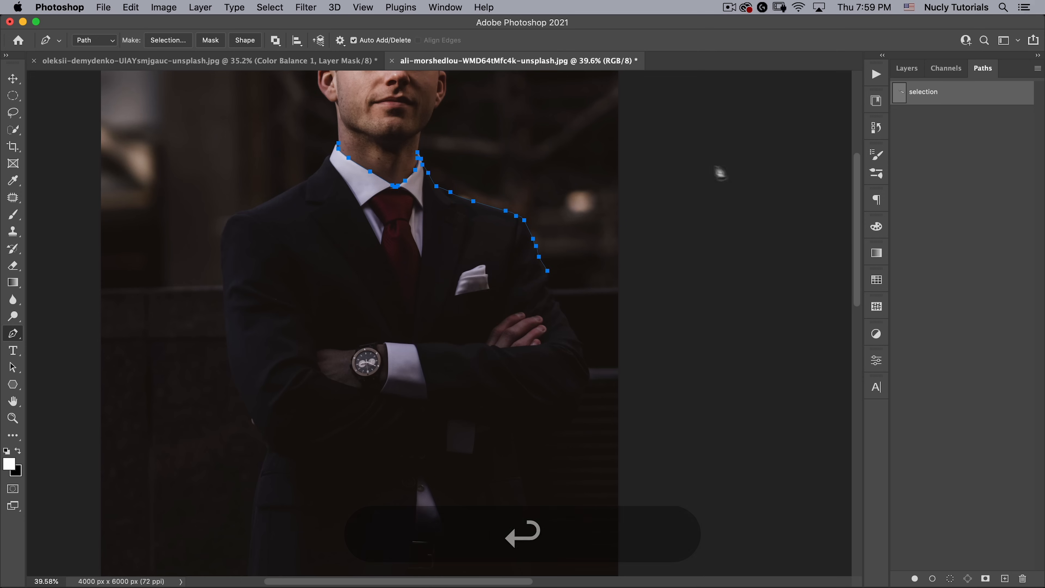
drag(486, 173, 510, 184)
key(super+z)
click(945, 168)
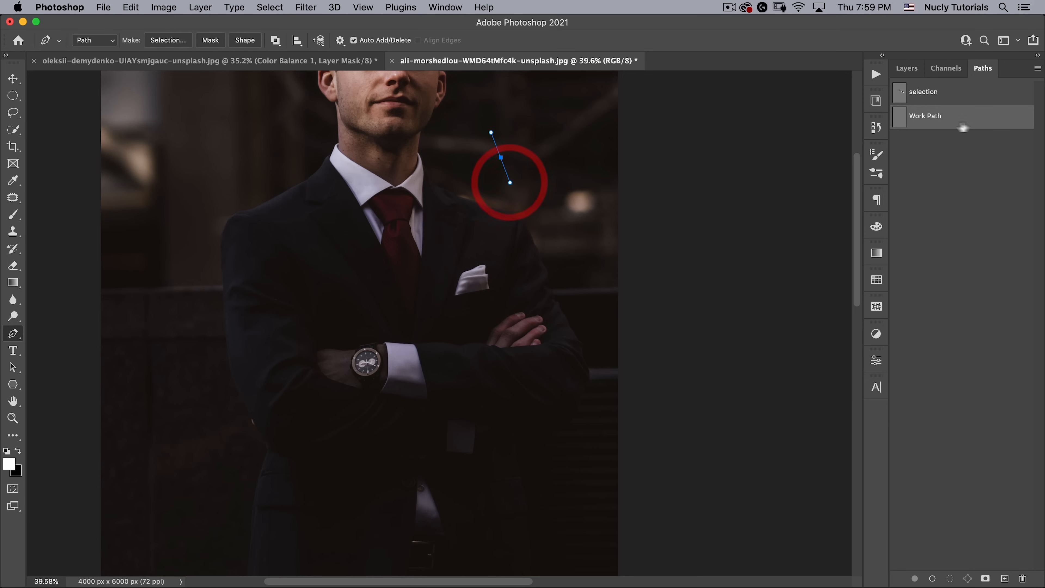
key(super+z)
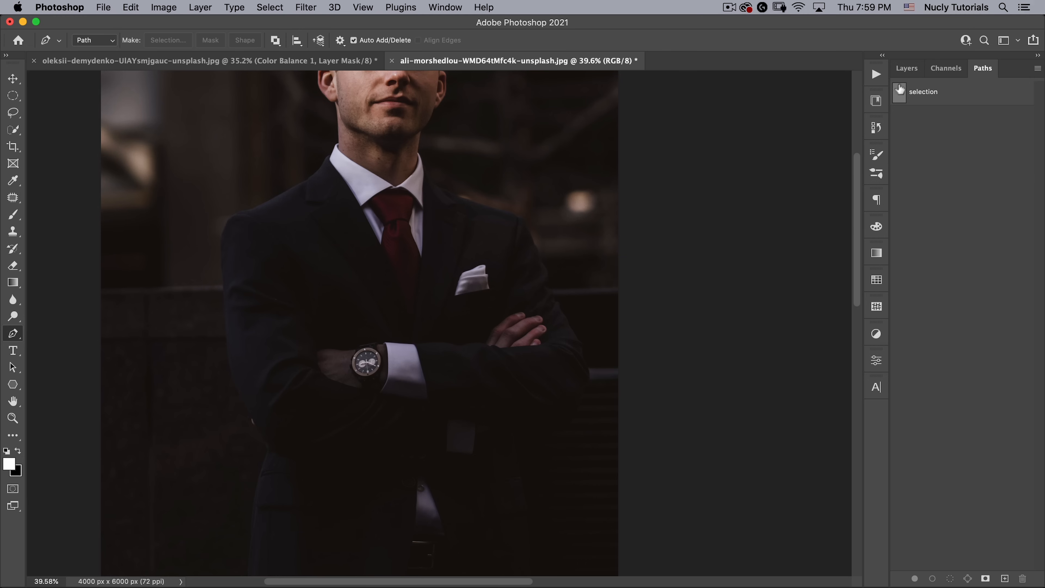
- Add a Curves adjustment layer above the portrait and brighten it with an RGB curve point at input 92, output 207
click(905, 70)
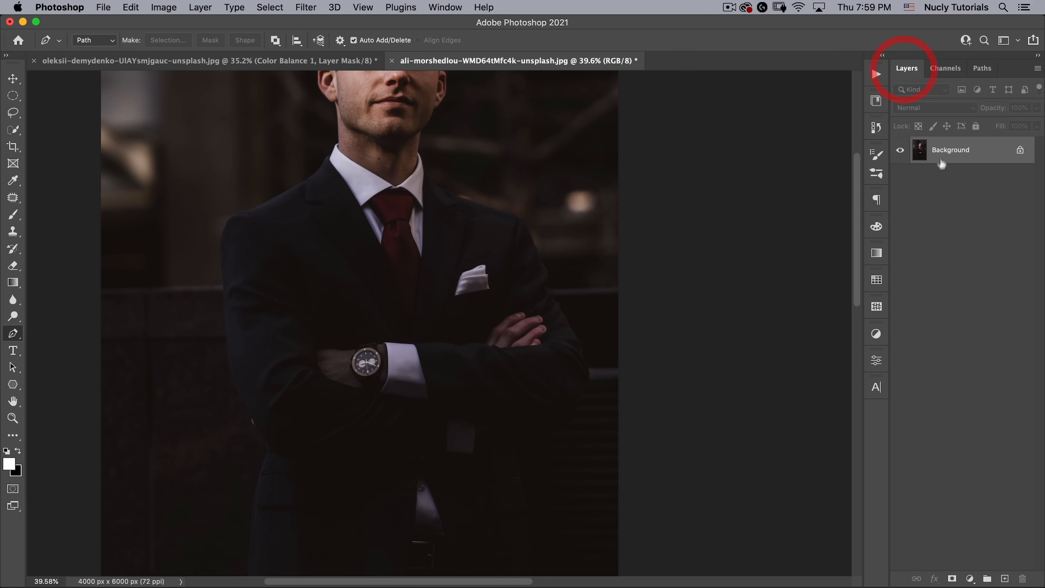
click(971, 579)
click(971, 389)
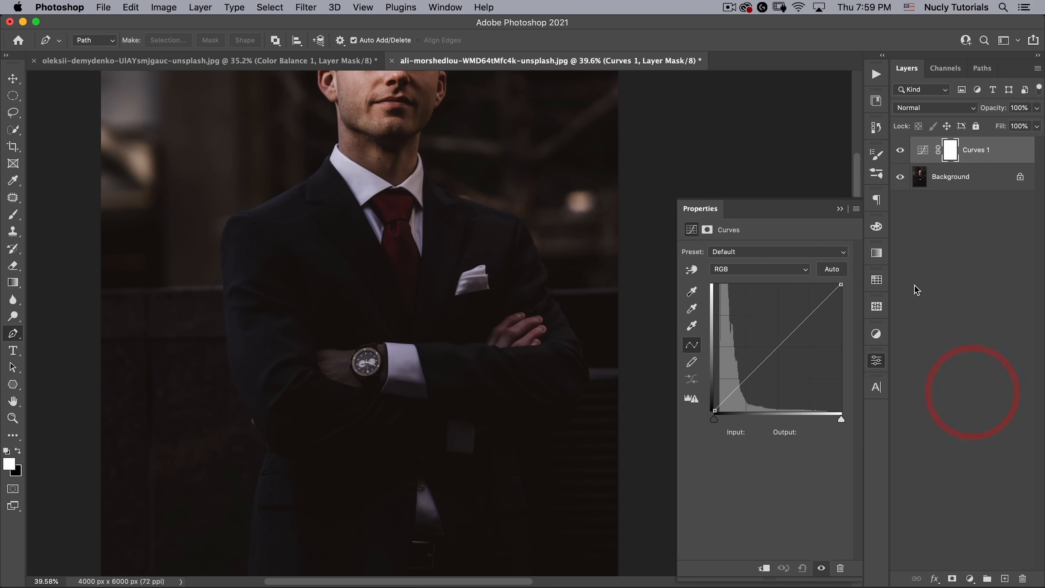
drag(779, 340, 761, 304)
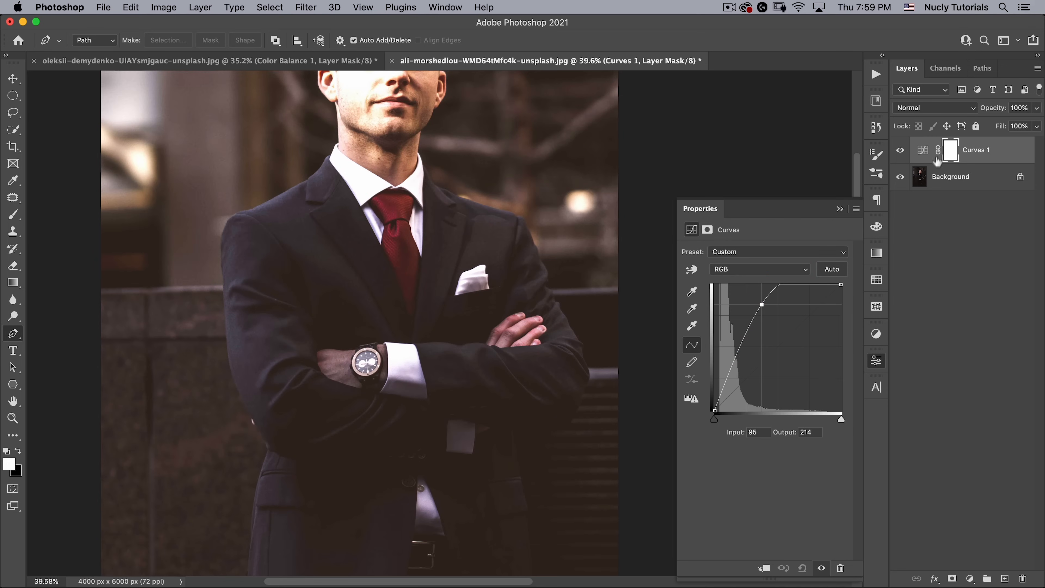
drag(762, 304, 760, 308)
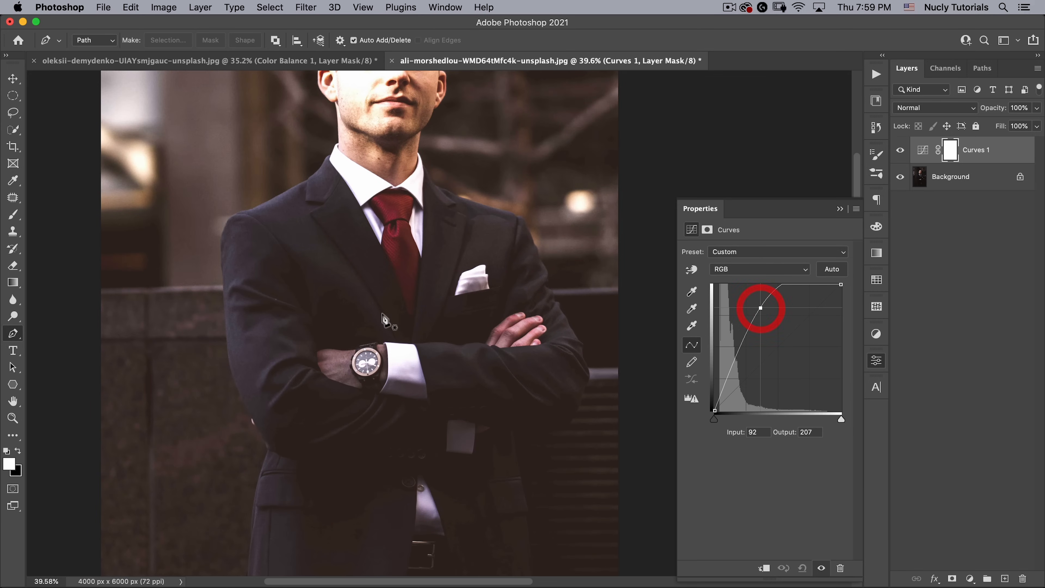
click(876, 363)
- Resume the saved "selection" path from its last anchor and trace the folds of the man's left sleeve down towards the elbow
click(983, 68)
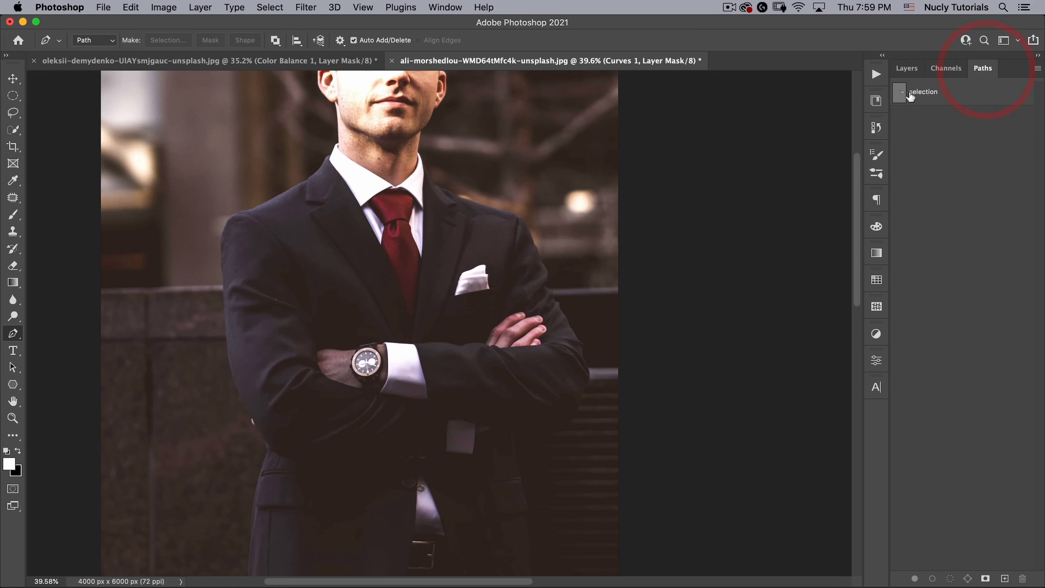
click(928, 95)
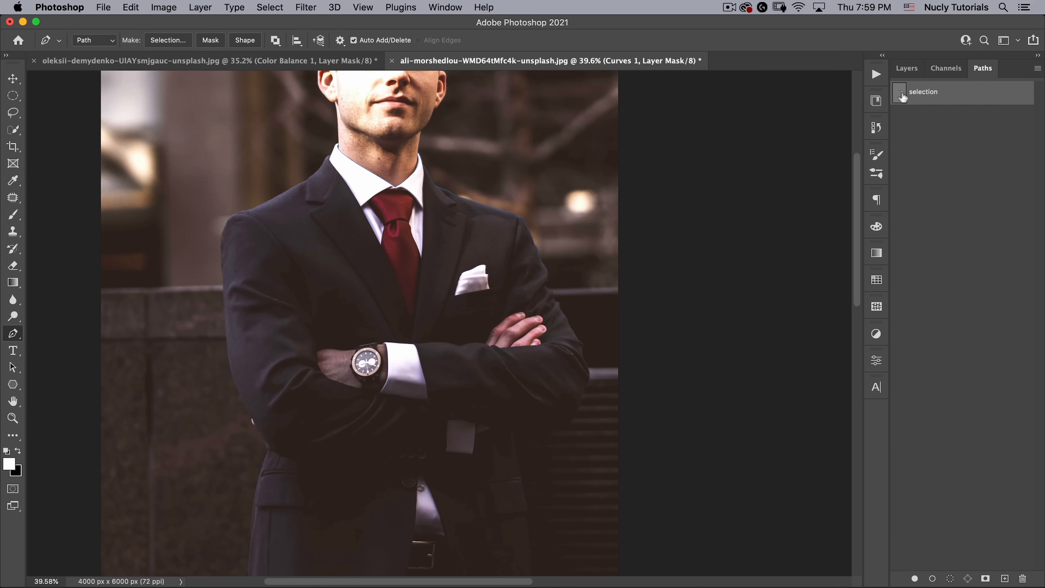
drag(560, 353, 614, 324)
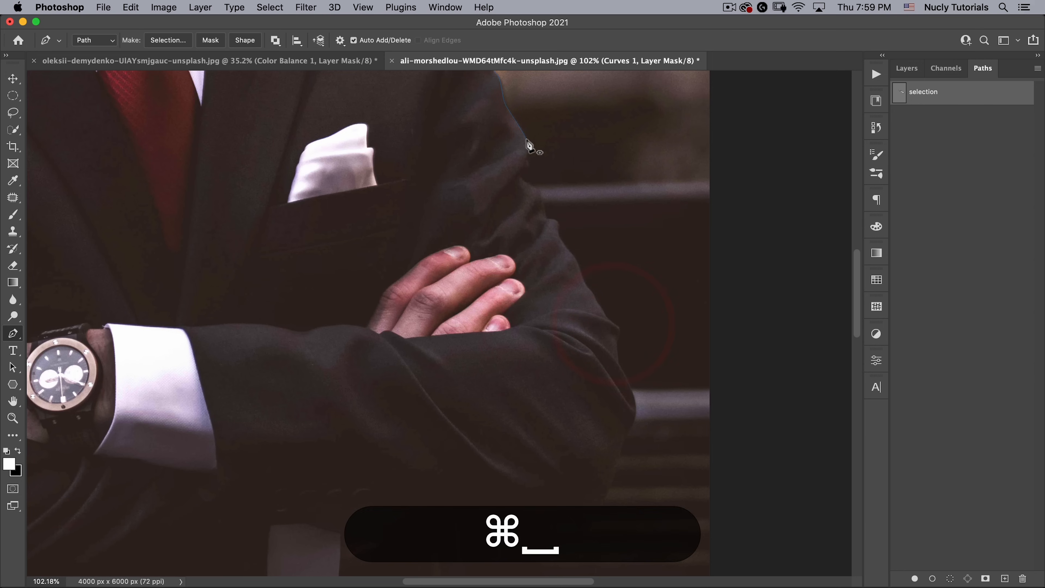
drag(523, 136, 577, 112)
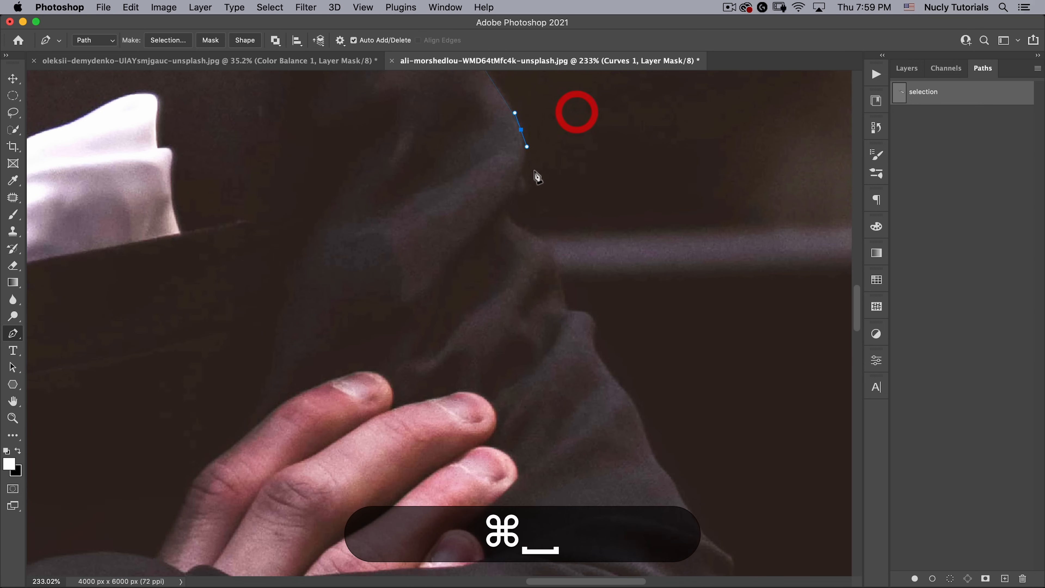
drag(523, 172, 513, 223)
click(552, 249)
click(567, 310)
drag(595, 330, 593, 351)
drag(650, 445, 656, 457)
drag(730, 493, 573, 154)
drag(531, 170, 542, 183)
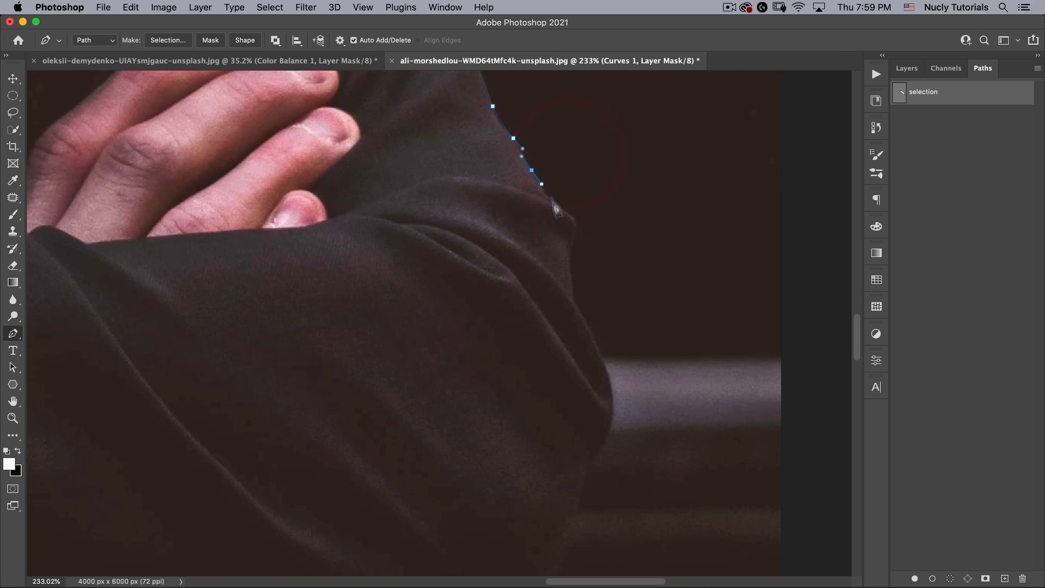
- Continue the path around the man's left elbow, under the forearm and down the side of the jacket
click(553, 202)
click(576, 226)
click(569, 264)
drag(612, 398, 616, 415)
click(487, 235)
click(508, 343)
click(571, 464)
- Trace the path up the jacket's opposite side from the hem and along the outer edge of the man's right sleeve
drag(541, 286, 545, 273)
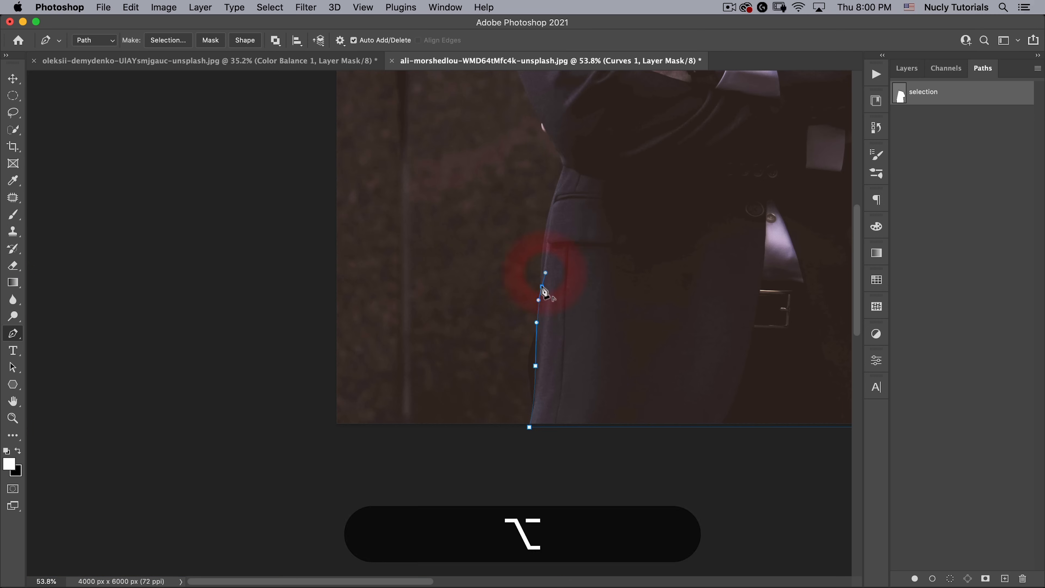
alt+click(541, 287)
click(565, 166)
drag(495, 366, 494, 357)
drag(429, 210, 429, 193)
- Trace the path over the man's right shoulder and jacket collar, then close it at the starting anchor on the shirt collar
click(509, 119)
click(515, 228)
drag(556, 180, 562, 170)
drag(585, 129, 593, 121)
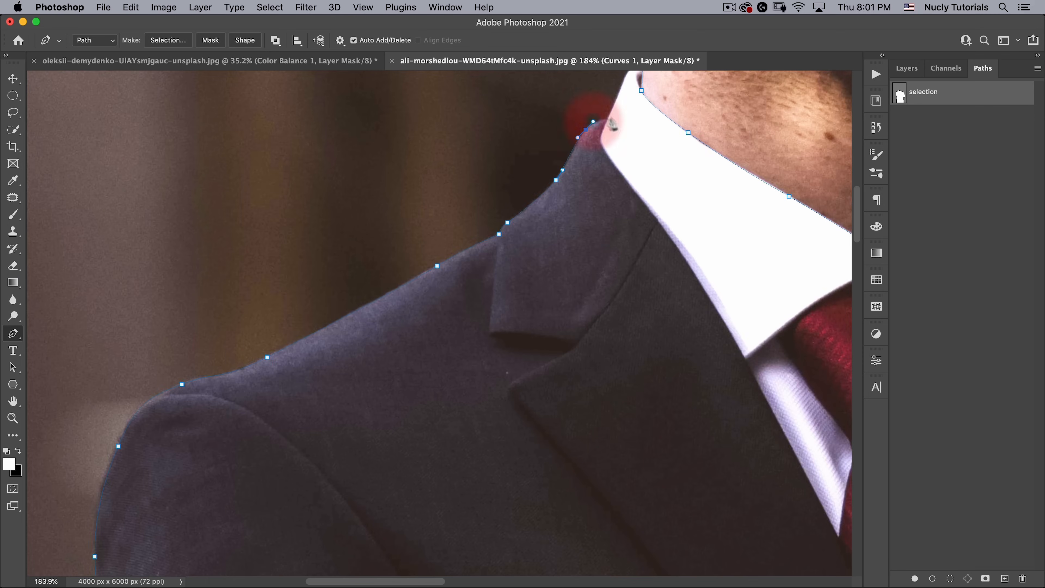
click(608, 120)
click(541, 227)
click(555, 220)
drag(625, 83, 453, 234)
- Convert the closed suit outline path into a selection
right_click(488, 225)
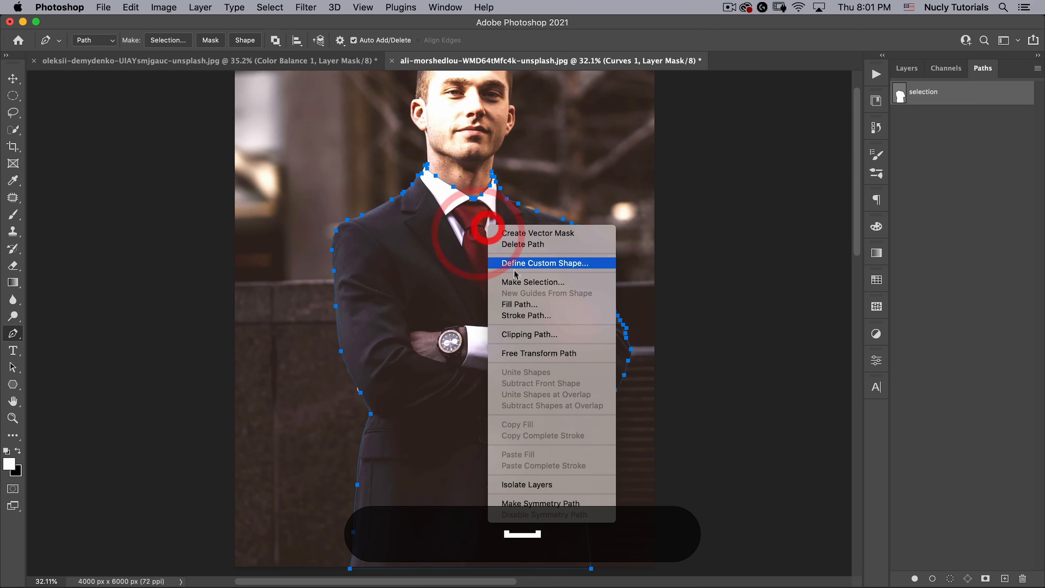
click(526, 283)
click(600, 180)
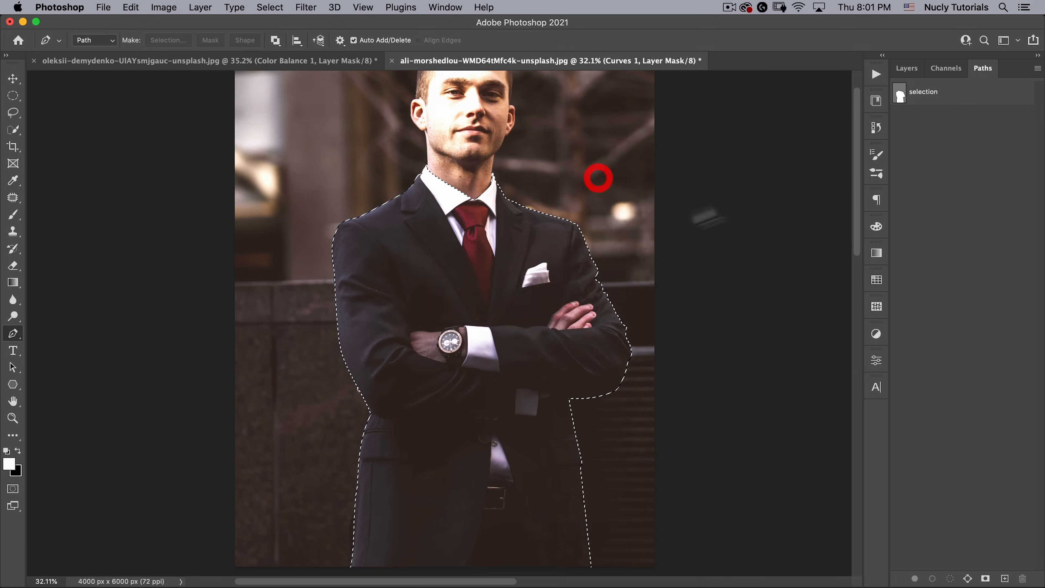
- Delete the temporary Curves adjustment layer and mask the portrait layer with the suit selection
click(907, 68)
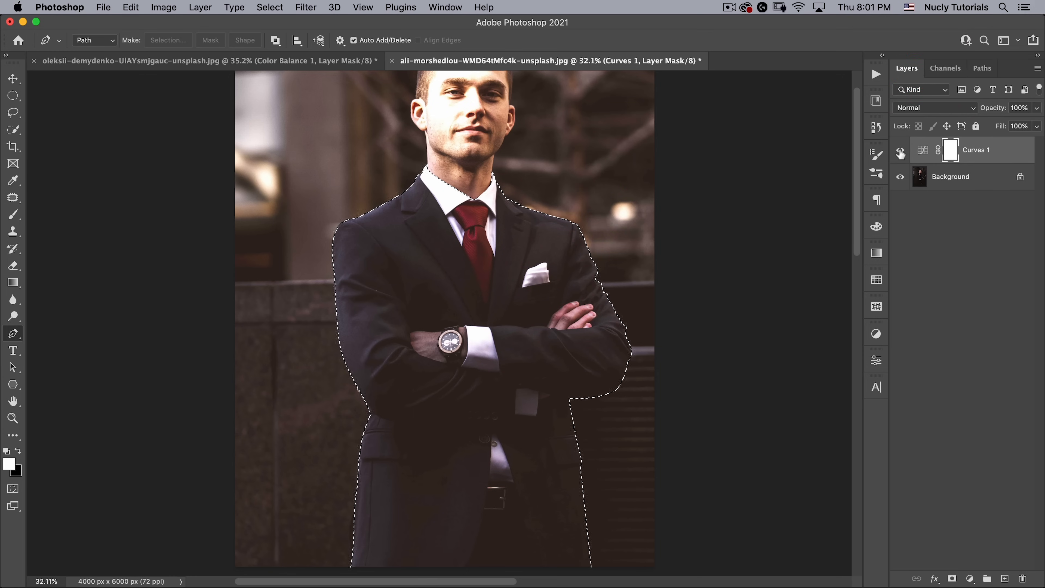
drag(1003, 156, 1022, 579)
click(952, 579)
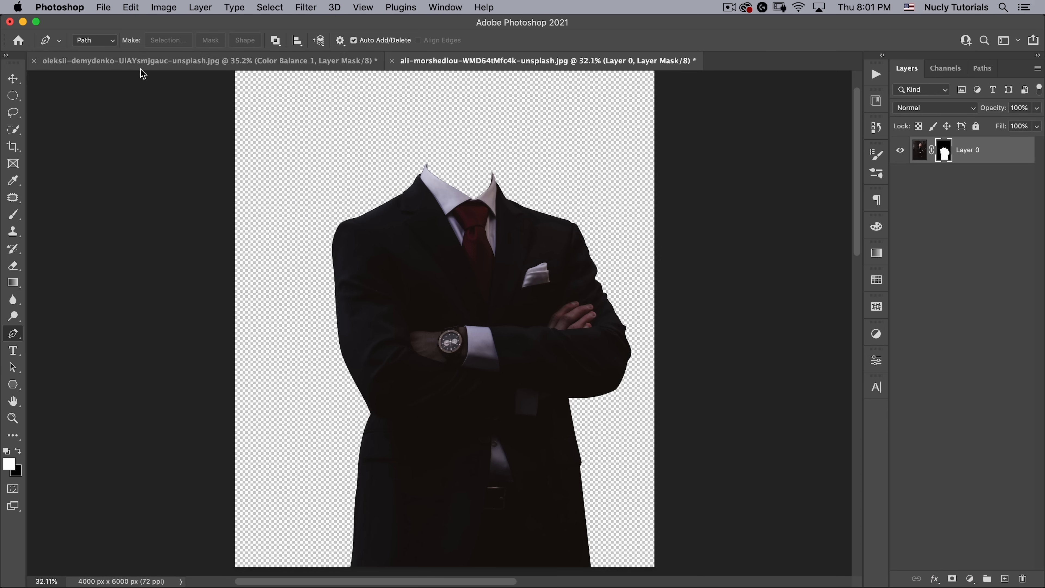
- Remove the small light speck on the jacket's upper sleeve with the Spot Healing Brush, working on the layer image rather than its mask
key(super+space)
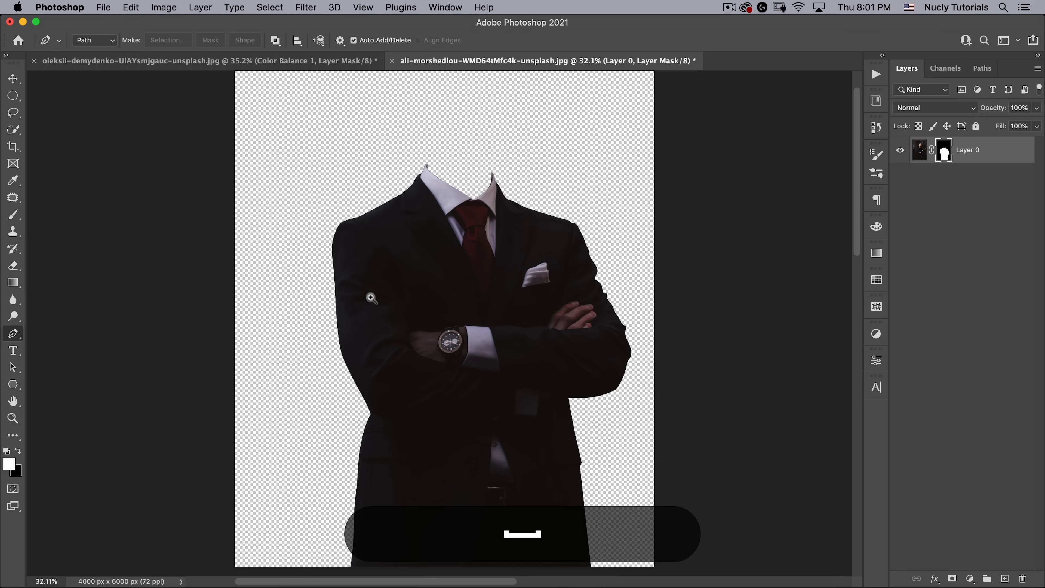
drag(370, 295, 454, 268)
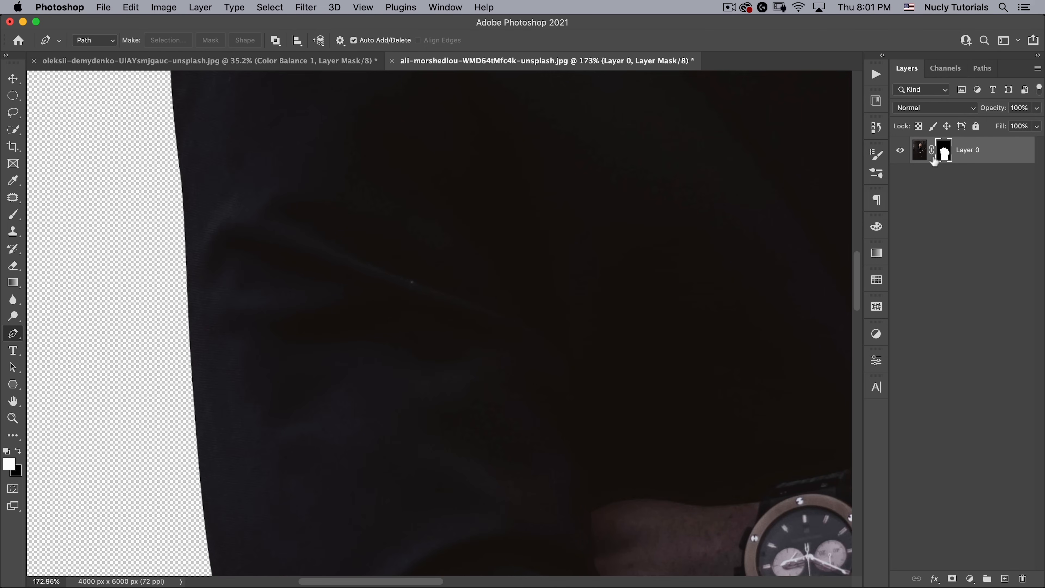
click(919, 149)
drag(14, 199, 48, 195)
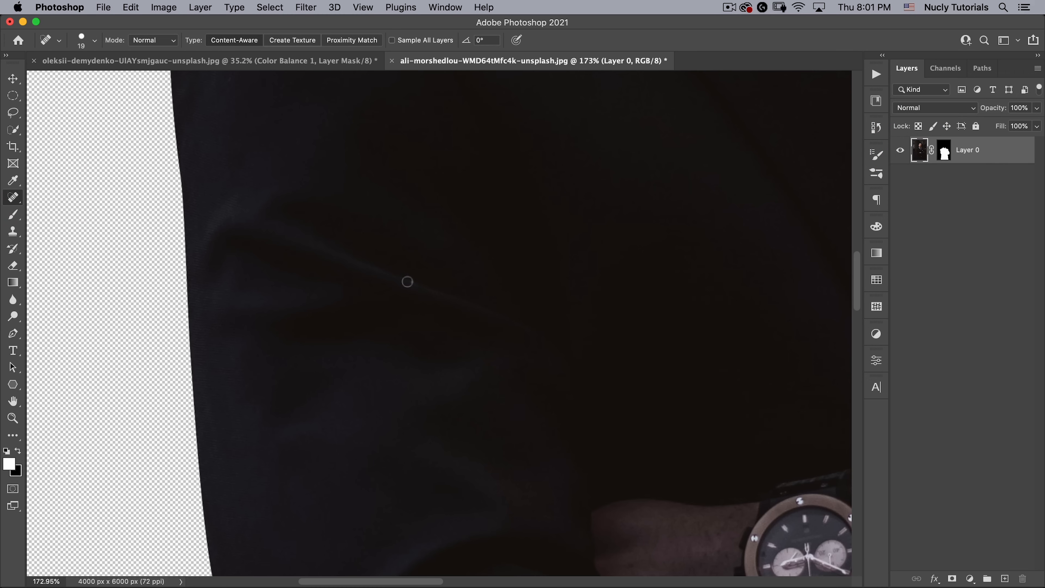
drag(519, 323, 455, 342)
drag(677, 328, 722, 322)
- Check the rest of the jacket for blemishes and heal the remaining spots beside the watch wrist and on the forearm sleeve
drag(653, 294, 716, 476)
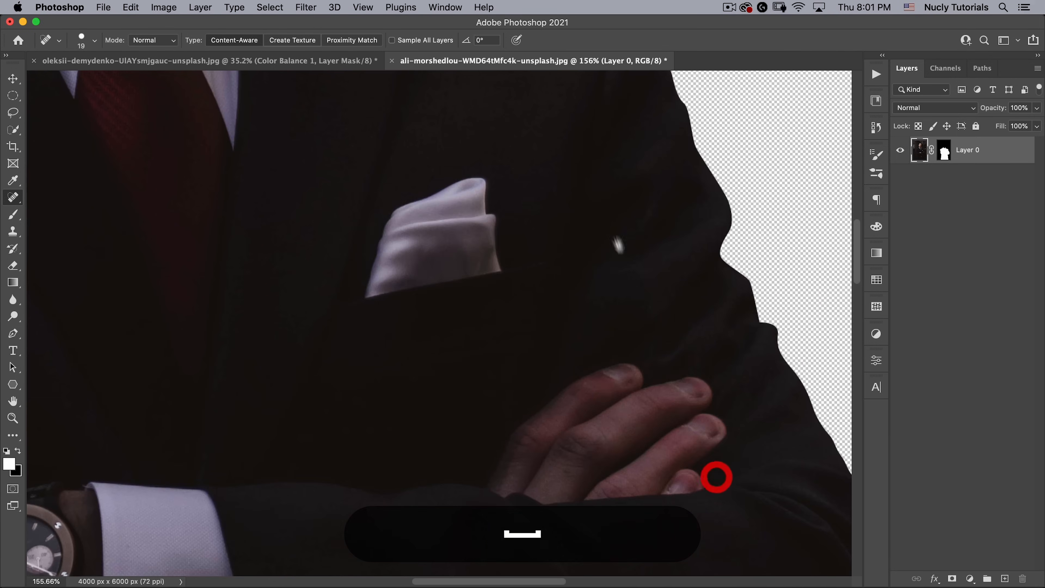
drag(618, 243, 705, 455)
drag(282, 358, 672, 304)
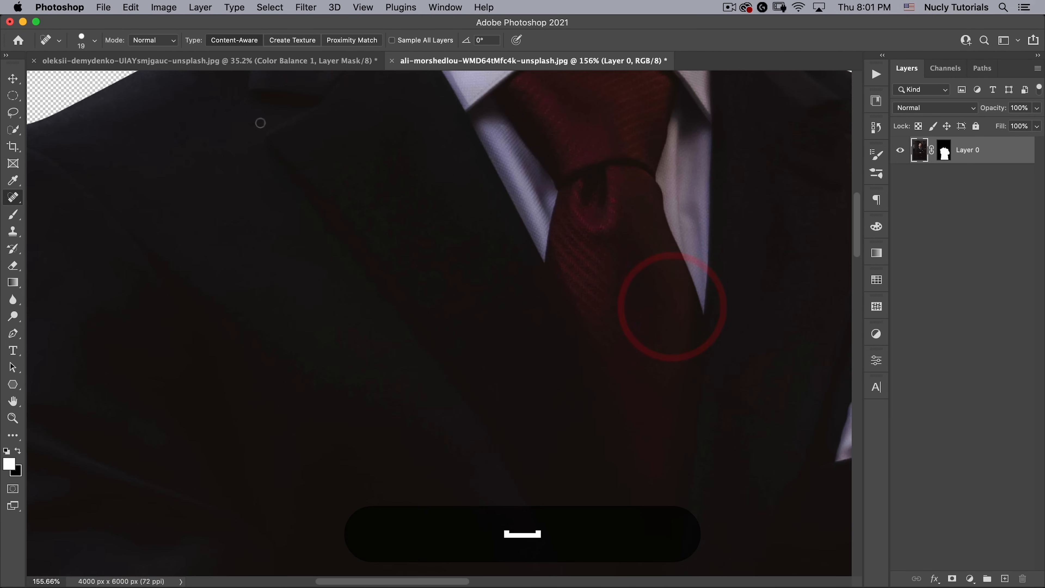
drag(259, 275, 710, 194)
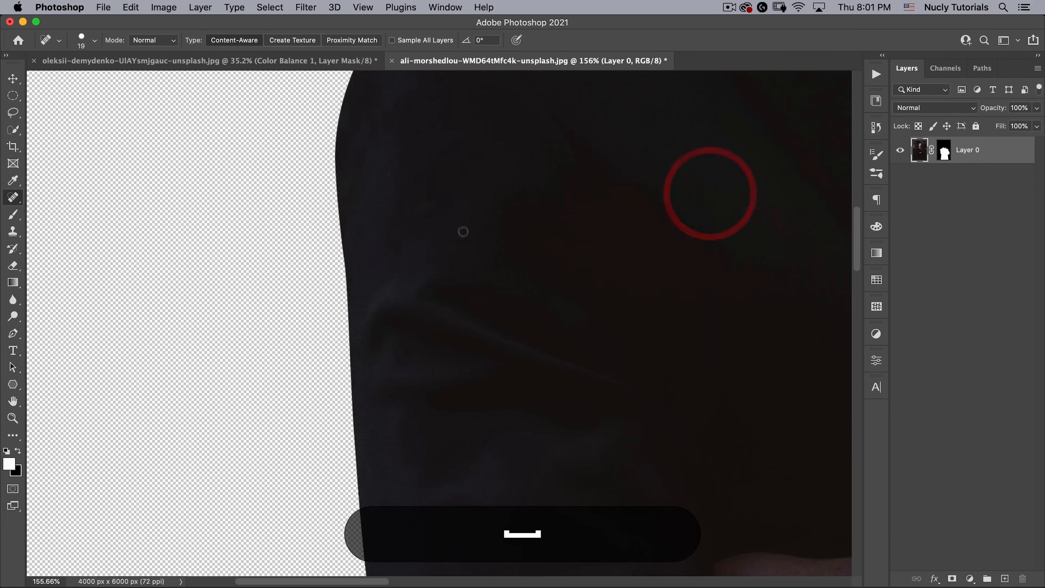
drag(517, 349, 409, 111)
mouse_move(689, 443)
mouse_down()
mouse_move(487, 289)
mouse_move(437, 278)
mouse_up()
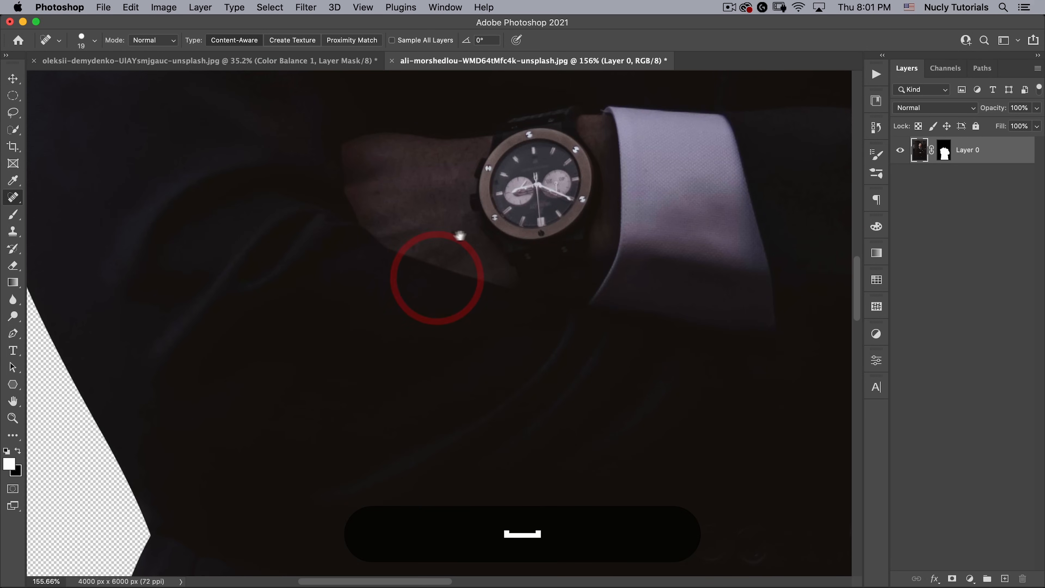
click(375, 192)
drag(589, 289, 314, 296)
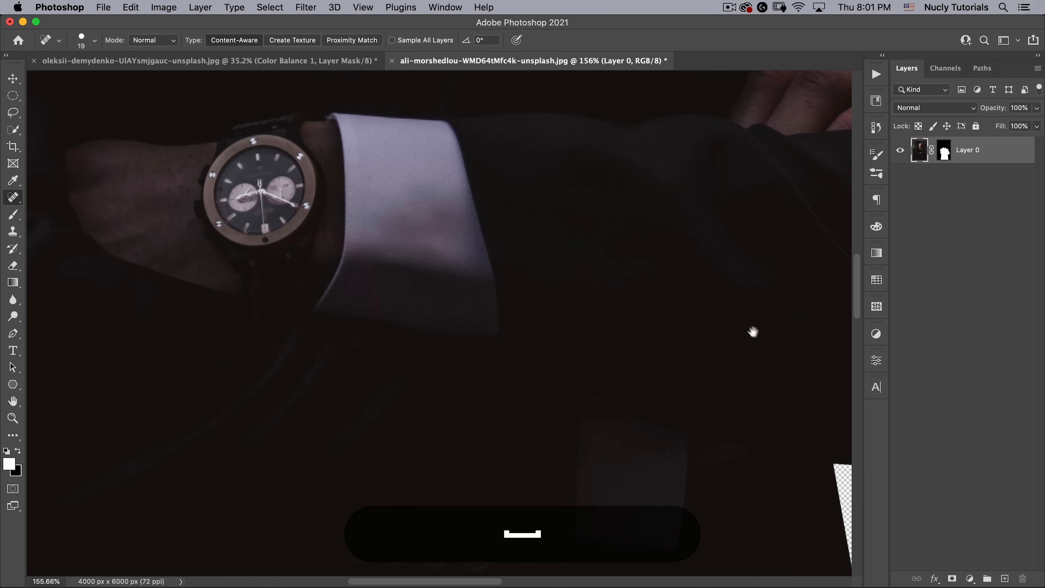
drag(692, 318, 570, 348)
click(521, 206)
mouse_move(794, 276)
mouse_down()
mouse_move(633, 328)
mouse_move(584, 379)
mouse_up()
drag(650, 309, 564, 341)
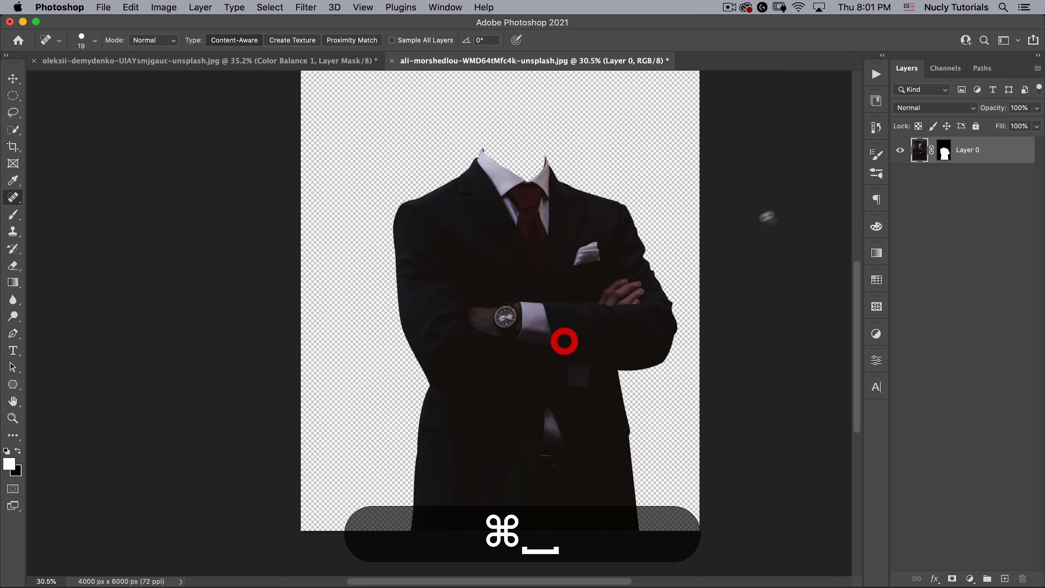
- Convert the masked suit layer to a smart object
key(v)
right_click(974, 147)
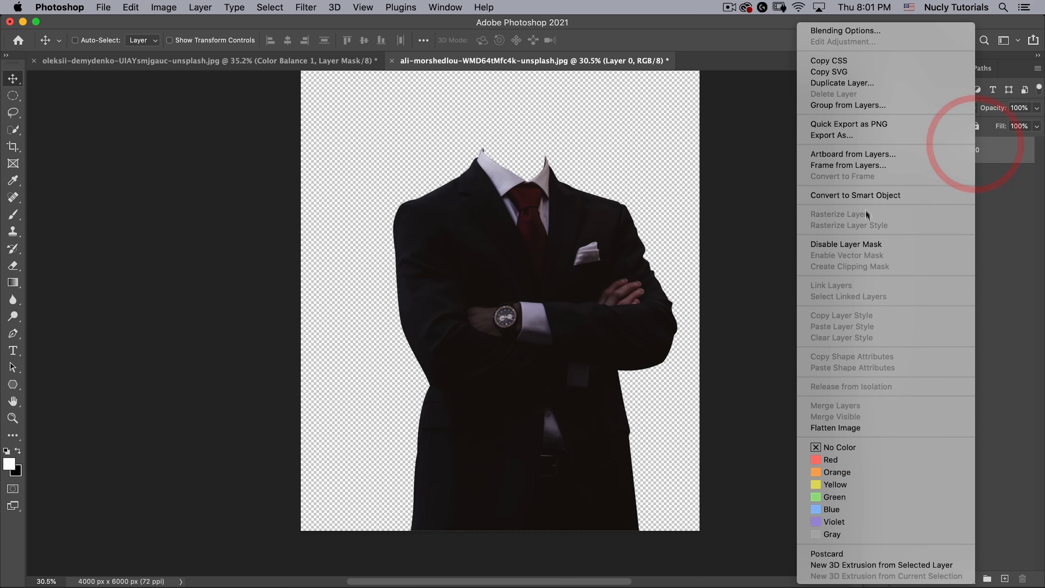
click(863, 195)
- Bring the suit smart object into the deer document and place it above all other layers, unclipped
drag(448, 62, 461, 115)
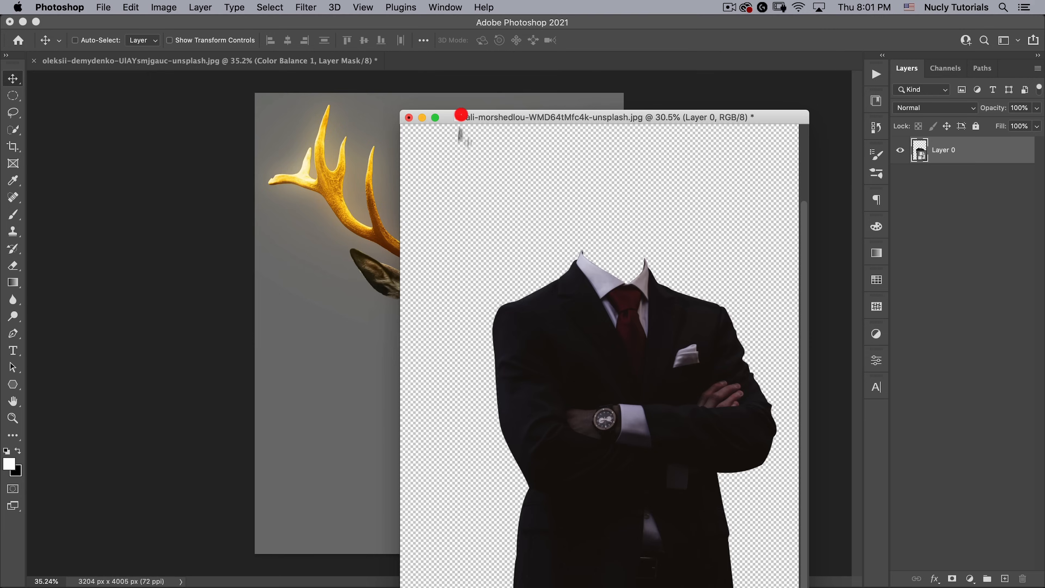
click(341, 207)
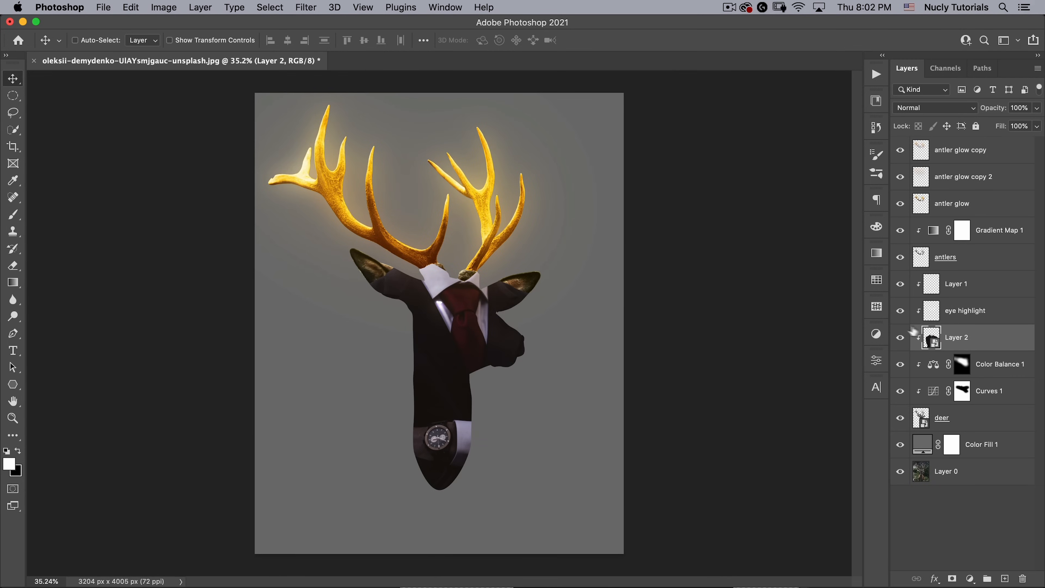
drag(959, 337, 1025, 139)
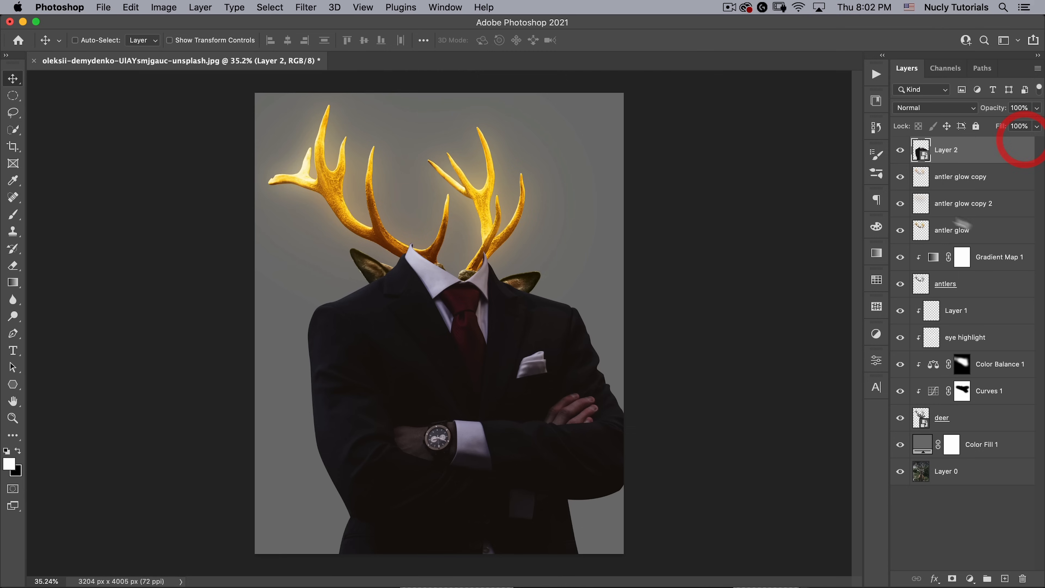
- Group all the deer and antler layers, from antler glow copy down to deer, and name the group "deer"
click(961, 176)
shift+click(968, 416)
key(super+shift+g)
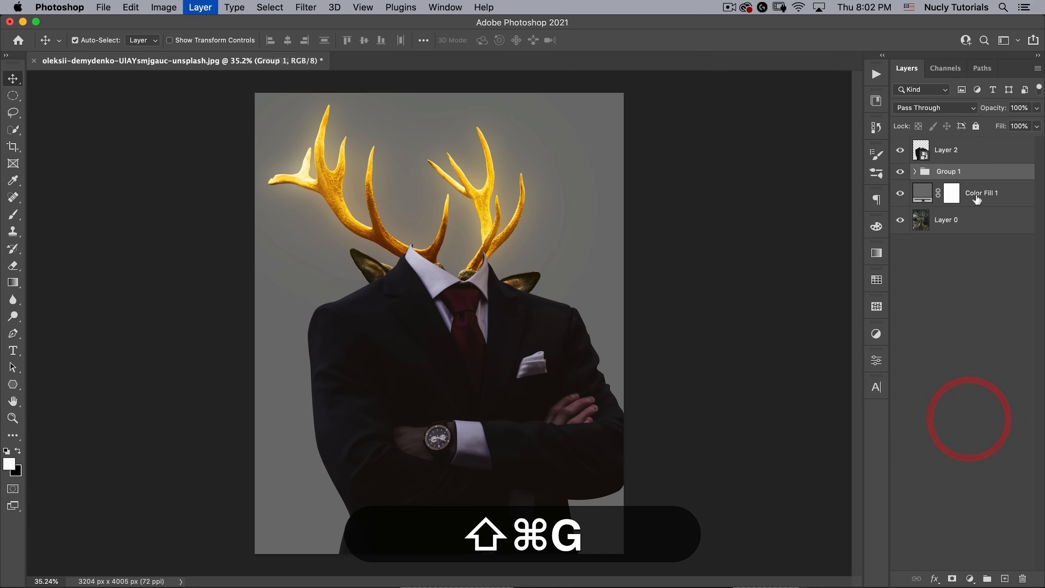
double_click(942, 170)
text(d)
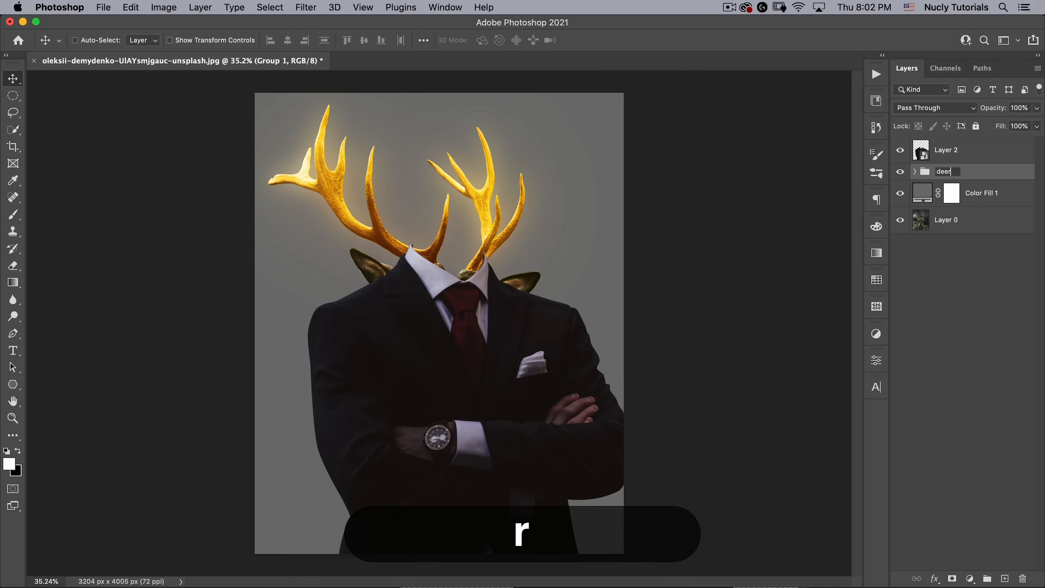
text(eer)
key(Return)
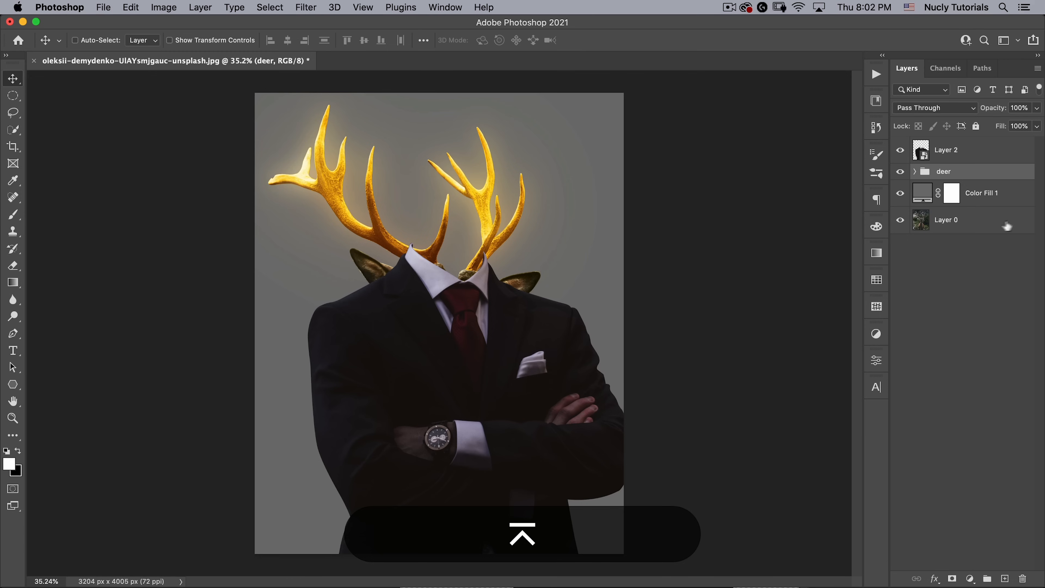
- Rename the placed suit layer as "suit"
click(950, 153)
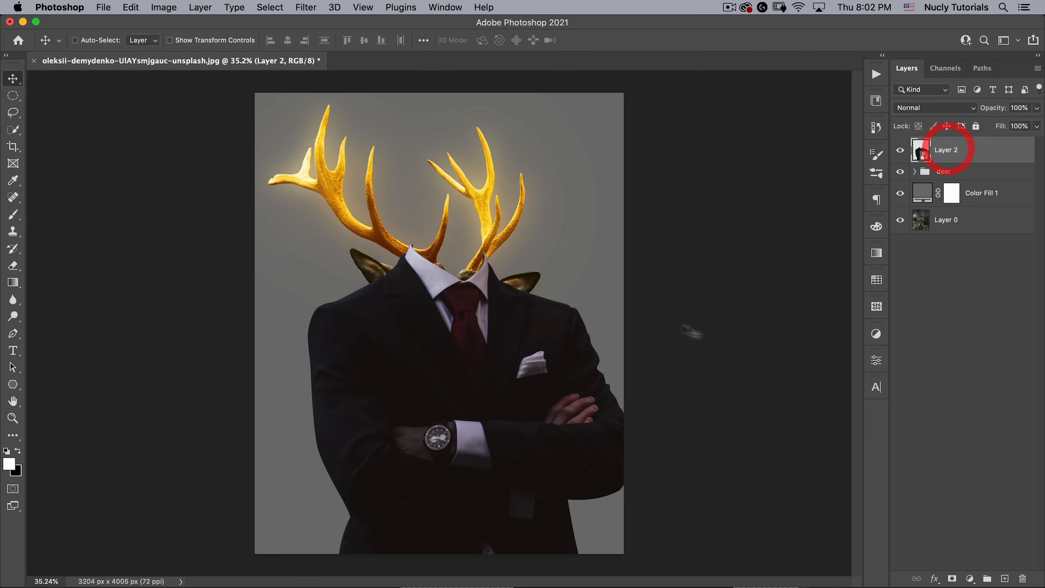
double_click(948, 151)
text(suit)
key(Return)
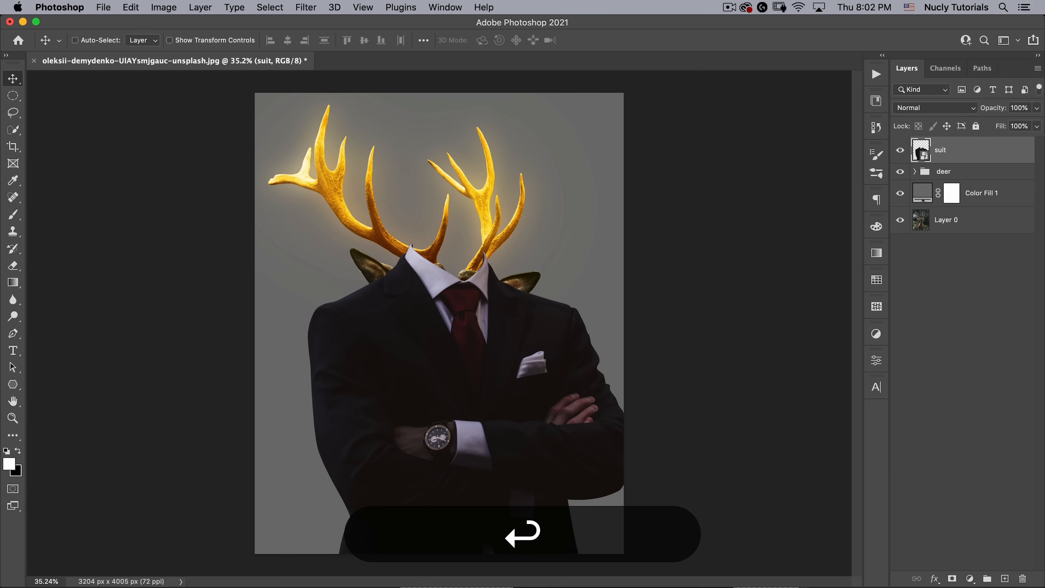
- Nudge the suit up and to the left so the shirt collar's edge meets the front of the deer's neck
drag(461, 304, 553, 356)
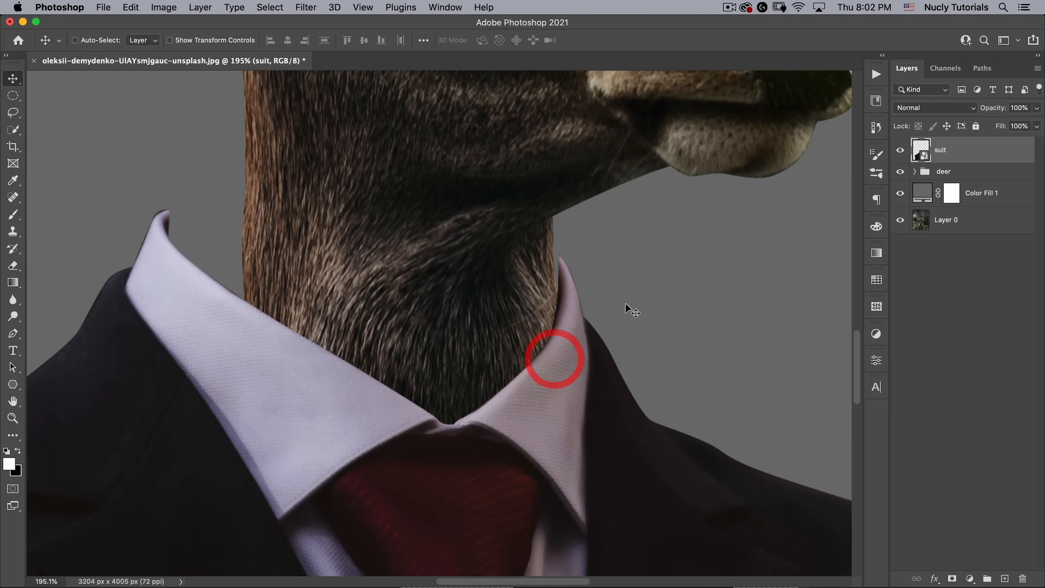
key(Left)
key(Up)
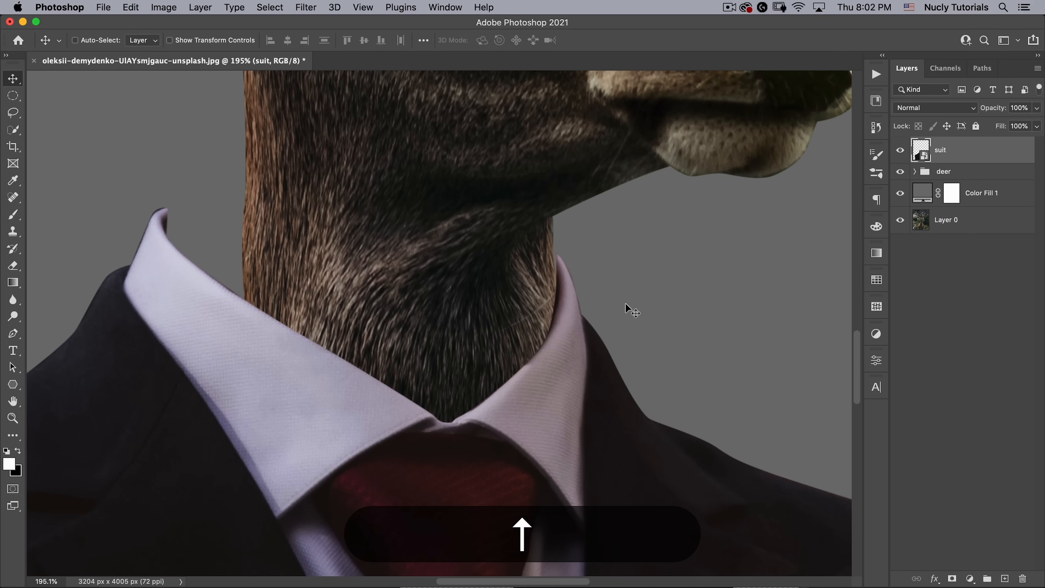
key(Left)
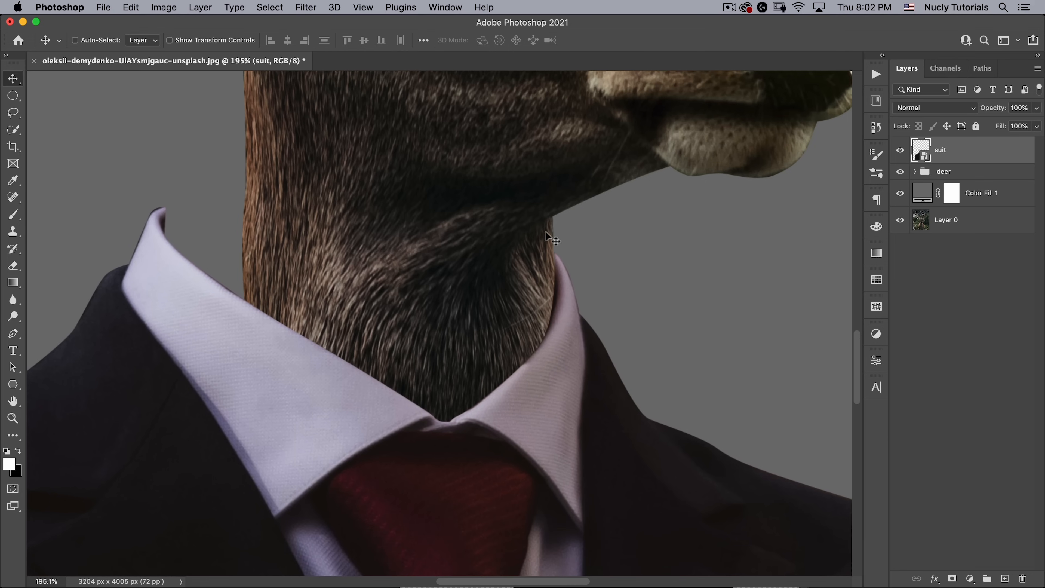
key(Up)
key(Left)
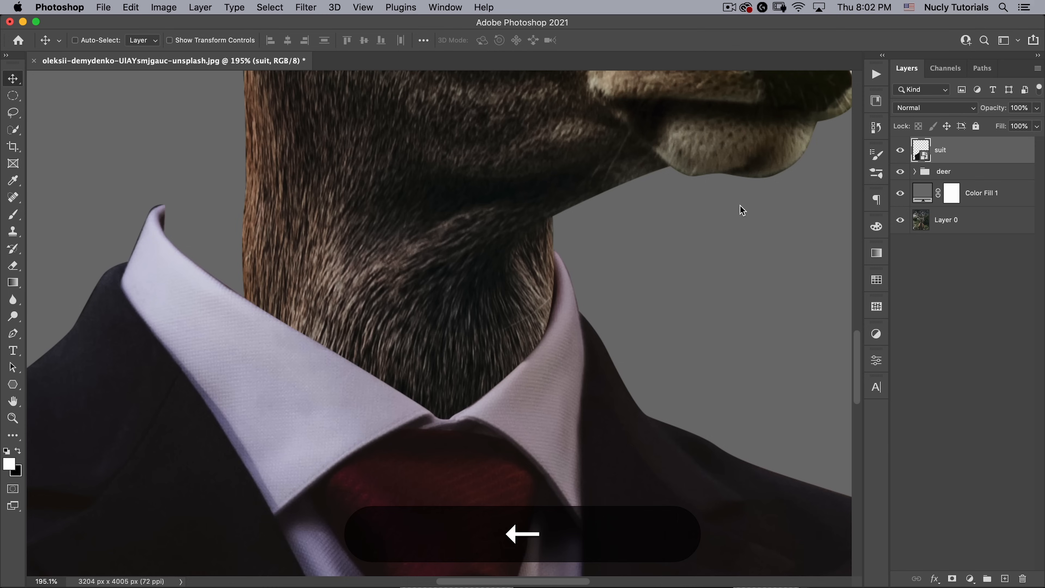
key(Left)
key(Up)
key(Right)
key(Left)
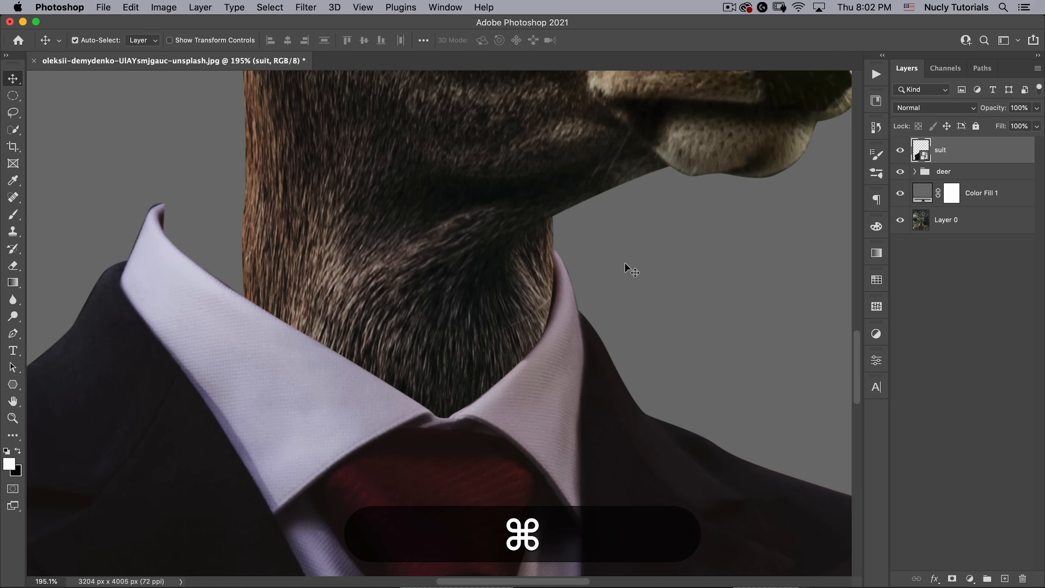
- Scale the suit to about 79.7% around a reference point on the front collar tip so the collar fits the deer's neck
key(super+t)
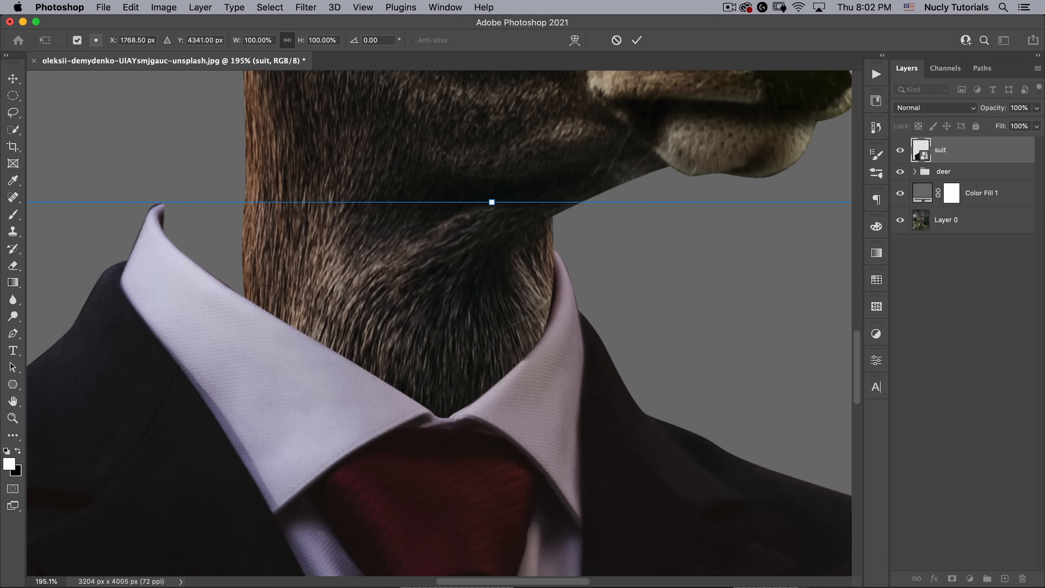
key(alt)
drag(379, 317, 553, 251)
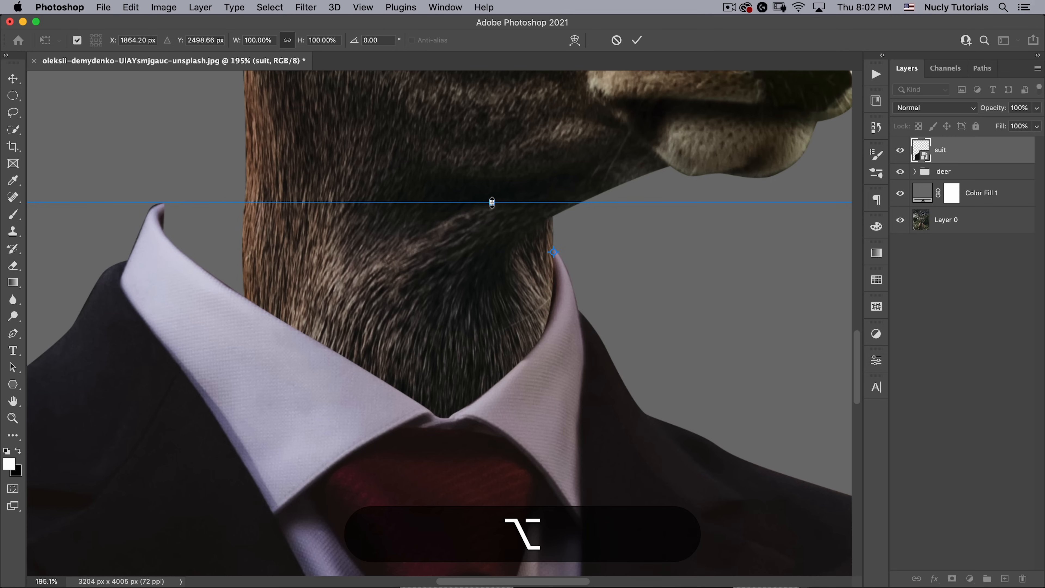
drag(491, 202, 493, 213)
drag(298, 210, 269, 228)
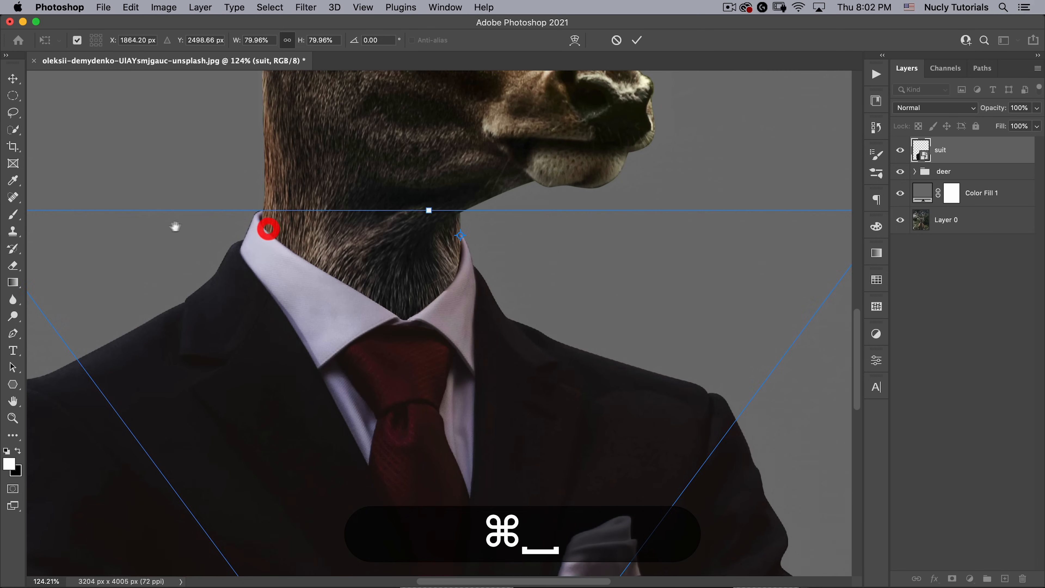
drag(177, 227, 503, 230)
drag(291, 214, 292, 213)
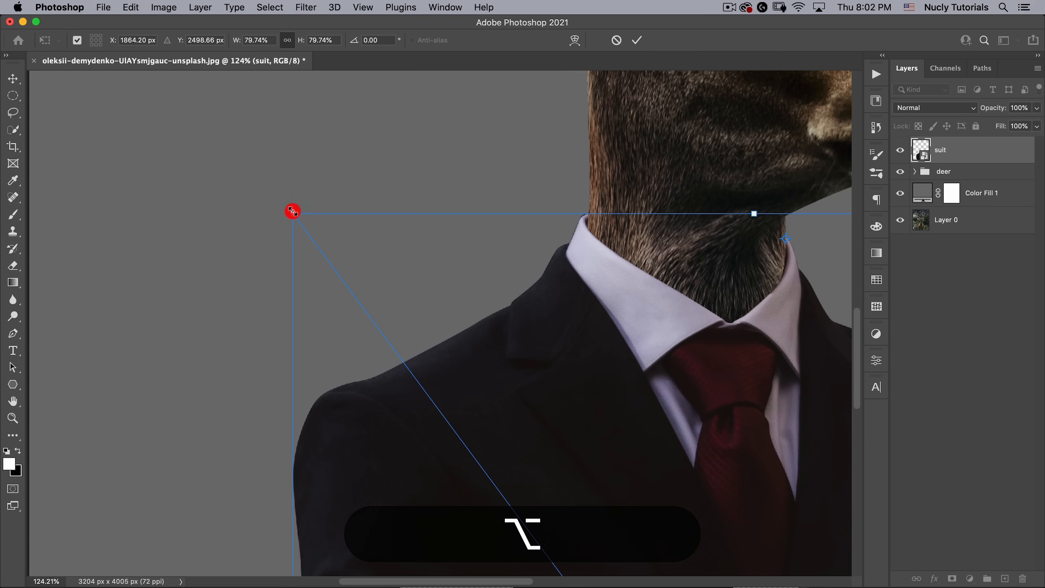
click(635, 40)
- Open the suit smart object's contents and add a white-filled layer beneath the suit to reveal the cutout's edges
drag(648, 192, 556, 157)
drag(491, 188, 577, 152)
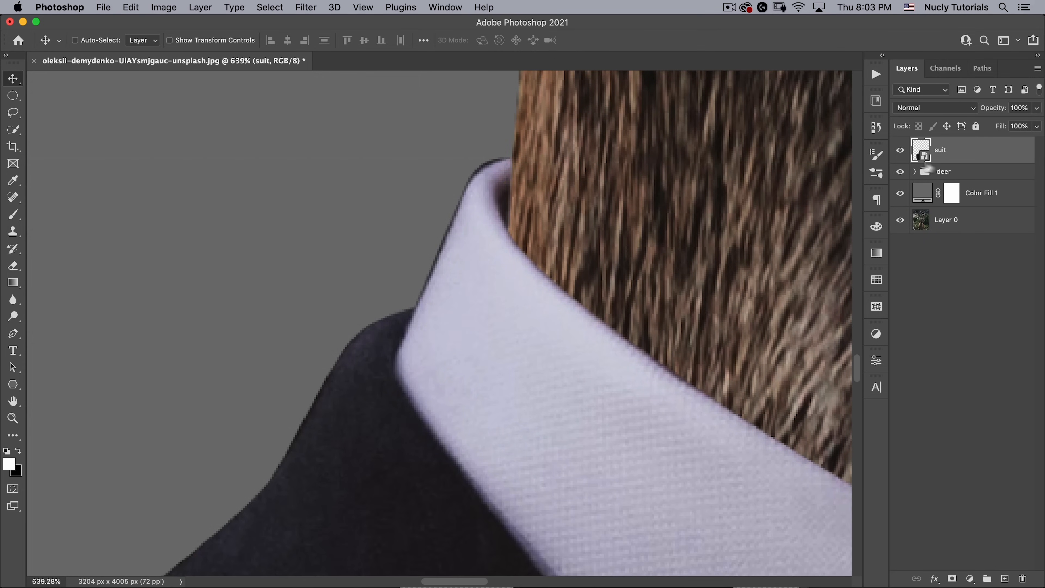
double_click(921, 154)
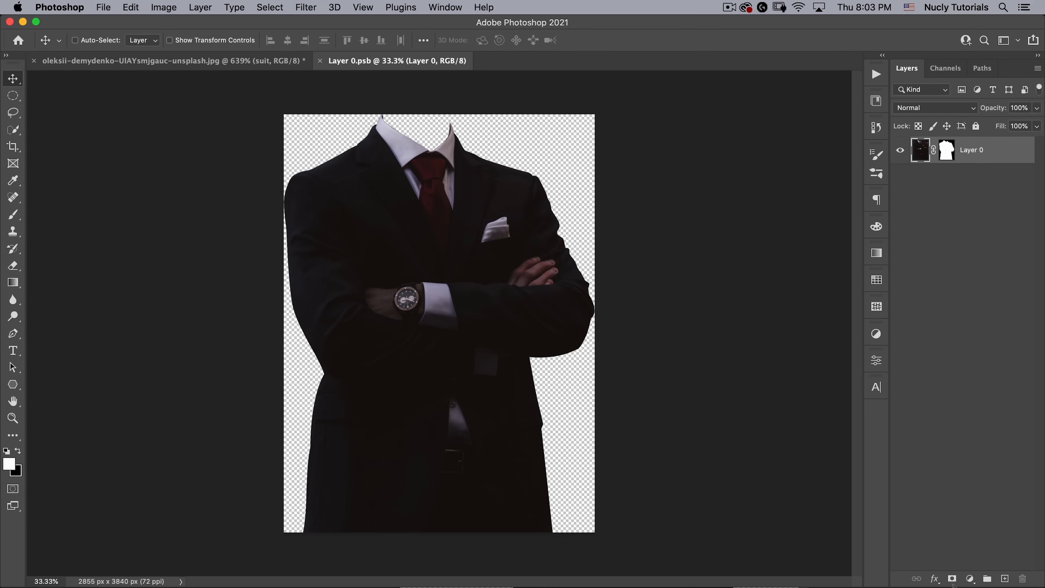
click(1005, 578)
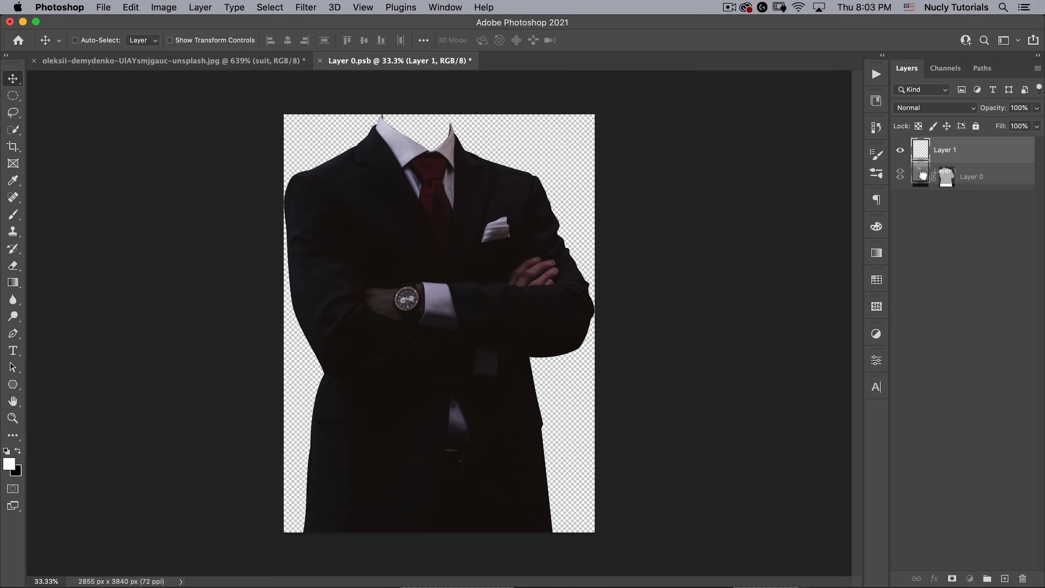
drag(921, 151, 924, 181)
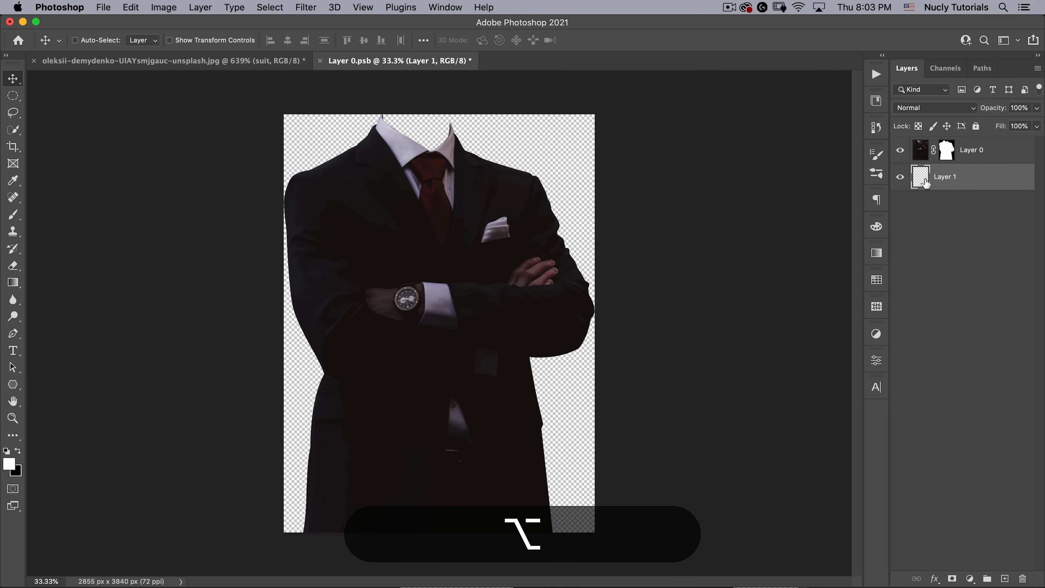
key(alt+BackSpace)
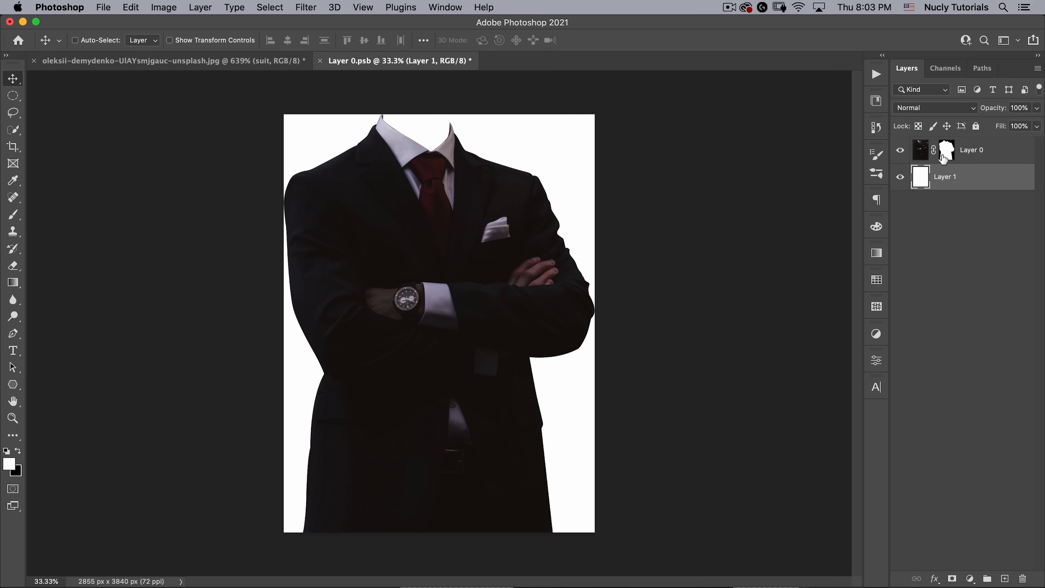
- Target the suit's layer mask for refining the dark fringe at the shirt collar's tip
click(947, 152)
drag(374, 120, 486, 80)
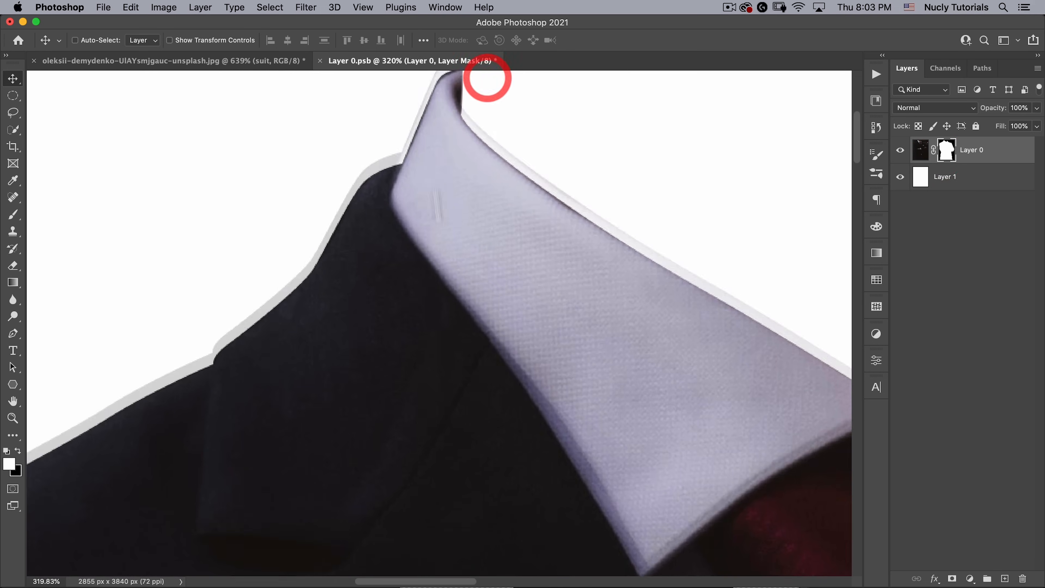
drag(439, 121, 452, 269)
drag(447, 220, 483, 196)
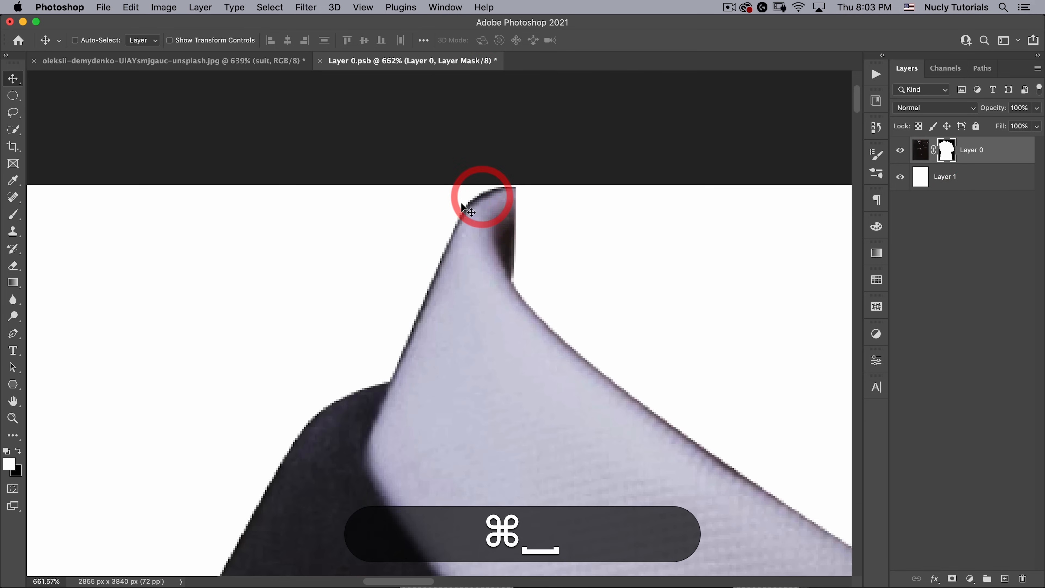
- Set the brush size to 8 px and paint black on Layer 0's mask over the dark fringe at the left collar's tip
key(b)
drag(404, 217, 117, 247)
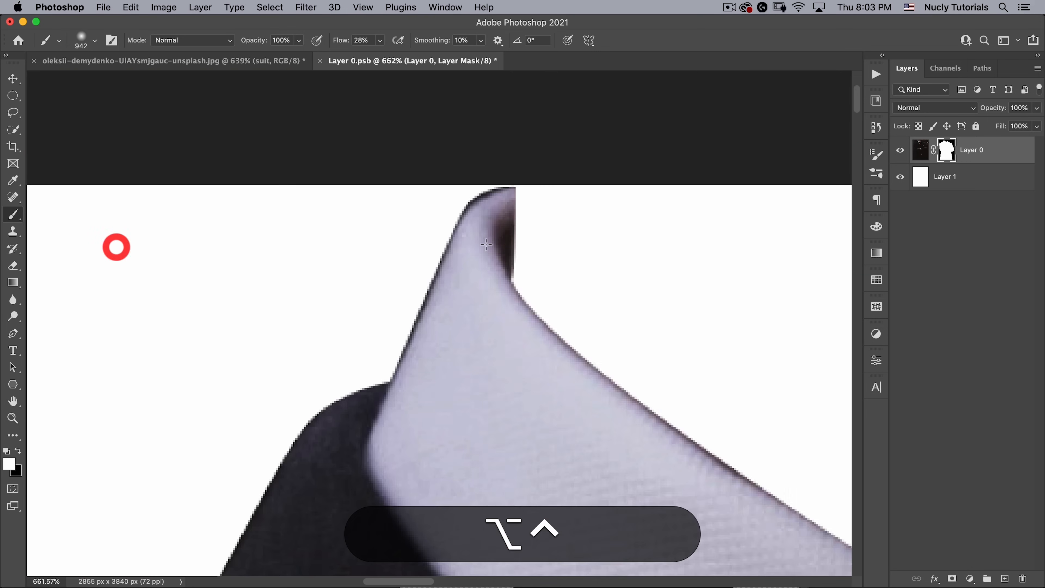
right_click(485, 244)
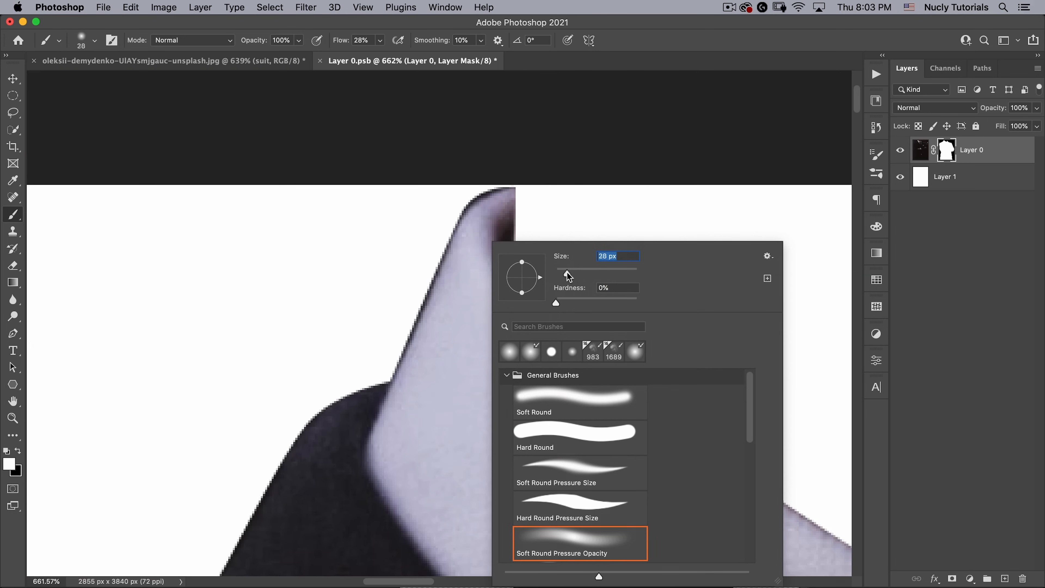
drag(423, 217, 392, 225)
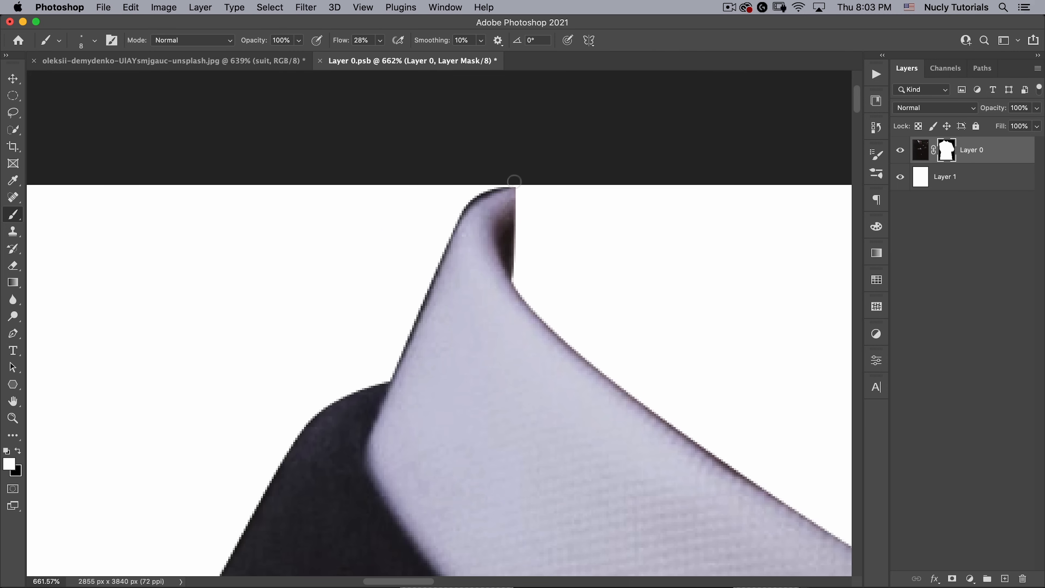
click(495, 183)
key(super+z)
click(946, 151)
key(x)
mouse_move(481, 190)
mouse_down()
mouse_move(514, 178)
mouse_move(461, 198)
mouse_up()
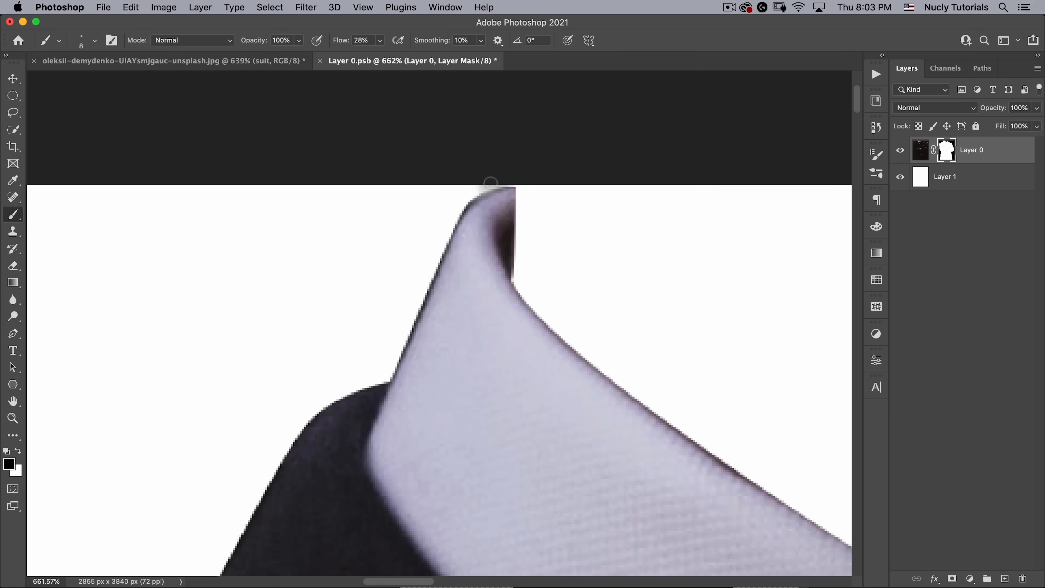
- Set the brush flow to 100% and mask out the dark fringe along the left collar's outer edge down to the shoulder
drag(341, 41, 497, 35)
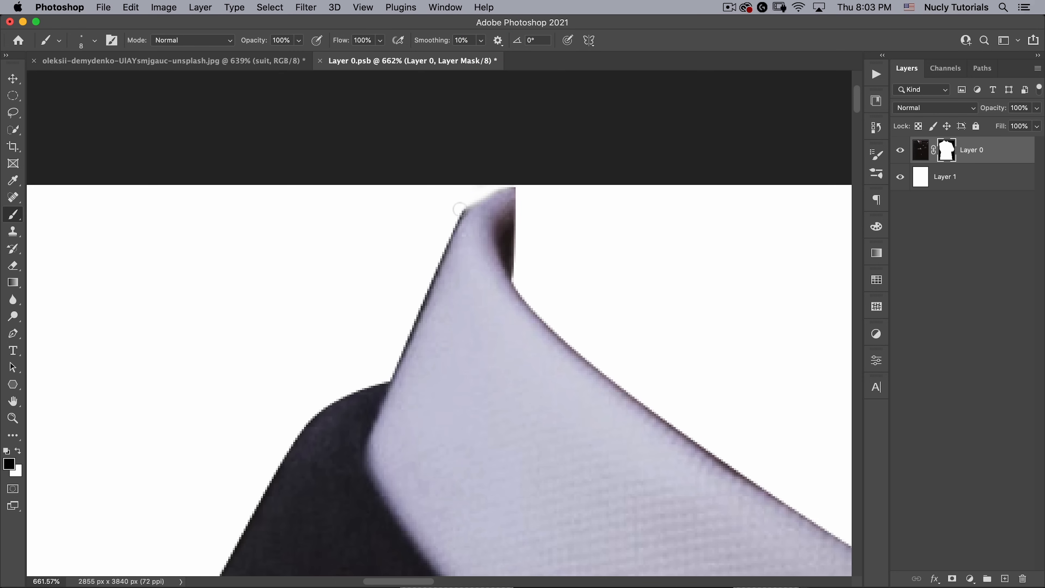
click(439, 253)
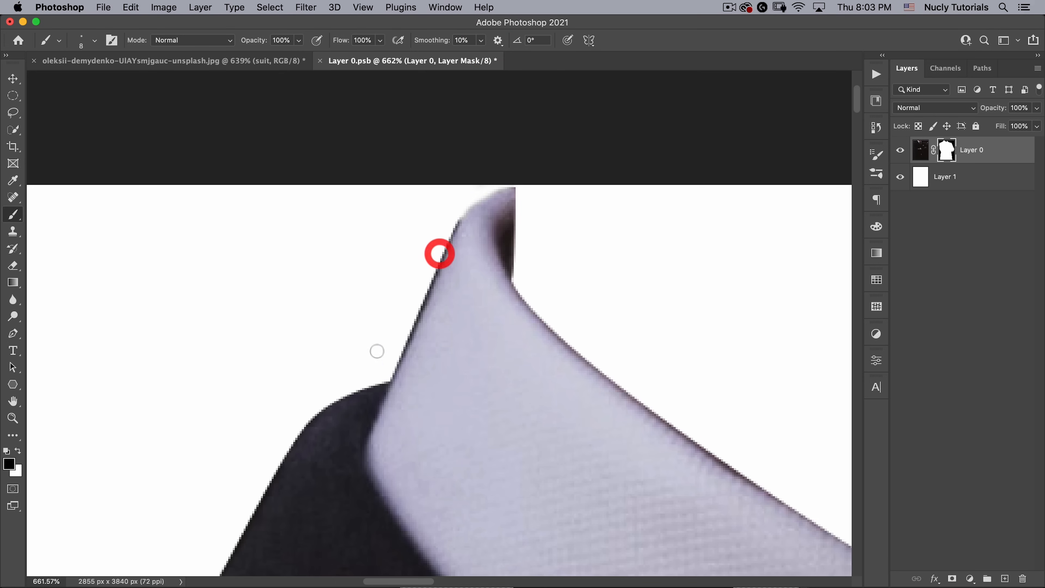
shift+click(389, 375)
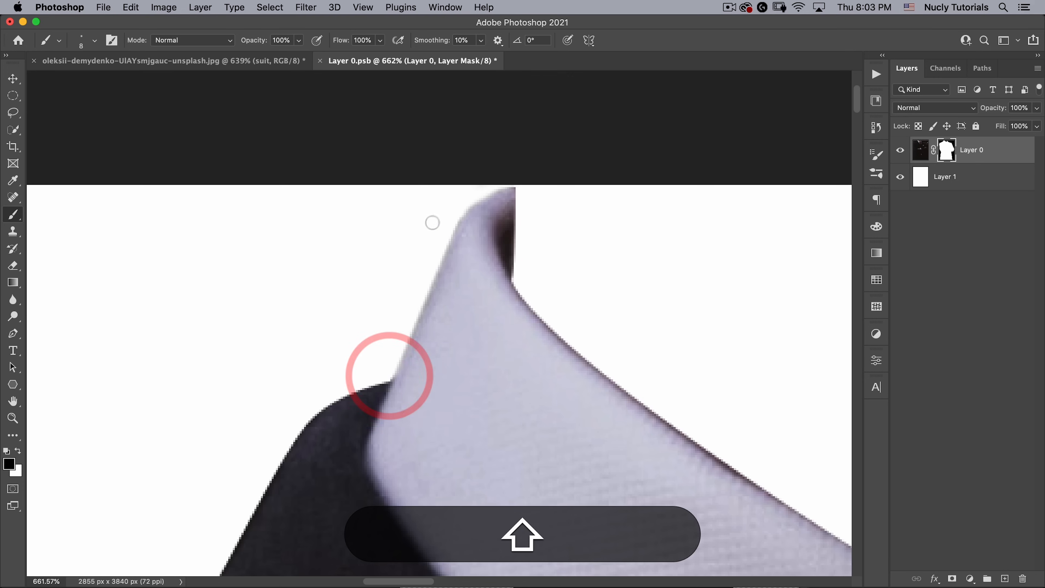
click(426, 244)
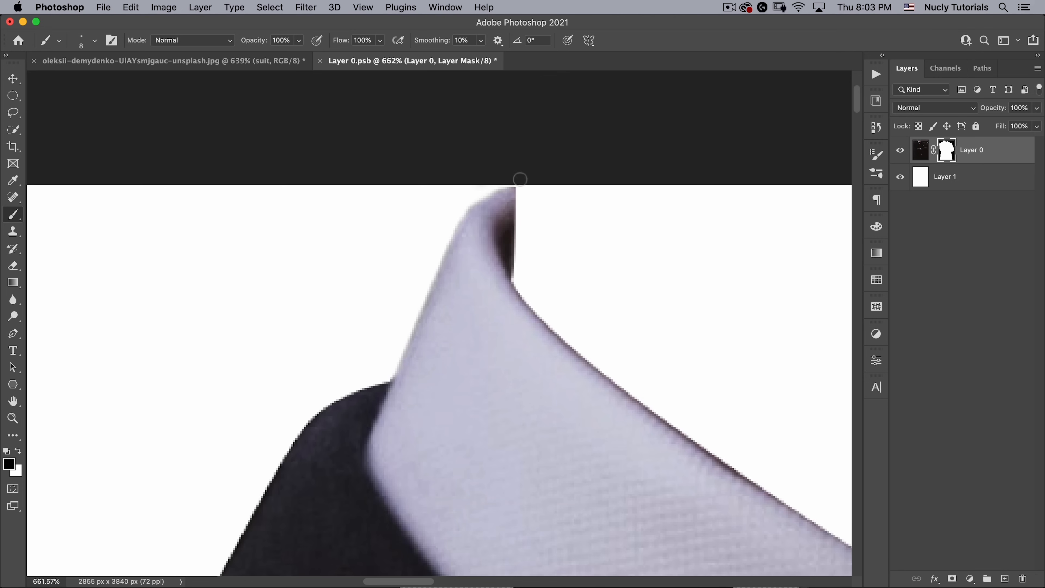
drag(520, 180, 491, 208)
- Paint black on the mask to remove the fringe along the outer edge of the right collar's tip
drag(489, 208, 142, 181)
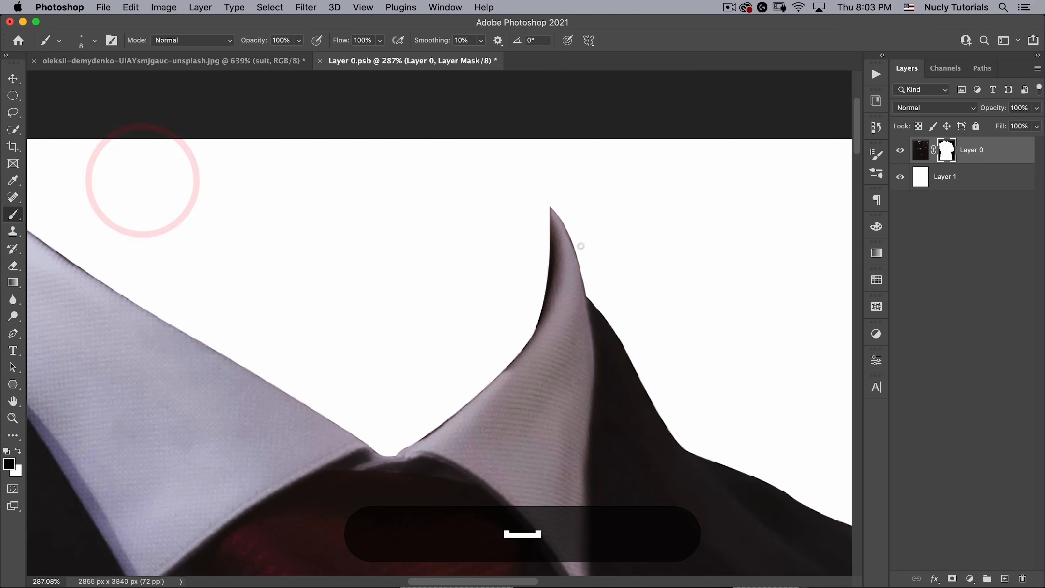
drag(580, 251, 609, 233)
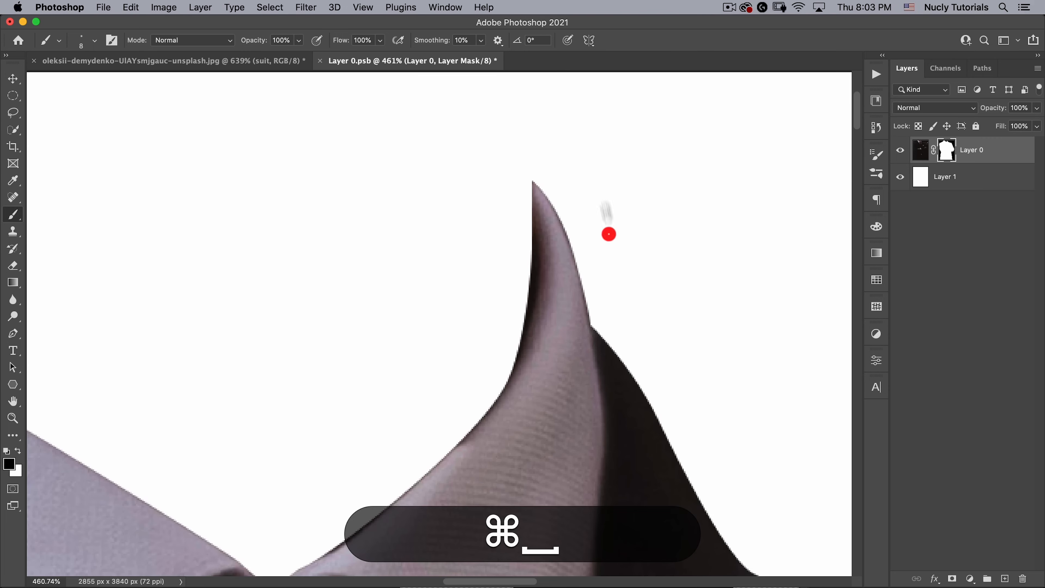
click(575, 239)
shift+click(531, 170)
mouse_move(576, 180)
mouse_down()
mouse_move(510, 235)
mouse_move(464, 298)
mouse_up()
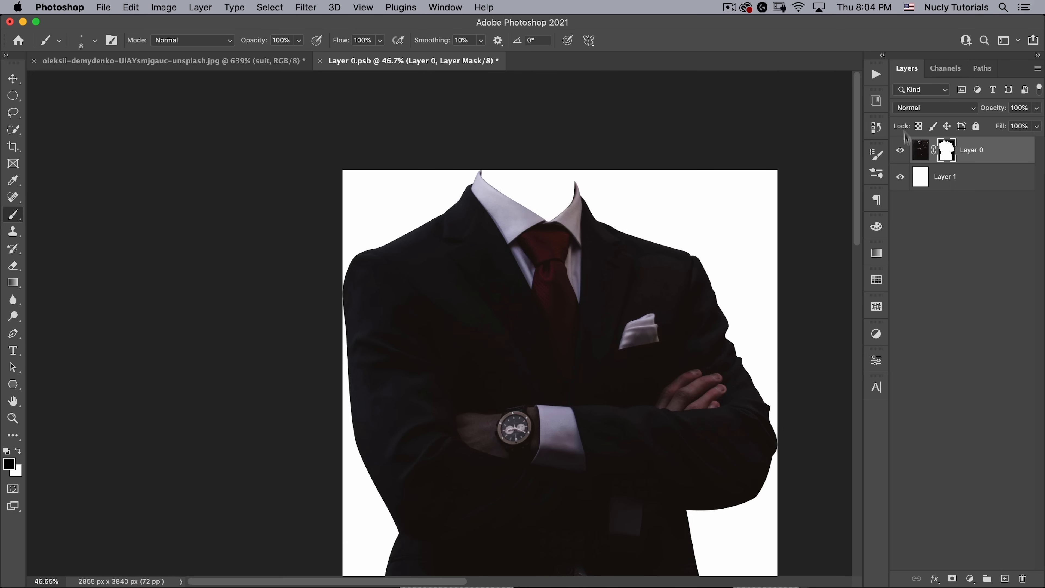
- Delete the white Layer 1, then close Layer 0.psb with its changes saved
drag(926, 182, 1022, 578)
key(super+w)
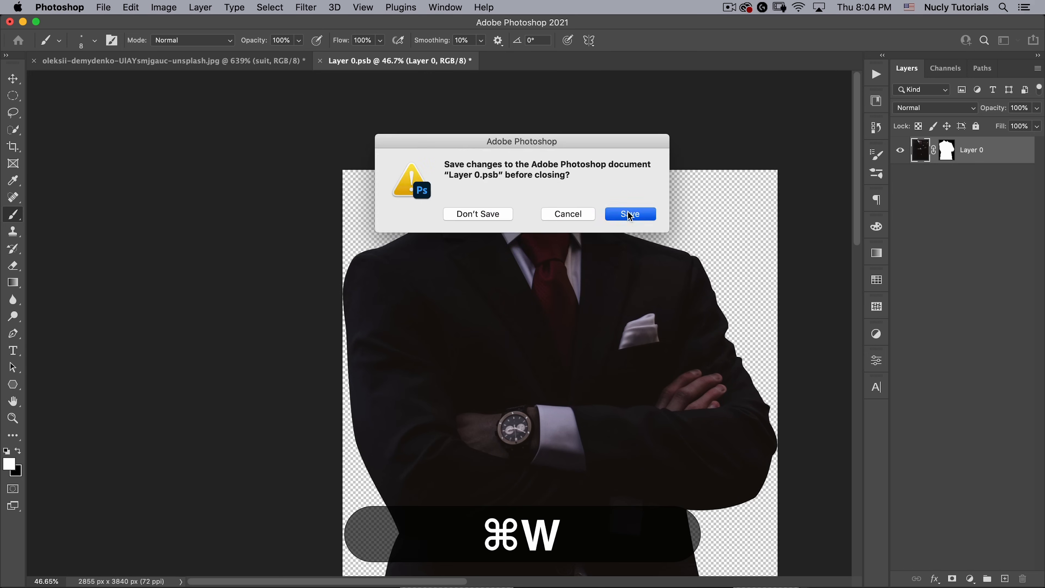
click(625, 210)
key(super+space)
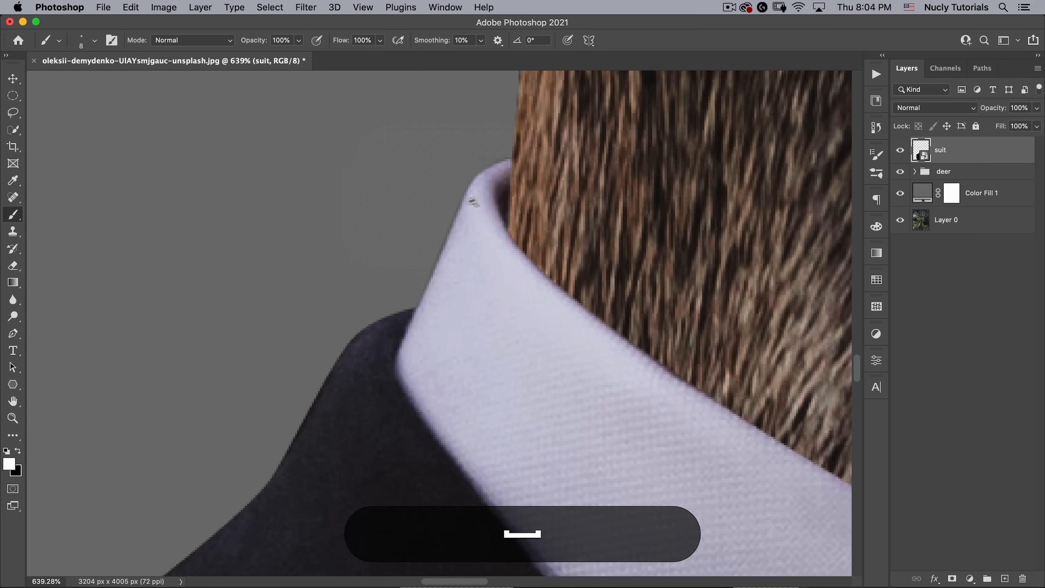
drag(473, 206, 355, 275)
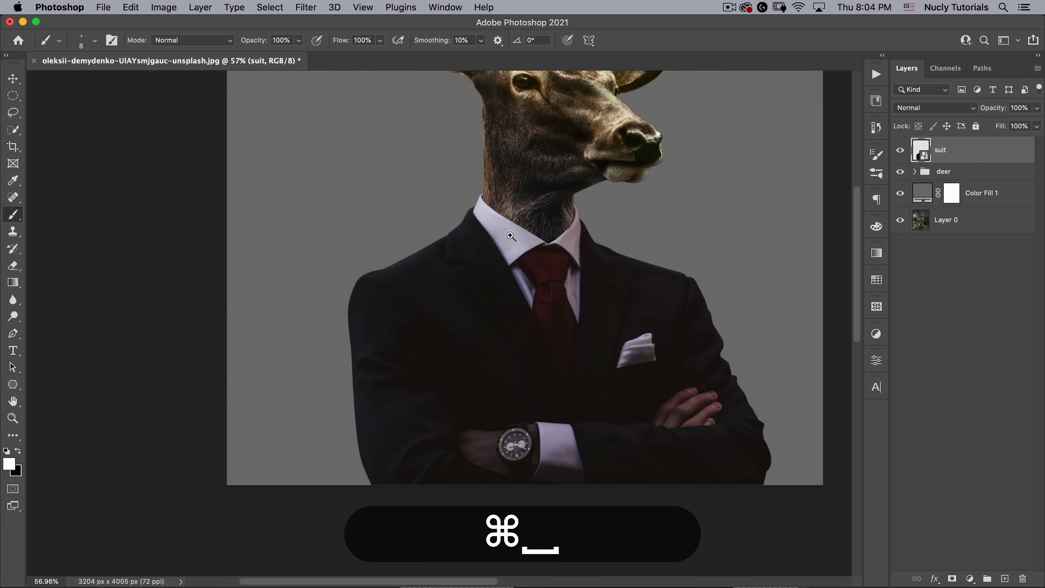
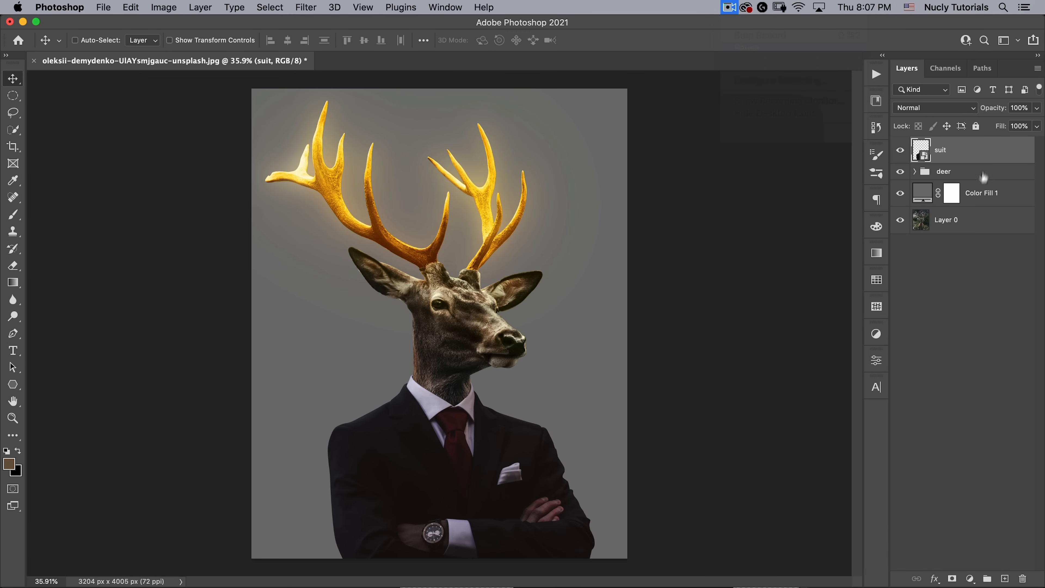
- Add a Curves adjustment clipped to the suit layer and neutralise its color cast by sampling the jacket as the gray point
click(974, 572)
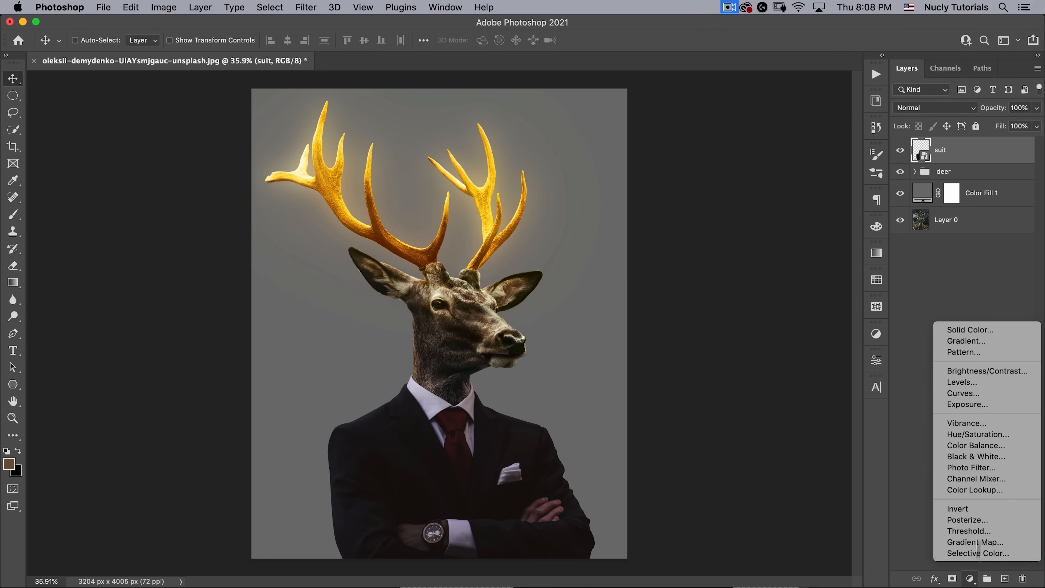
click(969, 395)
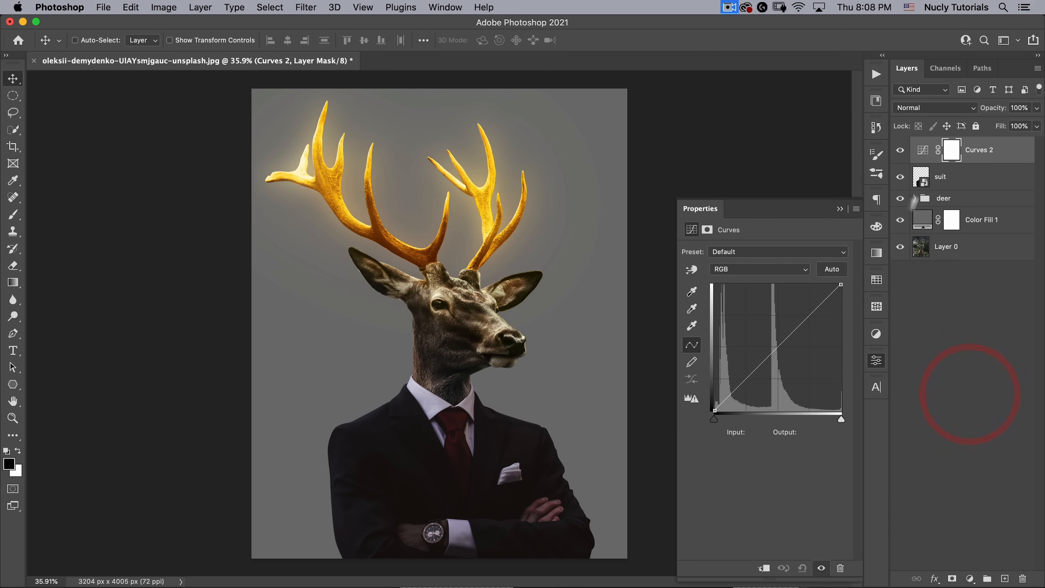
click(764, 568)
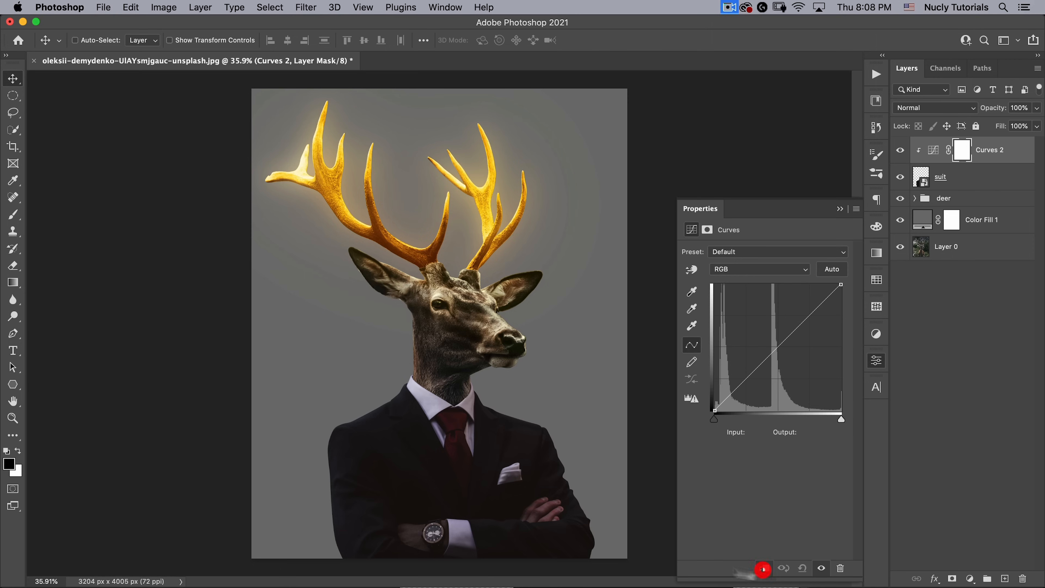
click(693, 310)
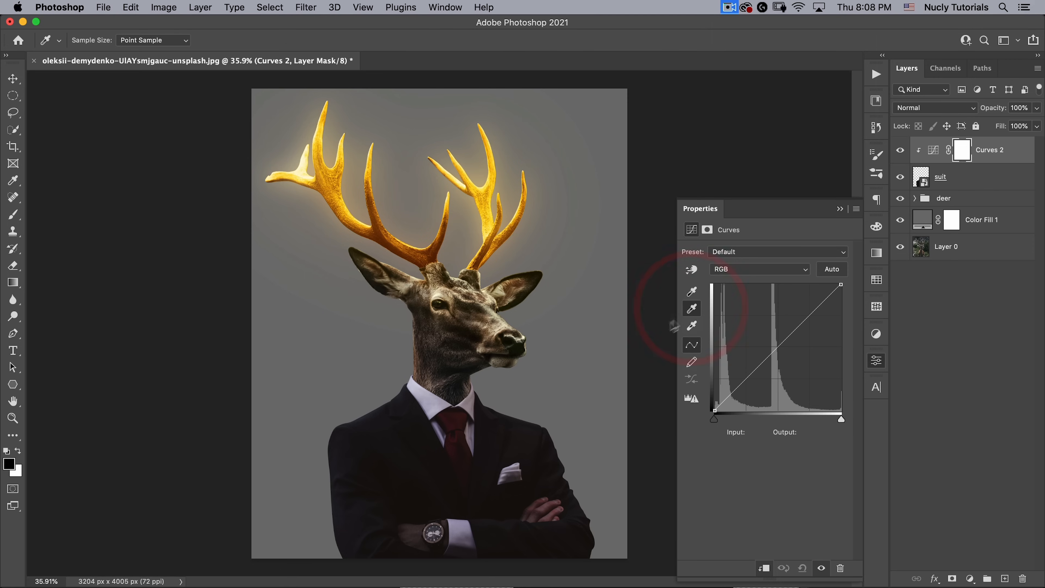
click(393, 437)
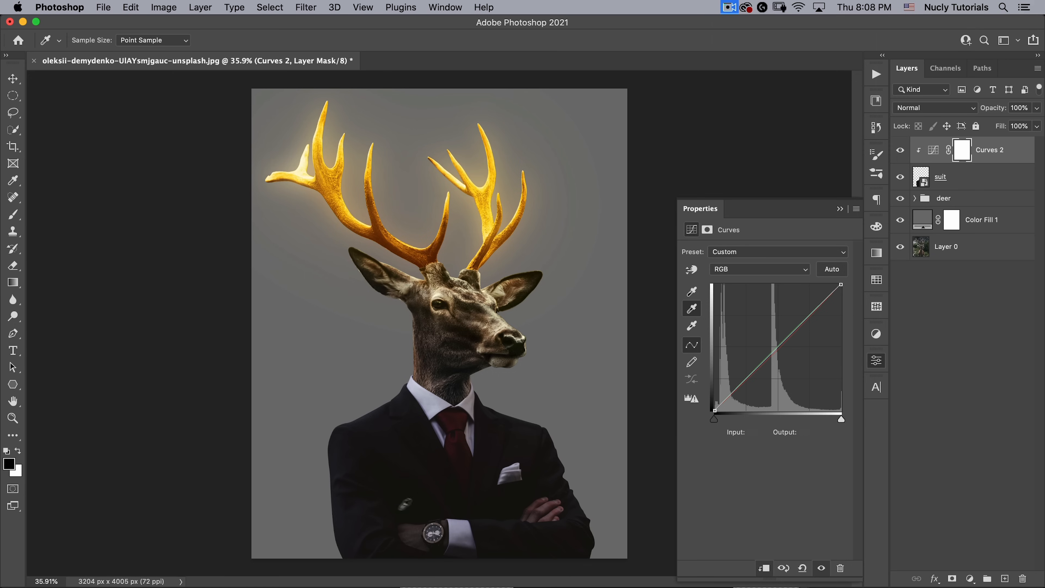
- Brighten the suit with an RGB curve point at input 124, output 187, and move the black point to input 7
click(747, 268)
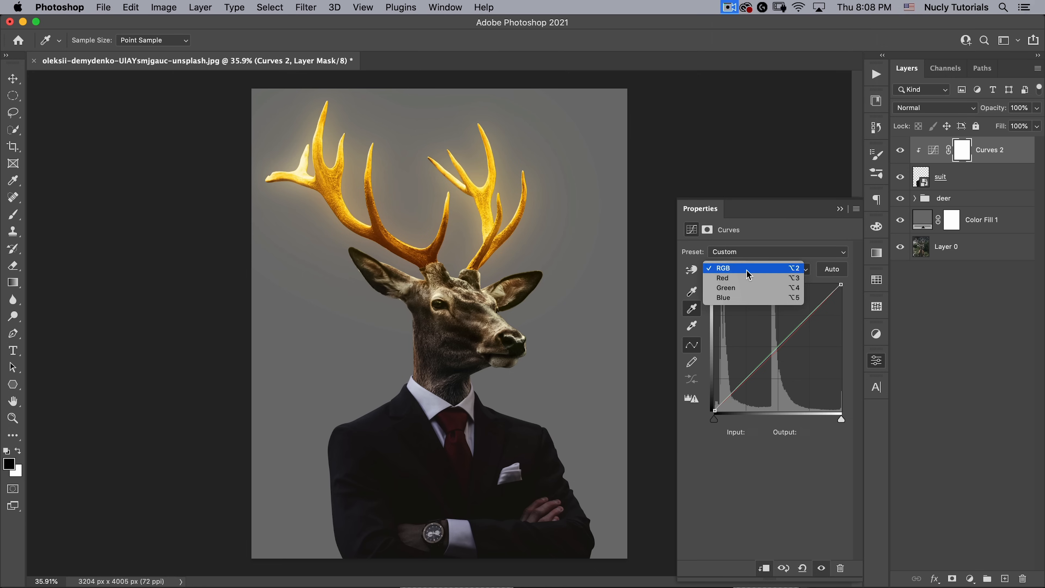
click(755, 243)
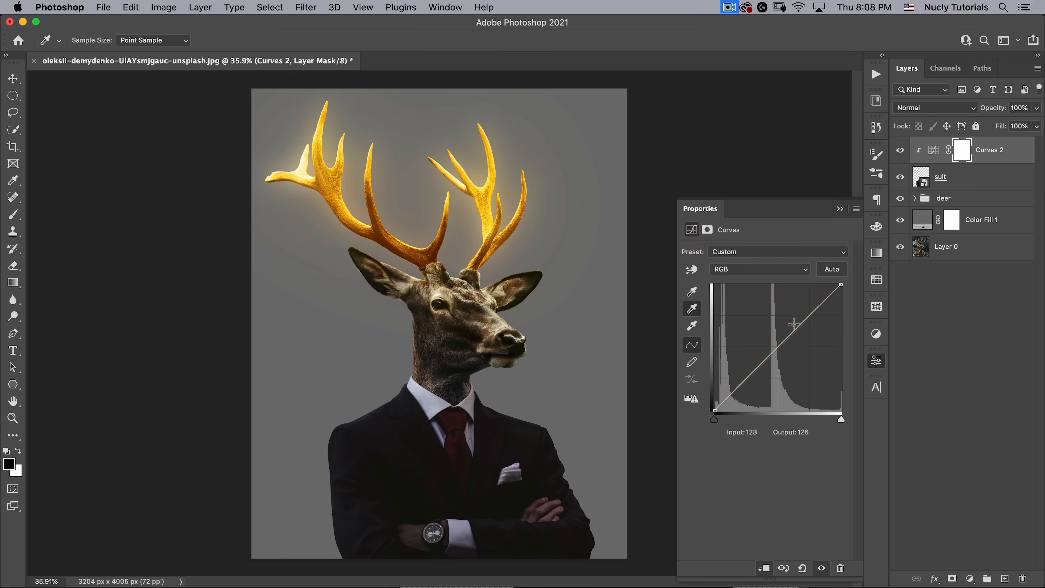
drag(783, 337, 773, 321)
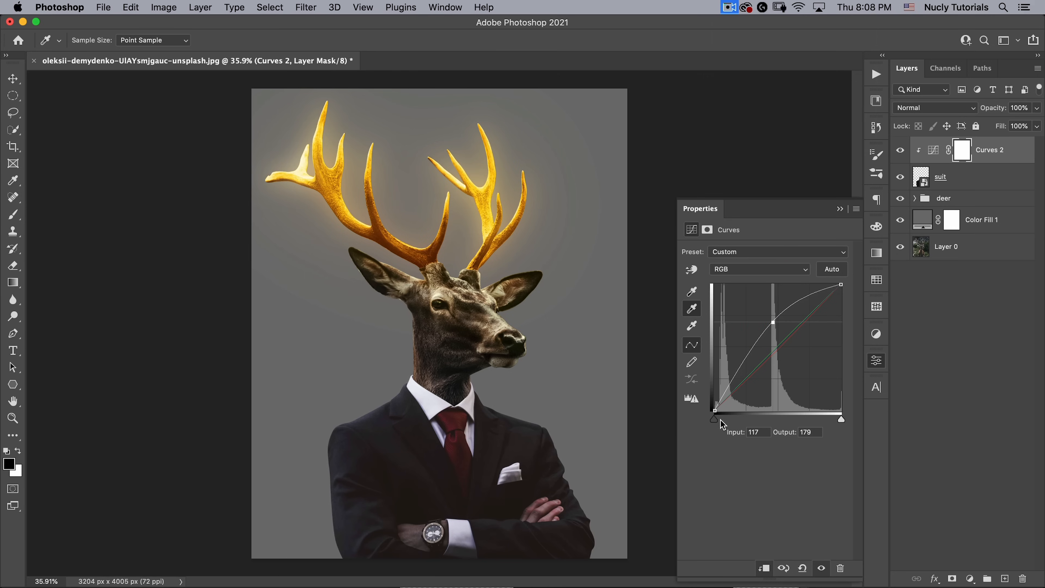
drag(714, 419, 717, 419)
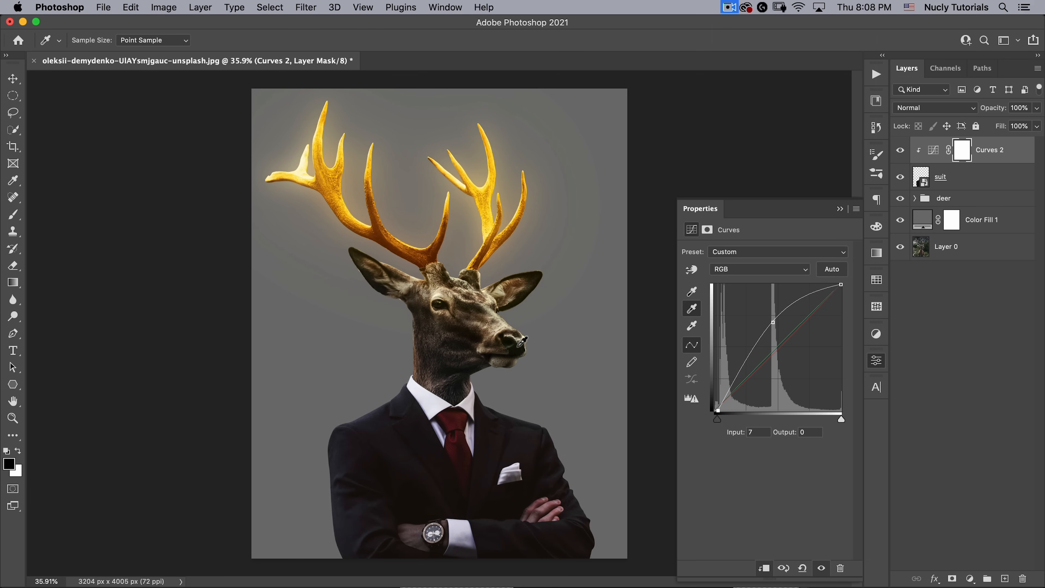
drag(773, 323, 775, 319)
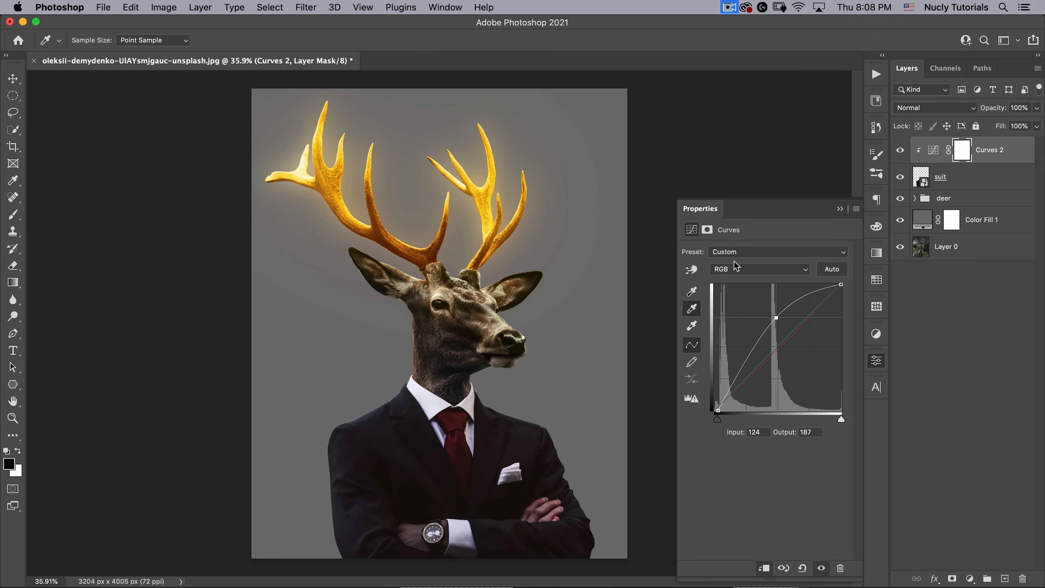
- Slightly lower the midtones of the Curves adjustment's Red channel with a point at output 128
click(739, 271)
click(738, 274)
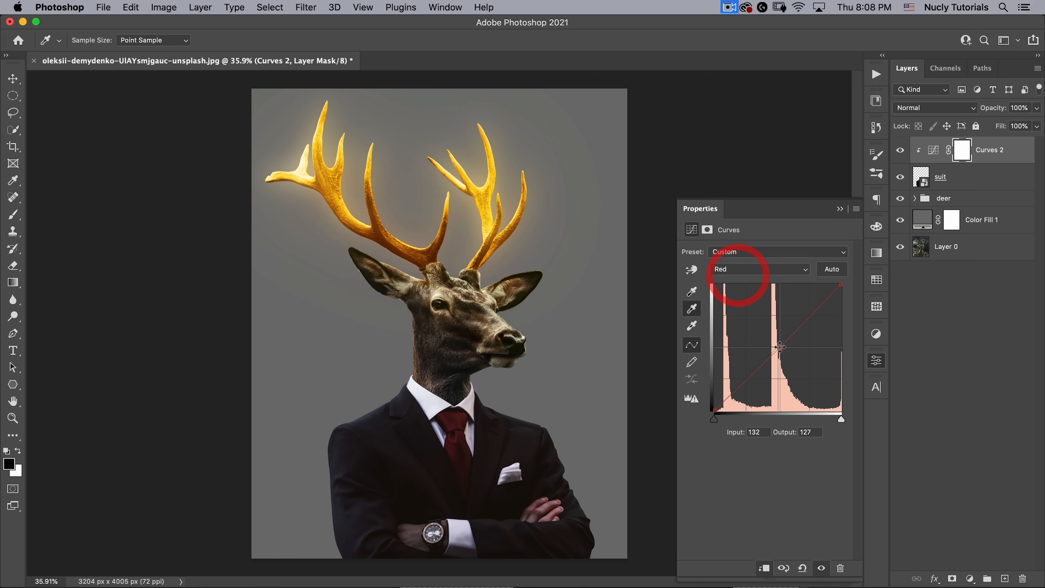
click(781, 348)
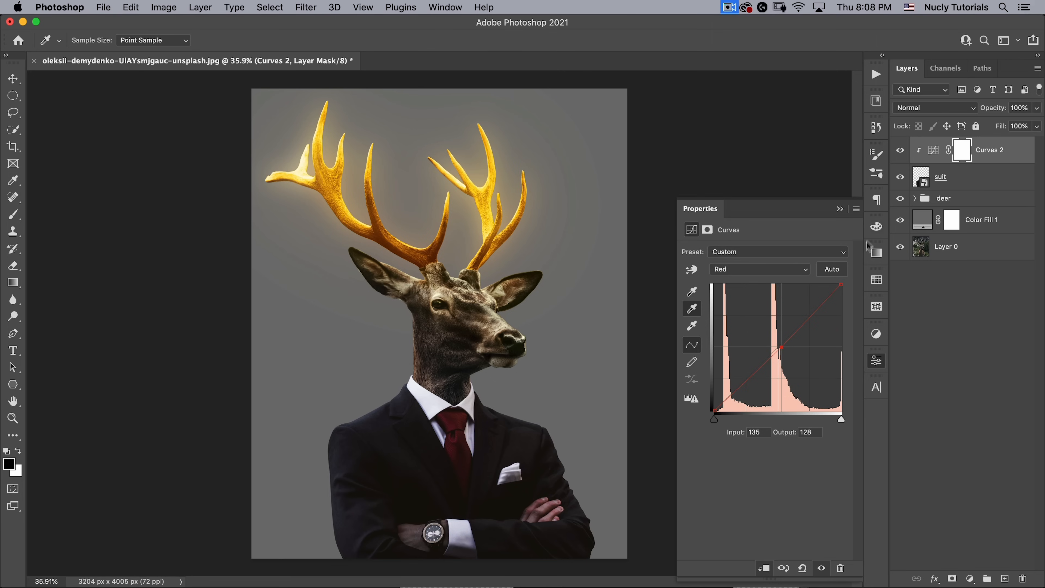
click(877, 361)
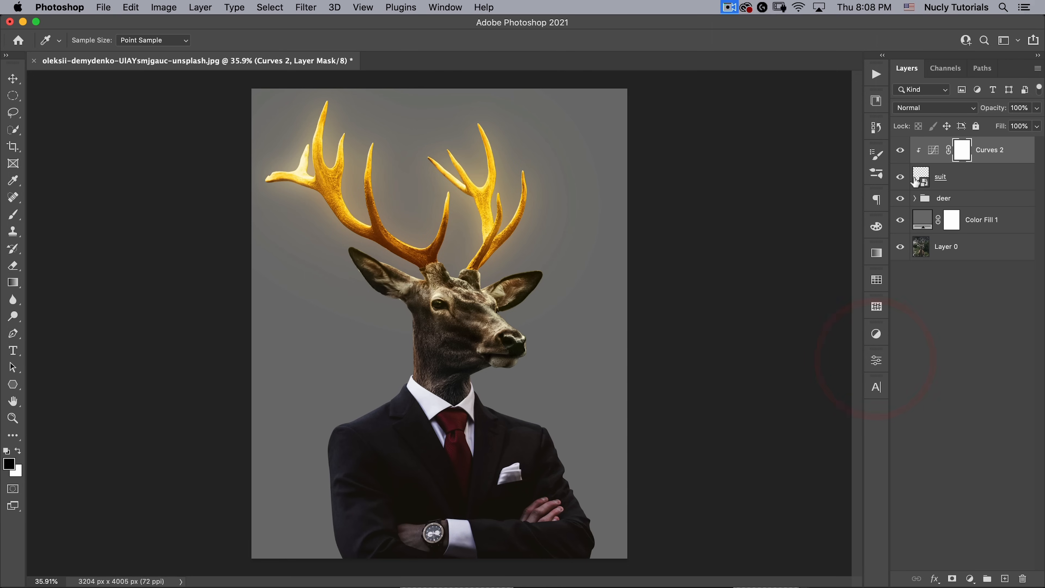
- Duplicate the suit layer together with its Curves adjustment and merge the two copies into one layer
shift+click(979, 181)
drag(981, 181, 993, 158)
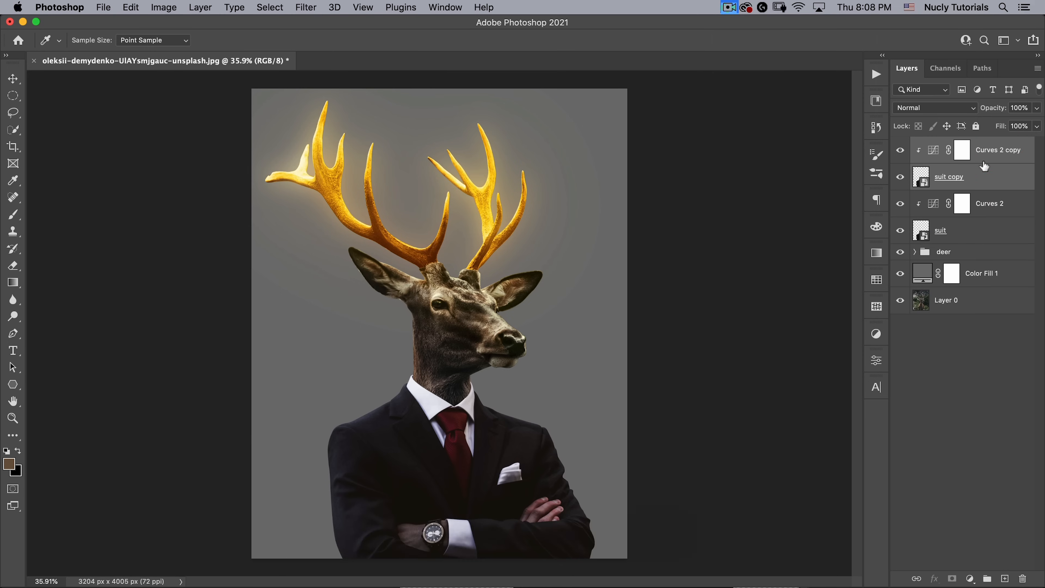
key(super+e)
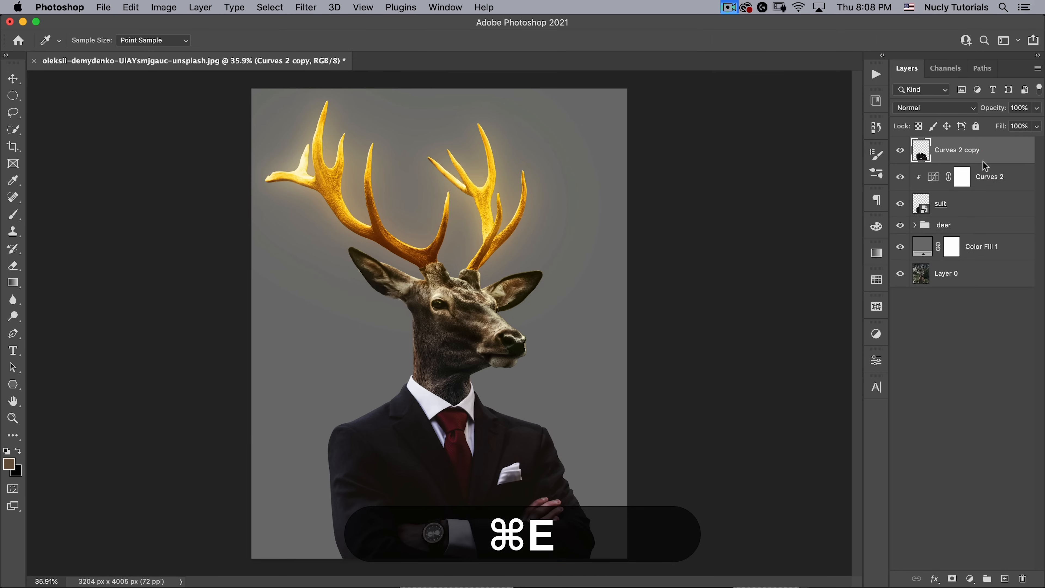
- Rename the merged suit copy as glow
key(v)
double_click(947, 151)
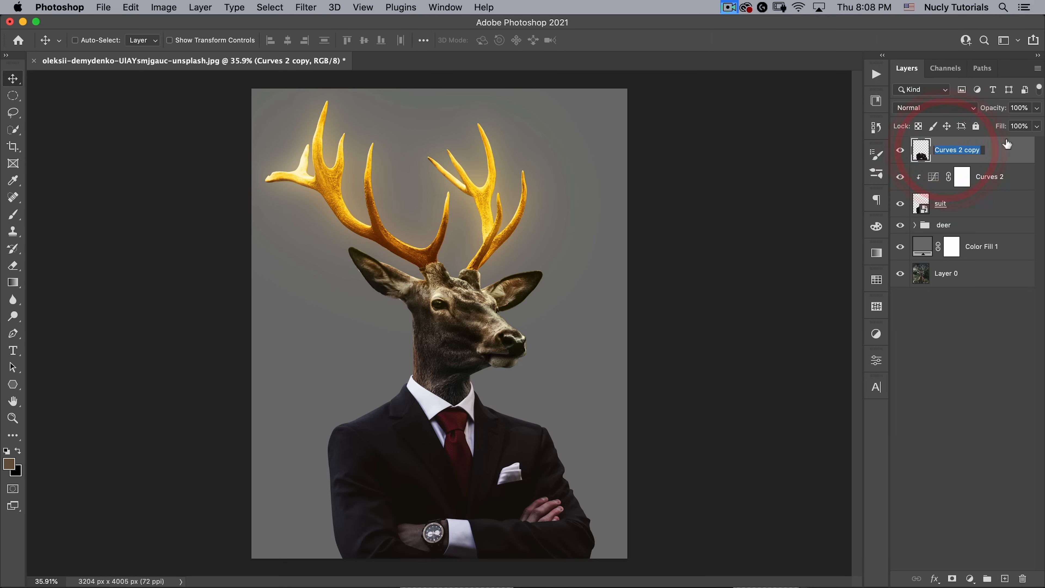
text(glow)
key(Return)
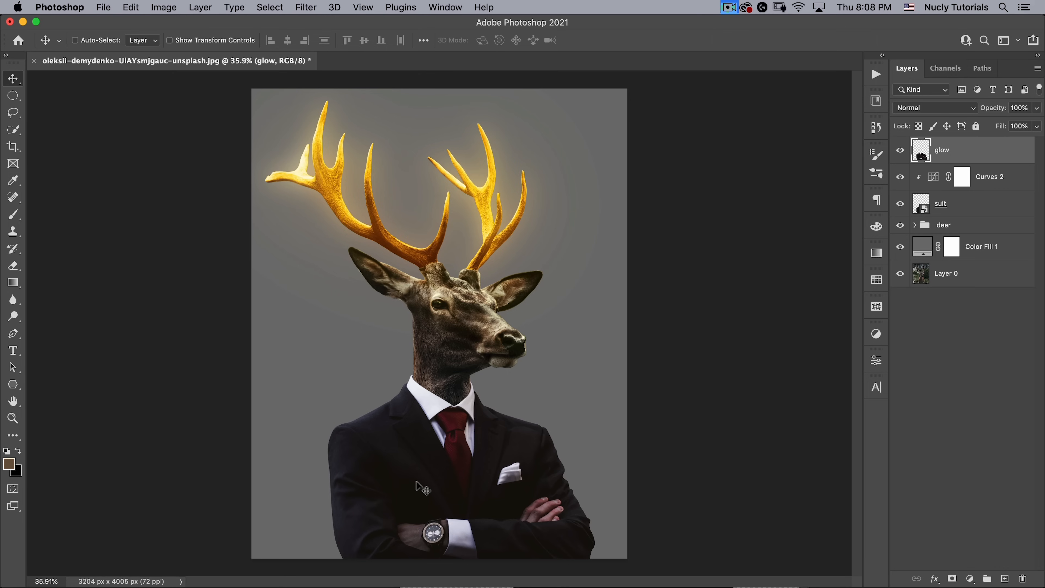
key(w)
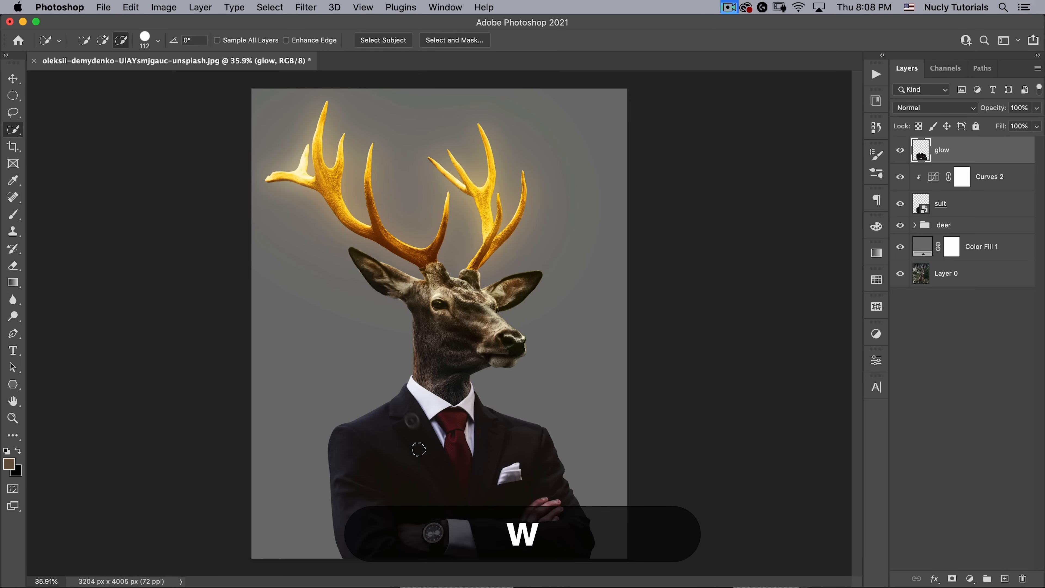
mouse_move(377, 445)
mouse_down()
mouse_move(372, 492)
mouse_move(405, 486)
mouse_up()
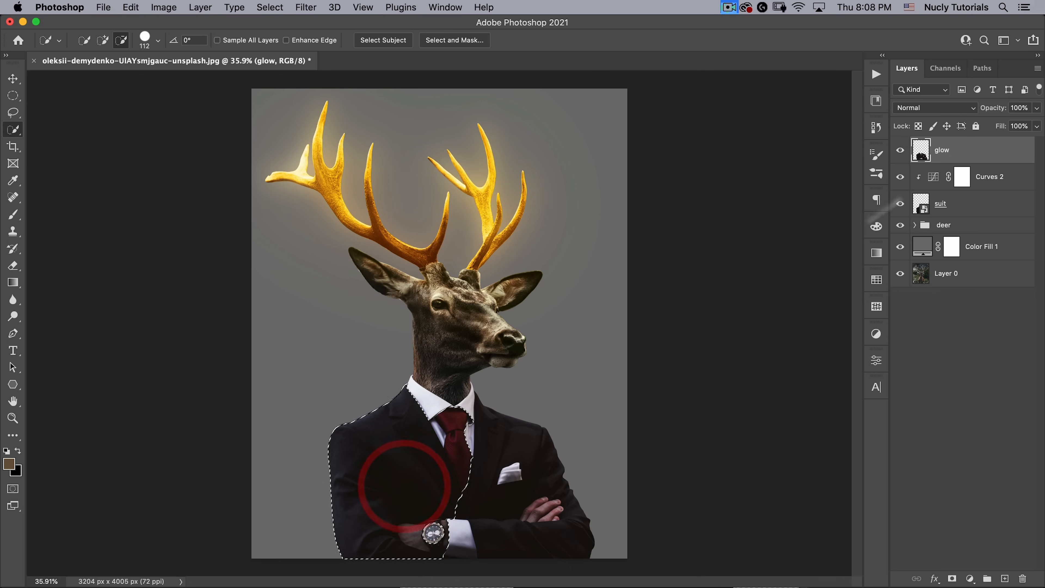
drag(452, 416, 460, 452)
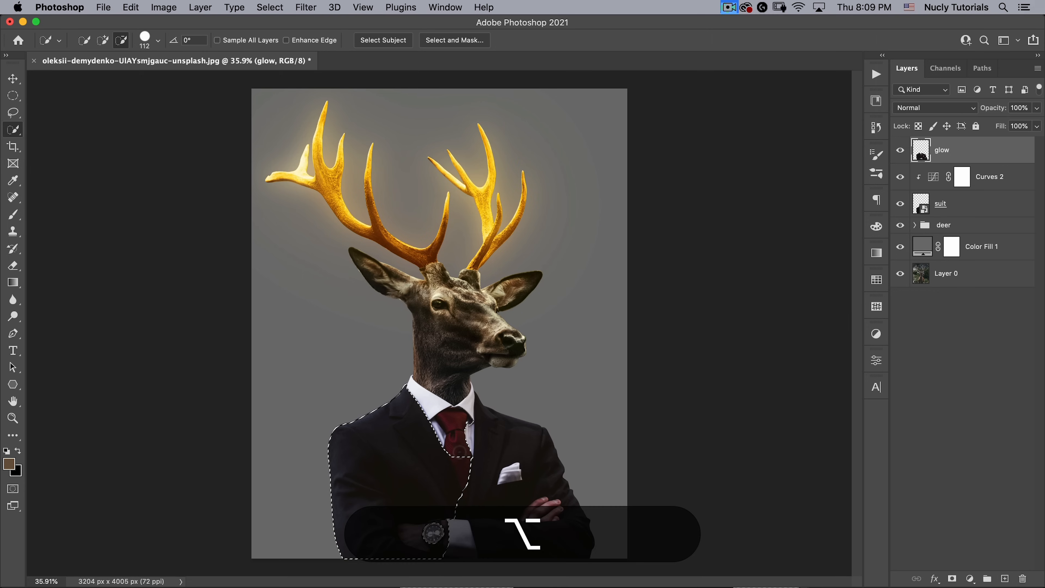
alt+click(464, 479)
alt+click(488, 442)
alt+click(484, 476)
click(487, 433)
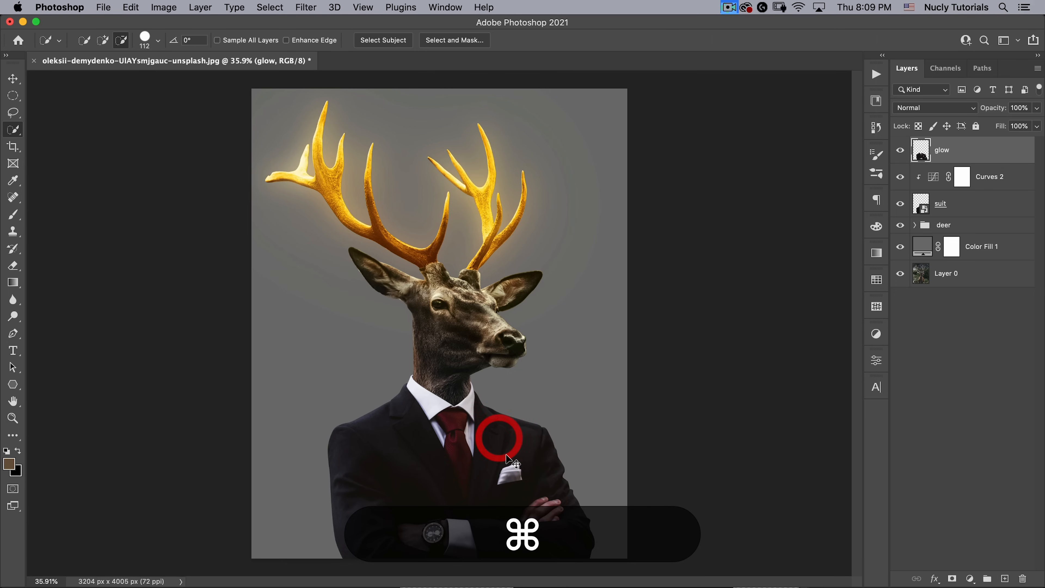
key(super+d)
click(499, 450)
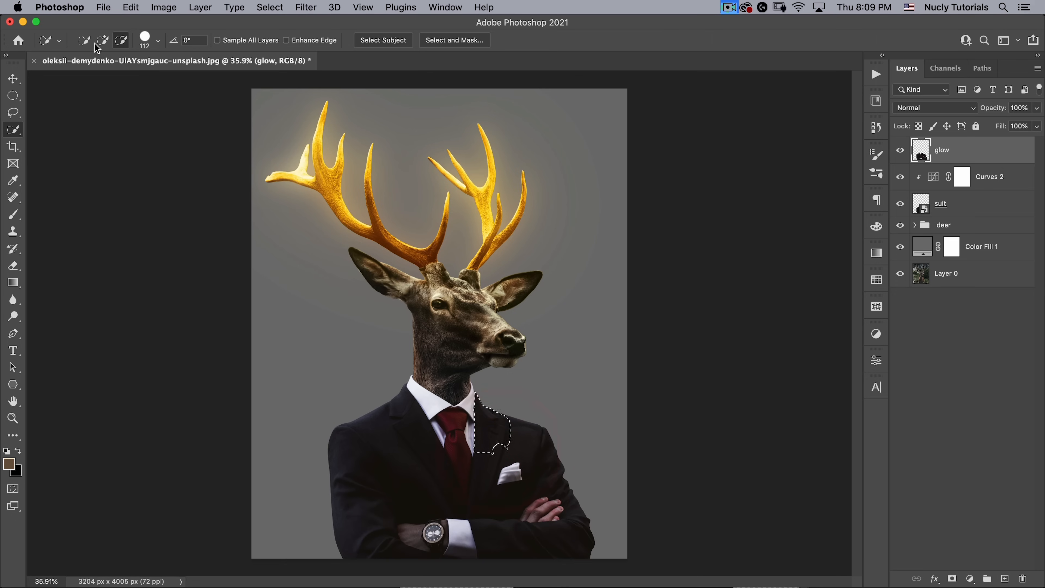
- Make a new Quick Selection of both sides of the suit jacket, subtracting the tie area
click(102, 40)
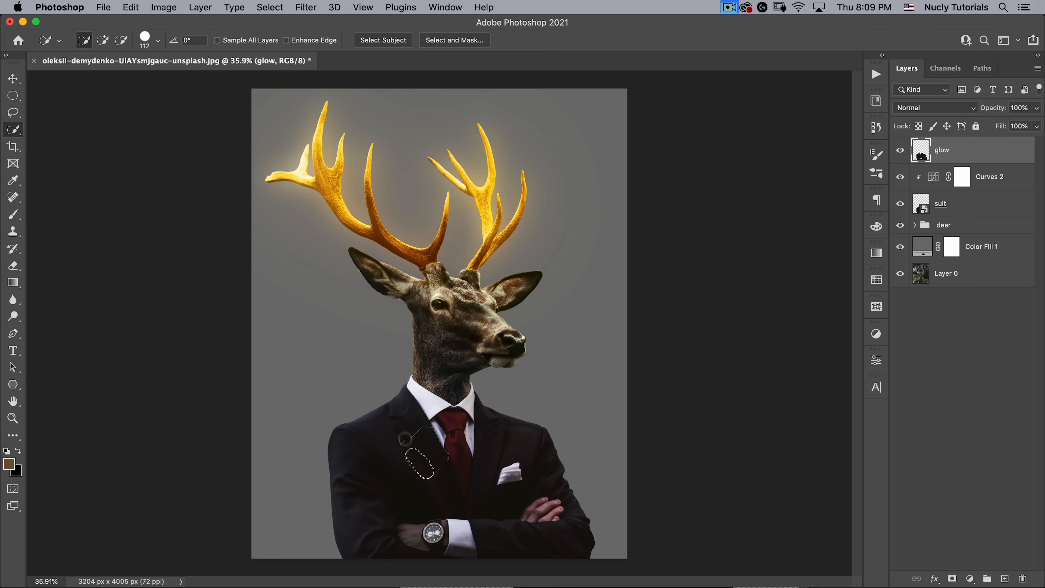
drag(401, 424, 426, 462)
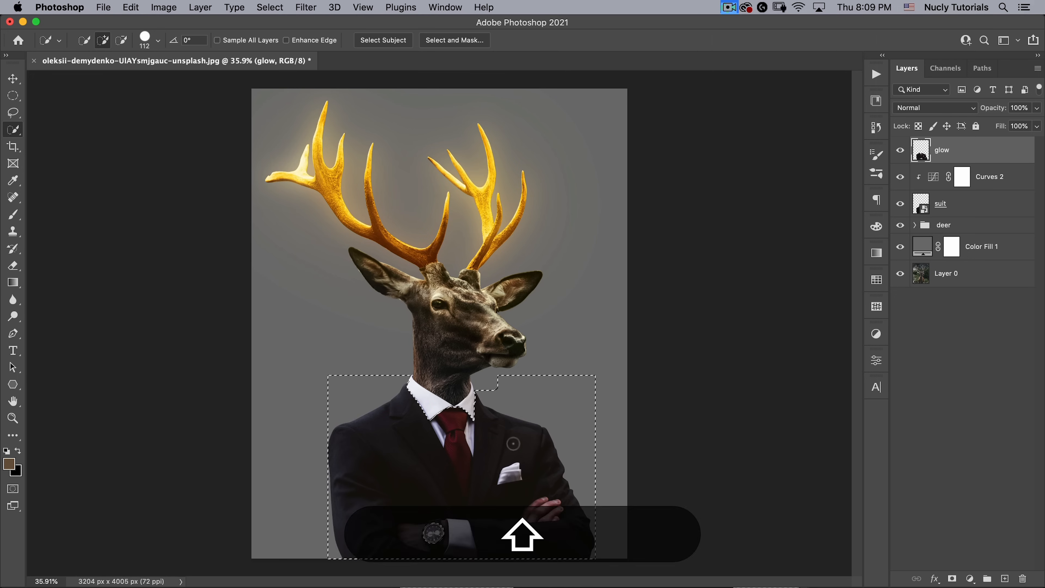
shift+click(525, 450)
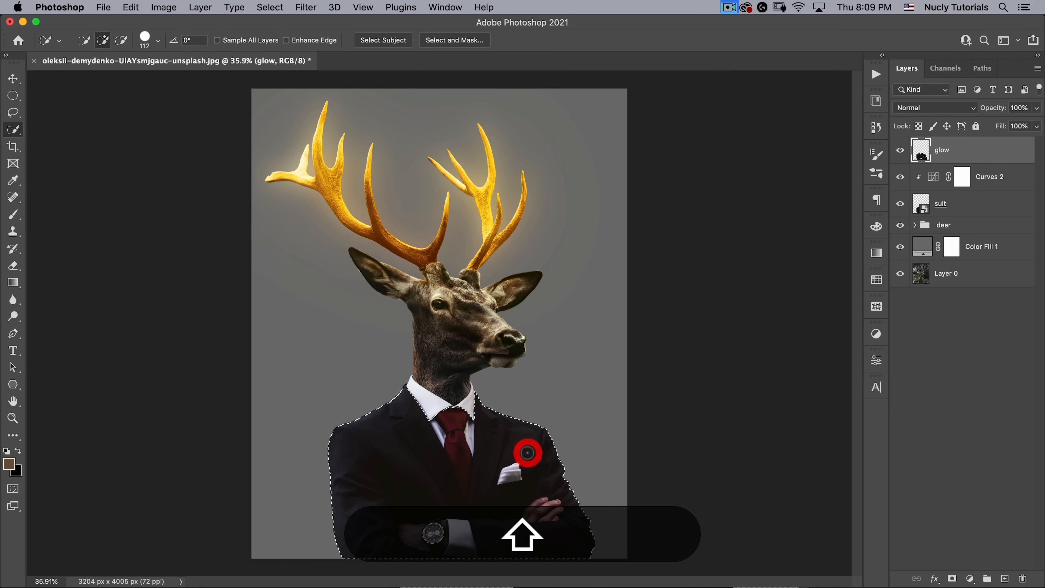
alt+click(454, 433)
- Subtract the shirt and tie within the jacket's V-shaped opening from the selection with the Lasso tool
drag(475, 490, 518, 427)
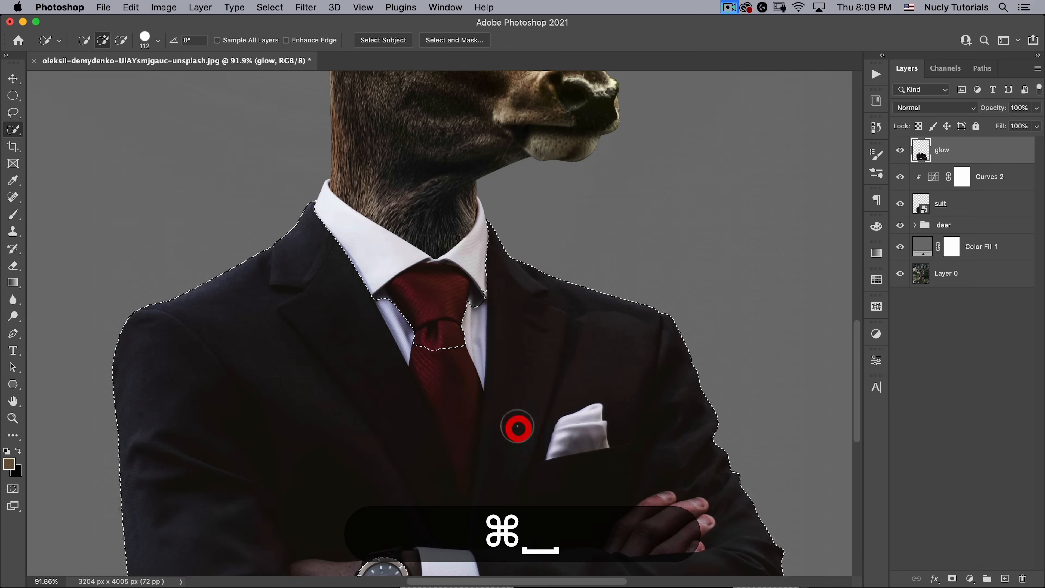
key(l)
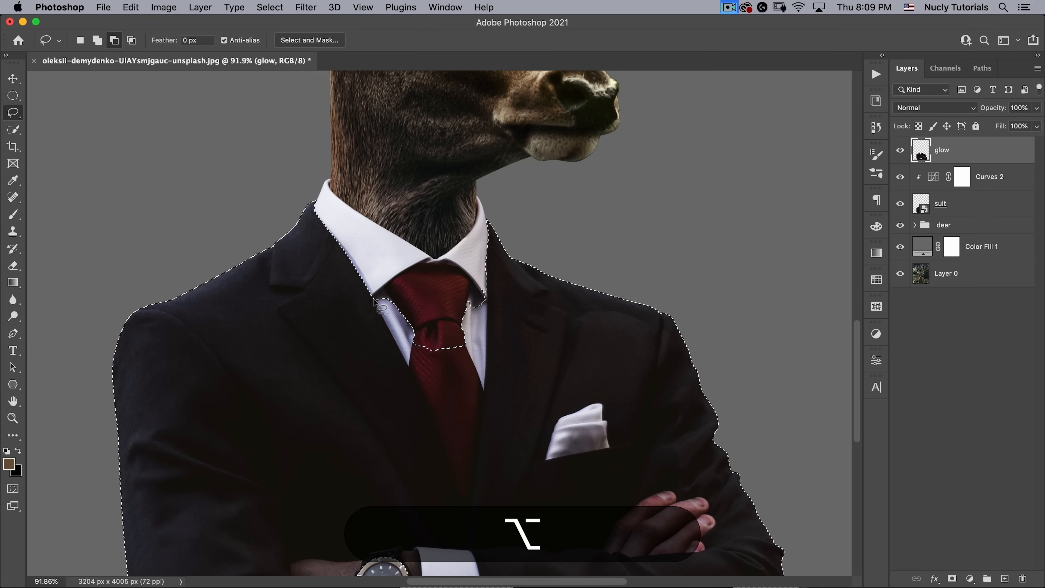
drag(382, 233, 379, 296)
alt+click(410, 366)
alt+click(427, 402)
alt+click(454, 469)
alt+click(469, 521)
alt+click(484, 391)
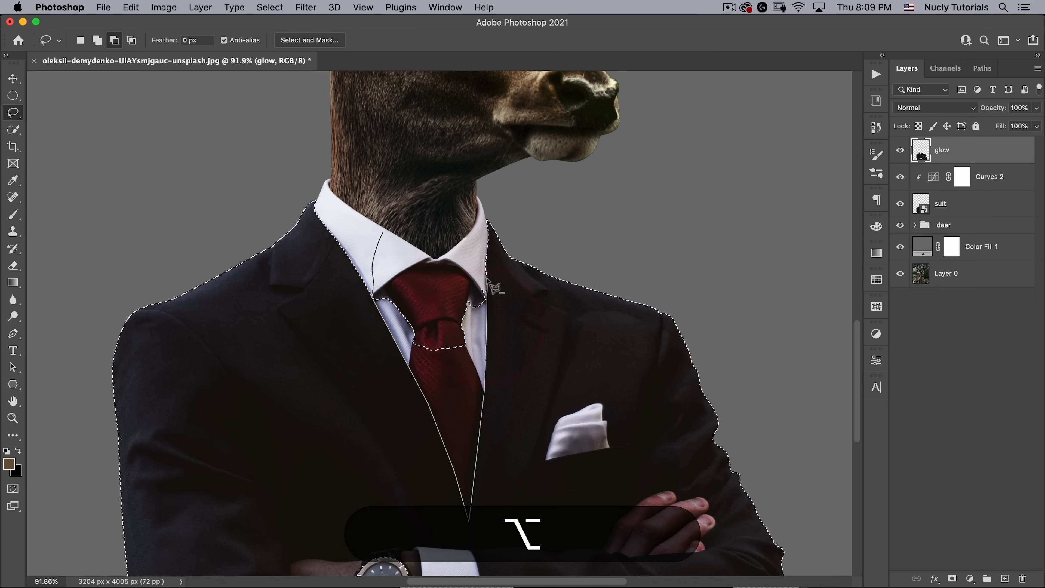
drag(488, 287, 462, 313)
- Subtract the wrist with its watch and cuff, the other hand's fingers and the pocket square from the jacket selection
drag(440, 480, 462, 436)
drag(523, 370, 537, 404)
alt+click(551, 454)
mouse_move(555, 490)
mouse_down()
mouse_move(427, 476)
mouse_move(478, 365)
mouse_move(523, 370)
mouse_up()
mouse_move(684, 370)
mouse_down()
mouse_move(778, 307)
mouse_move(734, 373)
mouse_up()
key(super+z)
alt+click(793, 364)
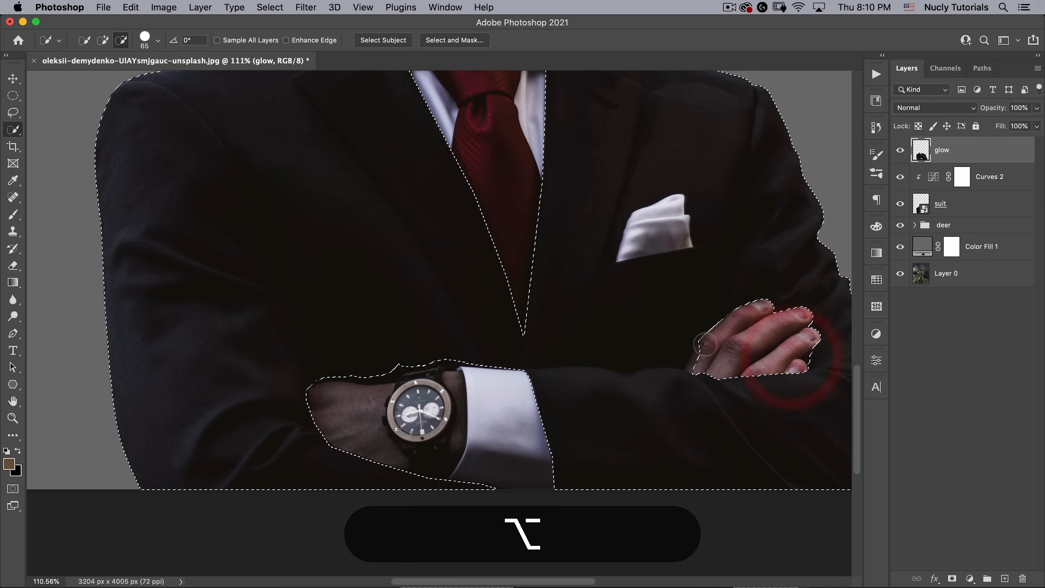
alt+click(646, 242)
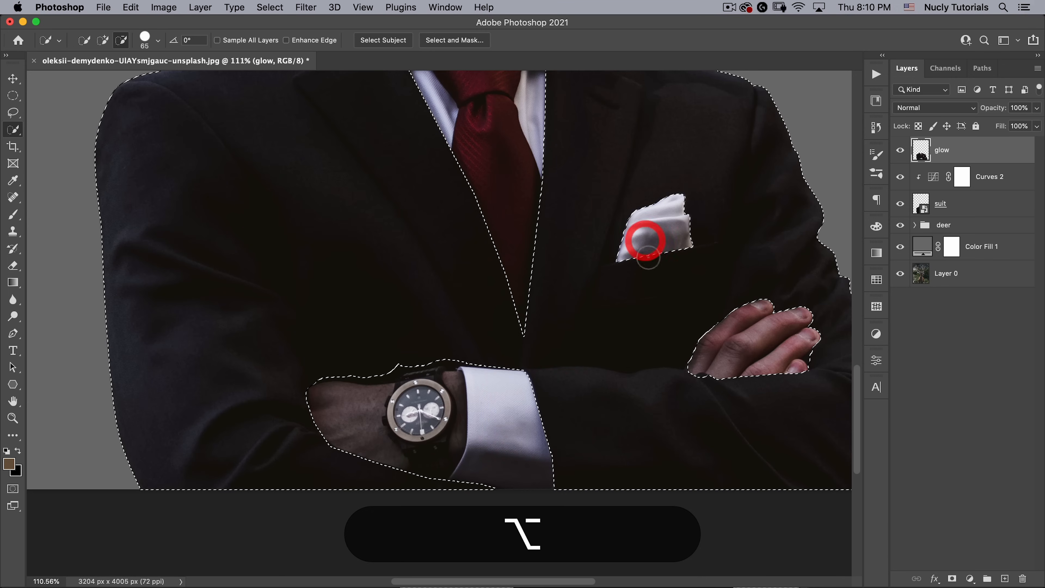
- Add a layer mask from the jacket selection to the glow layer and set its blend mode to Screen
drag(500, 243, 460, 267)
drag(622, 244, 567, 320)
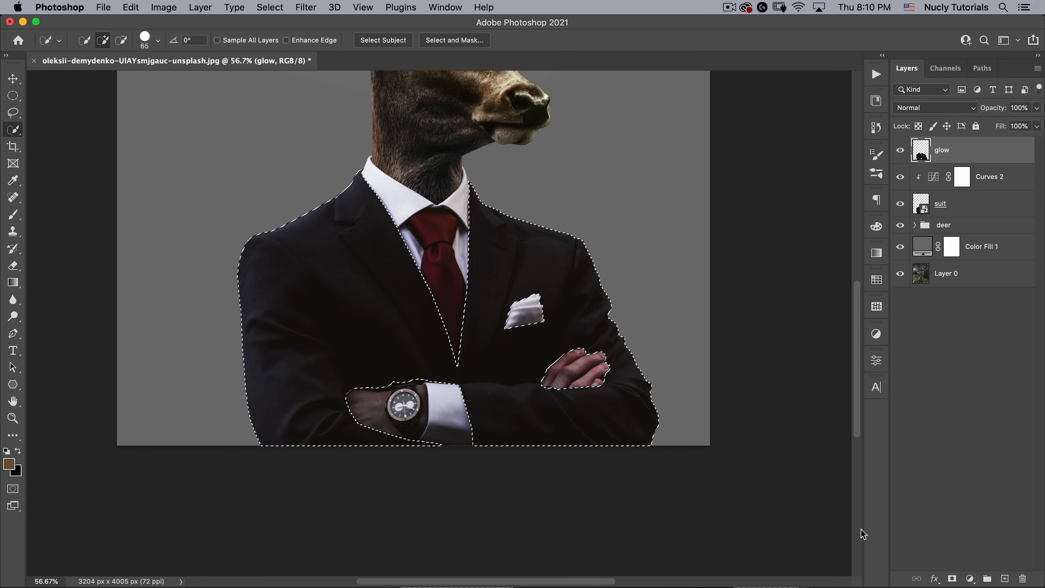
click(951, 578)
click(946, 109)
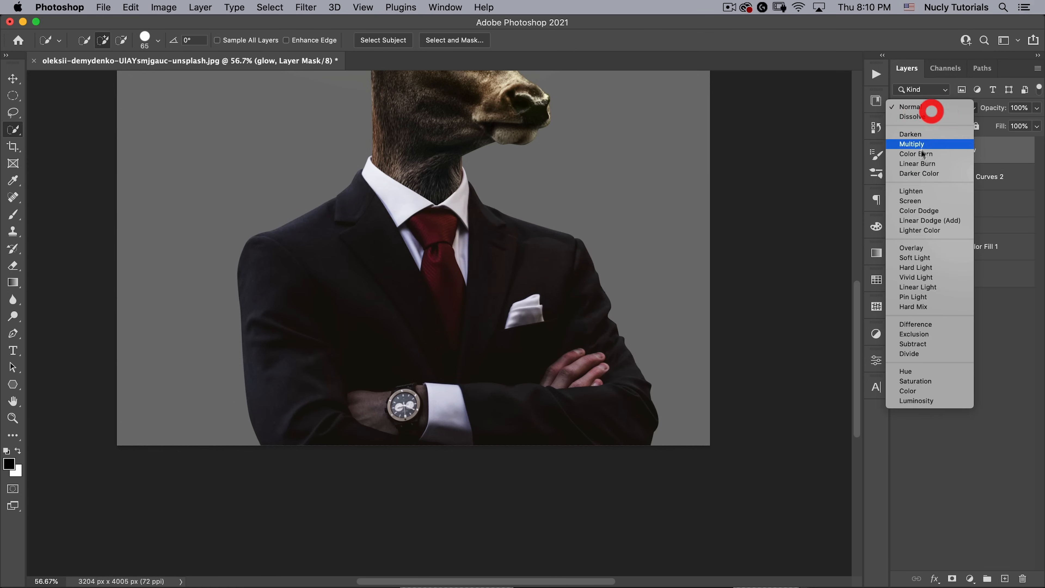
click(918, 200)
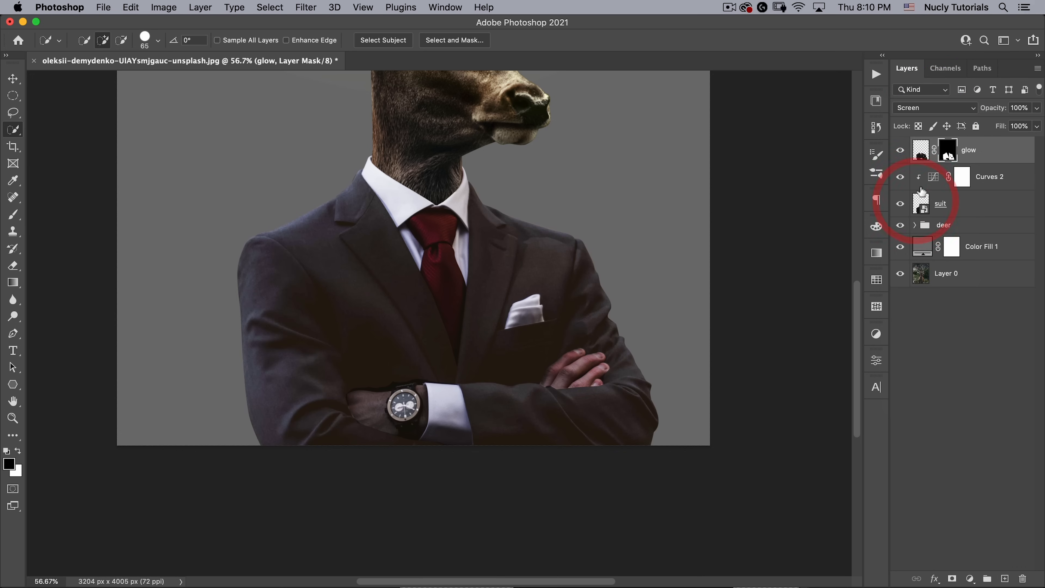
- Apply Curves to the glow layer's image with the black point at input 31 and the white point at input 186
drag(349, 293, 385, 327)
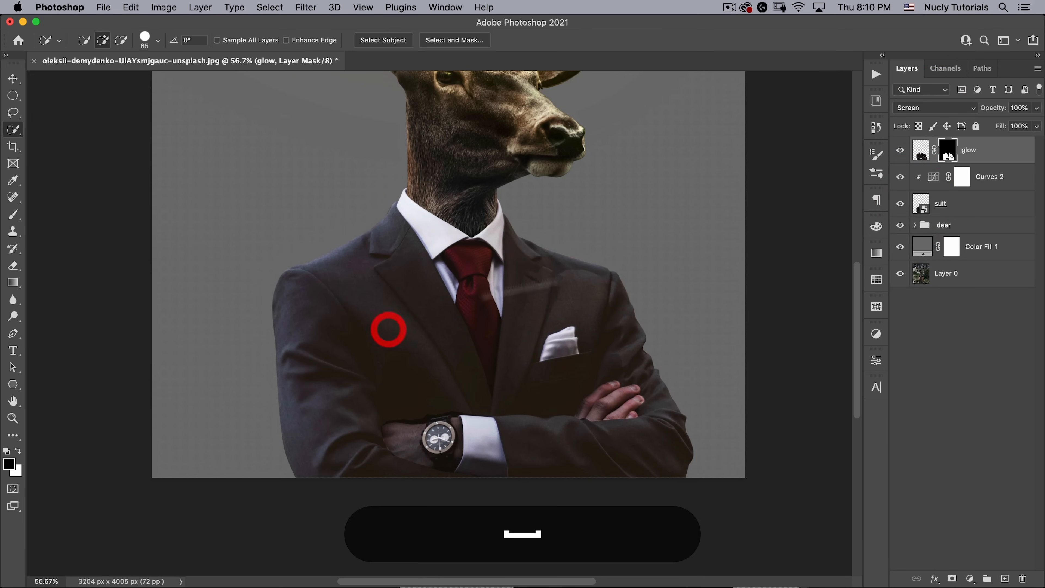
click(919, 155)
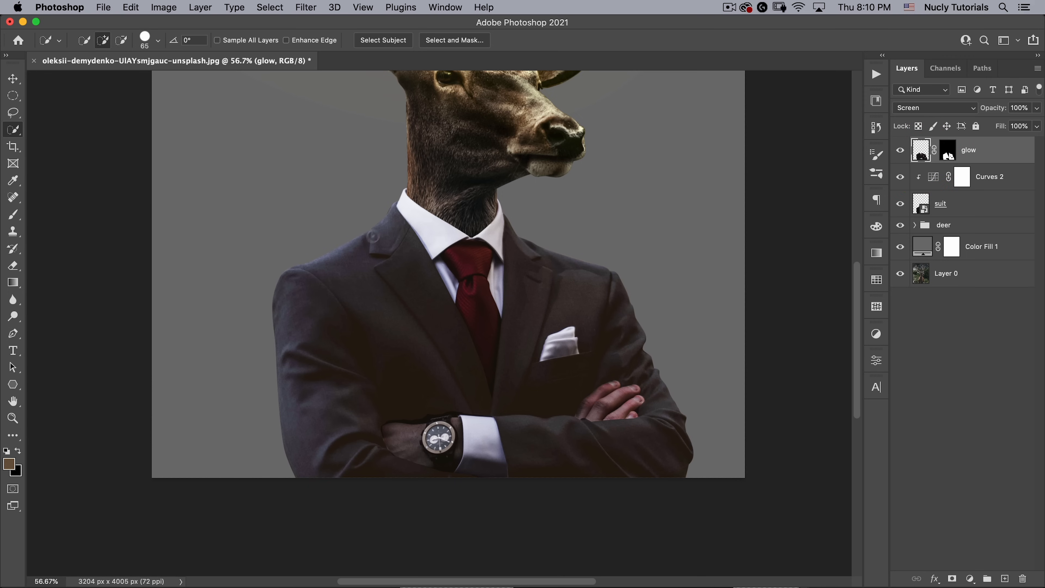
click(920, 157)
key(super+m)
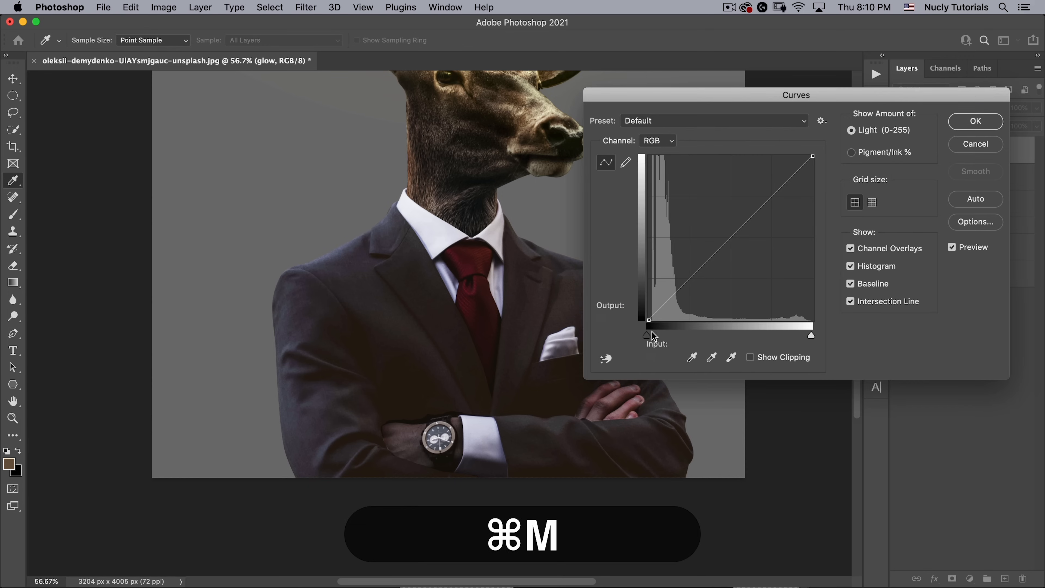
drag(649, 334, 663, 333)
click(349, 248)
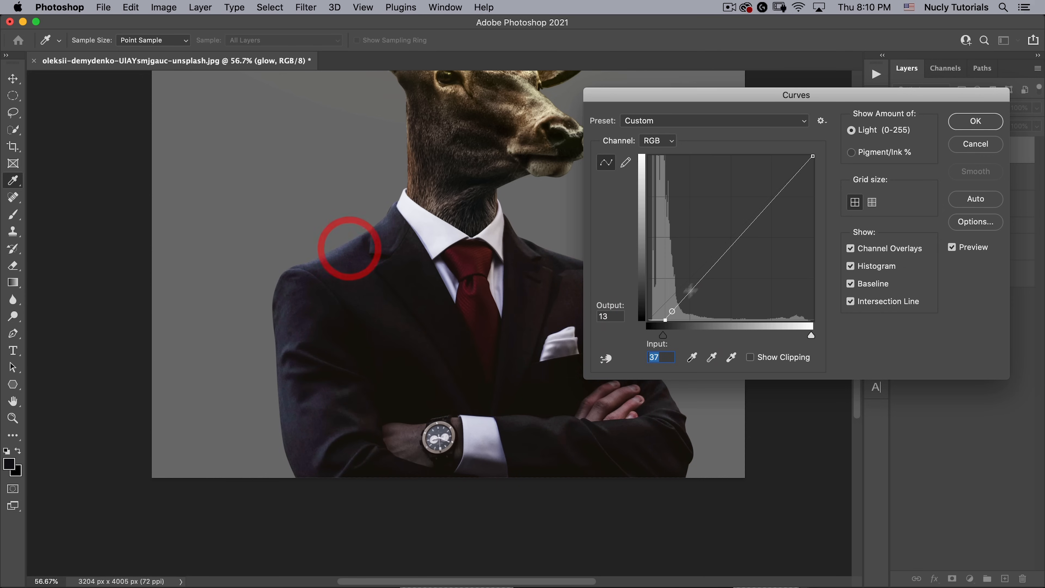
click(672, 319)
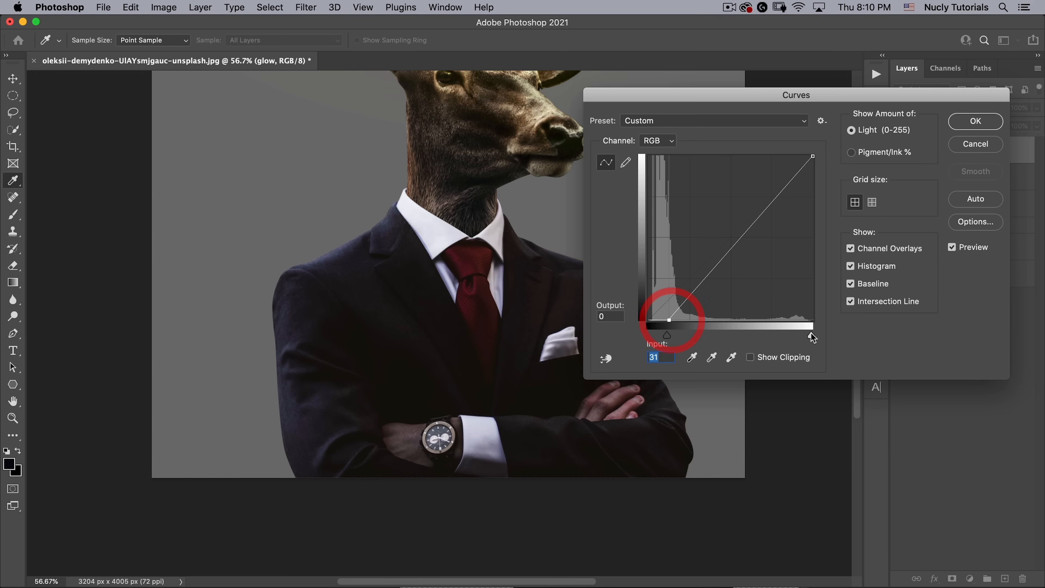
drag(811, 334, 767, 335)
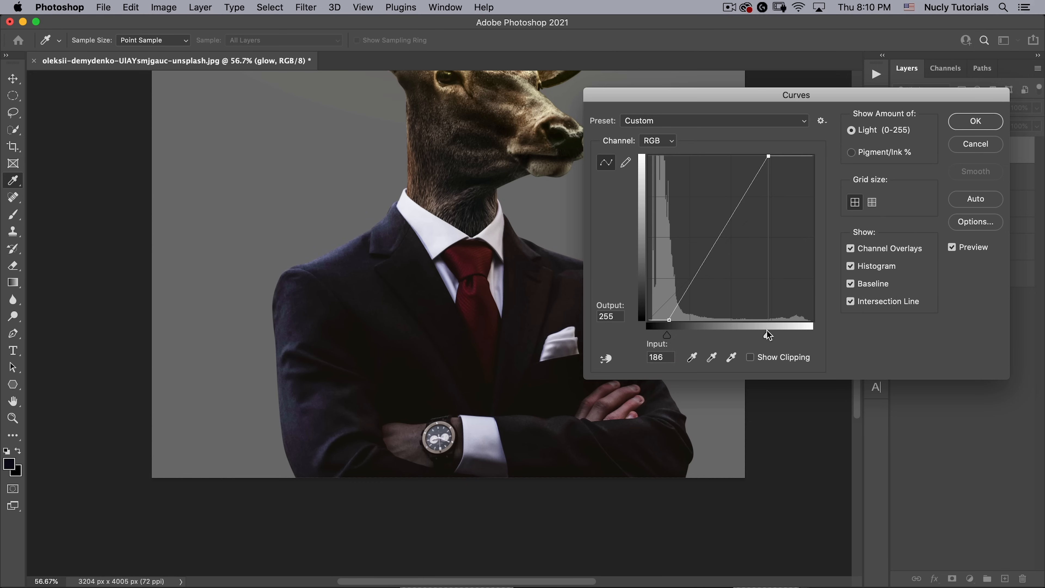
click(668, 320)
click(975, 120)
- Convert the glow layer's image to grayscale with a Black & White adjustment
key(w)
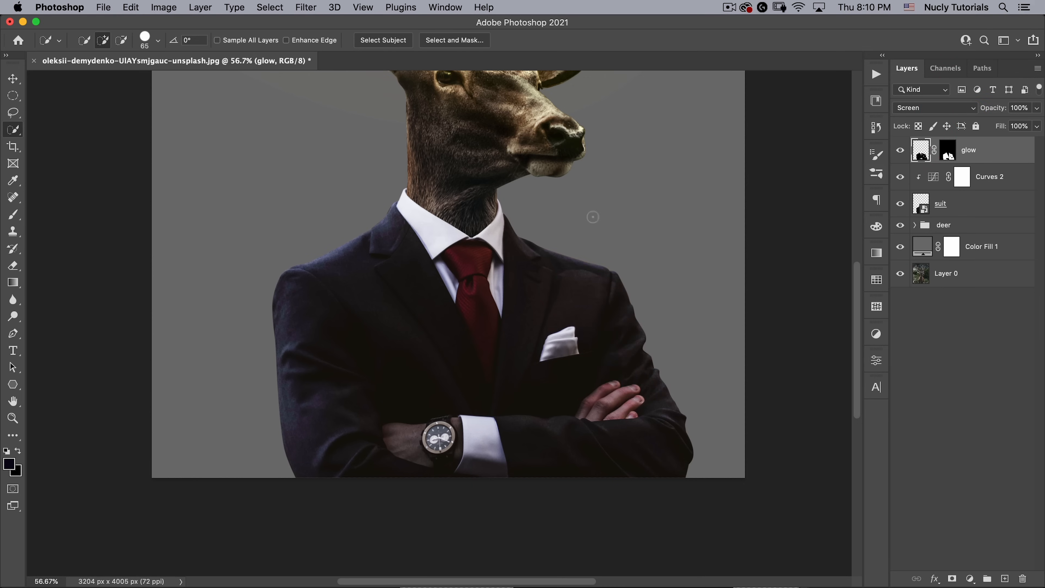
click(166, 8)
mouse_move(230, 42)
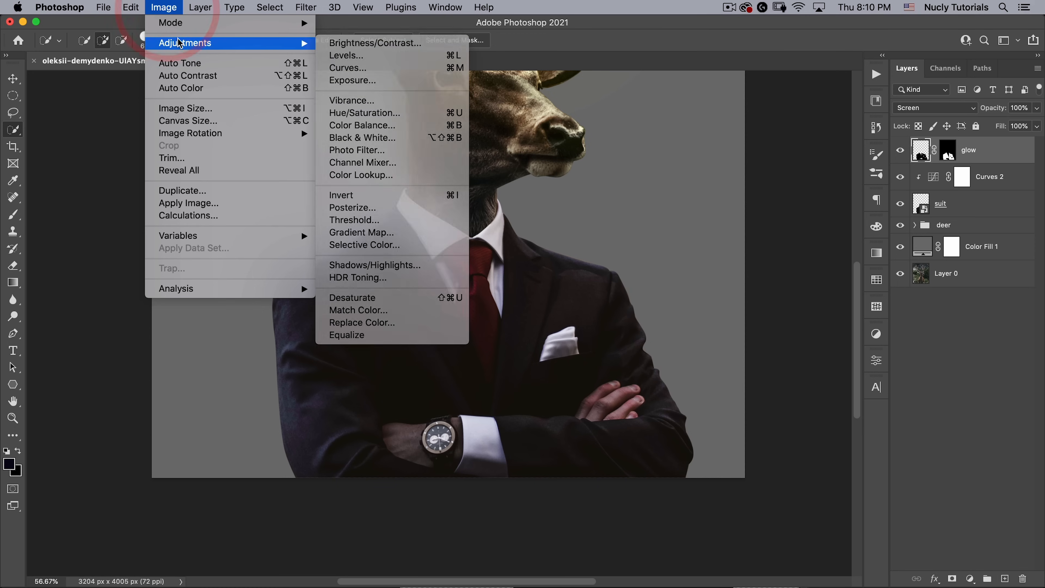
click(353, 135)
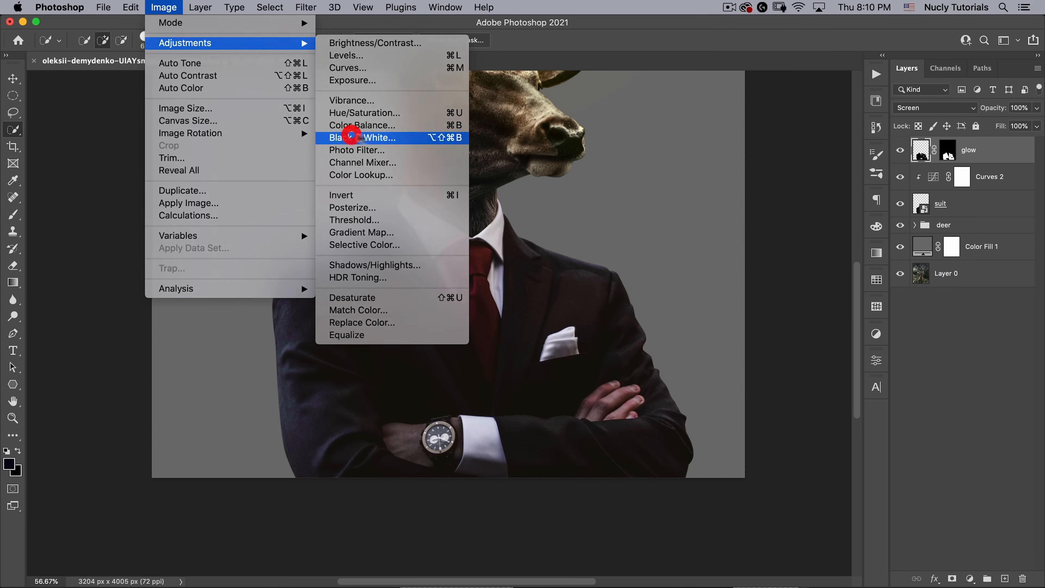
click(624, 121)
- Paint black on the glow layer's mask over the suit's shoulder area with a soft 1027 px brush
key(space)
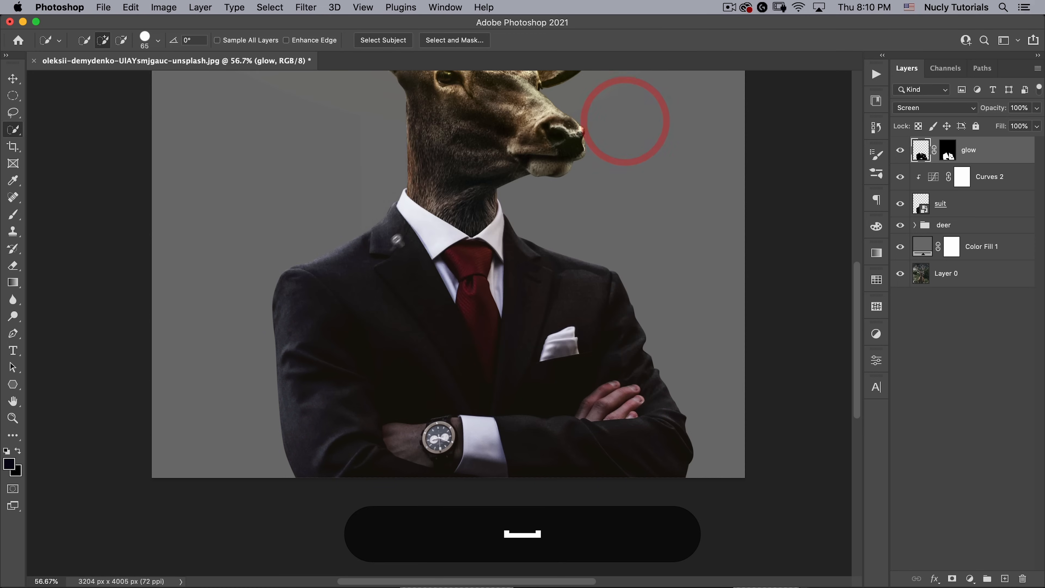
right_click(369, 253)
click(374, 258)
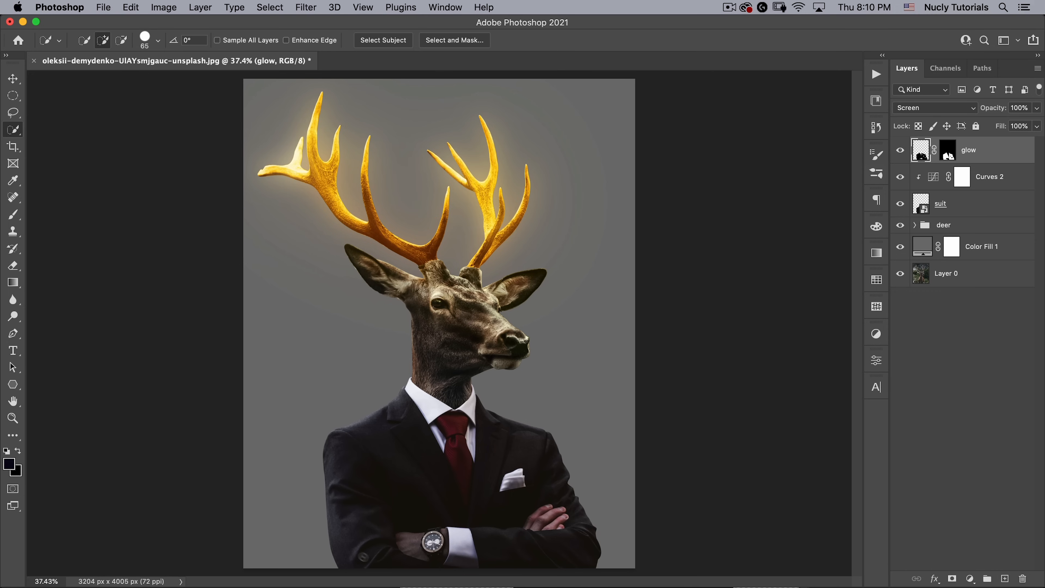
click(949, 156)
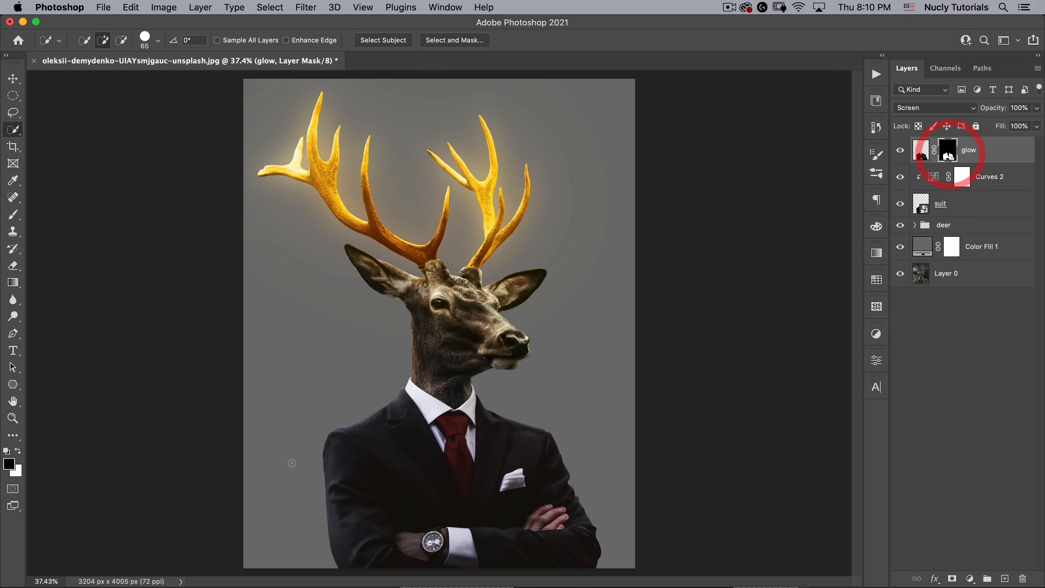
key(b)
drag(266, 410, 401, 378)
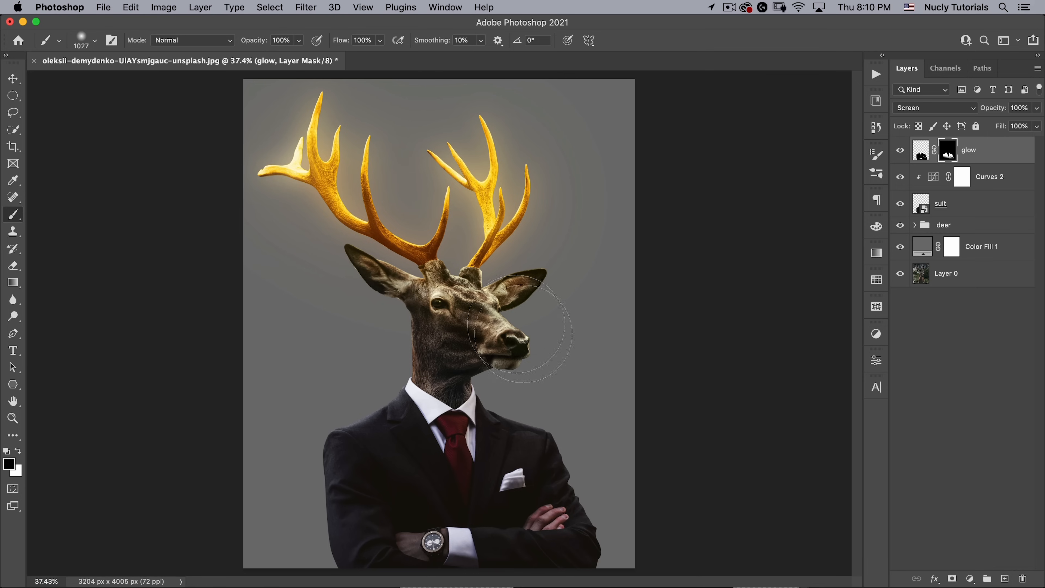
- Start a Pen path at the collar tip and trace the edge of the tie knot down to the jacket lapel
key(v)
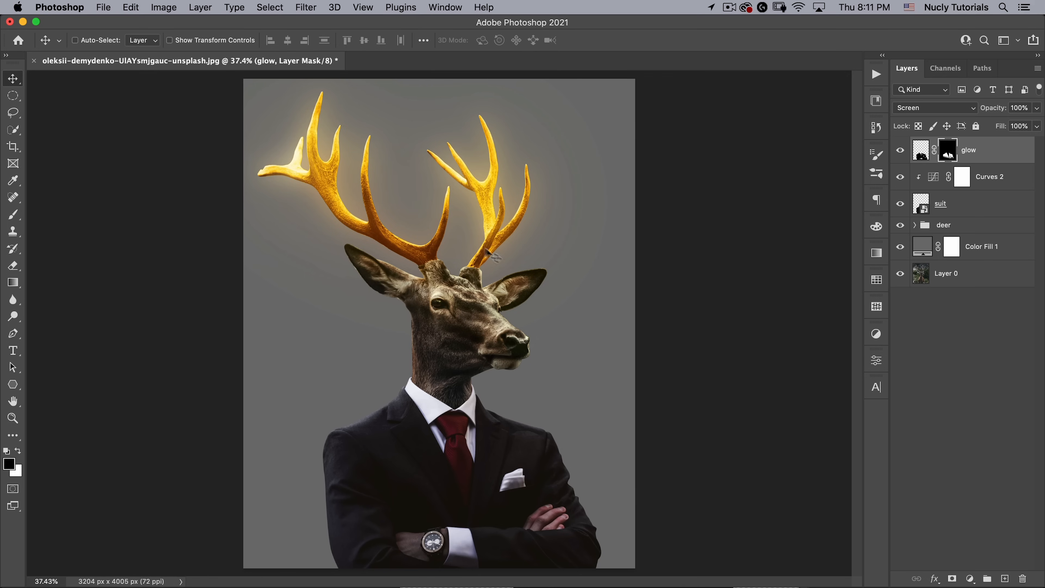
drag(464, 465, 534, 408)
drag(441, 320, 429, 123)
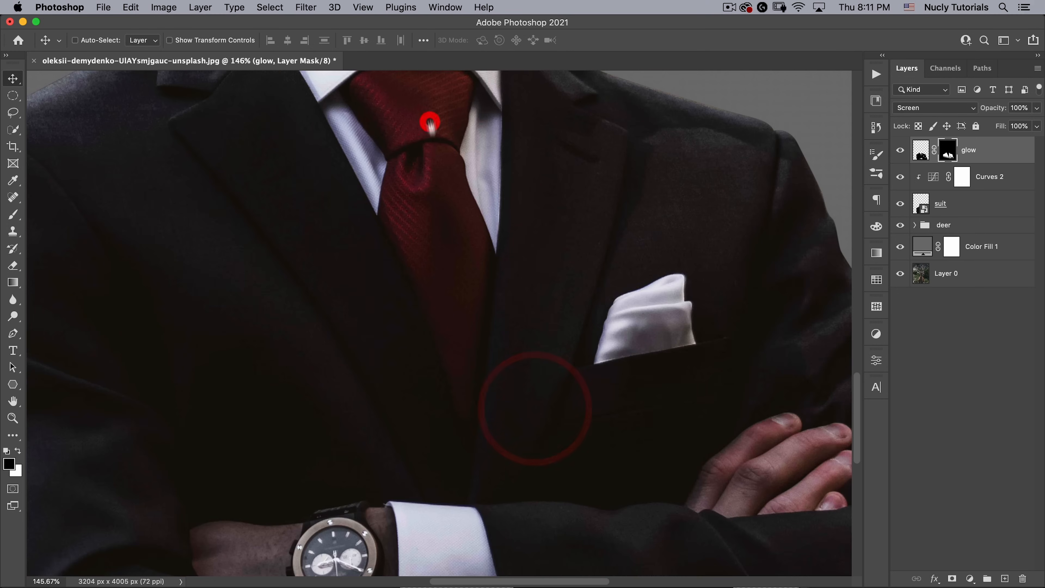
drag(432, 208, 493, 309)
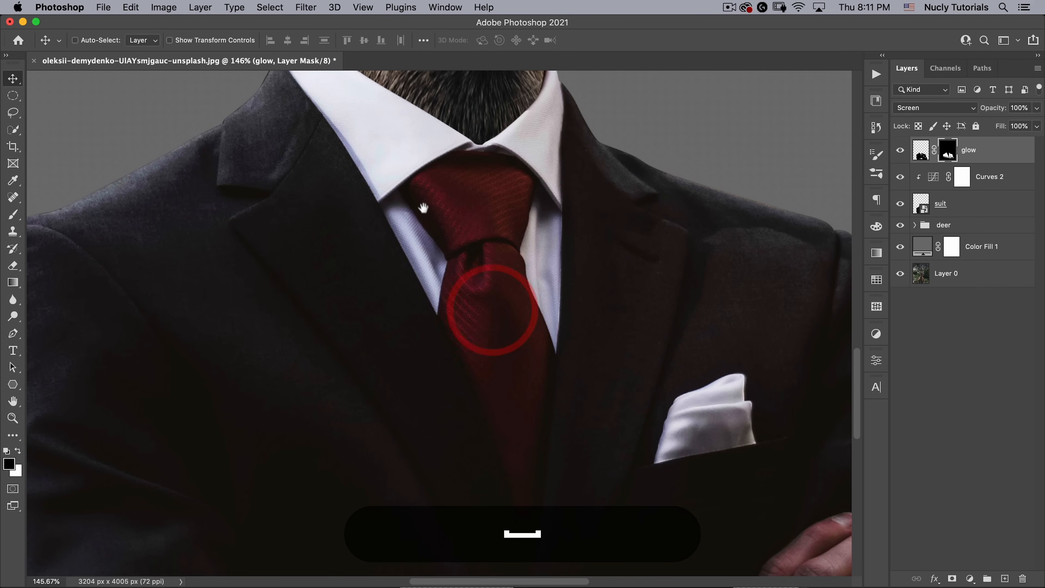
drag(422, 208, 431, 228)
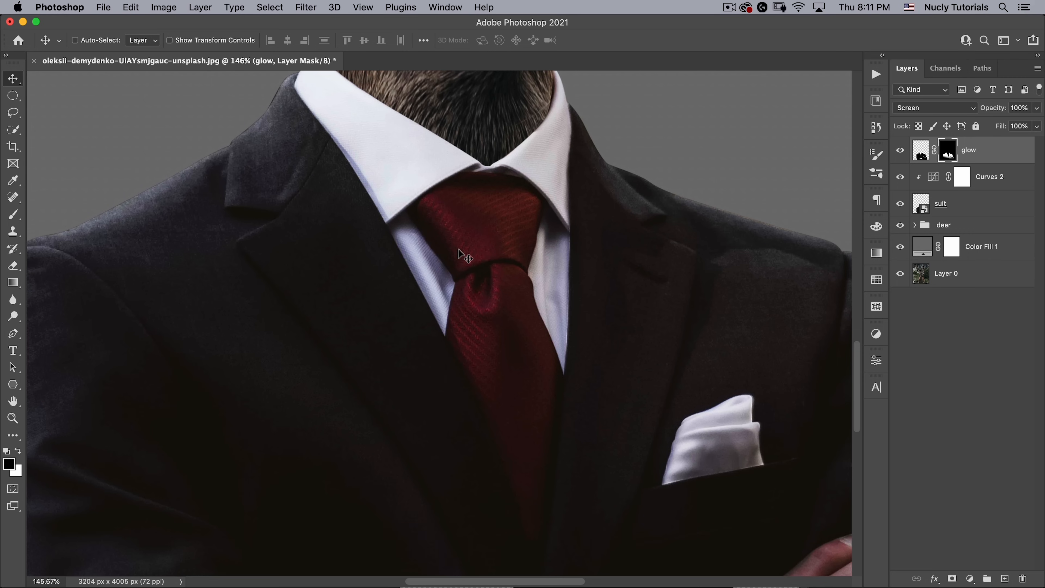
key(p)
click(406, 209)
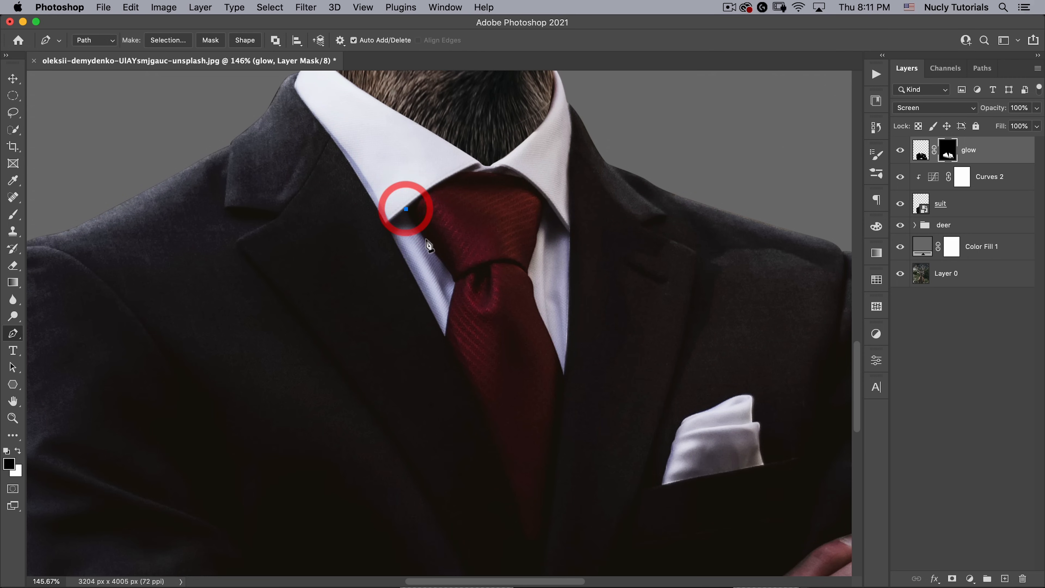
click(428, 245)
click(452, 275)
click(455, 282)
alt+click(444, 337)
- Continue the Pen path down the tie's left edge to its tip, undoing the misplaced curve on the right edge
drag(445, 337, 422, 158)
drag(511, 411, 536, 543)
alt+click(510, 411)
drag(540, 193, 545, 140)
key(alt+super+z)
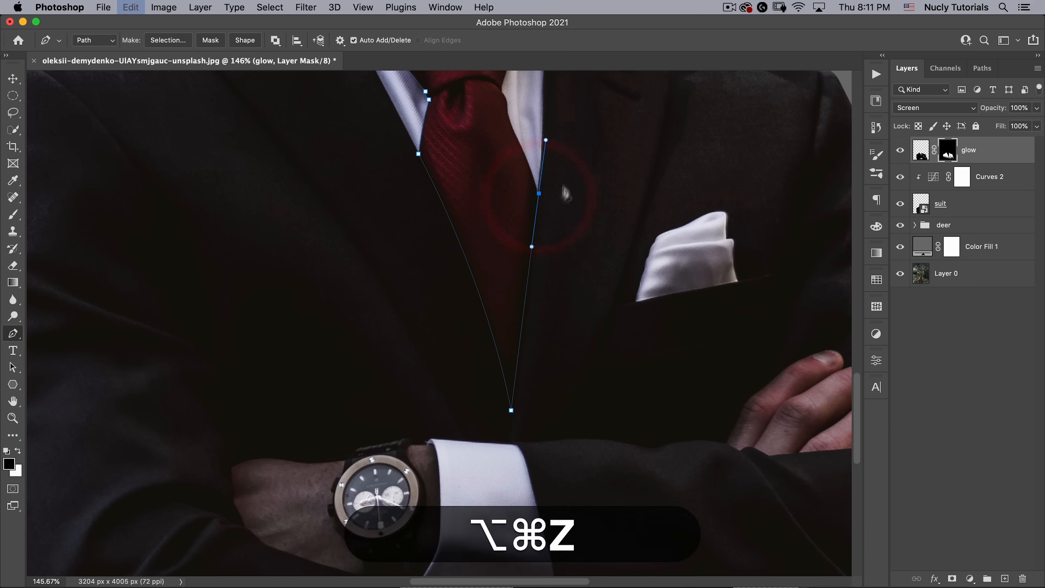
- Trace the tie's right edge from the tip up past the knot to the shirt collar with the Pen path
scroll(538, 164, up, 10)
drag(525, 213, 501, 156)
drag(535, 352, 526, 317)
drag(502, 230, 489, 209)
alt+click(502, 230)
drag(504, 188, 511, 171)
drag(535, 93, 537, 81)
drag(514, 148, 478, 486)
drag(505, 387, 508, 380)
drag(531, 286, 532, 266)
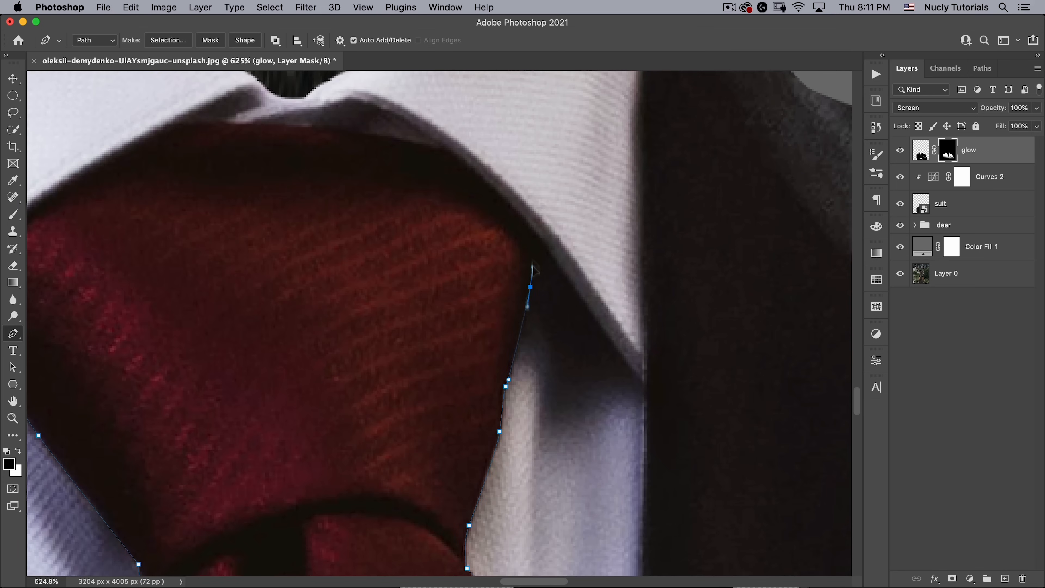
- Trace the knot's top edge beneath the collar and close the Pen path around the tie
drag(260, 123, 235, 124)
drag(169, 129, 128, 135)
alt+click(169, 130)
drag(177, 148, 542, 125)
drag(307, 259, 224, 337)
drag(492, 269, 392, 356)
drag(551, 257, 447, 223)
- Convert the closed tie path into a selection
right_click(437, 230)
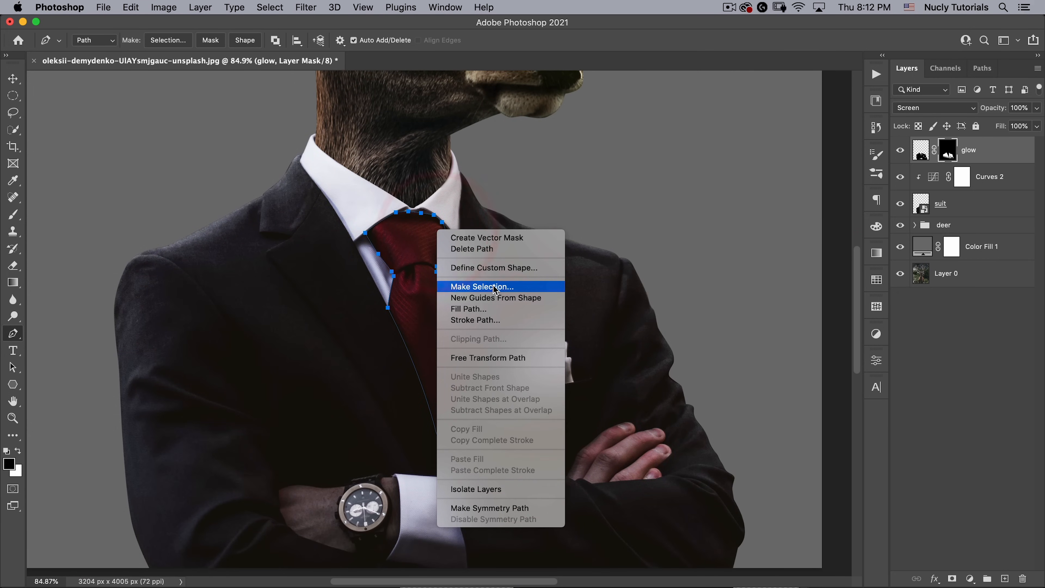
click(487, 287)
key(Return)
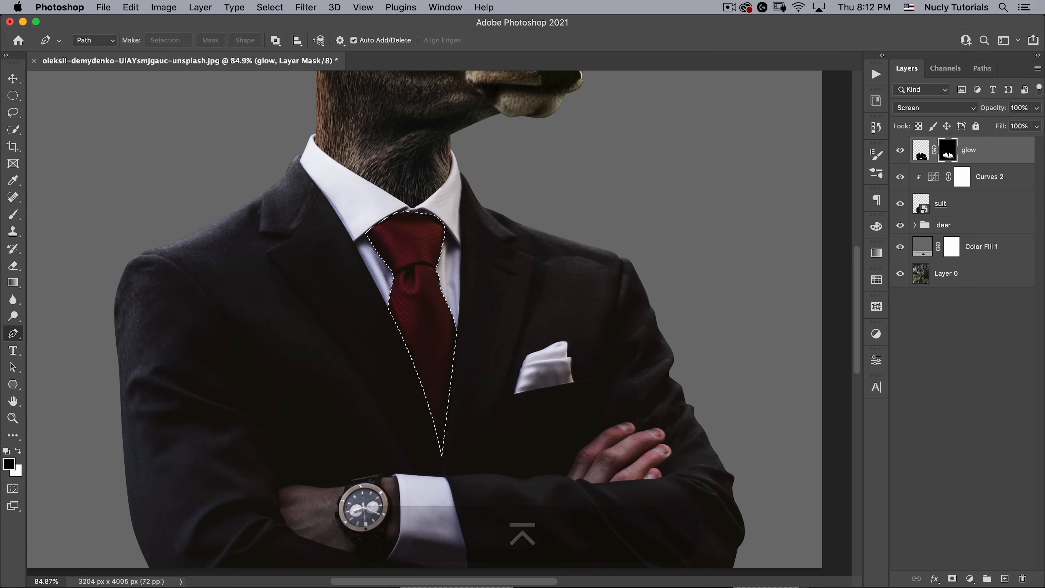
- Duplicate the antlers' Gradient Map 1 adjustment from the deer group and clip the copy to the suit layer
click(929, 211)
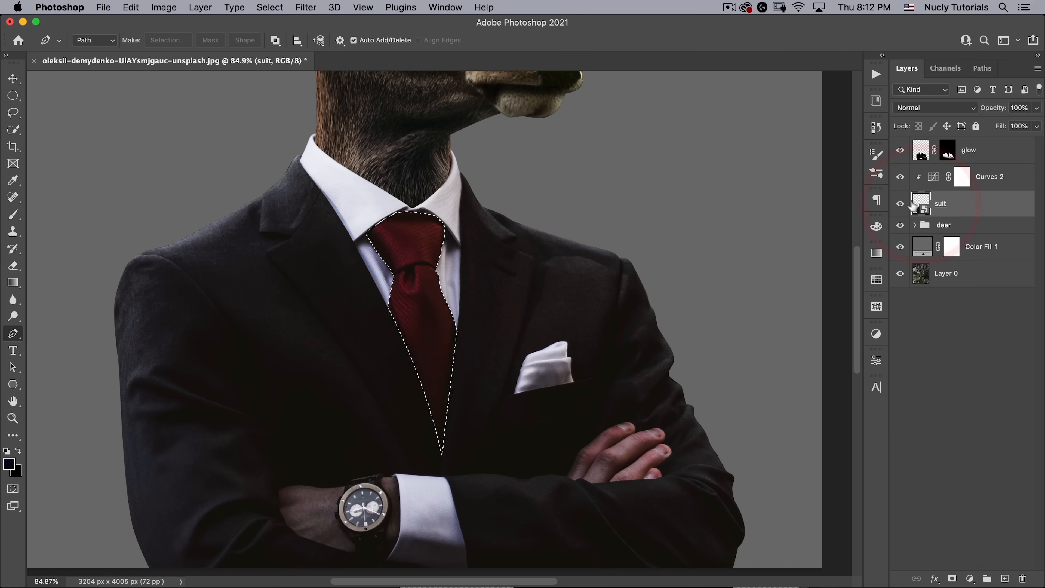
click(914, 225)
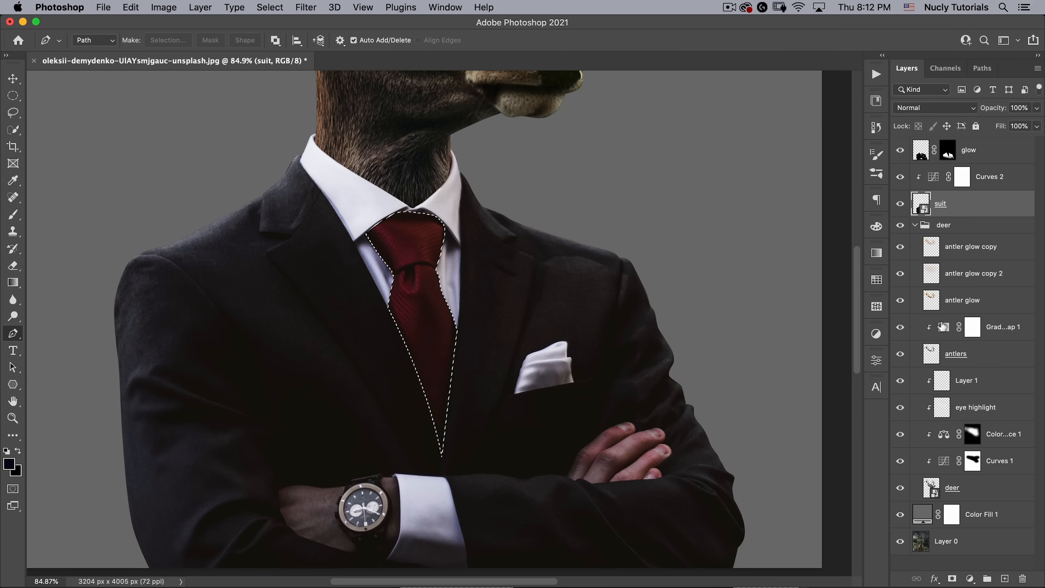
drag(942, 331, 960, 201)
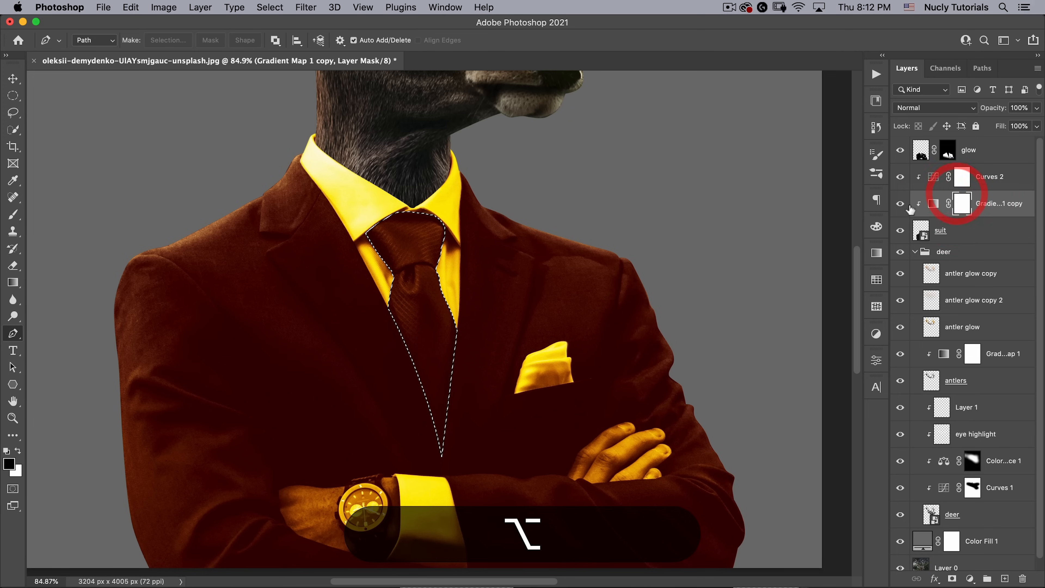
- Replace the copied Gradient Map's mask with one made from the tie selection, and check the effect and its gradient settings
right_click(962, 206)
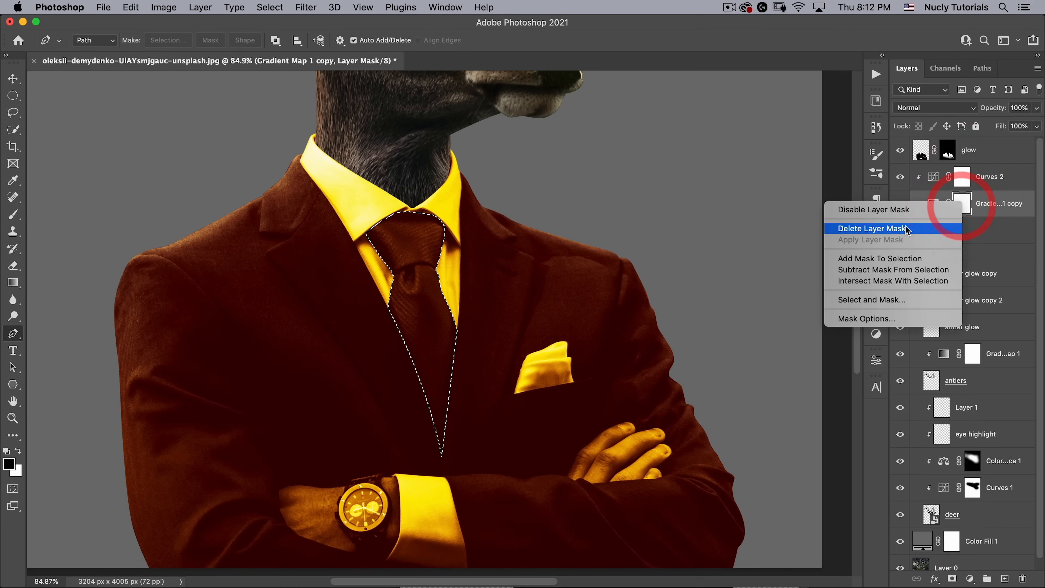
click(872, 228)
click(952, 578)
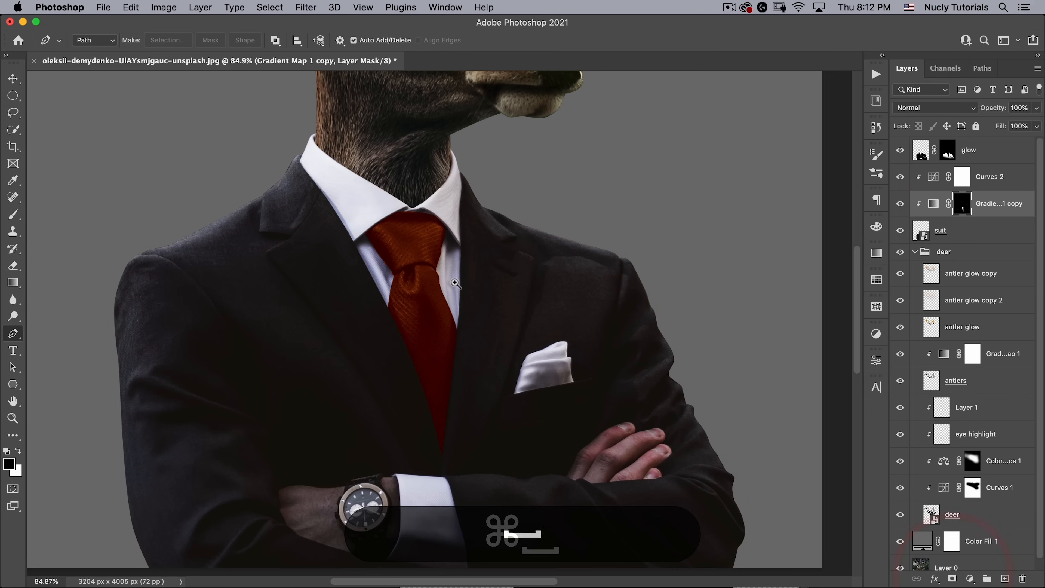
drag(450, 336, 503, 340)
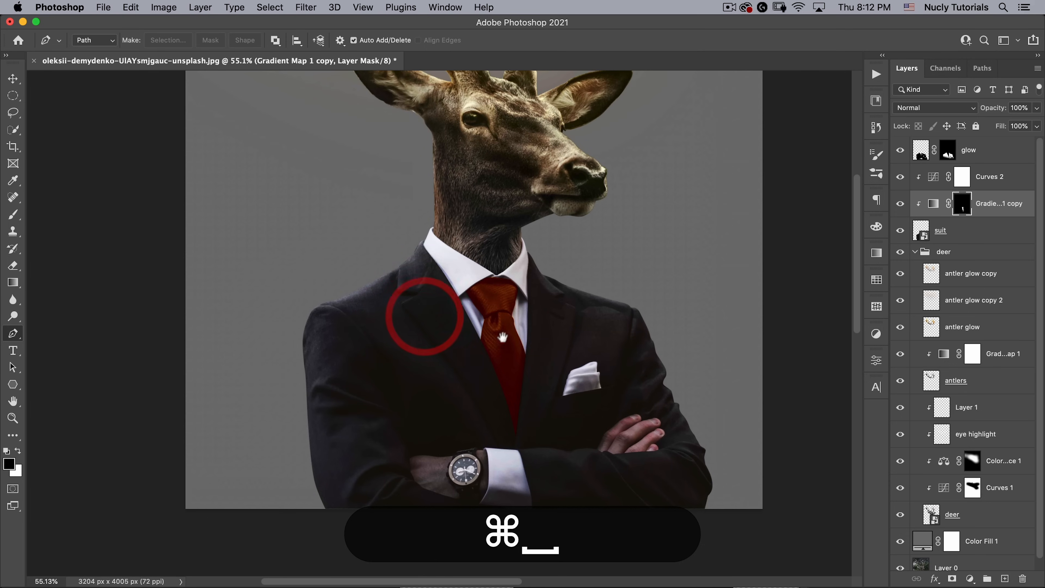
click(900, 204)
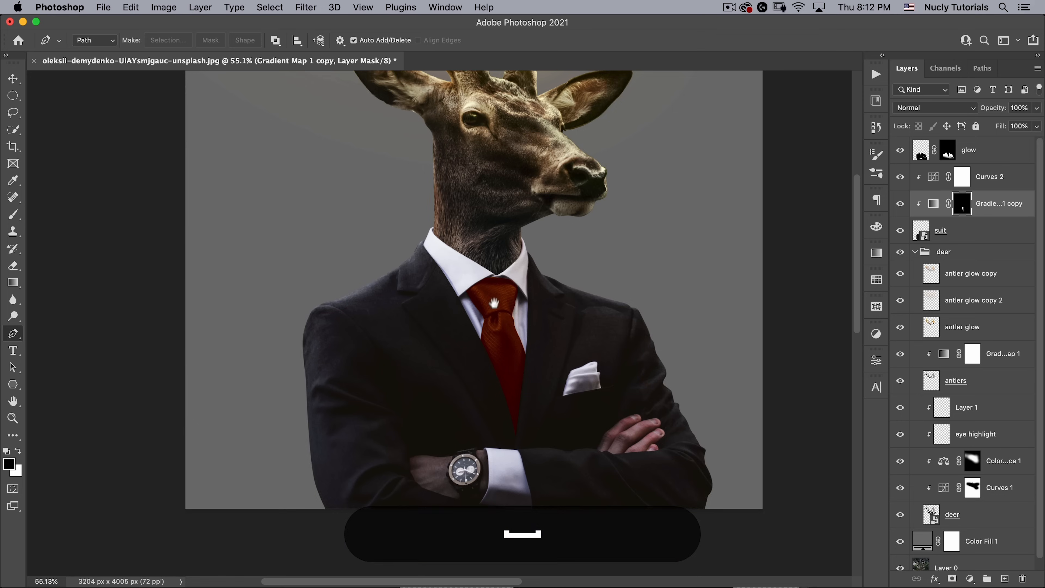
drag(489, 336, 485, 416)
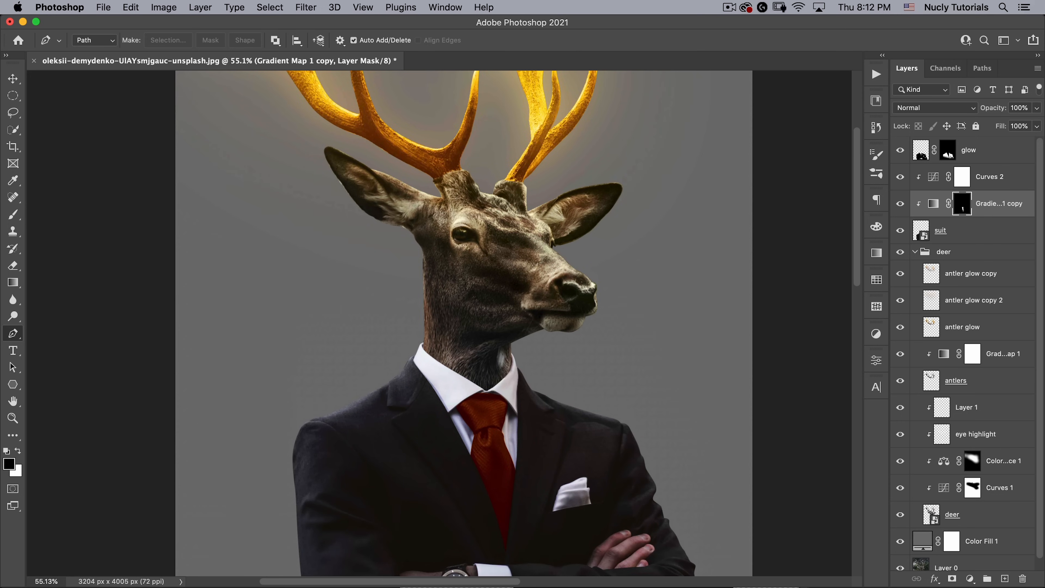
double_click(929, 206)
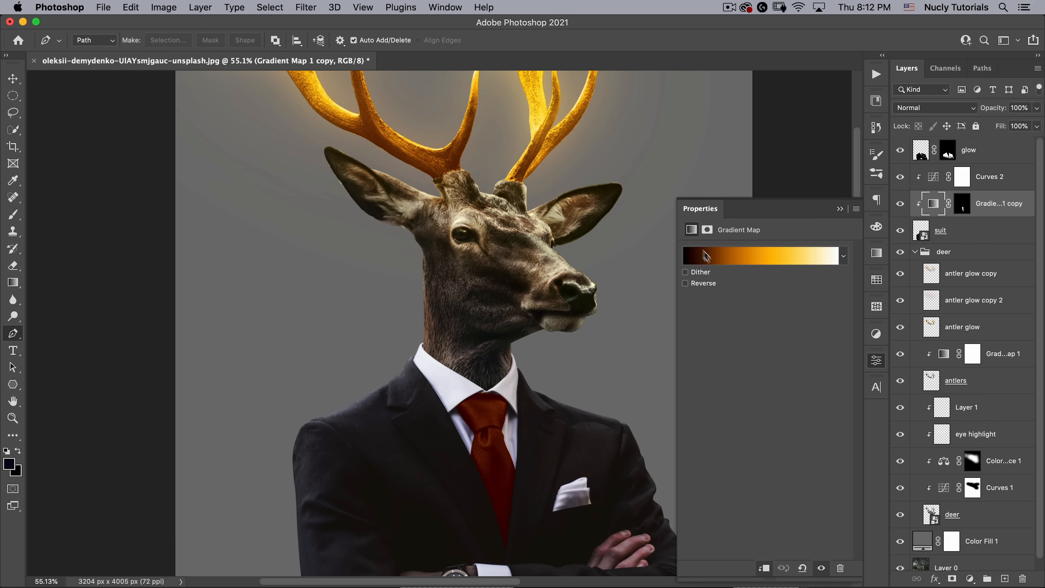
click(873, 364)
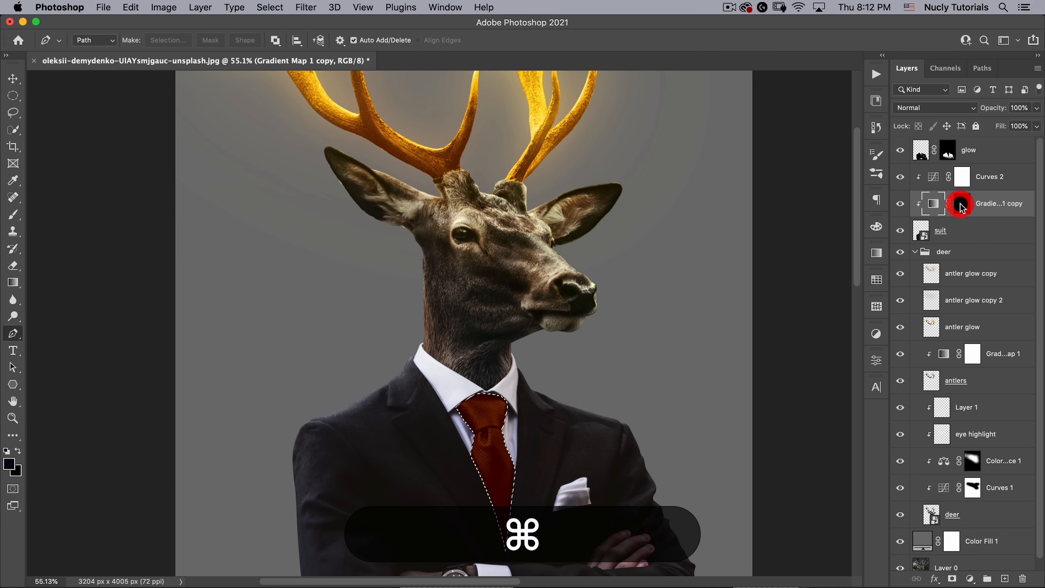
- Add a Curves adjustment clipped directly above the suit layer, masked with the tie selection loaded from the Gradient Map copy's mask
click(961, 230)
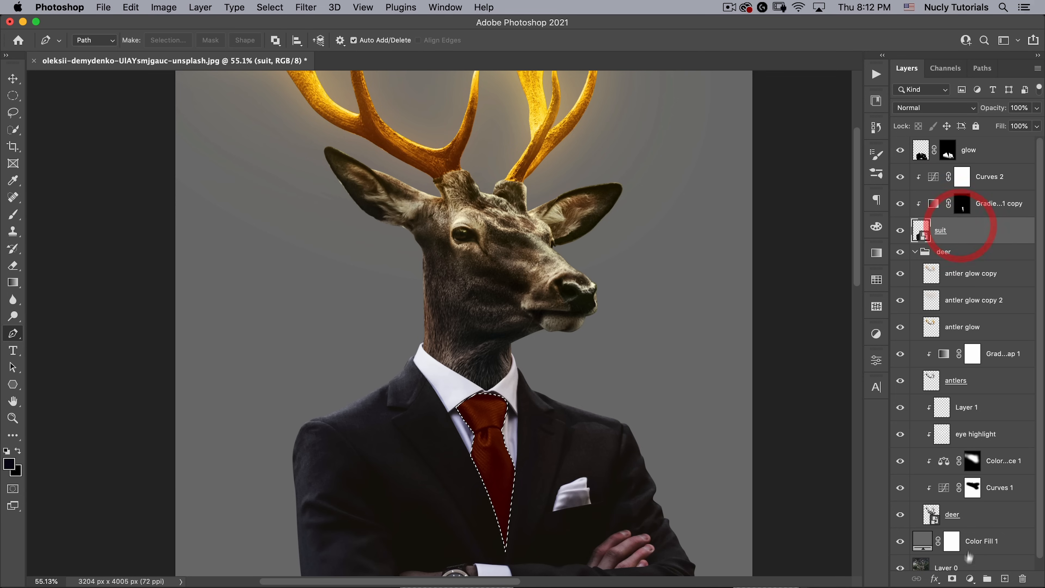
click(936, 579)
click(937, 580)
click(970, 578)
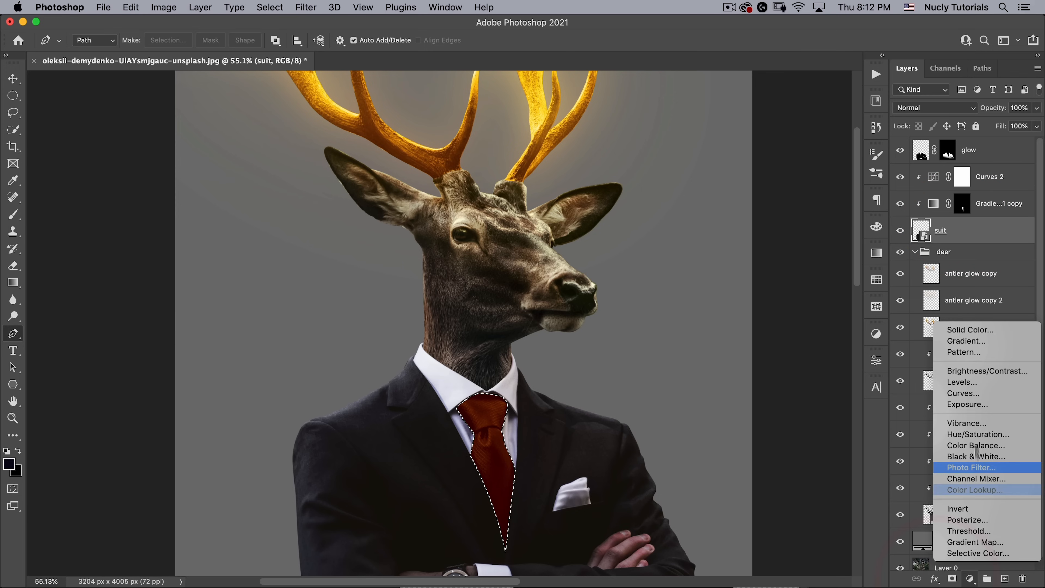
click(981, 397)
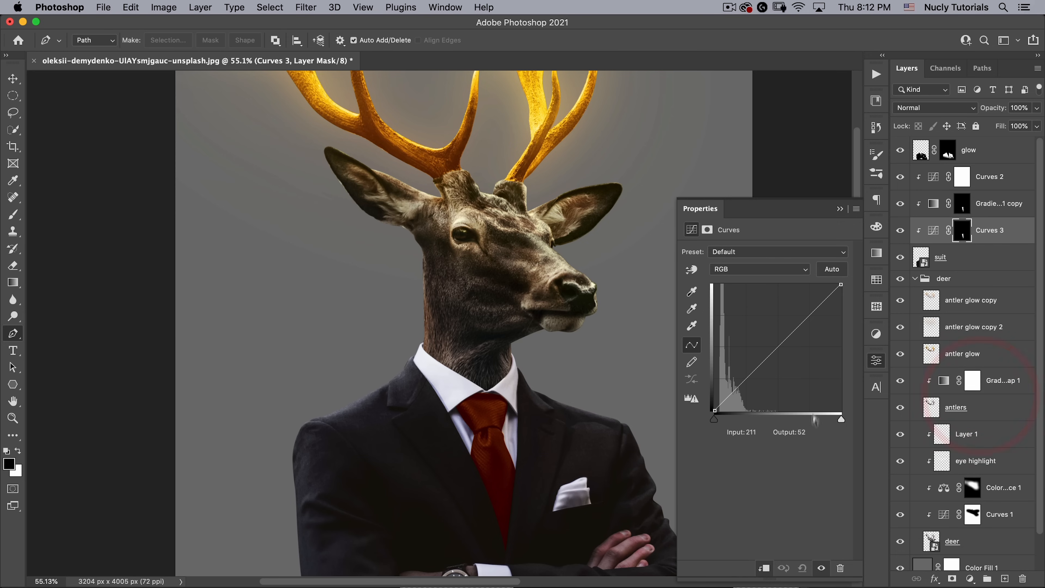
- Brighten the tie in Curves by setting the white point to input 93 and moving the black point slightly inward
drag(841, 419, 768, 417)
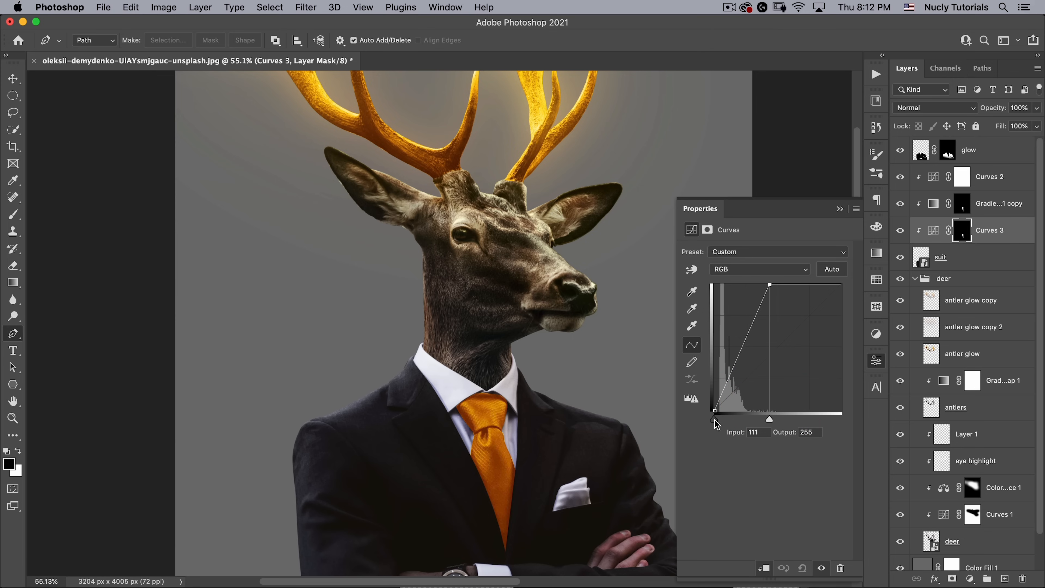
drag(716, 425, 758, 421)
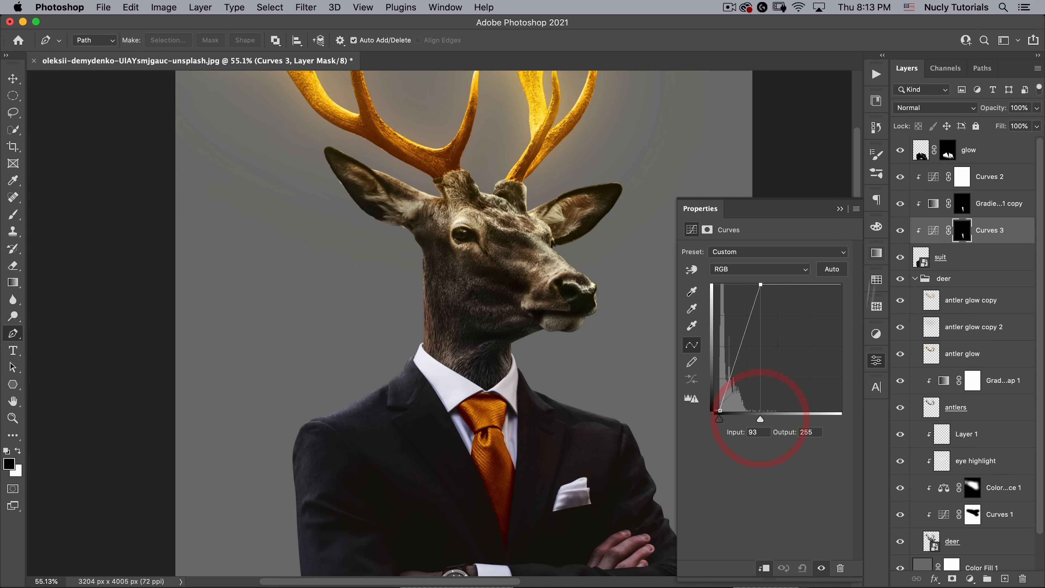
drag(500, 475, 577, 386)
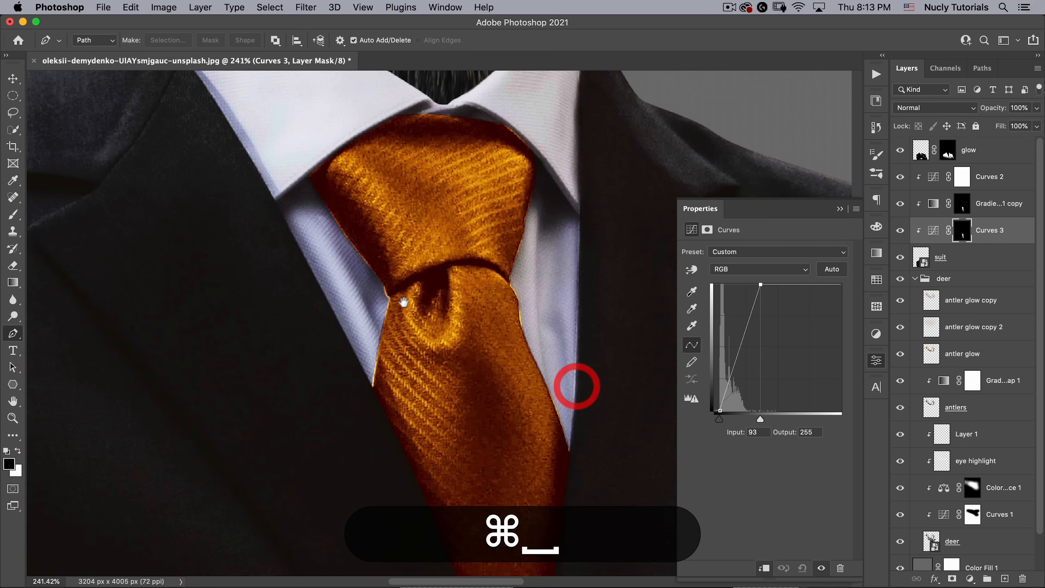
key(space)
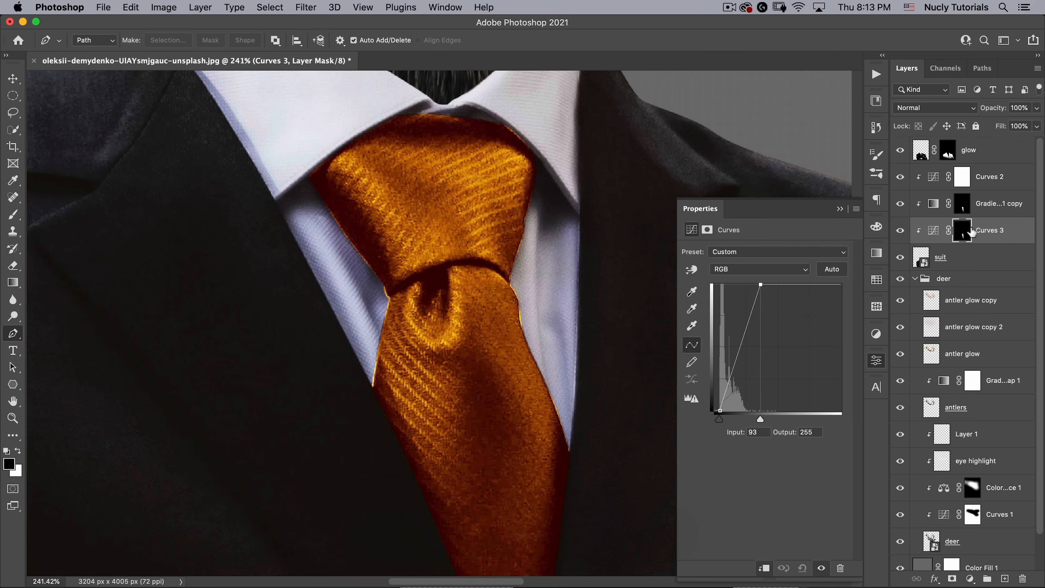
- Move the Gradient Map copy and Curves 3 layers above Curves 2 and release both from the clipping mask
shift+click(999, 212)
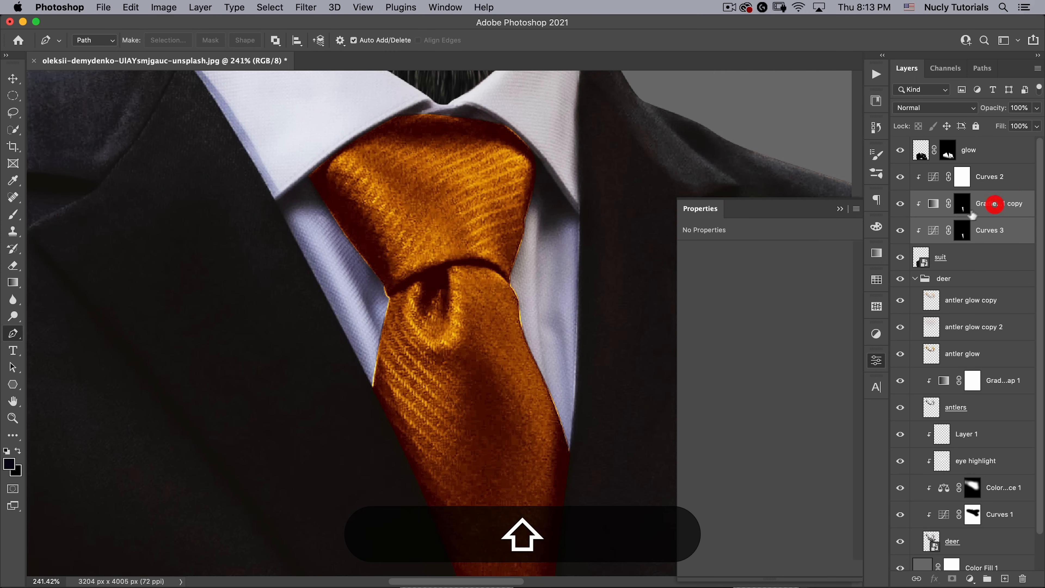
drag(934, 198, 933, 164)
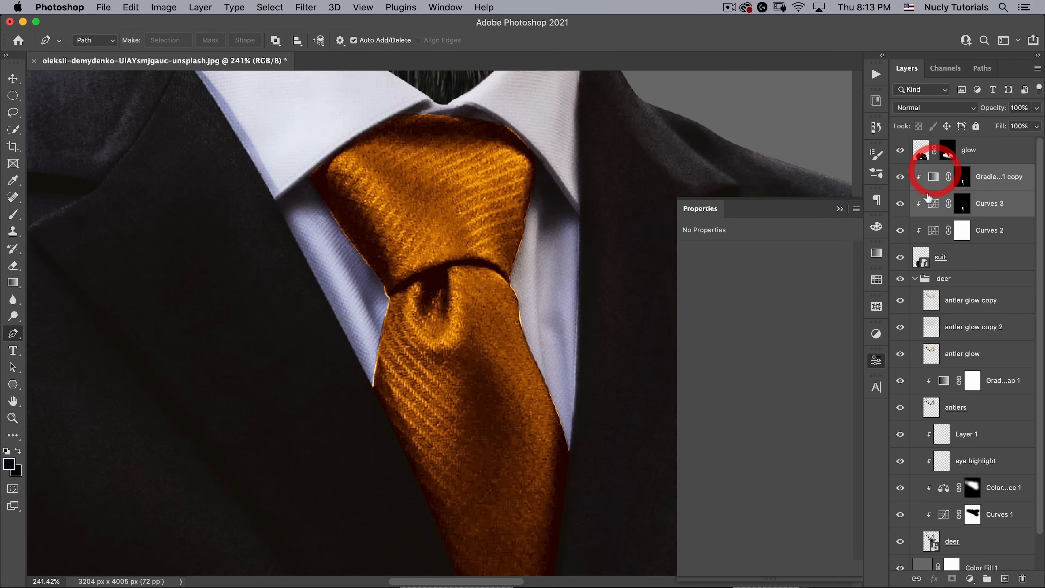
alt+click(926, 208)
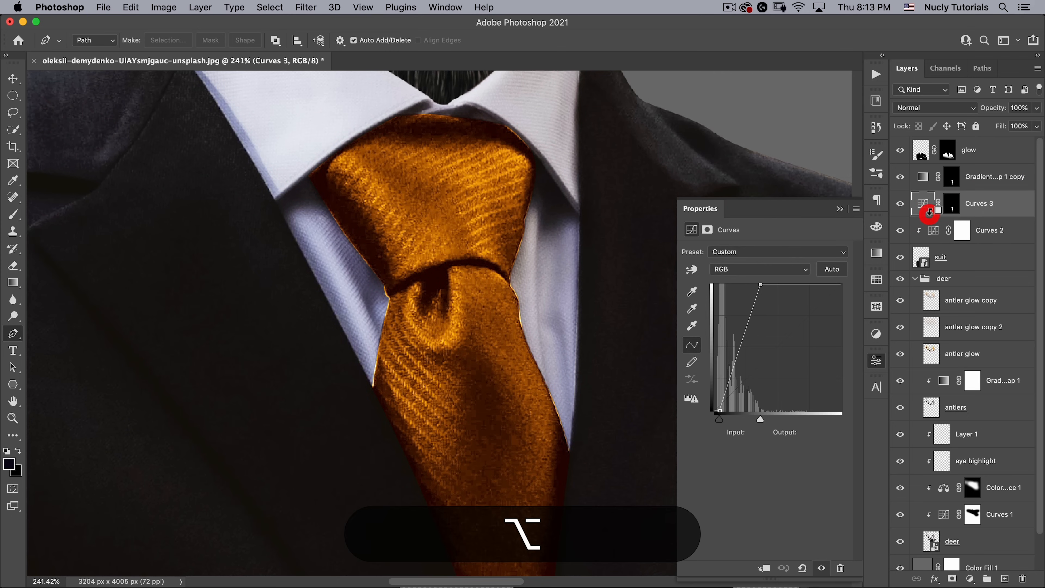
- Group the Gradient Map copy and Curves 3 layers, add a layer mask to the group, and name it "neck tie"
shift+click(989, 183)
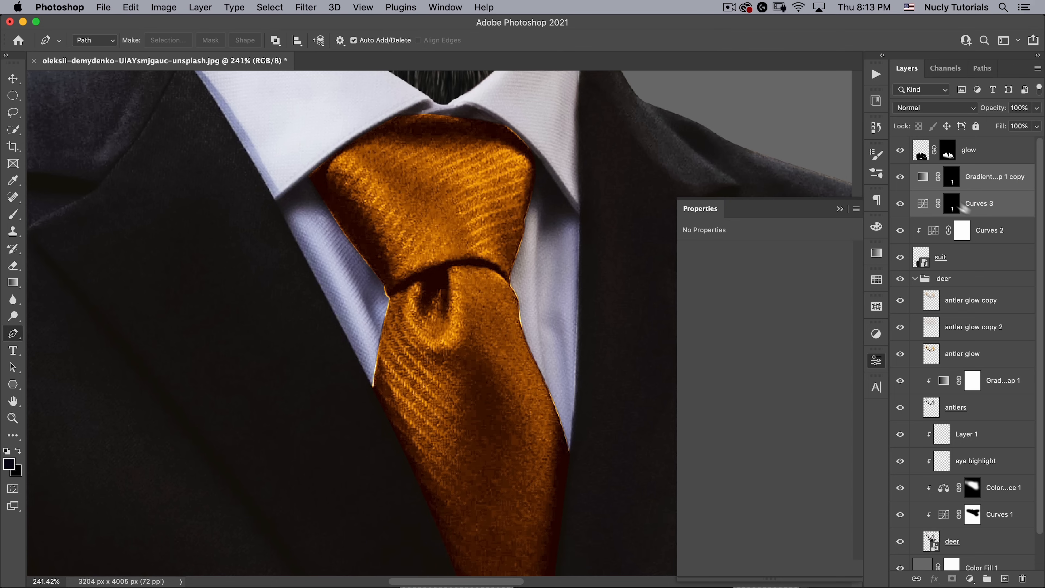
key(super+g)
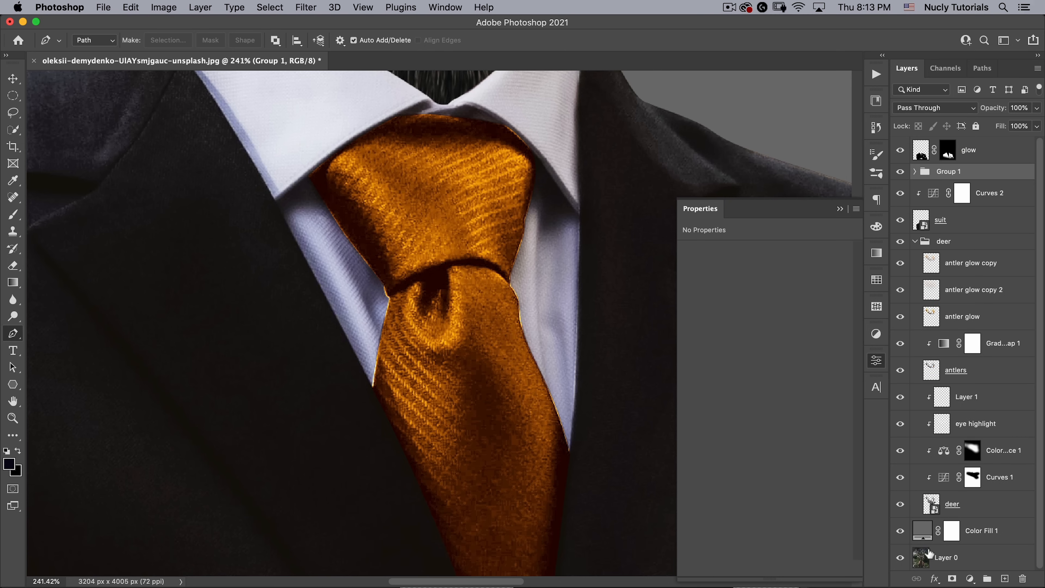
click(950, 578)
click(975, 178)
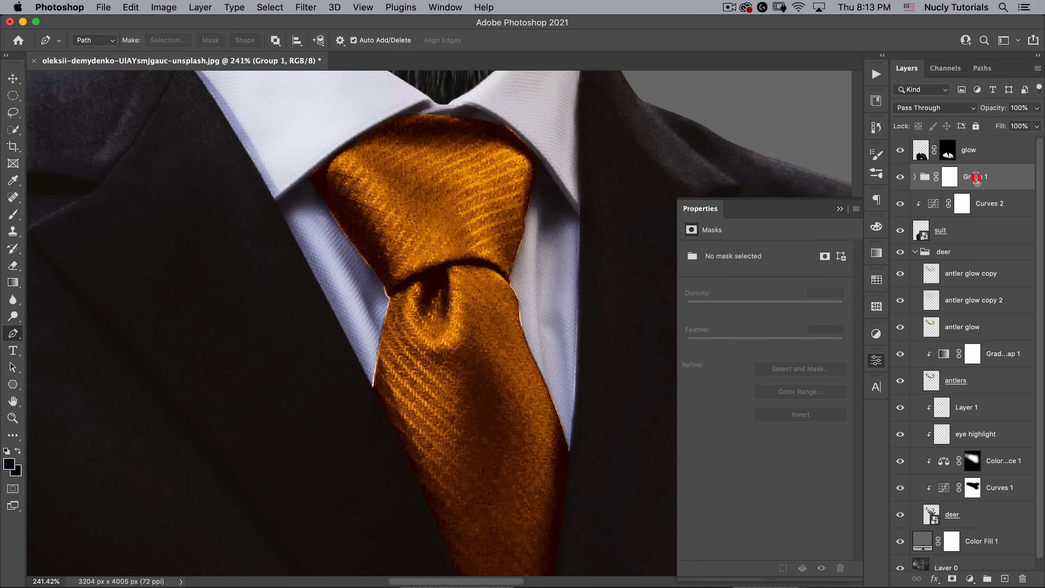
text(neck tie)
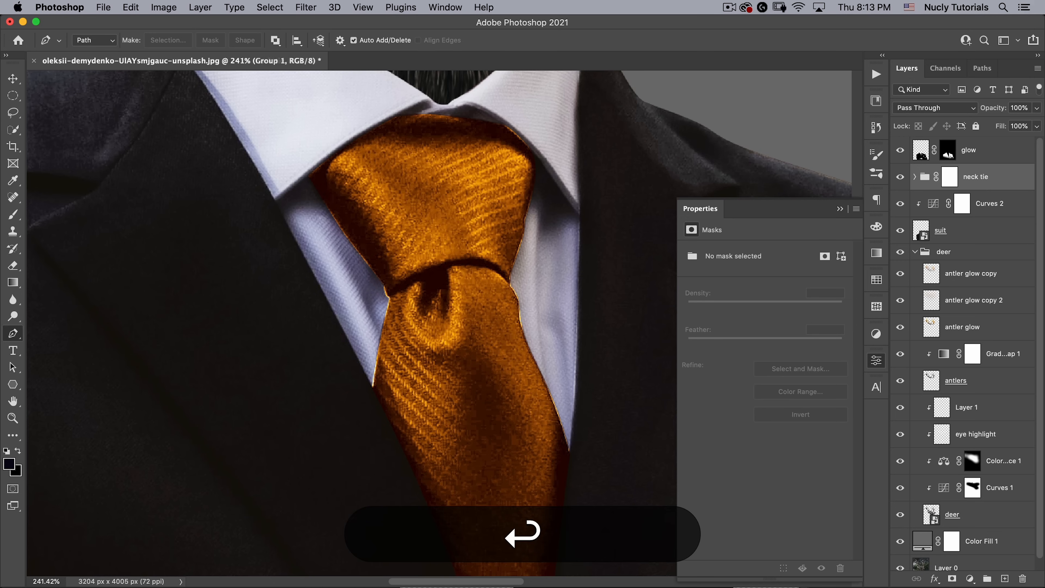
- Paint black on the neck tie group's mask along the tie's left edge with a soft 63 px brush
click(949, 176)
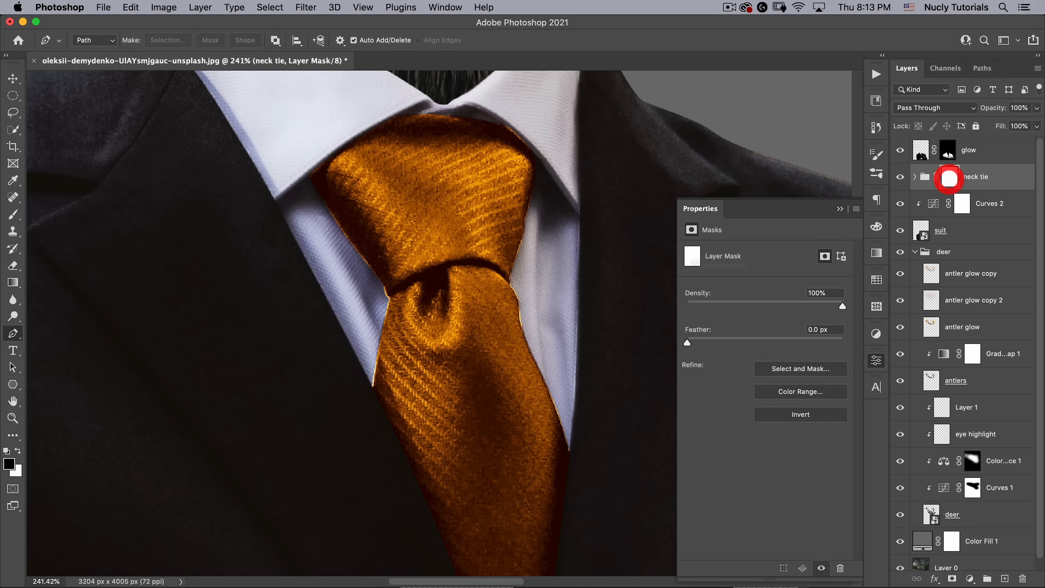
key(b)
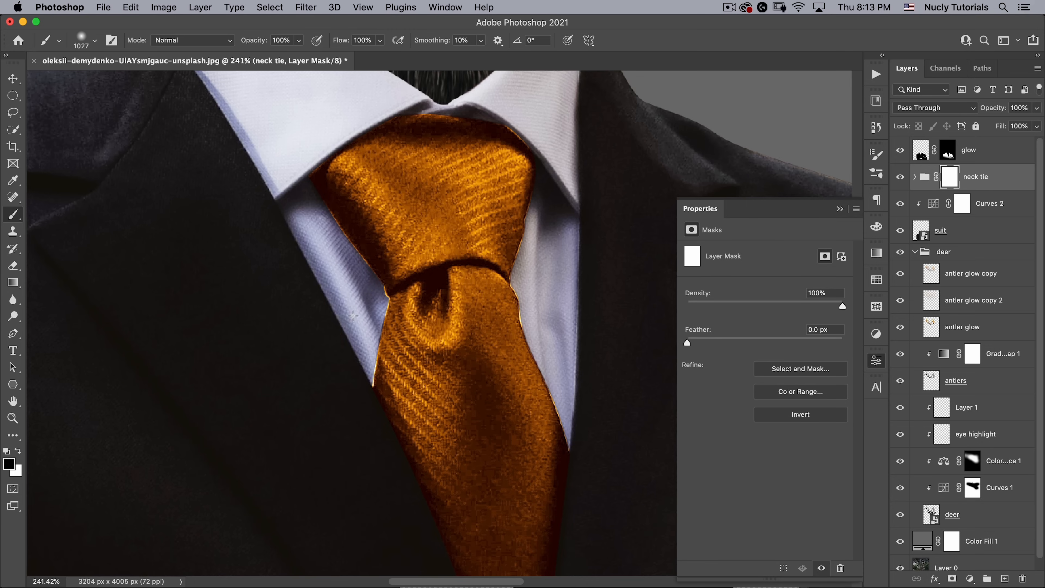
right_click(369, 302)
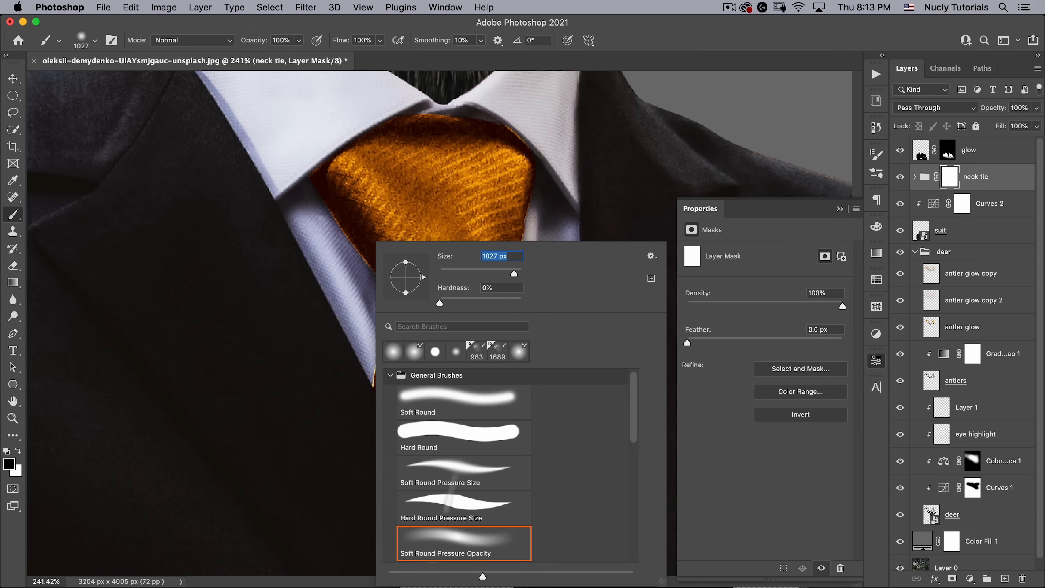
click(466, 272)
click(295, 231)
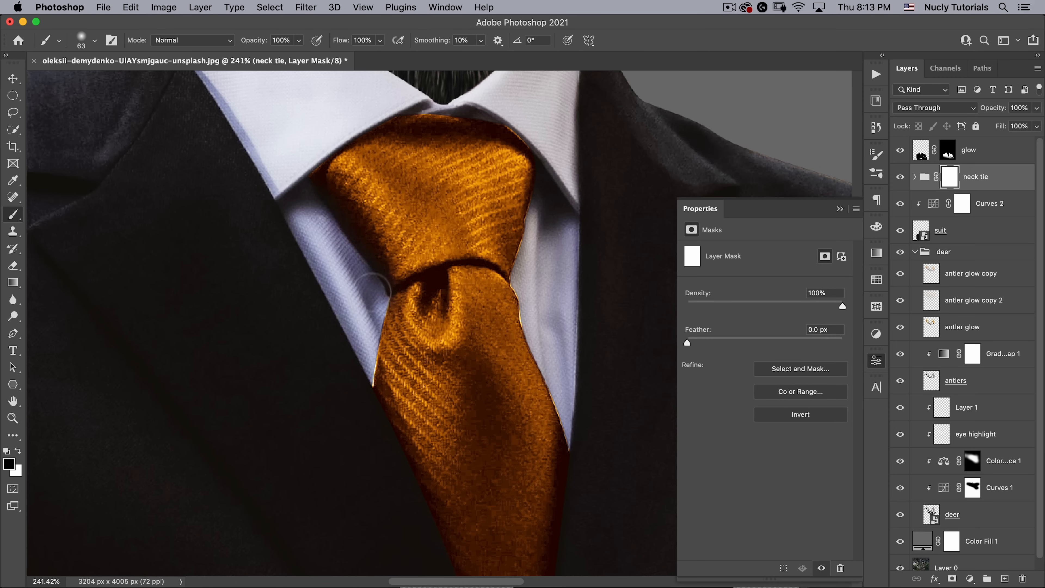
mouse_move(372, 292)
mouse_down()
mouse_move(354, 404)
mouse_move(366, 282)
mouse_move(357, 387)
mouse_move(282, 182)
mouse_move(334, 204)
mouse_move(399, 366)
mouse_move(387, 322)
mouse_move(445, 445)
mouse_move(392, 147)
mouse_up()
key(space)
key(space)
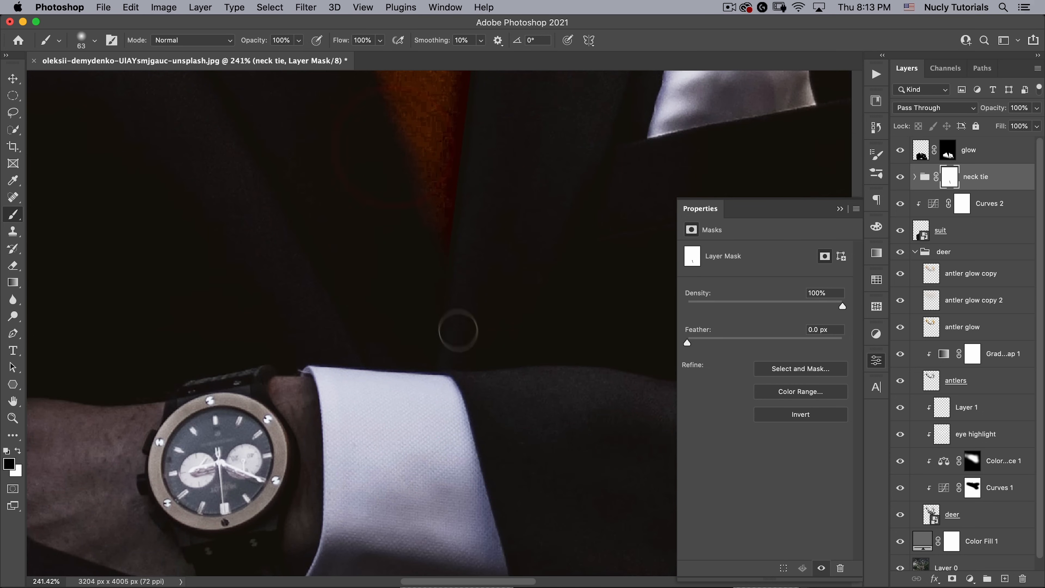
- Paint black on the neck tie group's mask along the tie's right edge, from the tip up to the knot
key(space)
drag(478, 100, 458, 336)
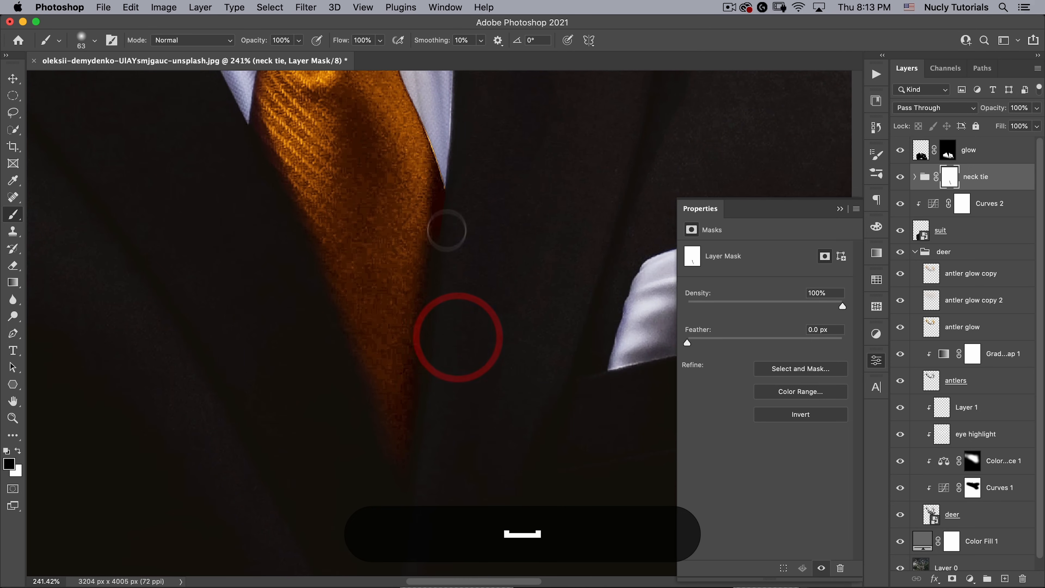
mouse_move(447, 230)
mouse_down()
mouse_move(446, 128)
mouse_move(508, 411)
mouse_up()
key(space)
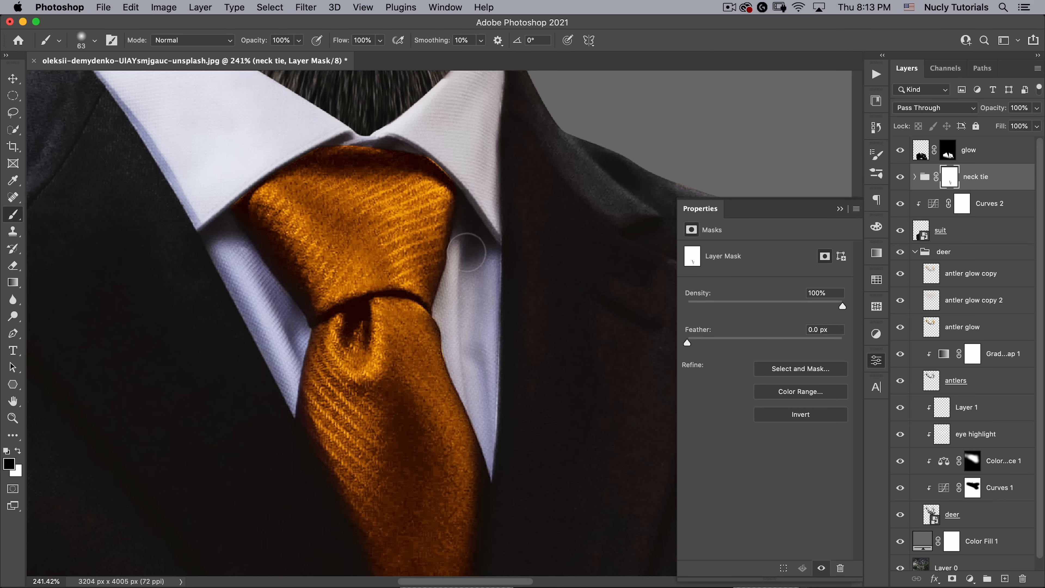
- Paint black on the neck tie group's mask along the top edge of the tie knot beneath the collar
mouse_move(451, 177)
mouse_down()
mouse_move(395, 150)
mouse_move(342, 150)
mouse_move(416, 156)
mouse_up()
drag(288, 144, 232, 192)
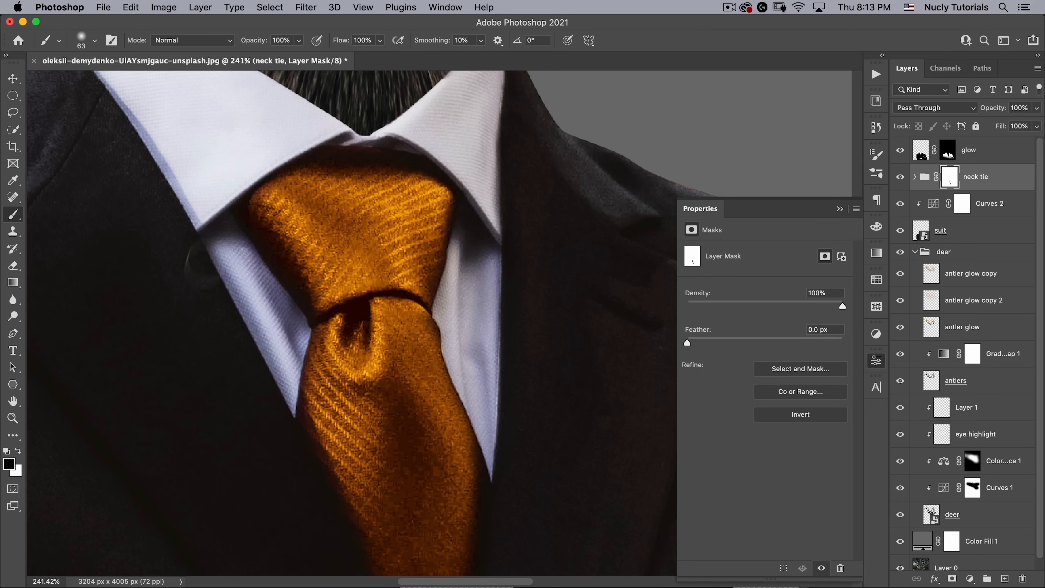
drag(181, 382, 235, 378)
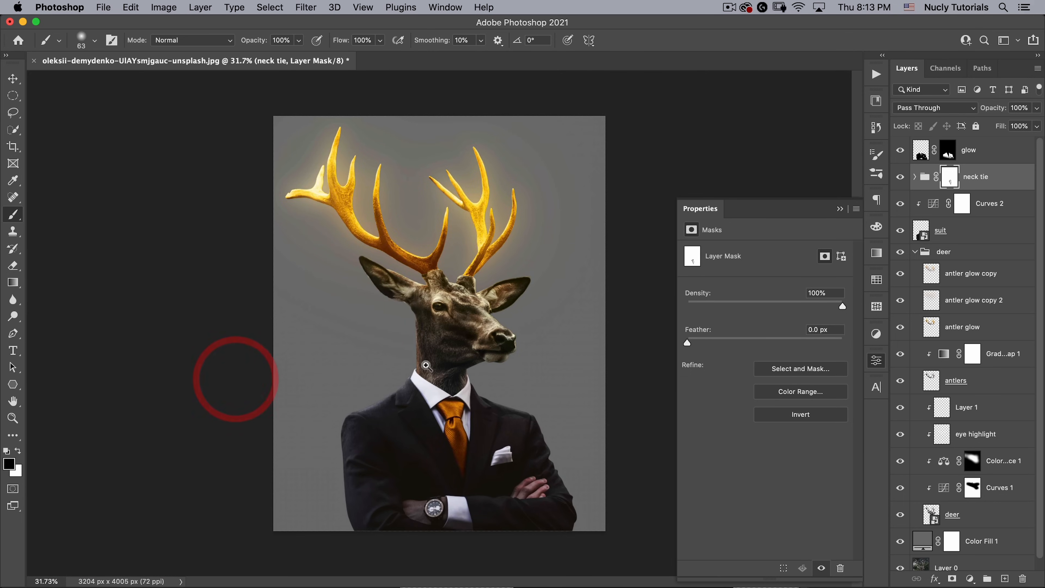
key(v)
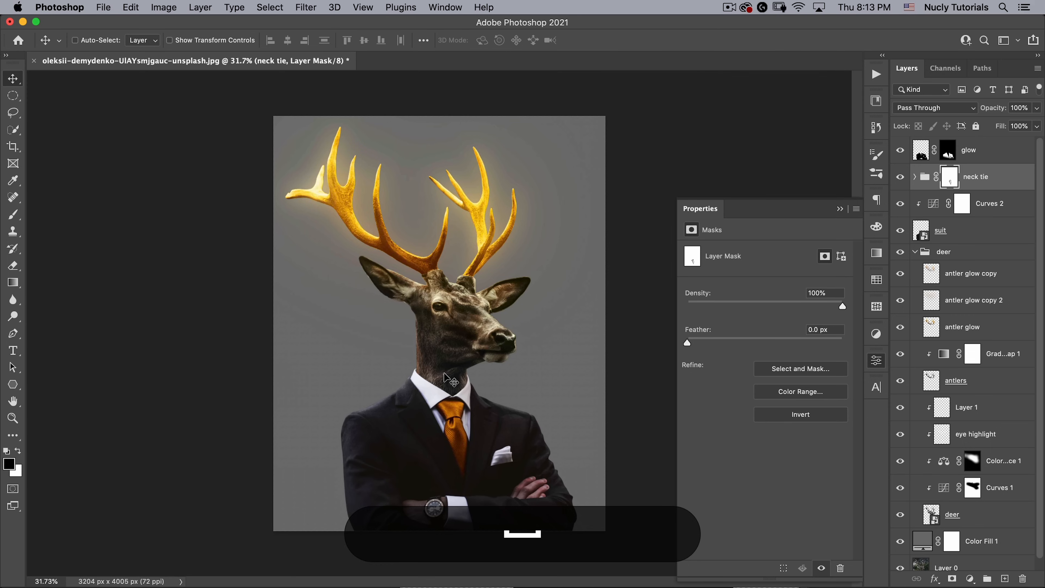
click(876, 361)
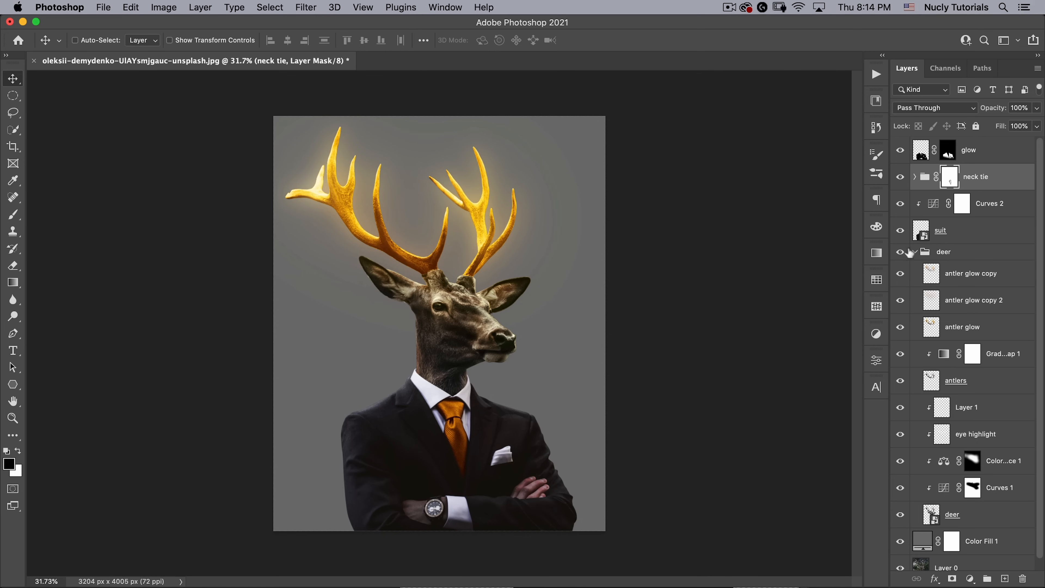
- Load the suit layer's outline as a selection and add the deer layer's outline to it
key(super)
super+click(920, 231)
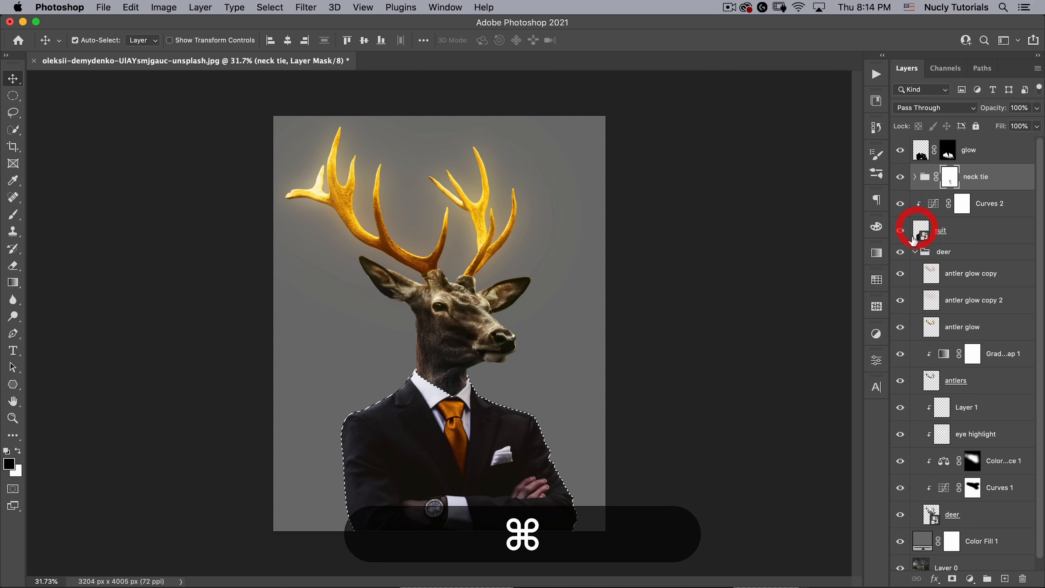
scroll(953, 351, down, 1)
key(shift)
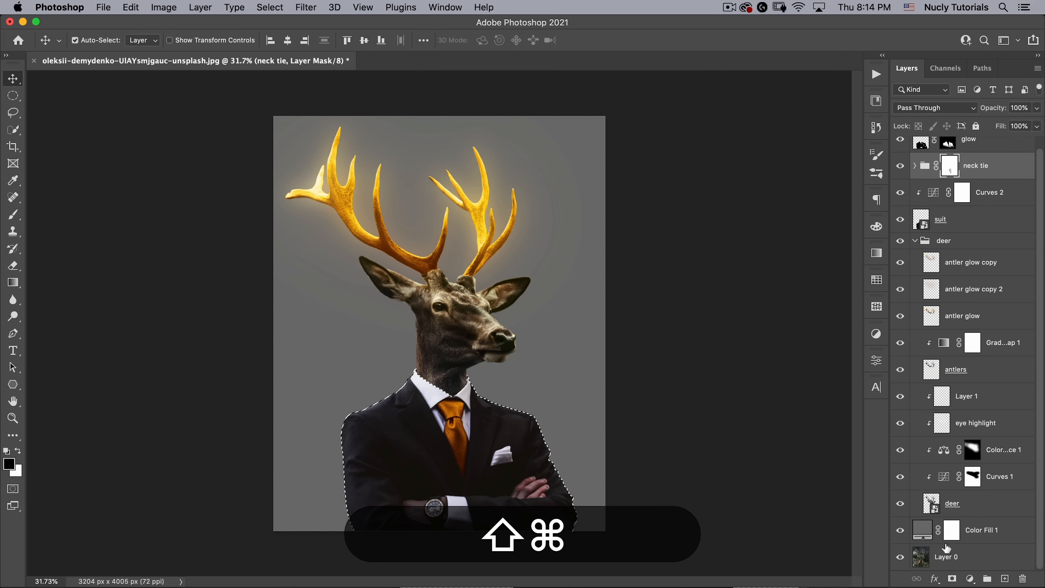
shift+super+click(929, 503)
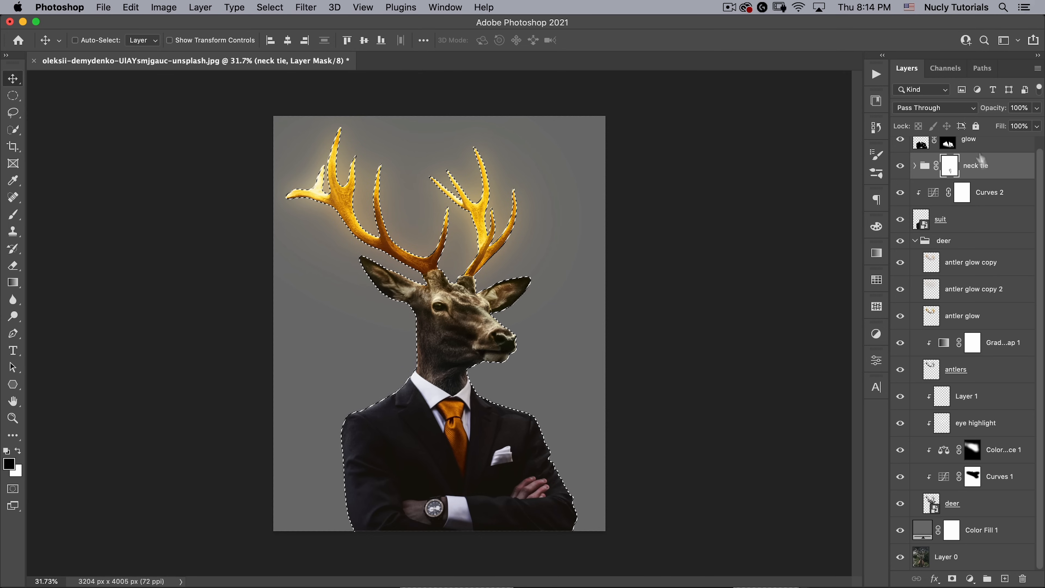
- Create a new layer above the glow layer and name it "edge glow"
scroll(973, 206, up, 1)
click(997, 156)
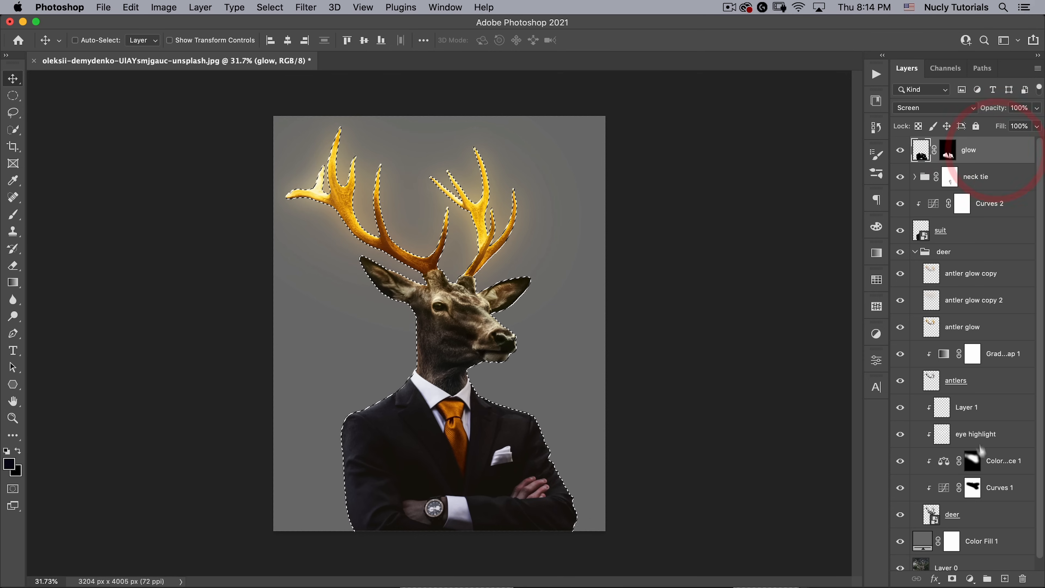
click(1004, 579)
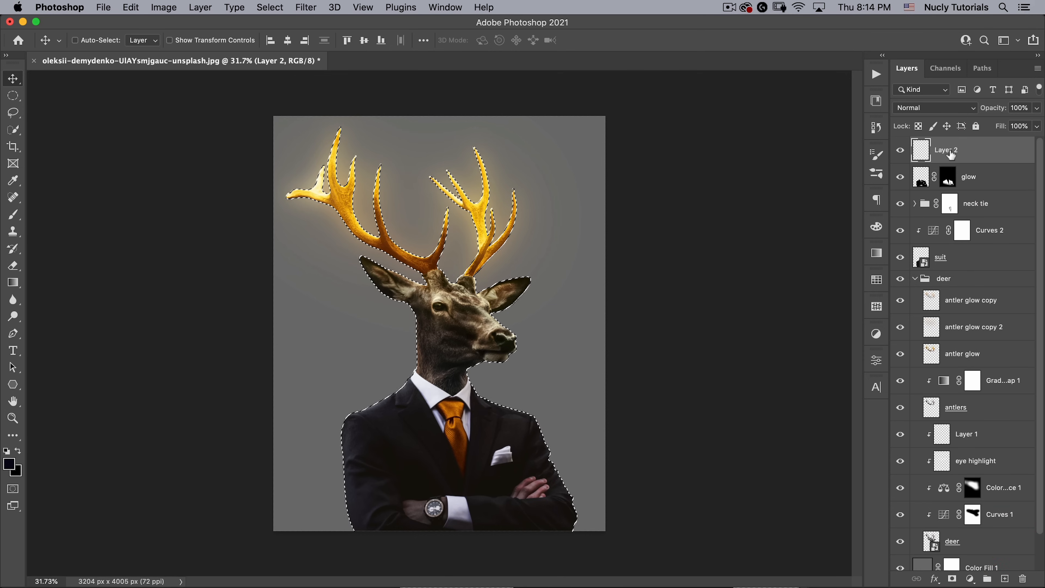
double_click(947, 151)
text(edge glow)
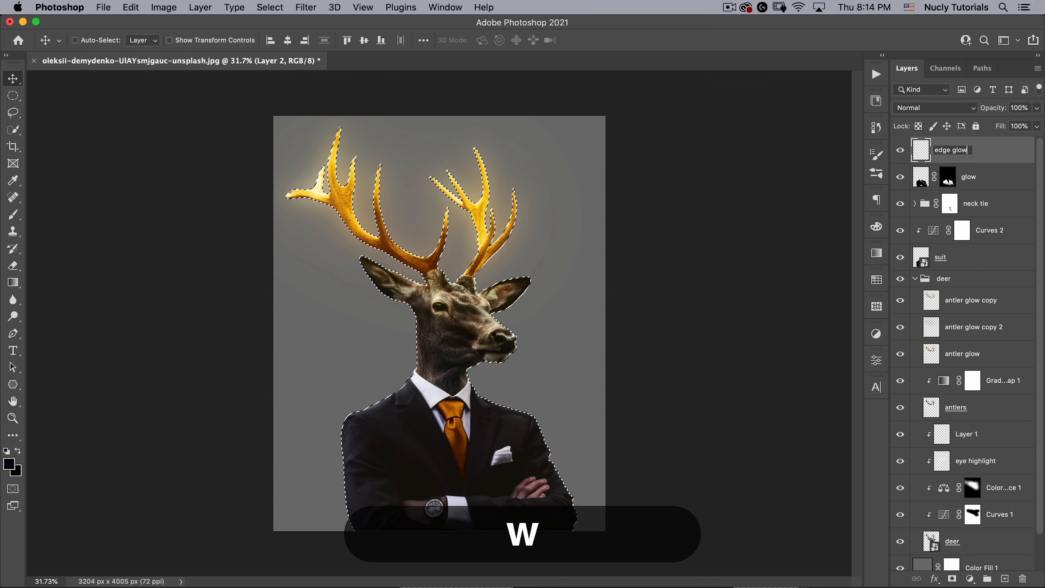
key(Return)
- Fill the selection with black on the edge glow layer, deselect, and set the layer's blend mode to Screen
key(d)
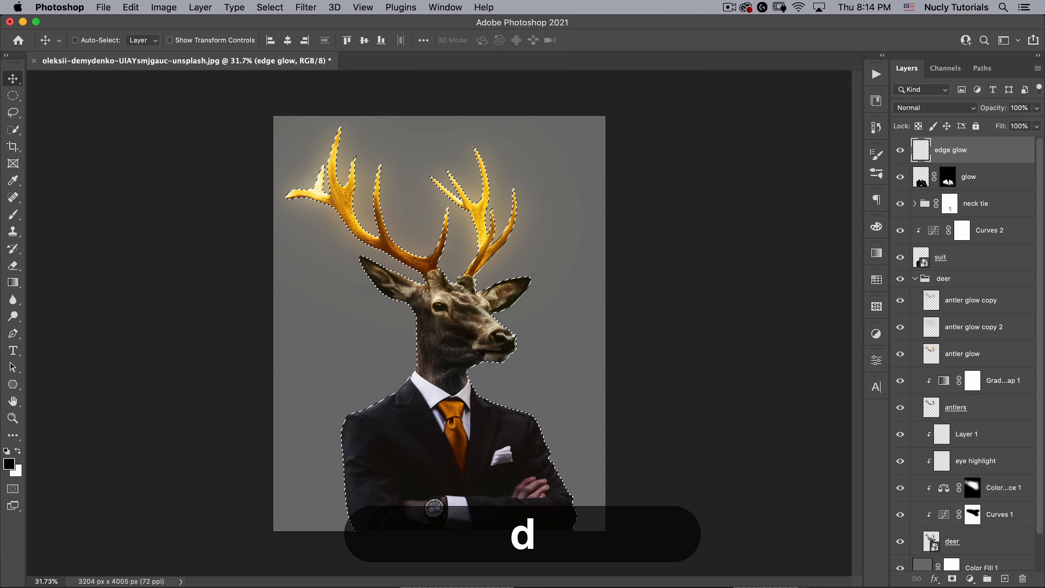
key(alt+BackSpace)
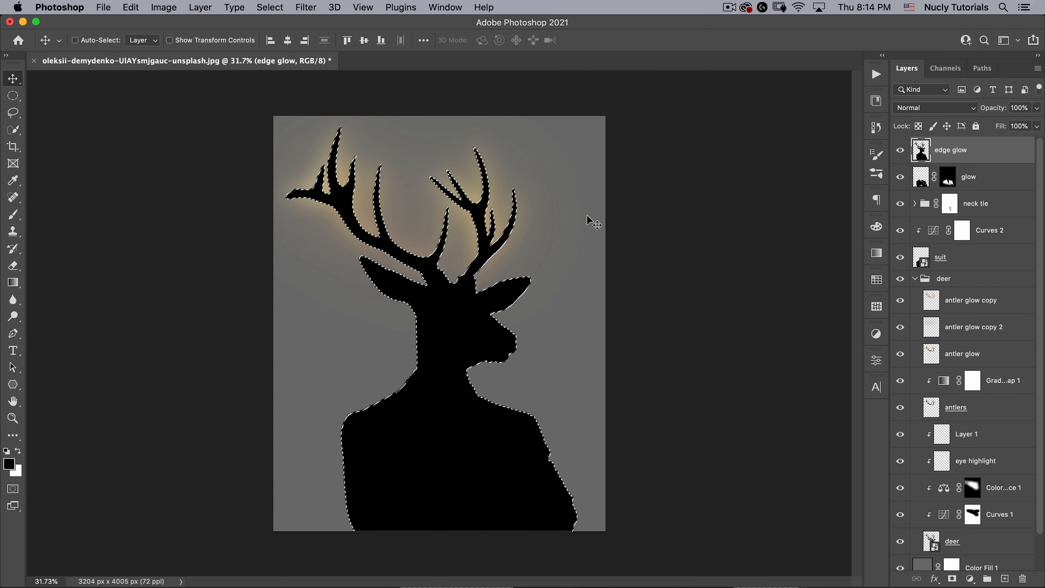
key(ctrl+d)
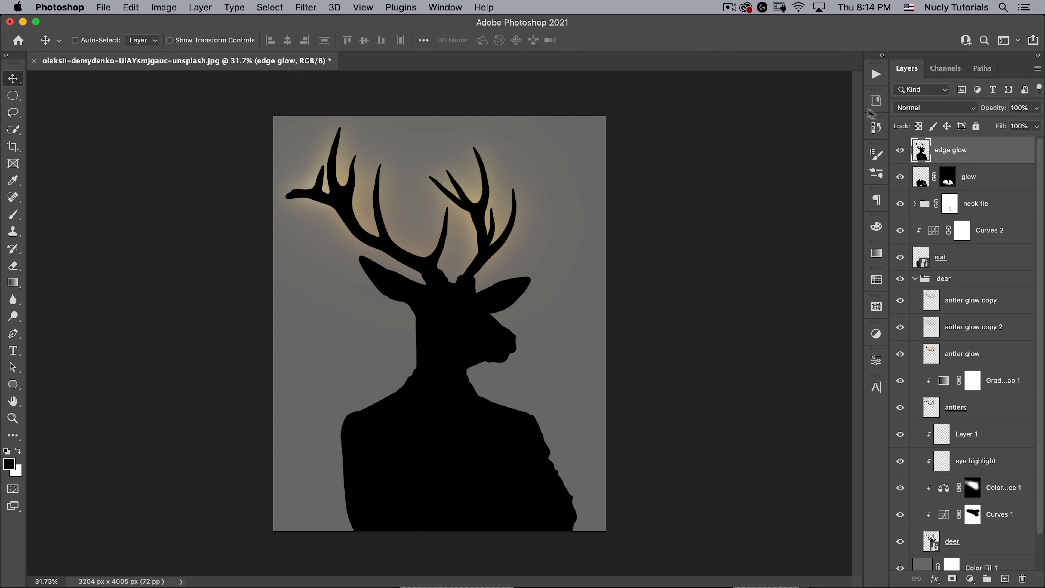
click(924, 109)
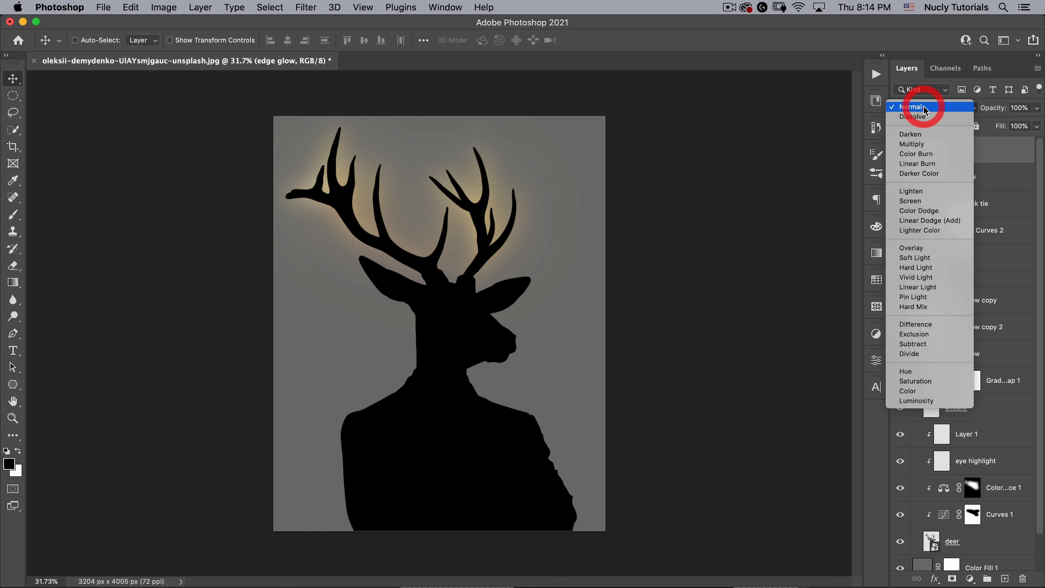
click(918, 200)
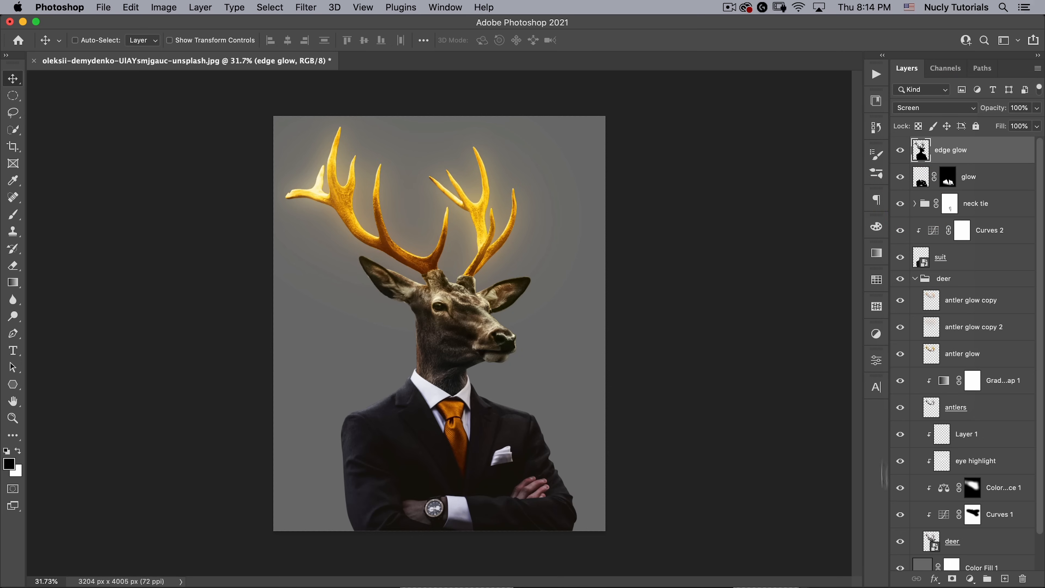
- Add an Outer Glow effect to the edge glow layer with its opacity at 100%
click(934, 579)
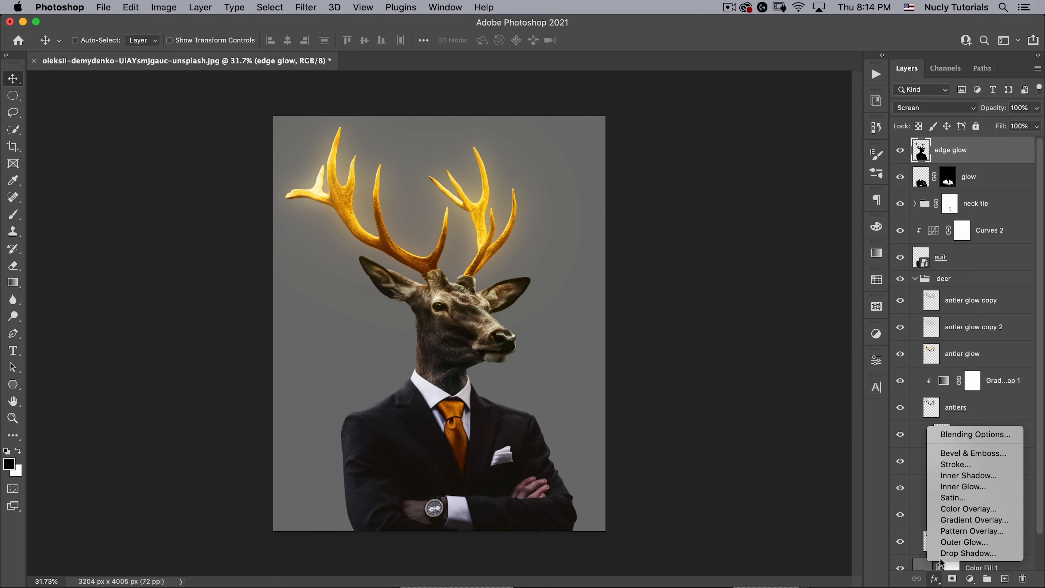
click(959, 542)
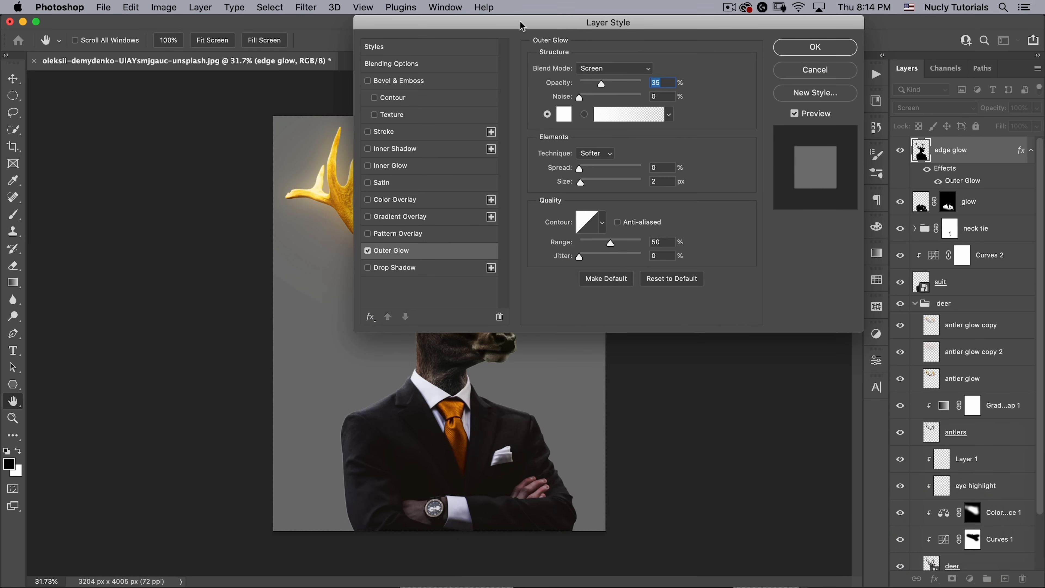
drag(520, 25, 648, 121)
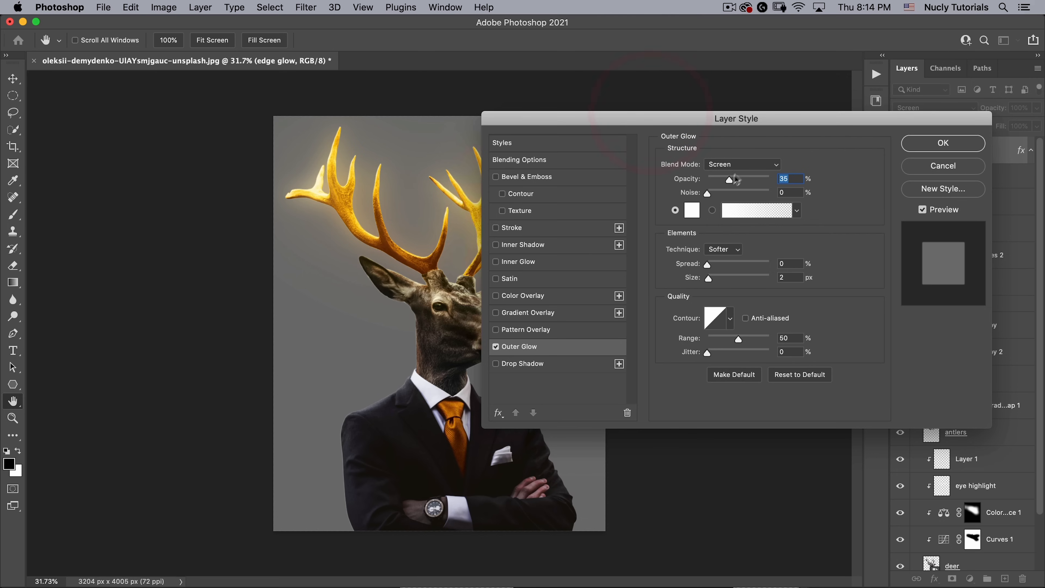
click(821, 182)
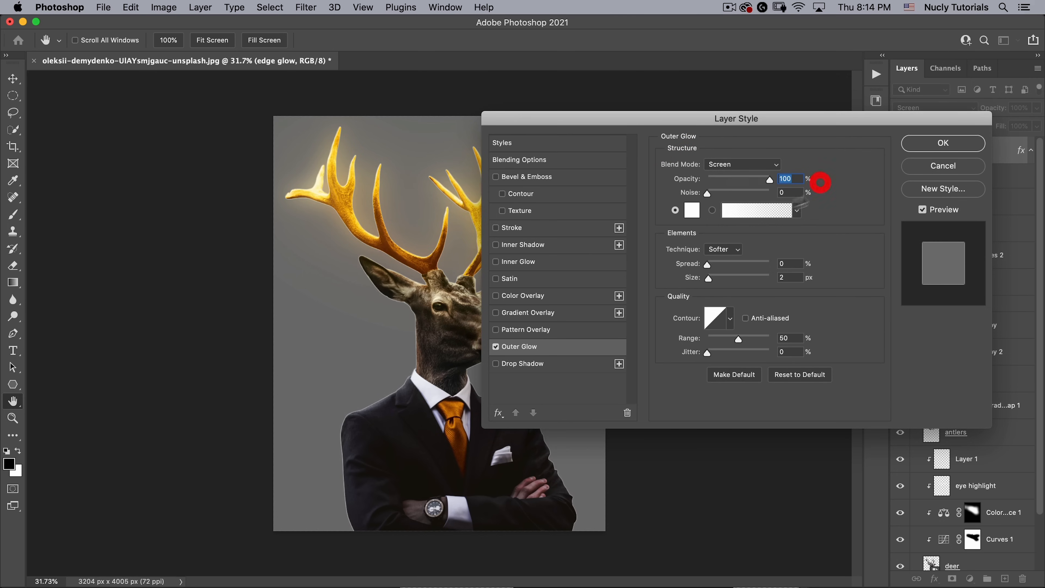
- Set the outer glow's colour to pale yellow fff1b1, starting from a bright antler tone, and its size to 70 px
click(692, 210)
click(451, 194)
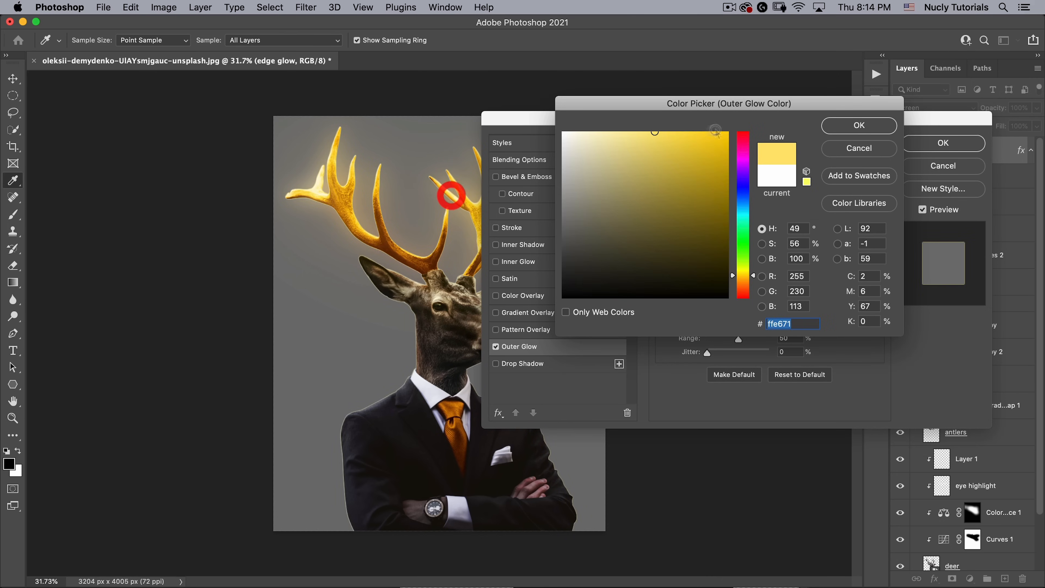
click(657, 132)
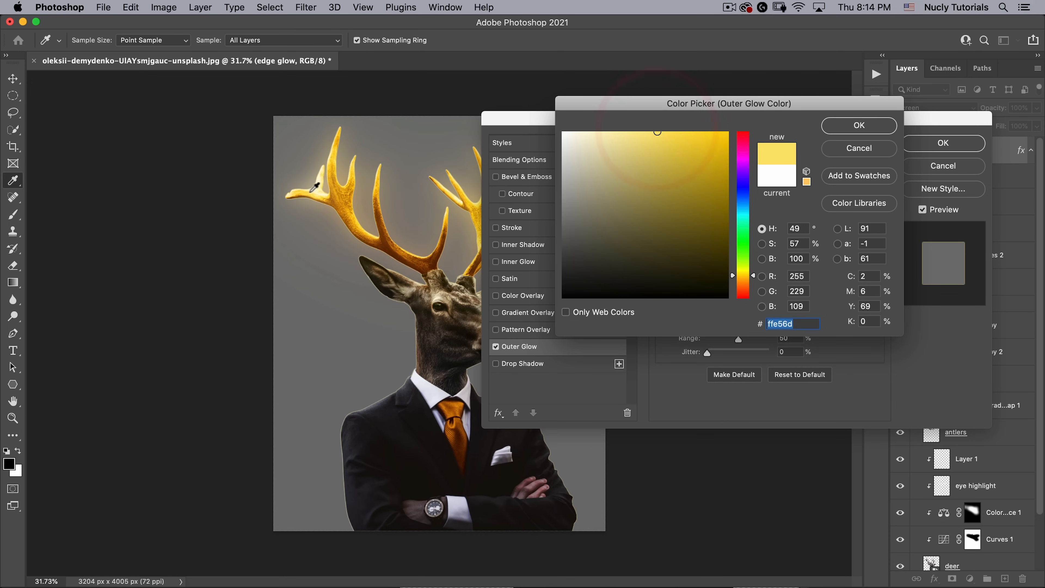
click(319, 193)
click(319, 196)
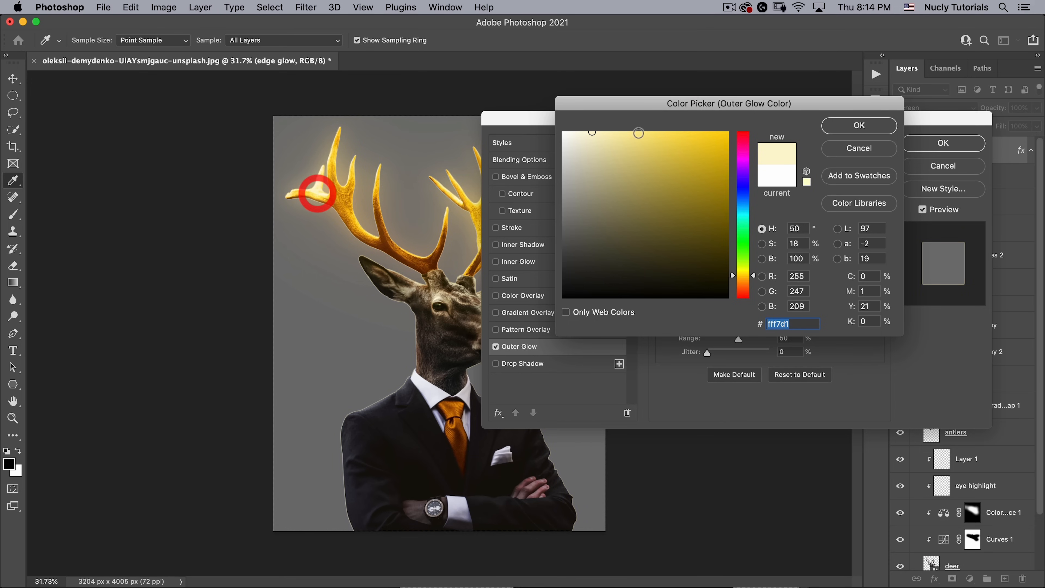
click(613, 132)
click(880, 129)
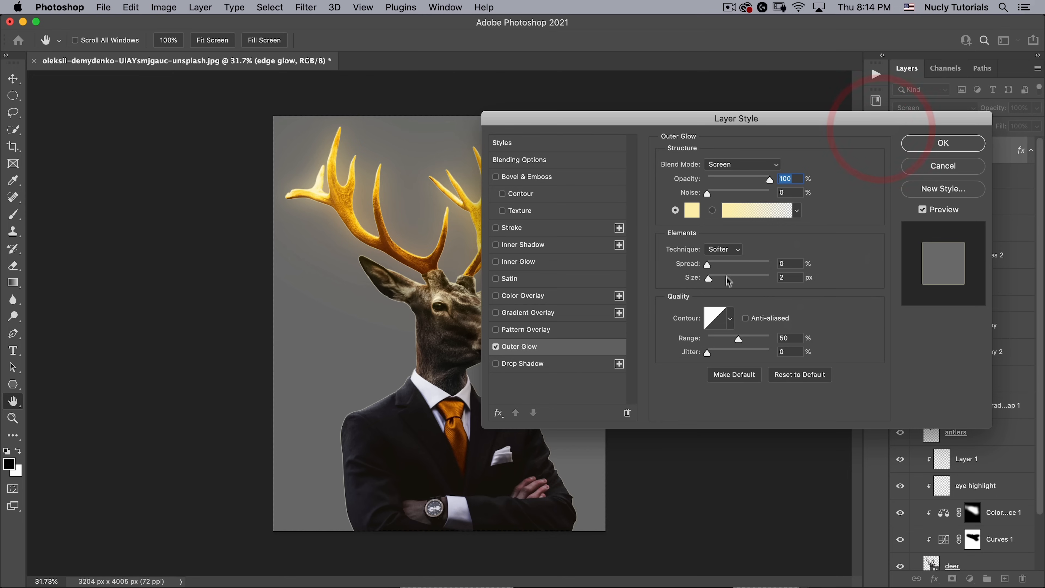
drag(710, 279, 729, 280)
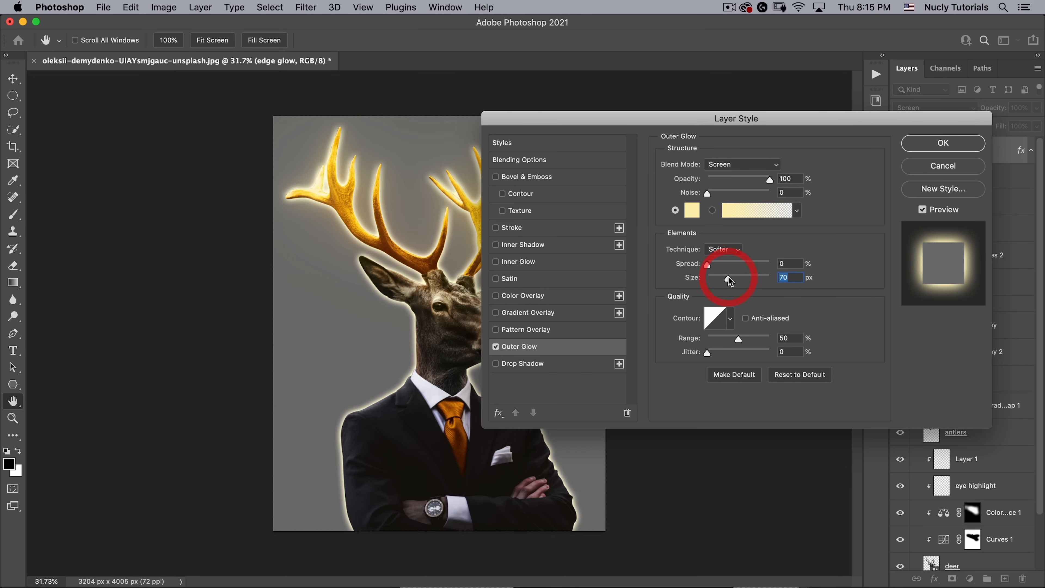
- Copy the outer glow's hex colour fff1b1 into a new Inner Glow effect with 100% opacity and 62 px size
click(692, 211)
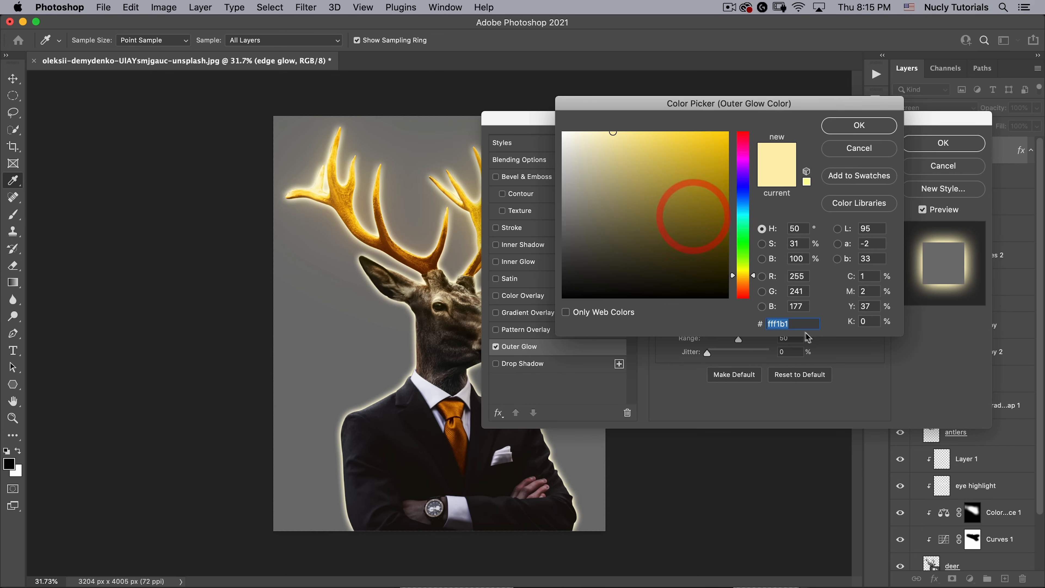
key(super+c)
click(859, 125)
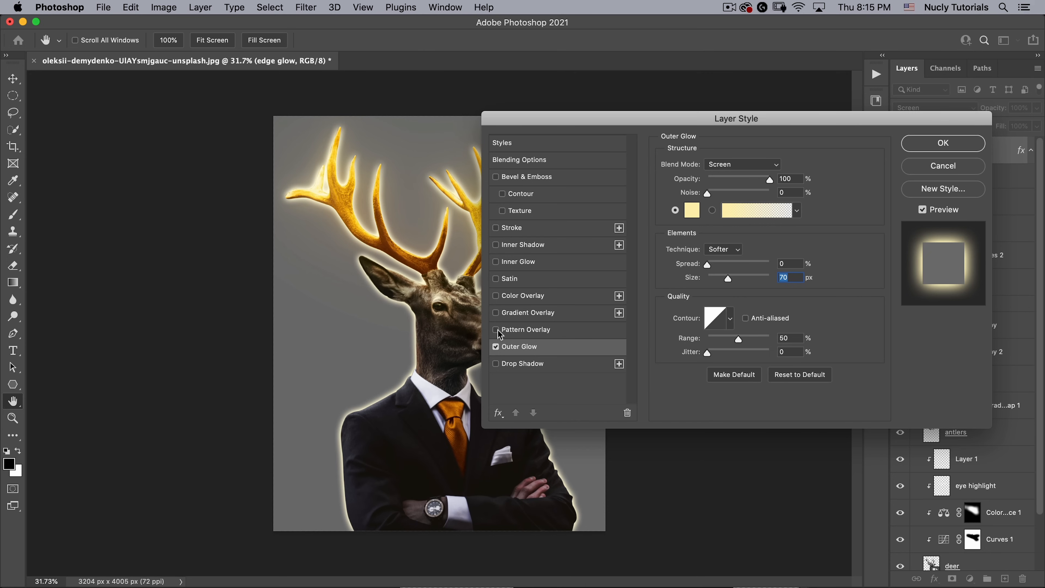
click(507, 262)
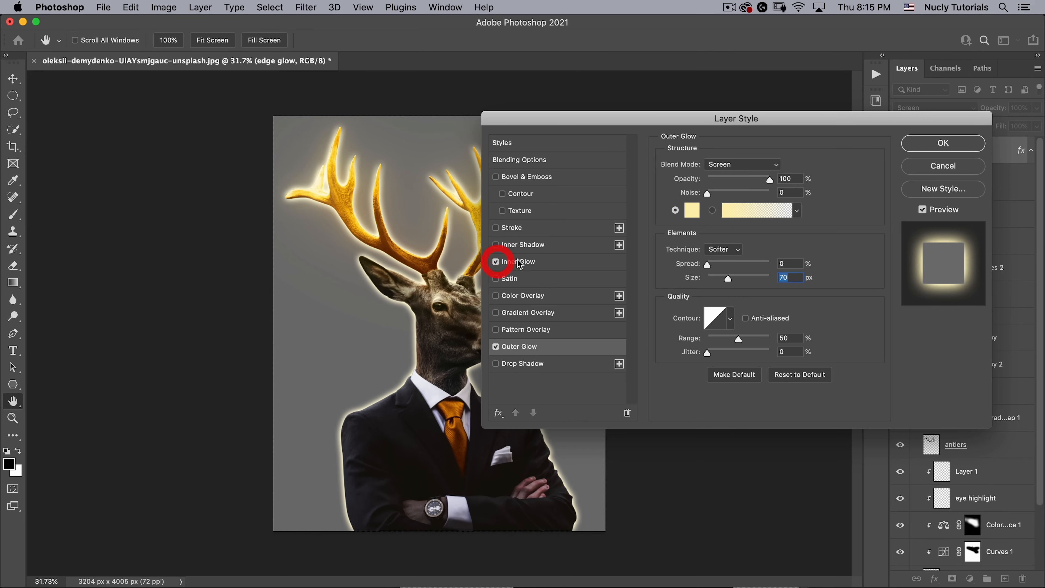
click(692, 211)
key(super+v)
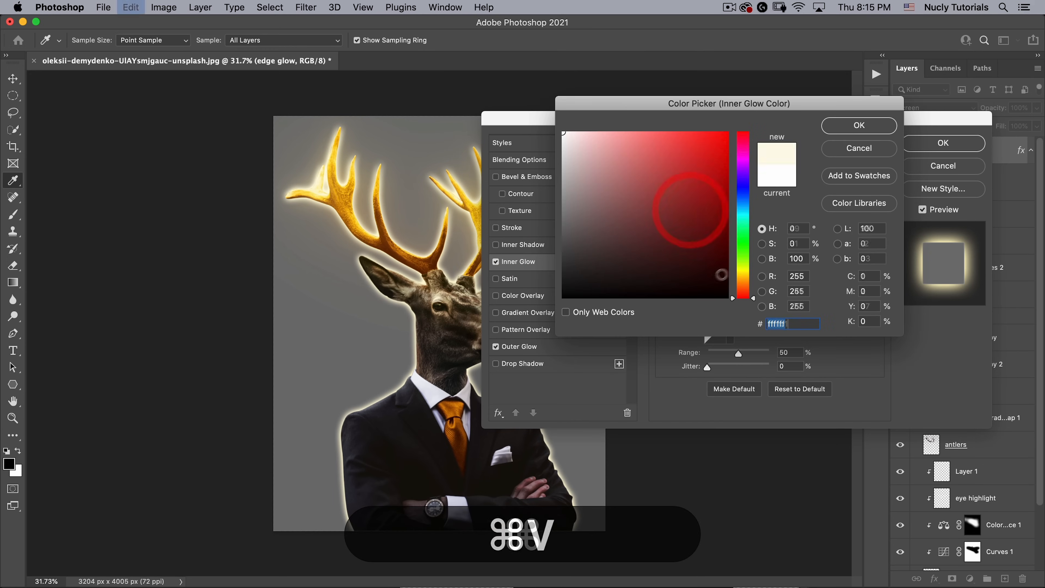
click(858, 125)
drag(736, 182, 852, 185)
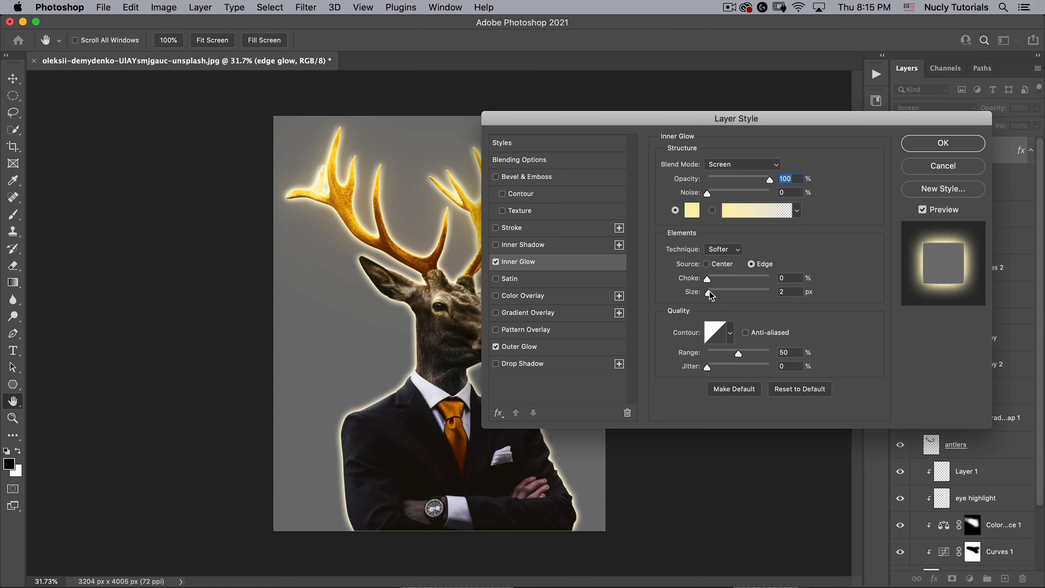
drag(710, 292, 726, 293)
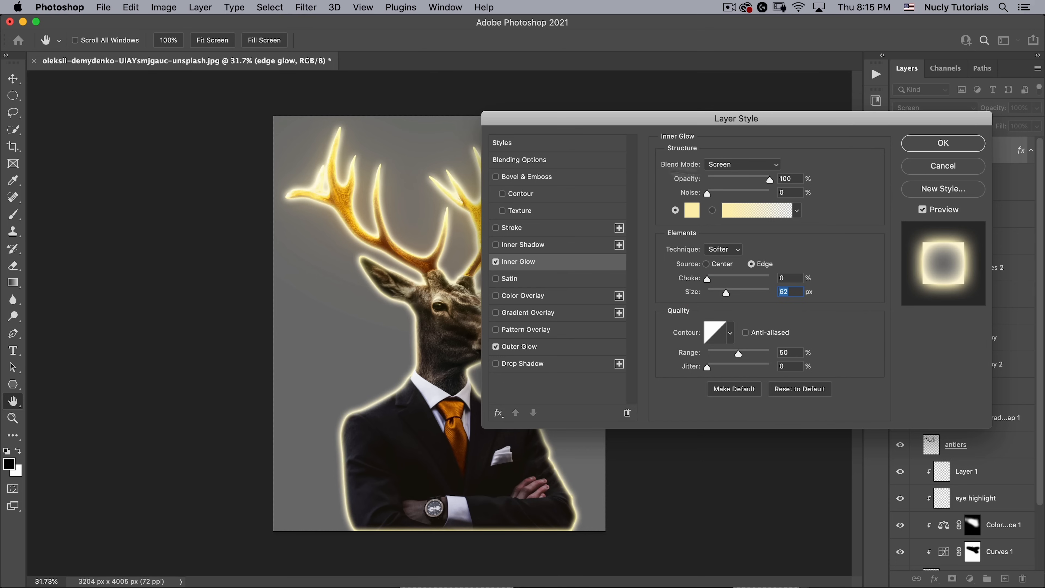
- Enable Layer Mask Hides Effects in the edge glow layer's blending options and apply the layer style
drag(534, 127, 526, 120)
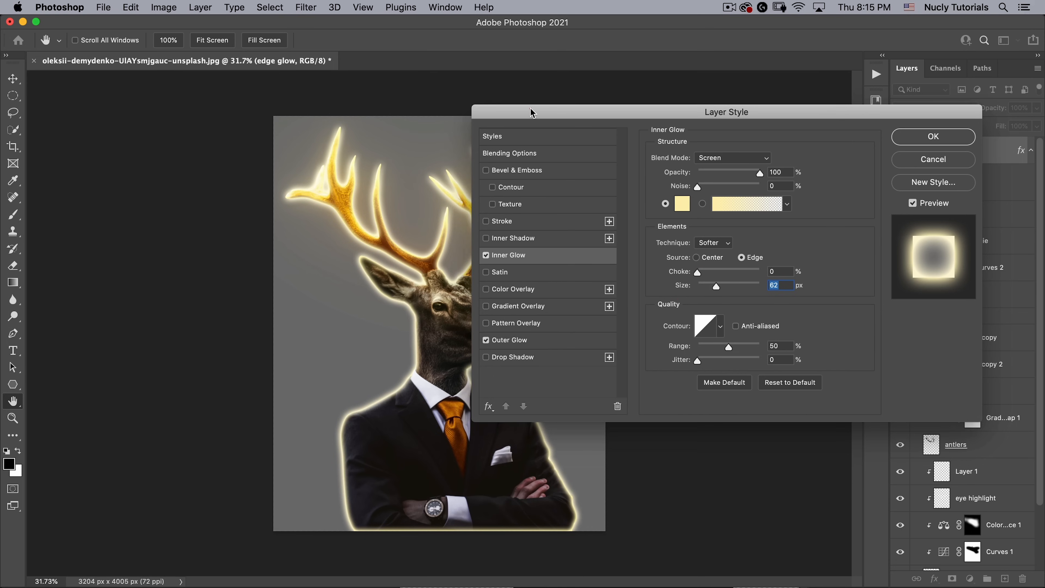
click(518, 153)
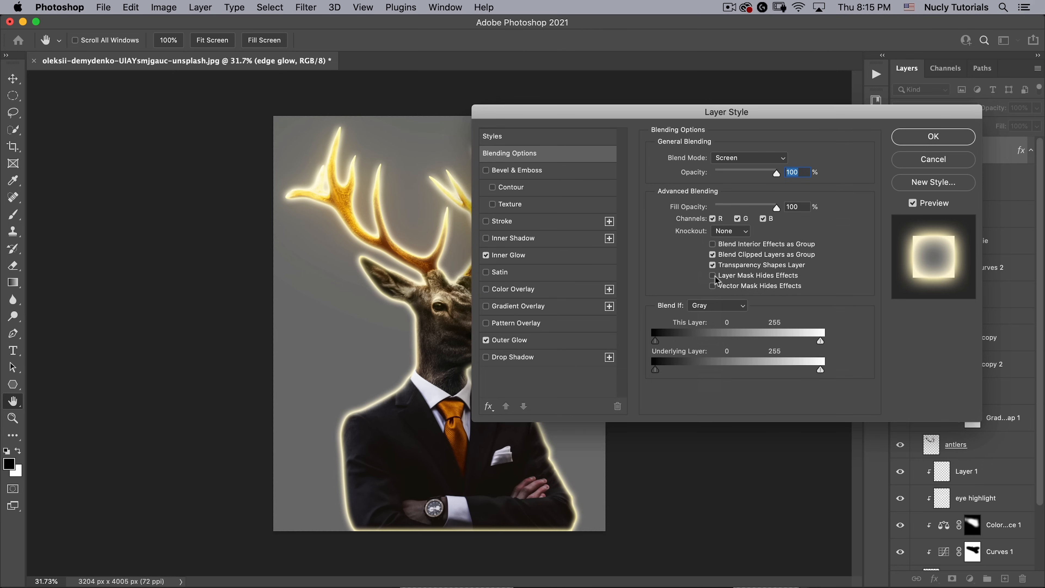
click(728, 276)
click(911, 137)
- Add a layer mask to edge glow and draw a vertical black linear gradient from the image's bottom edge up to the deer's neck
click(952, 579)
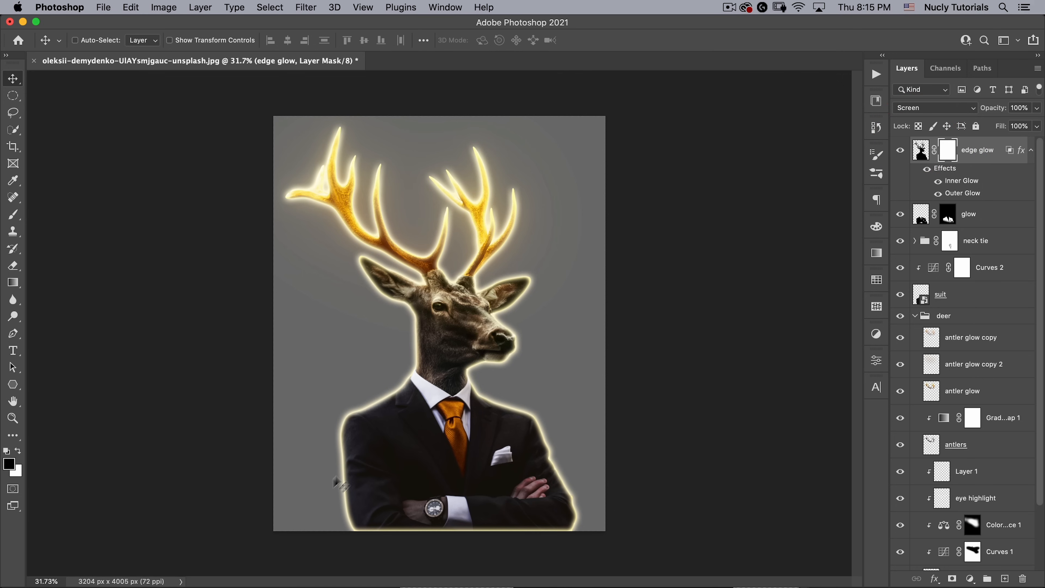
click(12, 283)
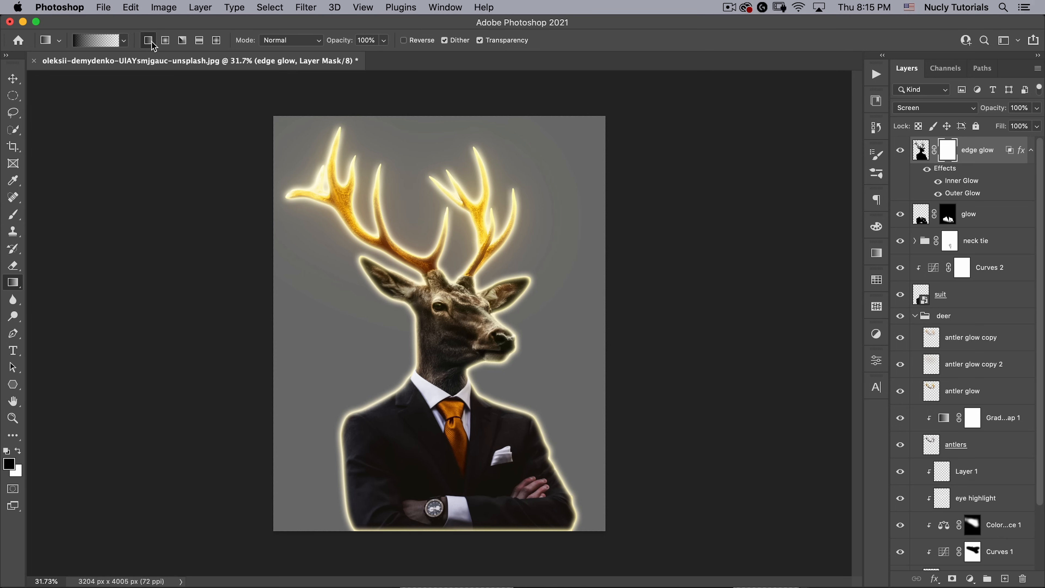
drag(419, 529, 429, 367)
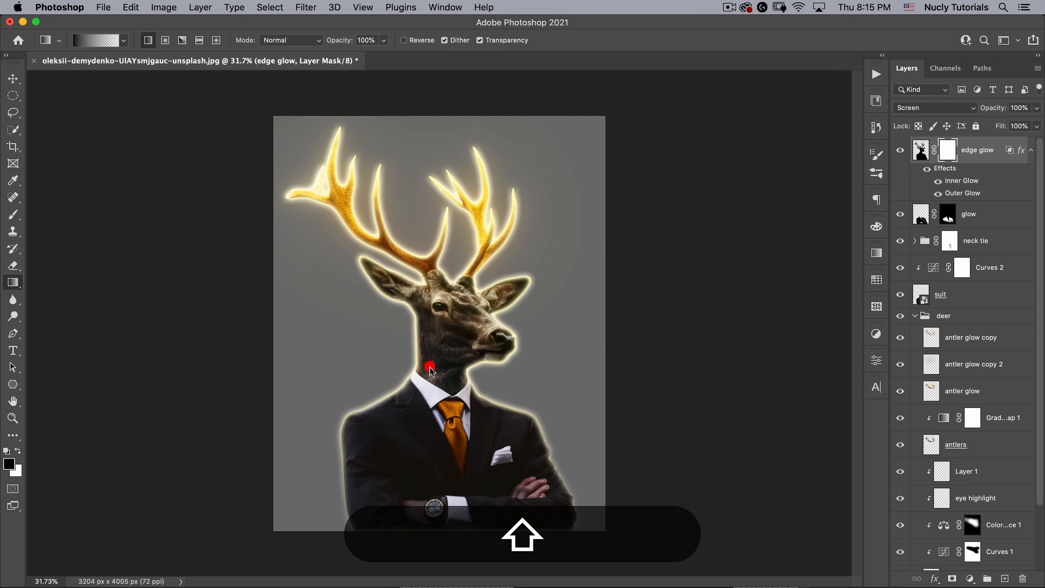
- Add black gradients at the bottom and top of the edge glow mask, and paint black around the antlers with a soft 548 px brush
drag(421, 547, 445, 424)
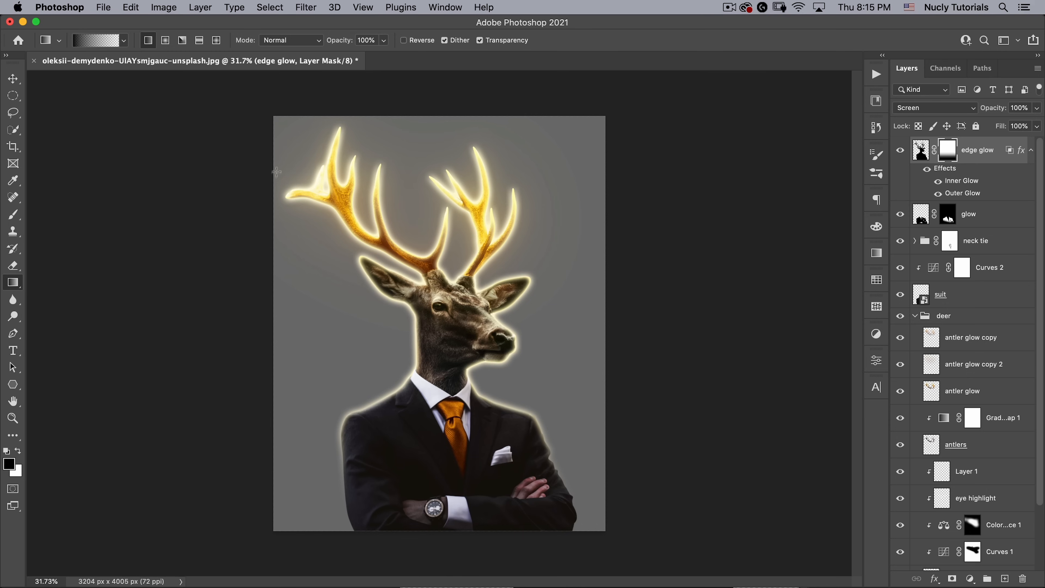
drag(343, 239, 342, 244)
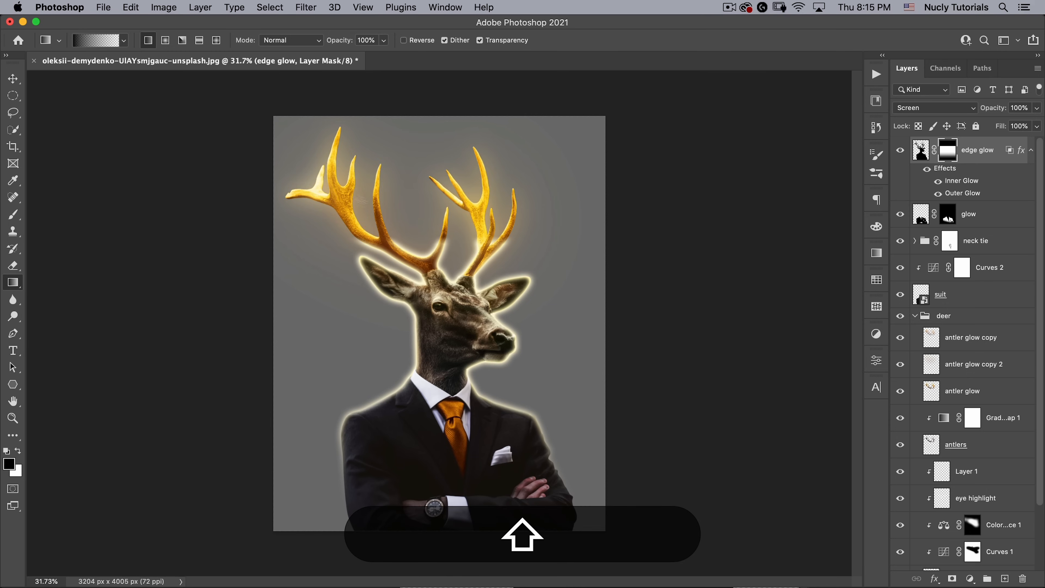
key(b)
drag(372, 204, 423, 193)
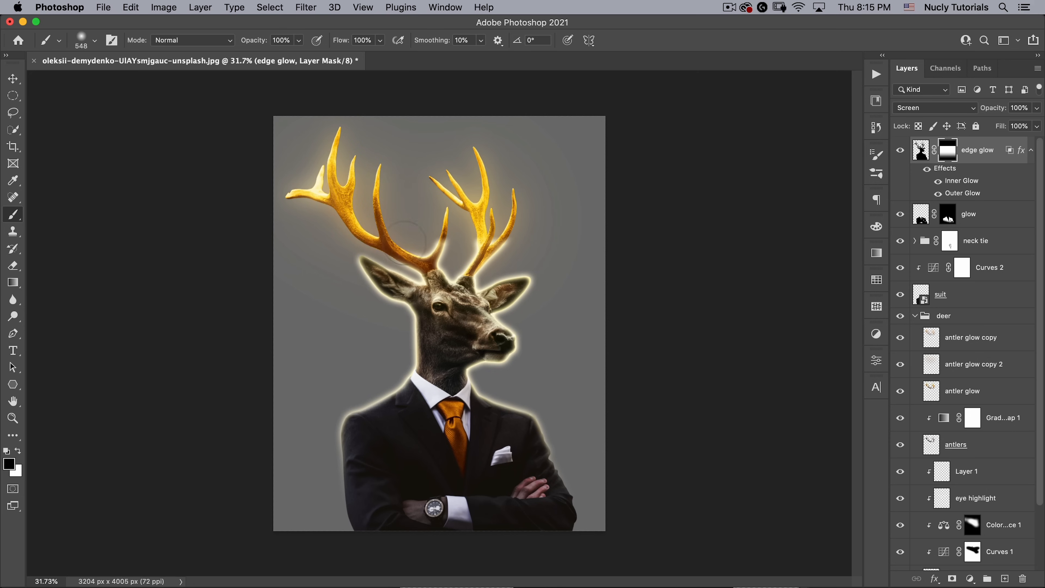
mouse_move(405, 243)
mouse_down()
mouse_move(434, 247)
mouse_move(456, 214)
mouse_move(458, 244)
mouse_up()
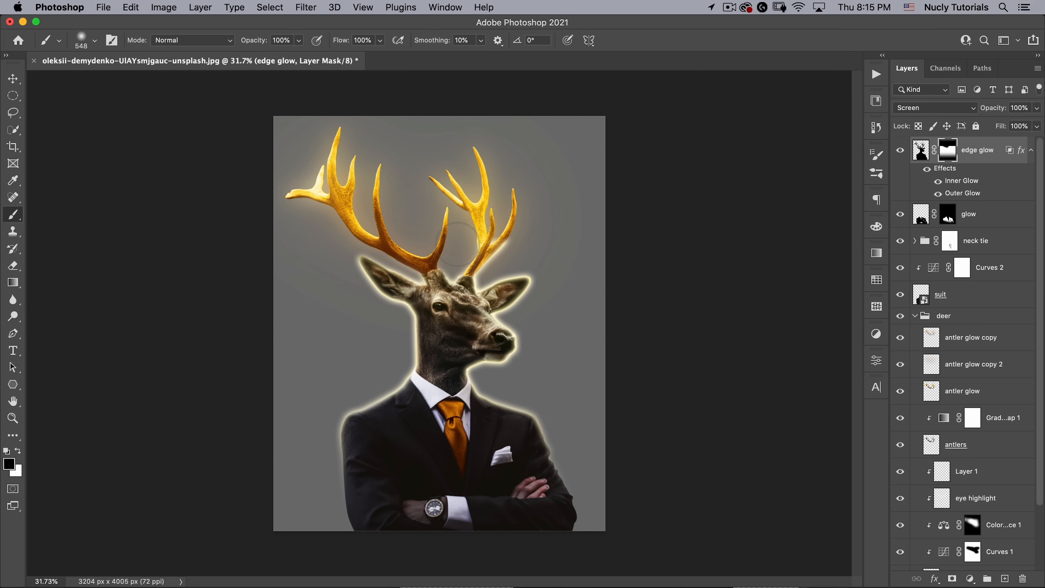
mouse_move(484, 199)
mouse_down()
mouse_move(495, 231)
mouse_move(476, 249)
mouse_move(503, 220)
mouse_move(485, 235)
mouse_up()
drag(443, 217, 448, 244)
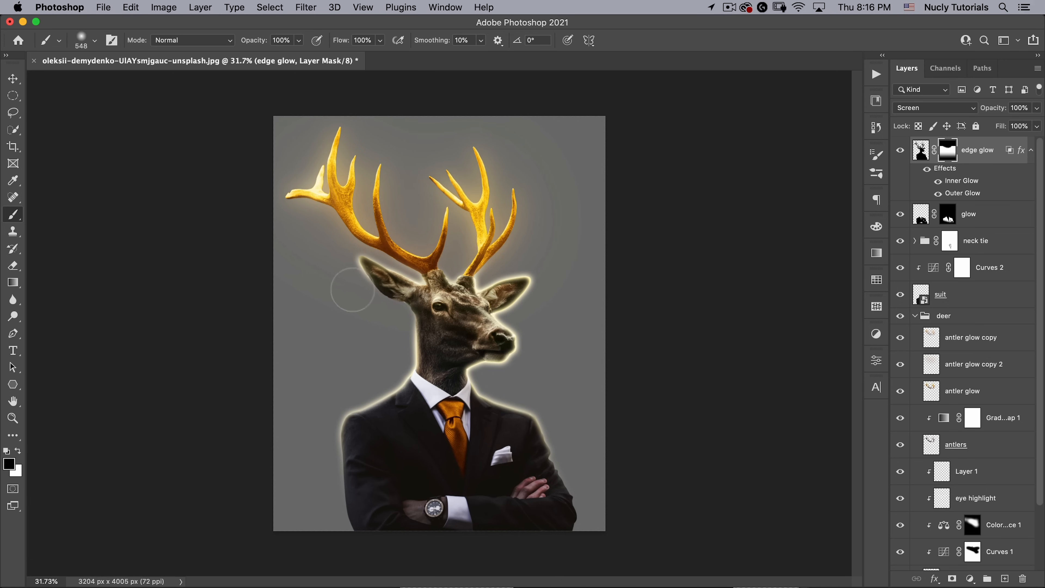
click(305, 275)
- Paint black on the edge glow mask beneath the deer's ear and chin with a 273 px brush, and undo the last stroke
super+click(548, 308)
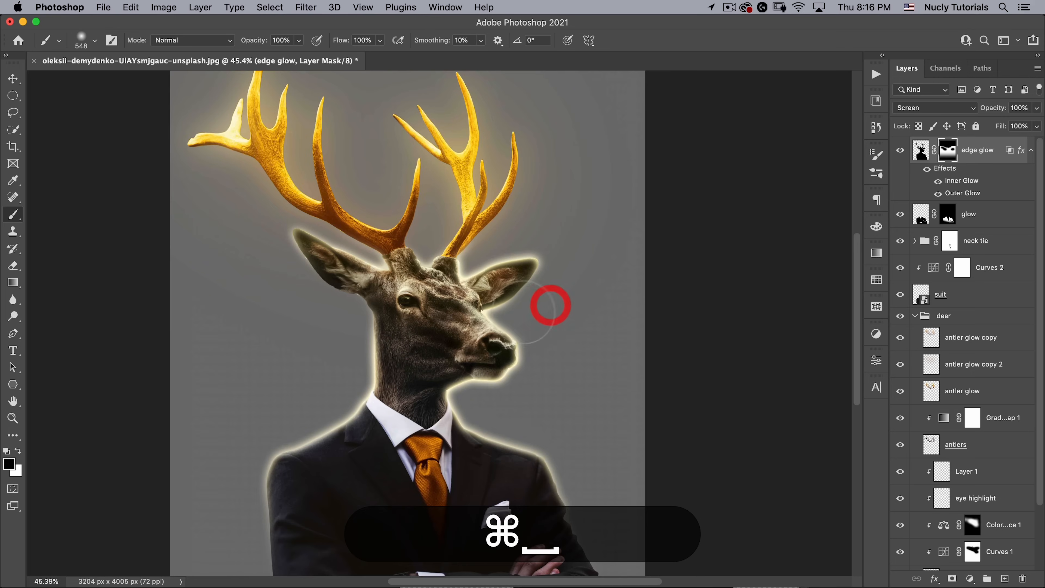
drag(526, 312, 497, 303)
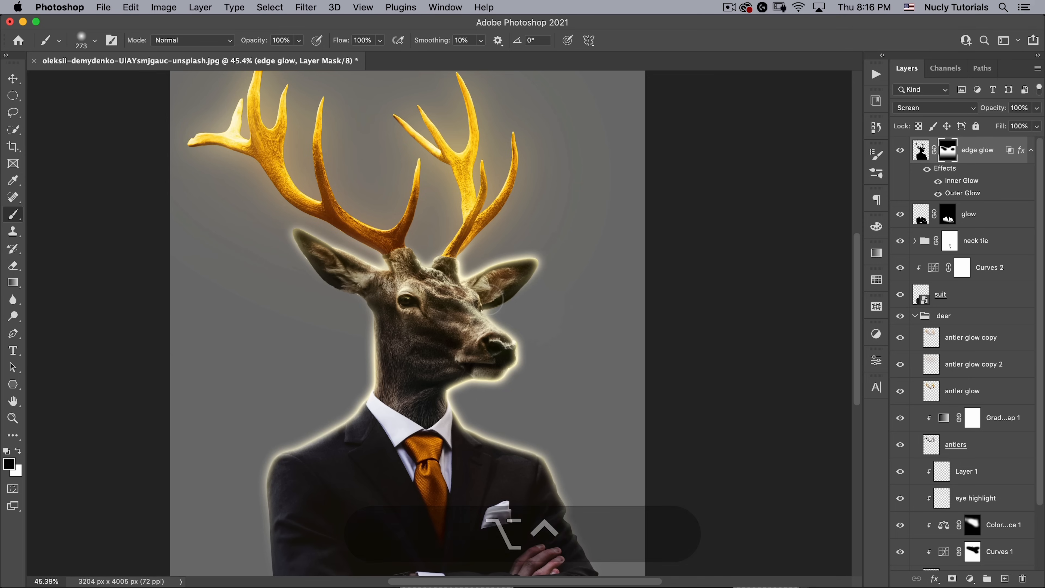
click(477, 293)
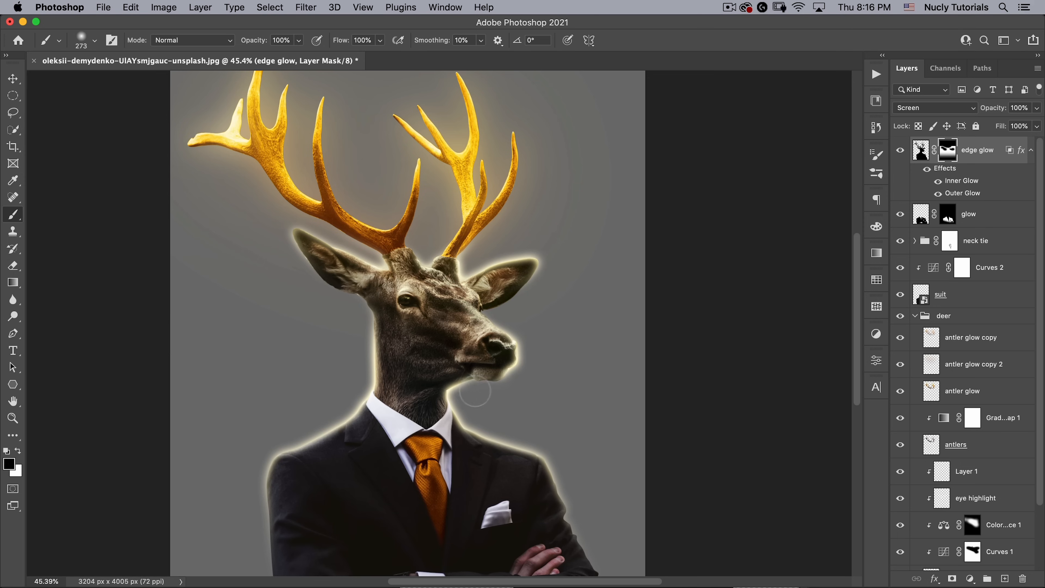
click(492, 415)
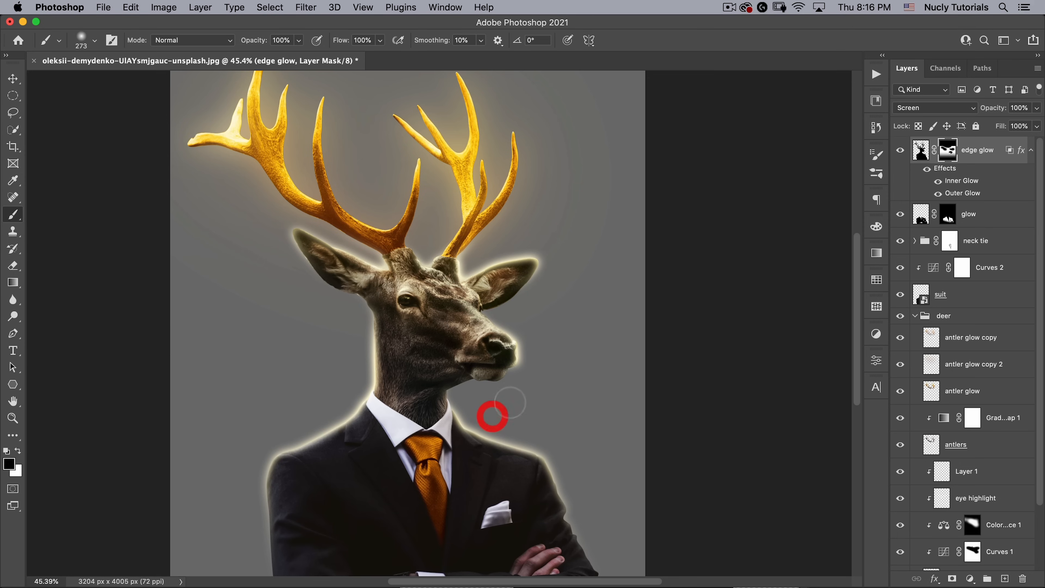
click(398, 375)
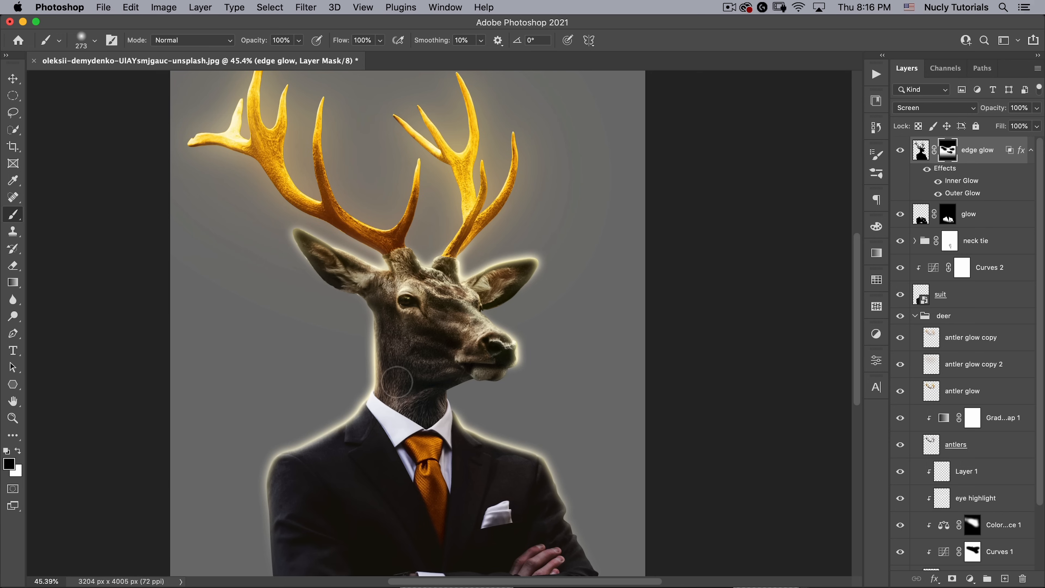
click(398, 380)
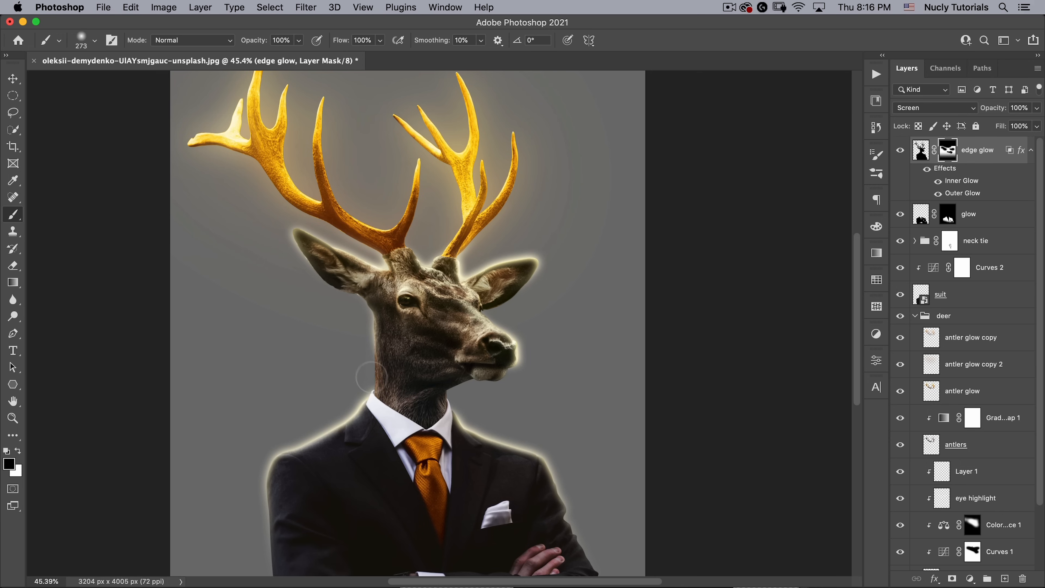
click(305, 333)
key(super+z)
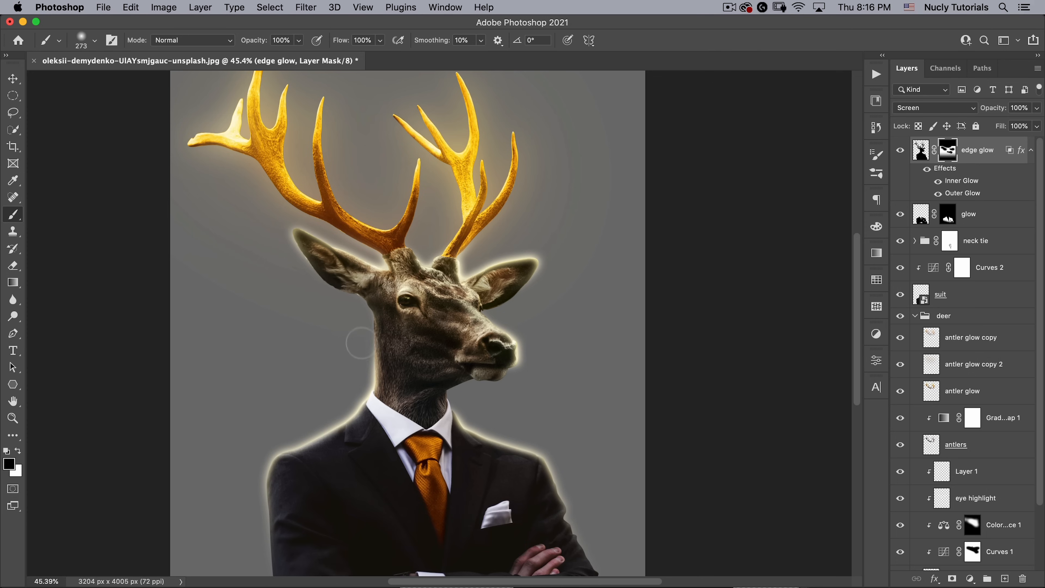
- Reduce the edge glow layer's opacity to 65%
key(space)
drag(238, 362, 265, 356)
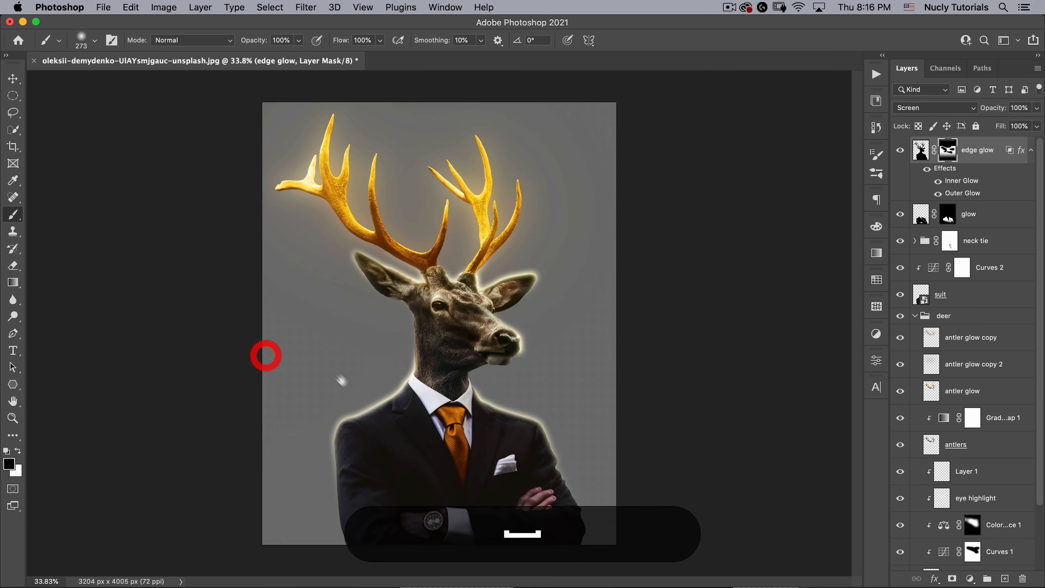
key(v)
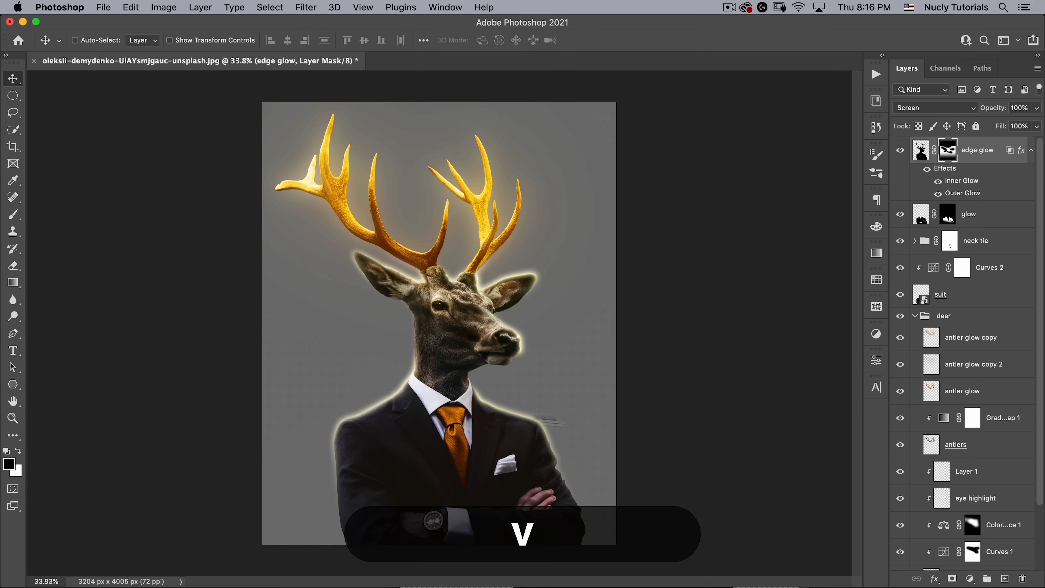
drag(995, 107, 961, 114)
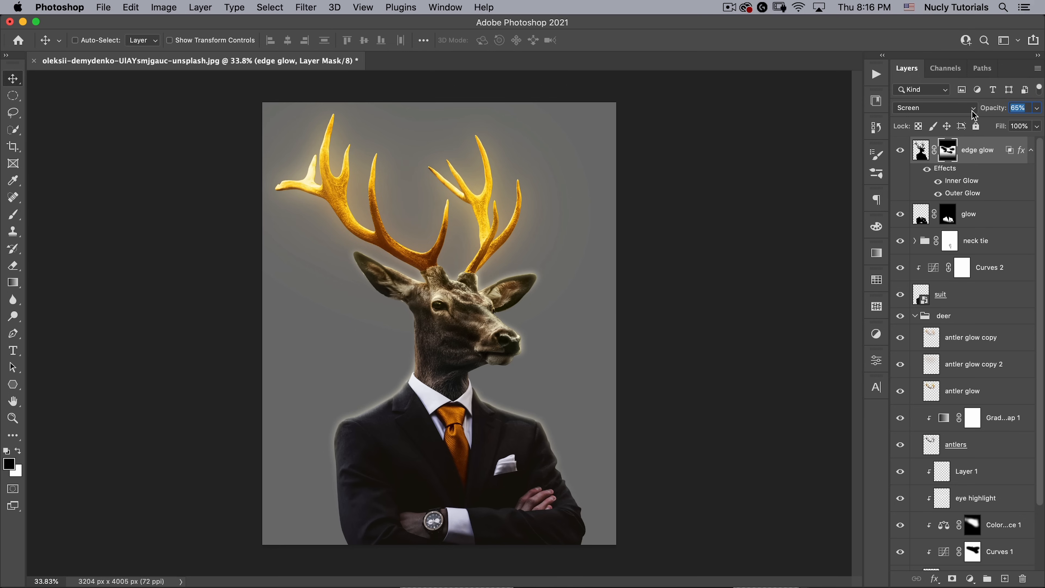
click(971, 110)
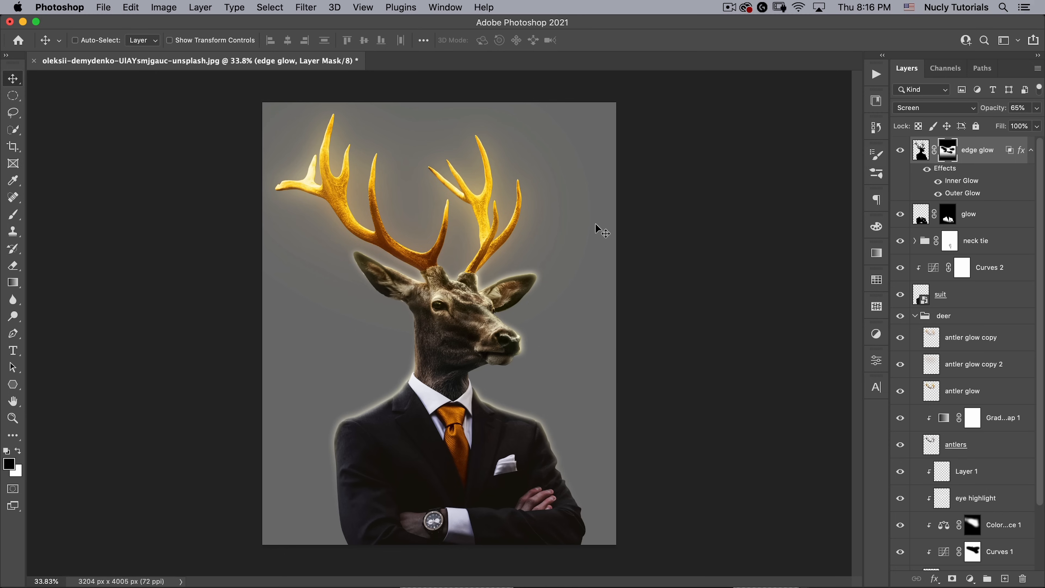
key(v)
- Collapse the deer group, group all layers from edge glow down to deer, and name the new group character
scroll(982, 252, down, 3)
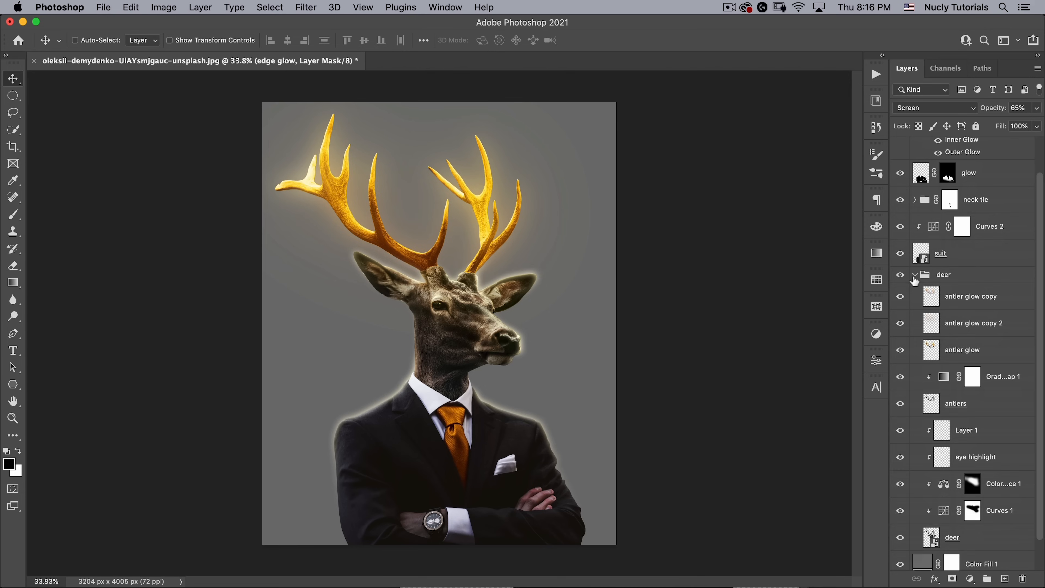
click(914, 274)
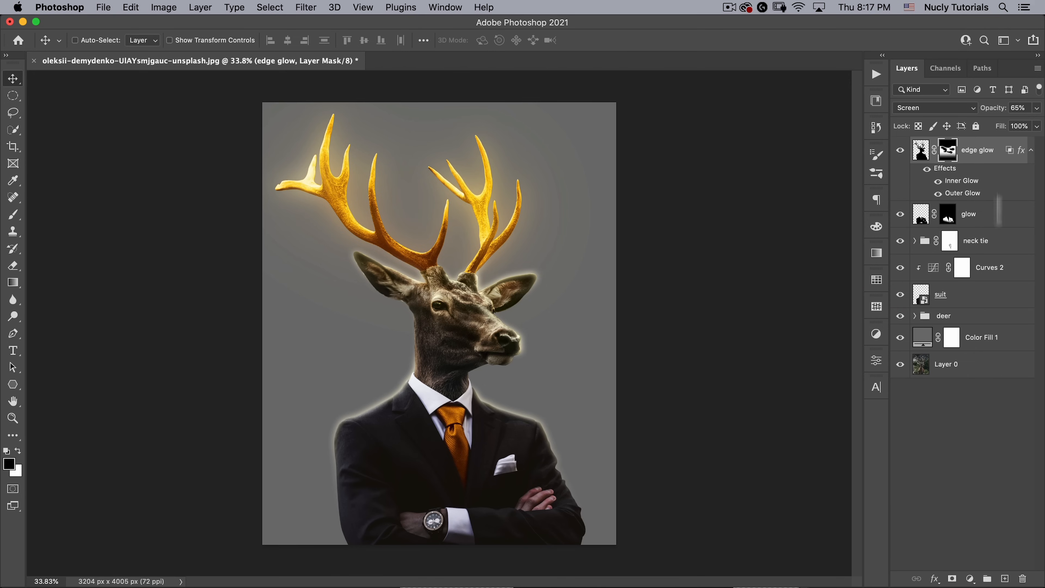
key(shift)
key(super+g)
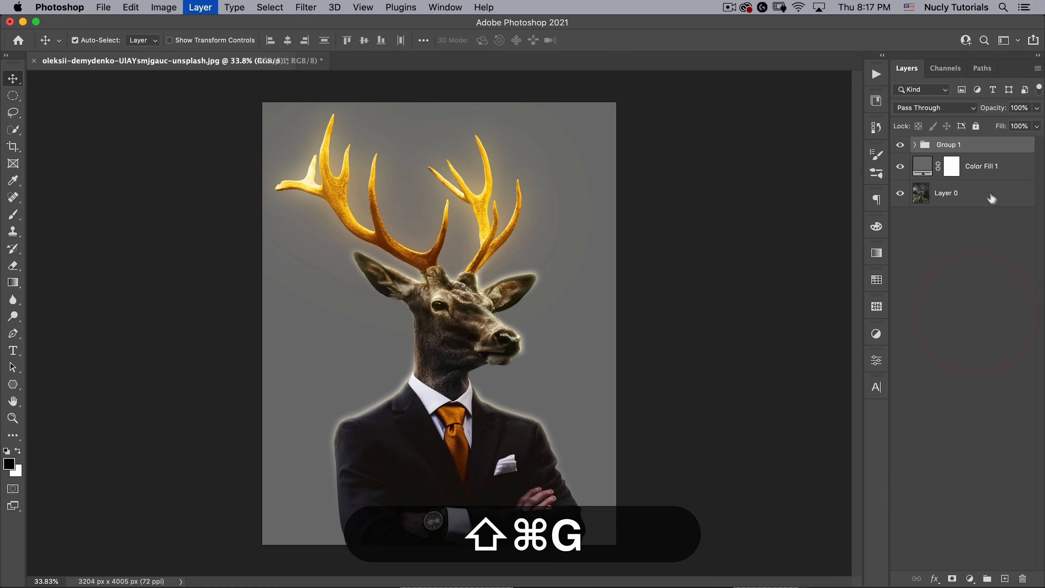
double_click(950, 144)
text(character)
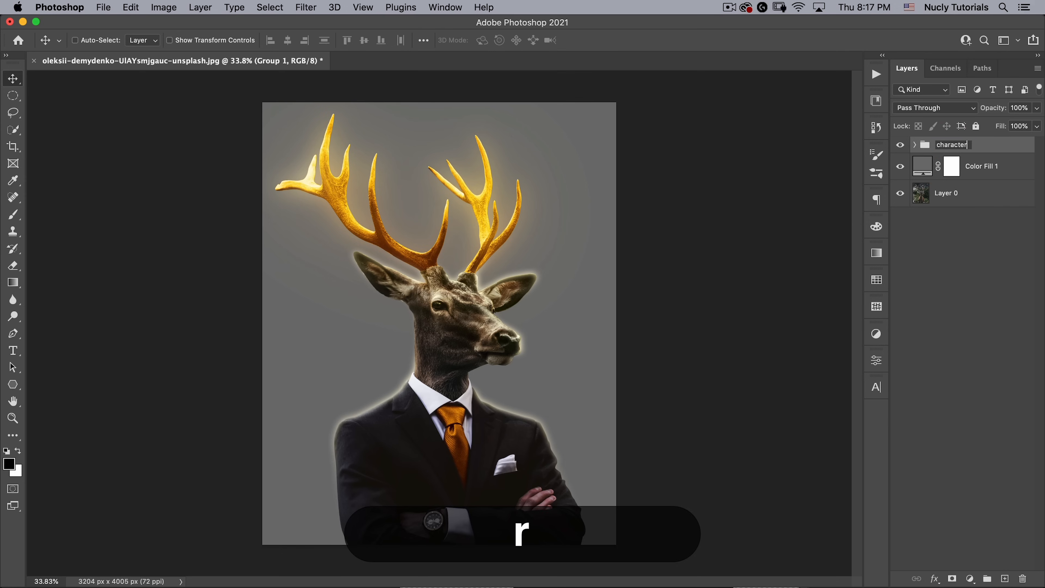
key(Return)
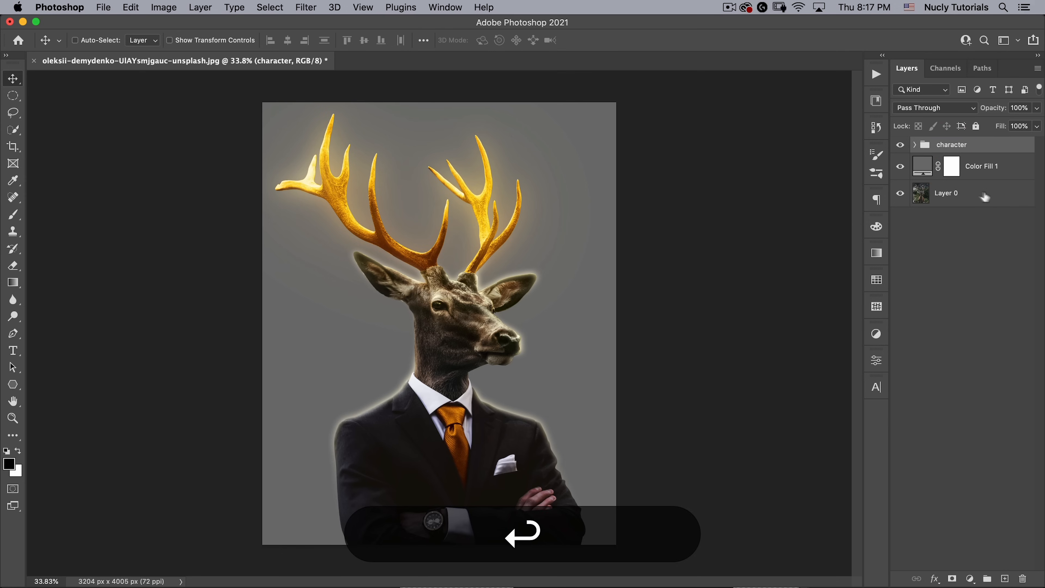
- Change the Color Fill 1 background to dark slate blue 304151
double_click(917, 168)
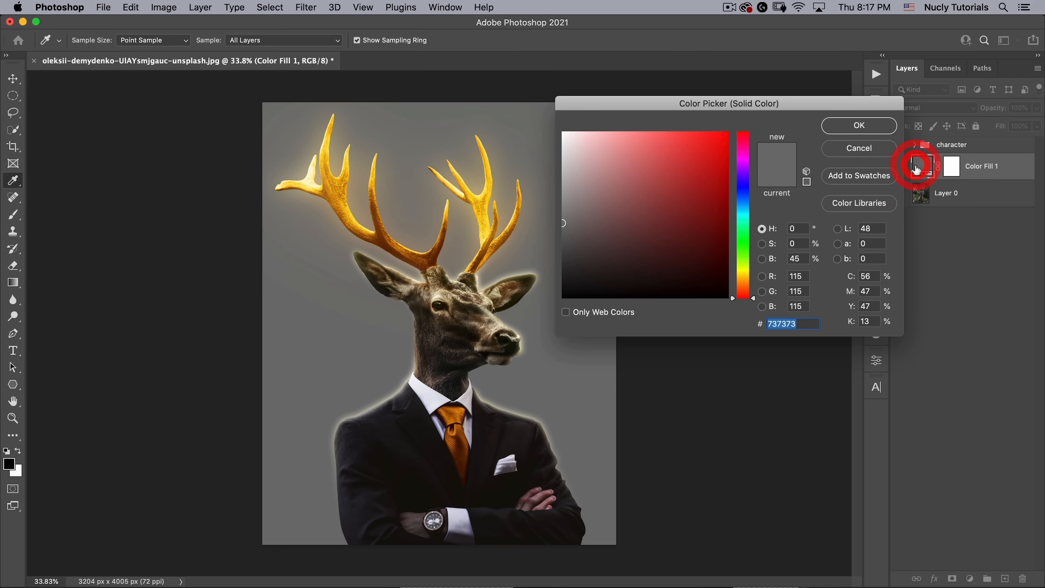
drag(801, 109, 657, 112)
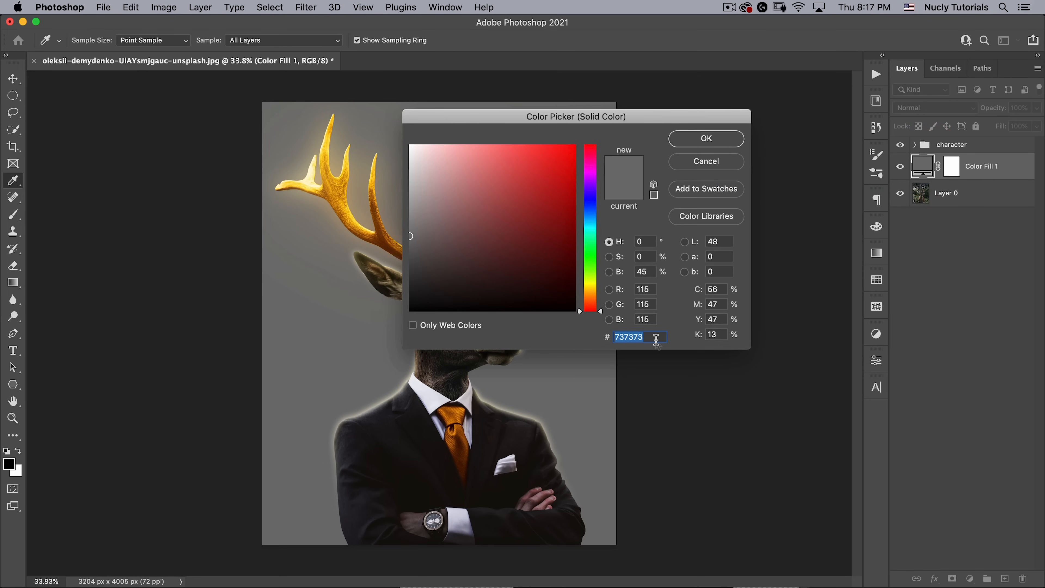
text(30)
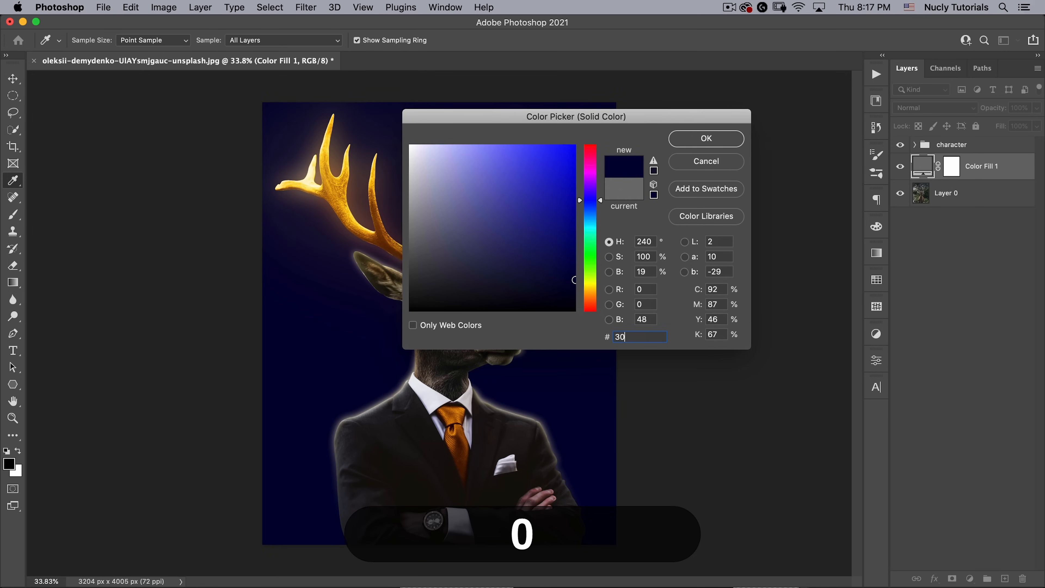
text(4151)
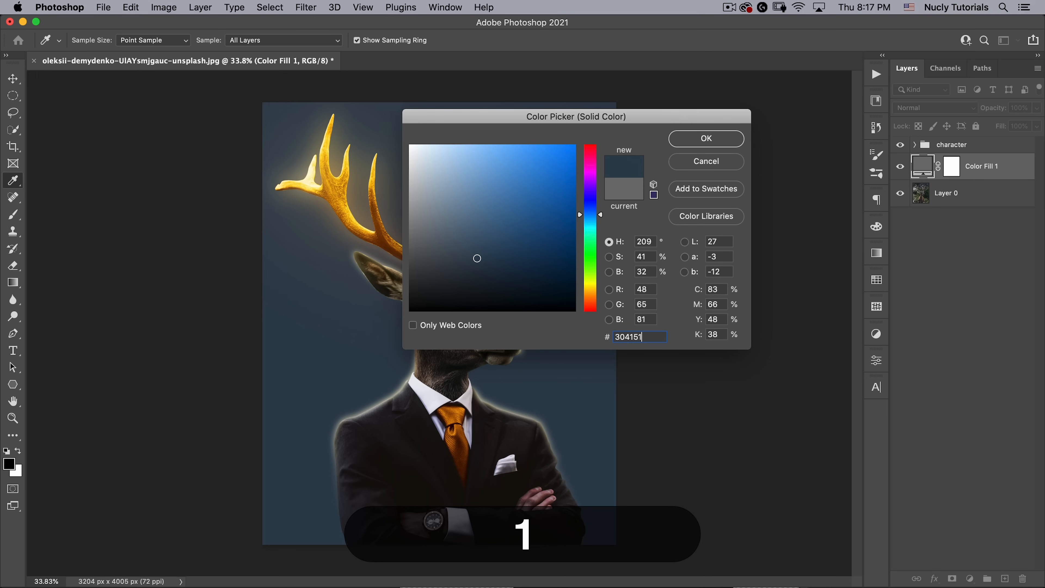
drag(556, 111, 612, 132)
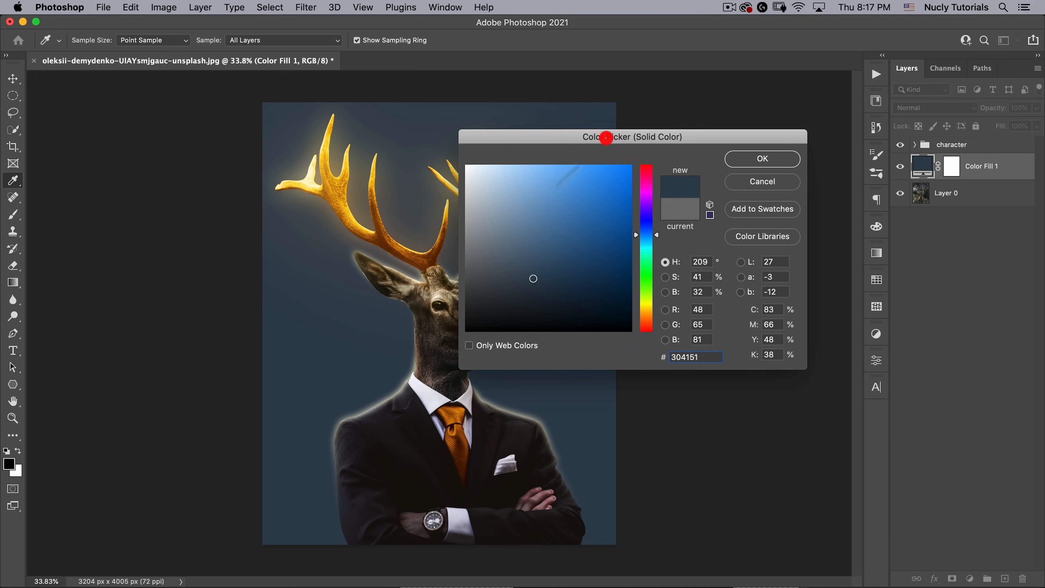
click(772, 161)
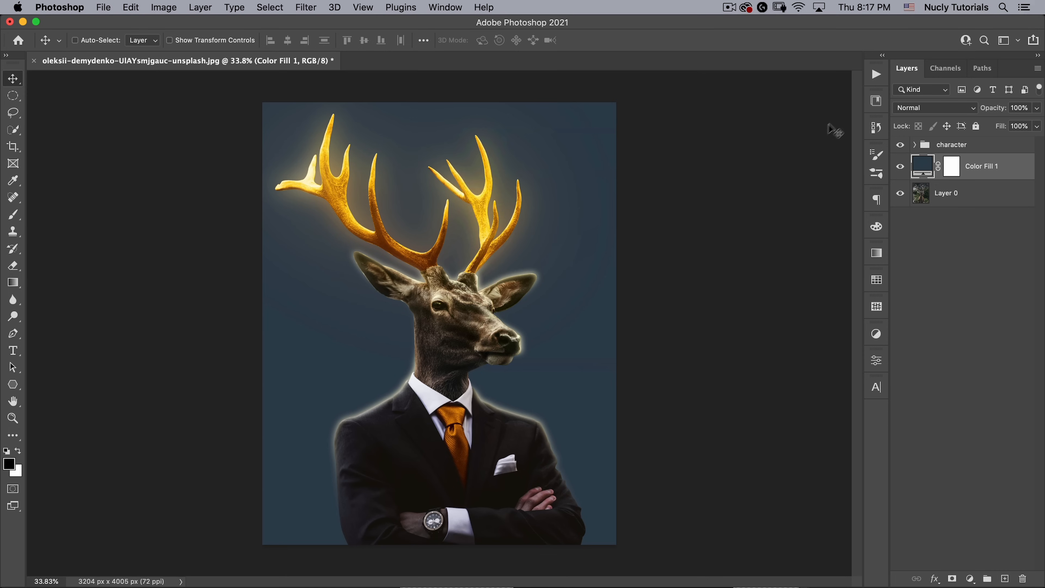
- Place the nucly-grunge-01 texture from the Nucly Grunge Pack library above Color Fill 1 and rotate it to -90 degrees
click(872, 95)
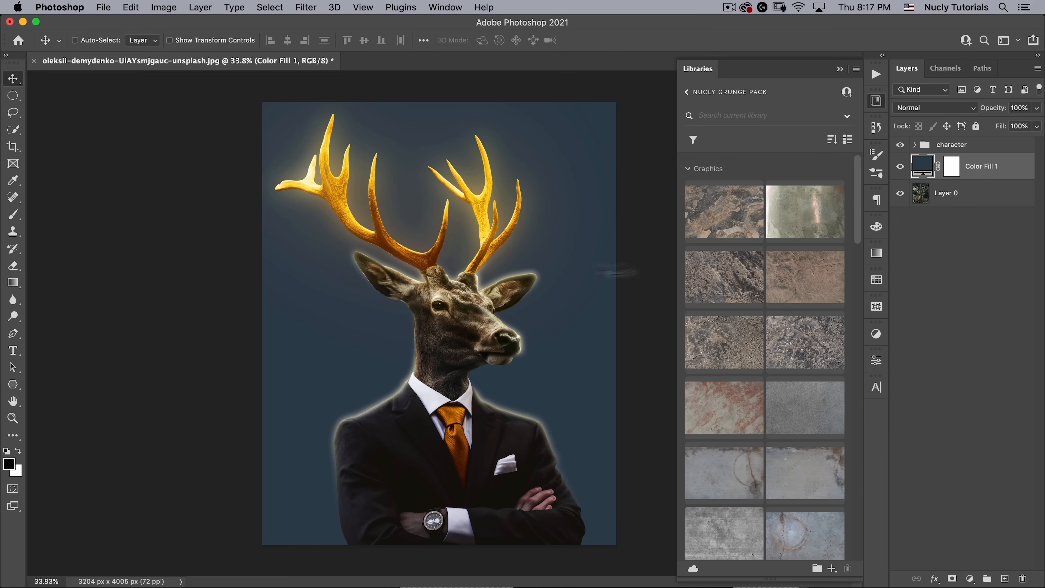
drag(723, 214, 469, 238)
drag(525, 194, 433, 154)
key(shift)
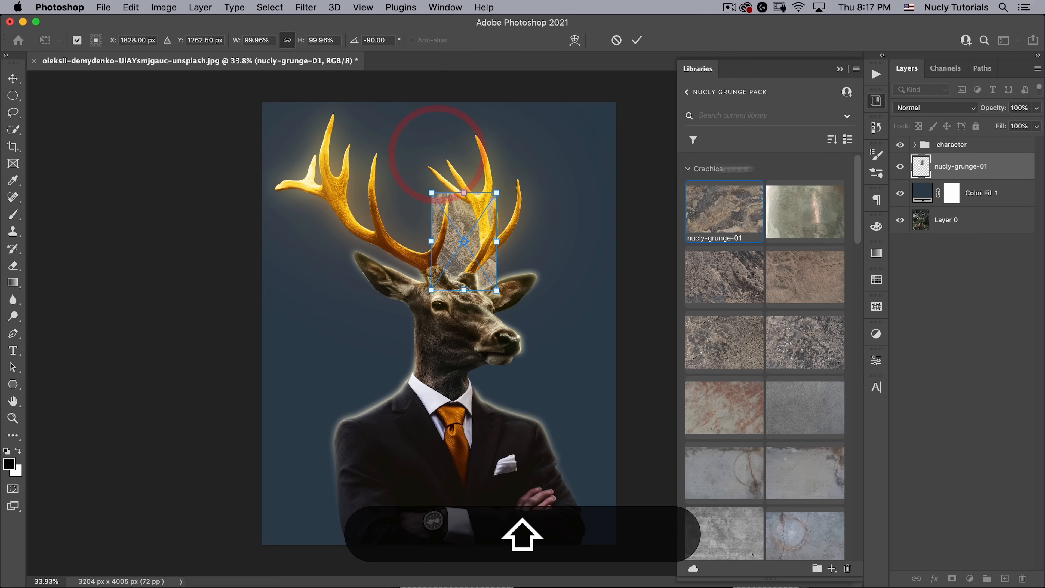
click(870, 101)
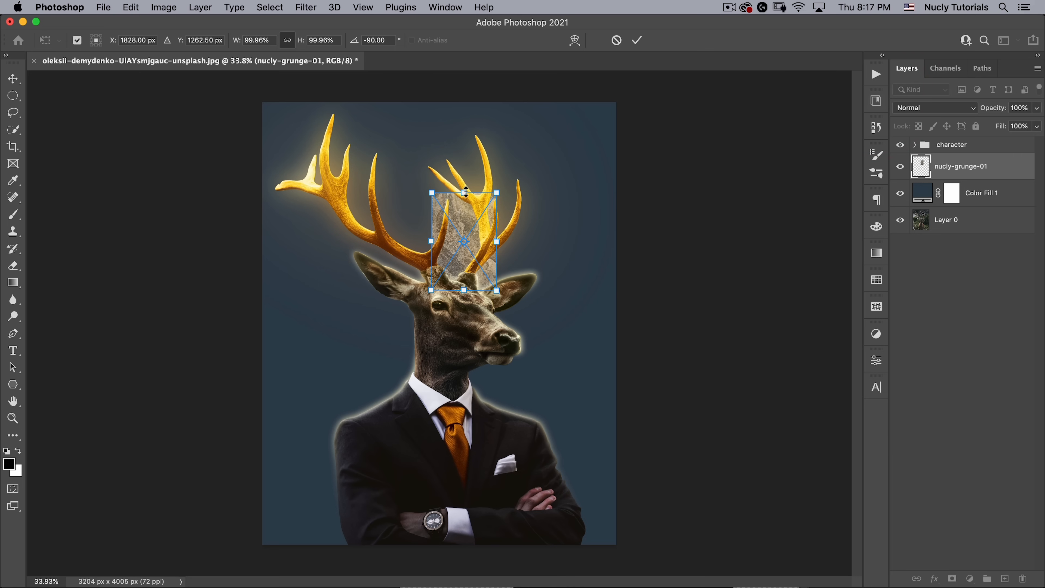
- Scale the grunge texture to about 539% so it covers the whole canvas behind the figure, and commit the placement
drag(465, 192, 478, 101)
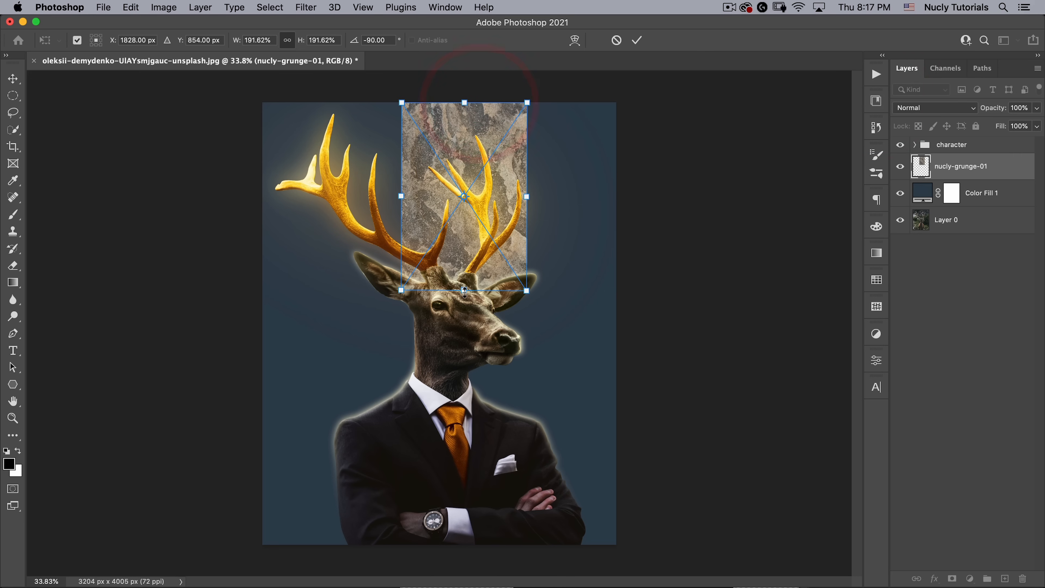
drag(464, 290, 464, 550)
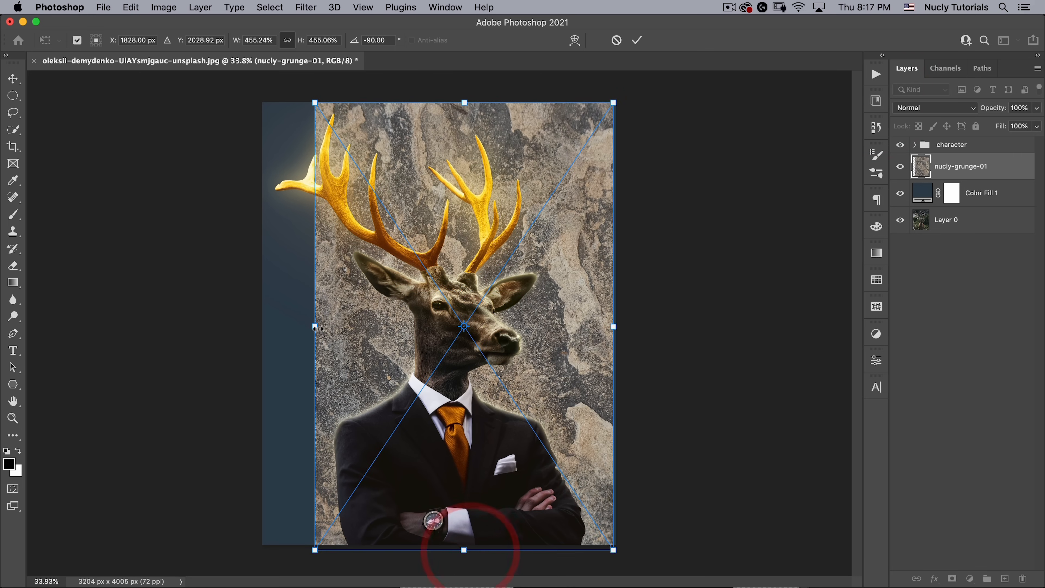
drag(315, 329, 262, 326)
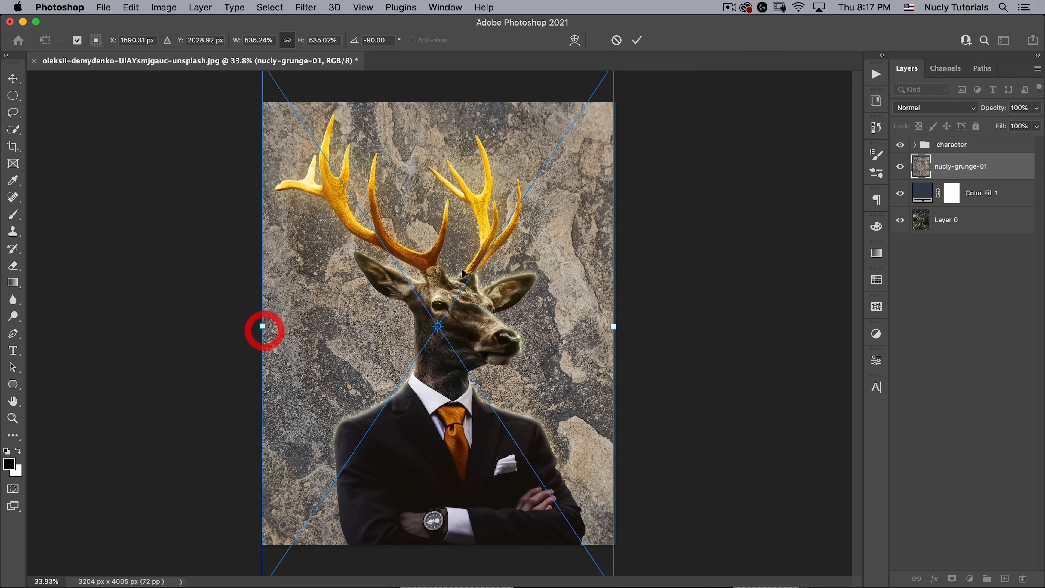
drag(462, 269, 463, 264)
drag(612, 315, 615, 316)
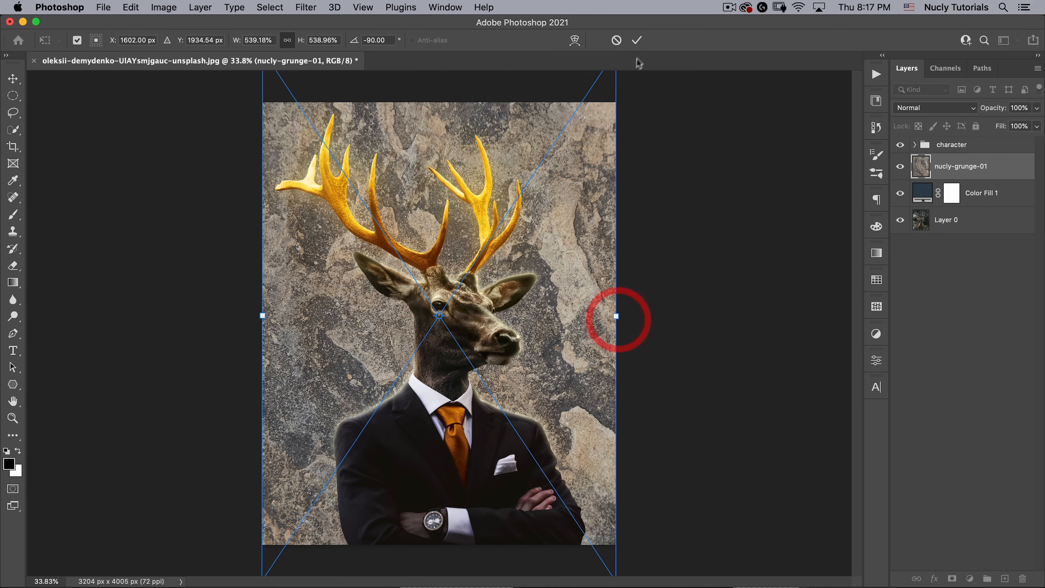
click(637, 40)
- Set the nucly-grunge-01 texture layer to Soft Light blending at 20% opacity
click(911, 108)
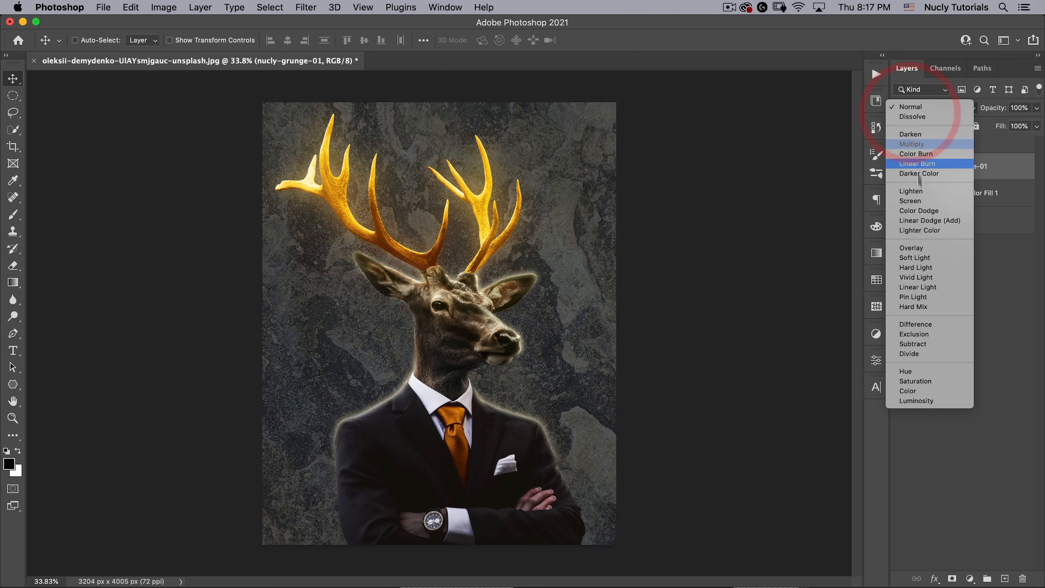
click(915, 258)
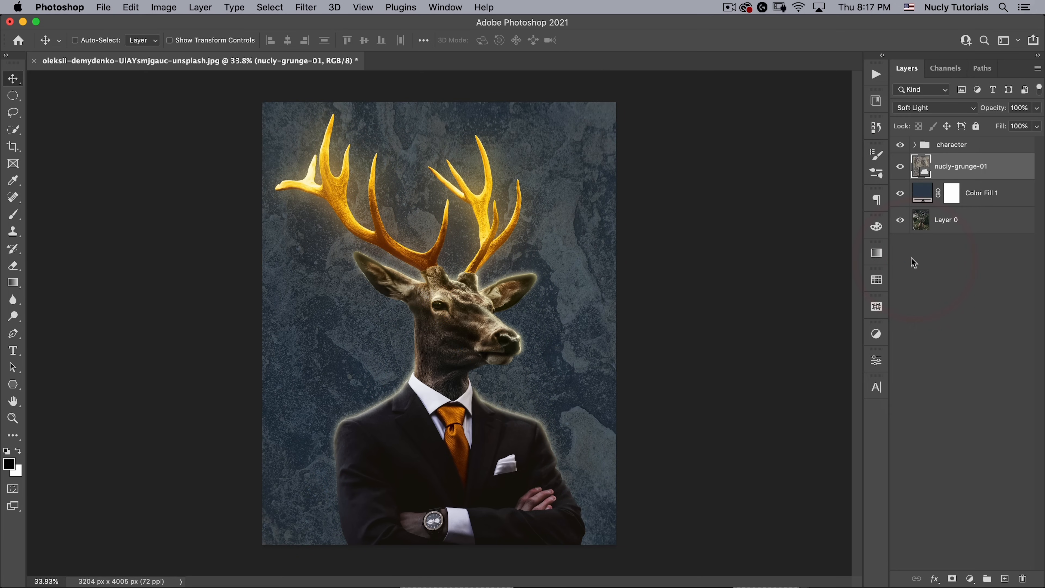
key(2)
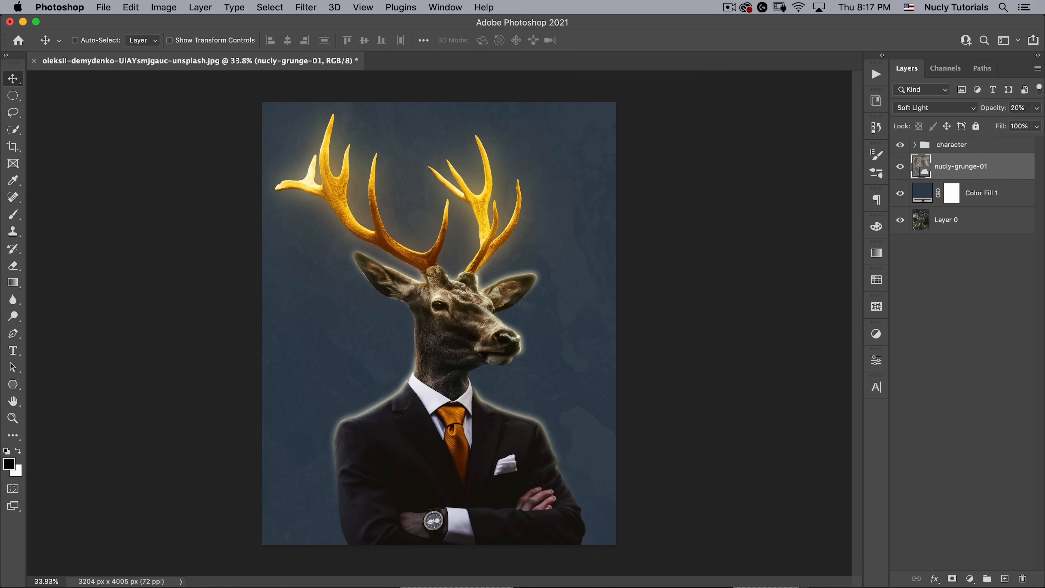
- Place the nucly-grunge-45 texture from the Nucly Grunge Pack library above the nucly-grunge-01 layer
click(877, 126)
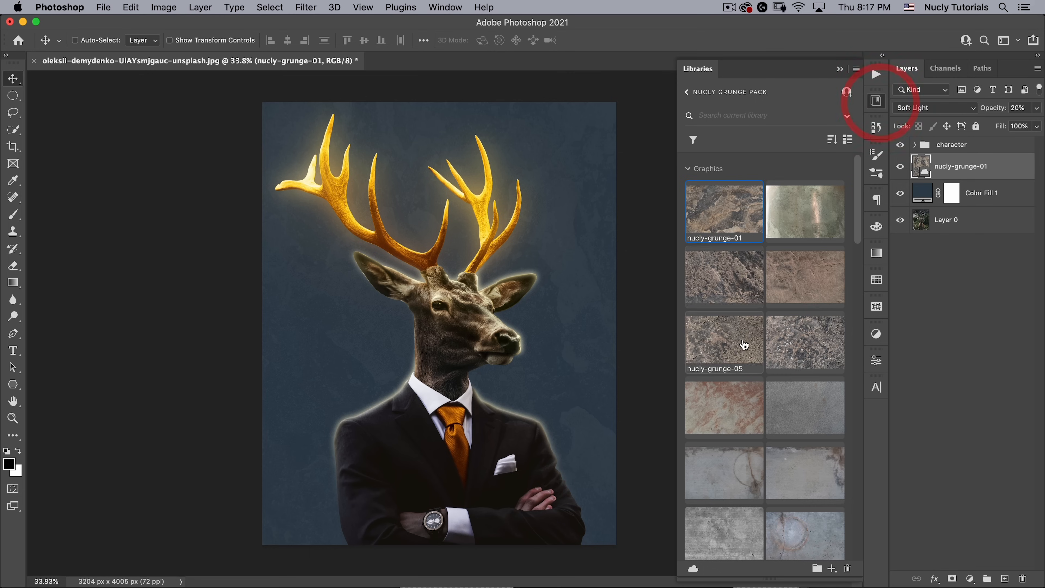
scroll(748, 354, down, 10)
scroll(750, 360, down, 15)
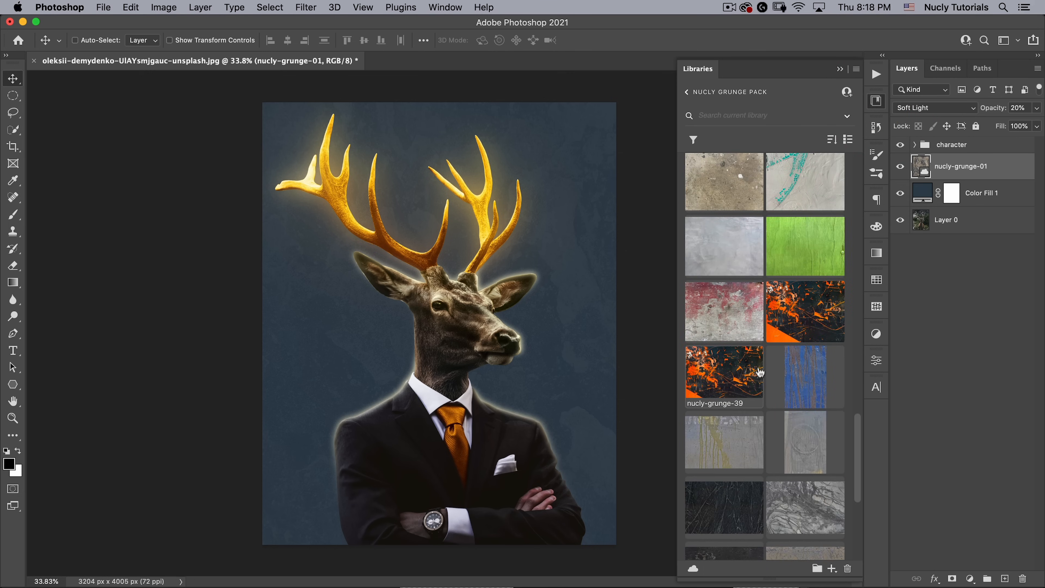
drag(732, 363, 450, 315)
- Rotate the nucly-grunge-45 texture to -90 degrees, scale it to about 96% so it covers the whole canvas, and commit the placement
drag(643, 185, 303, 151)
drag(456, 144, 461, 102)
drag(455, 496, 455, 584)
drag(297, 345, 262, 345)
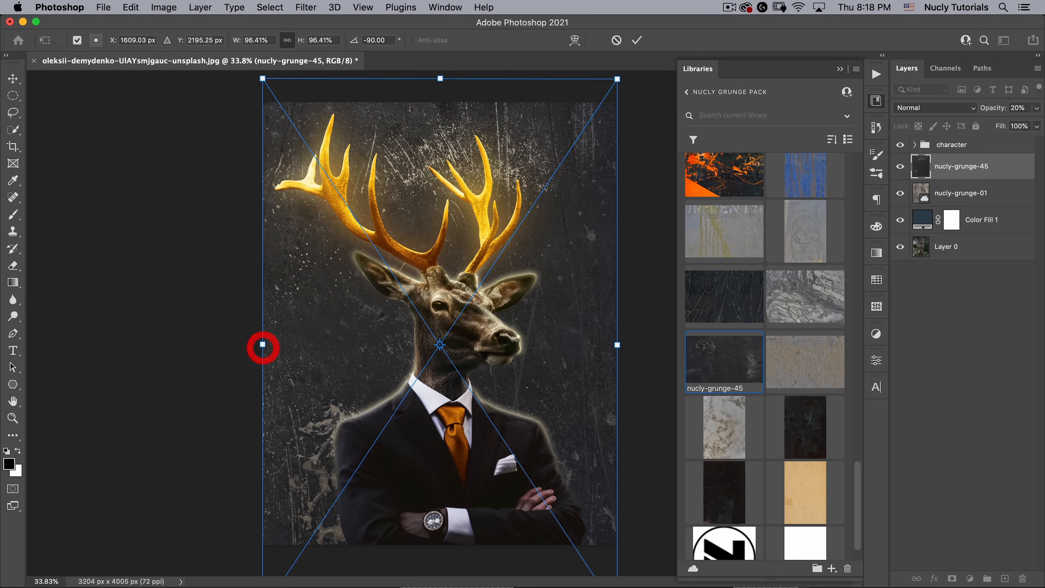
double_click(401, 284)
- Set the nucly-grunge-45 texture layer to Soft Light blending at 40% opacity
click(933, 108)
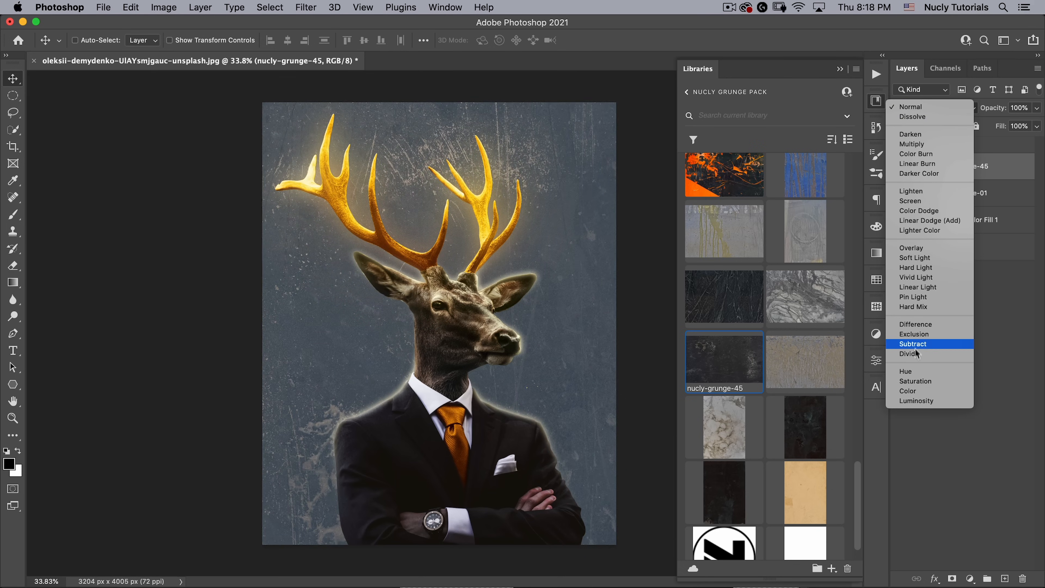
click(913, 259)
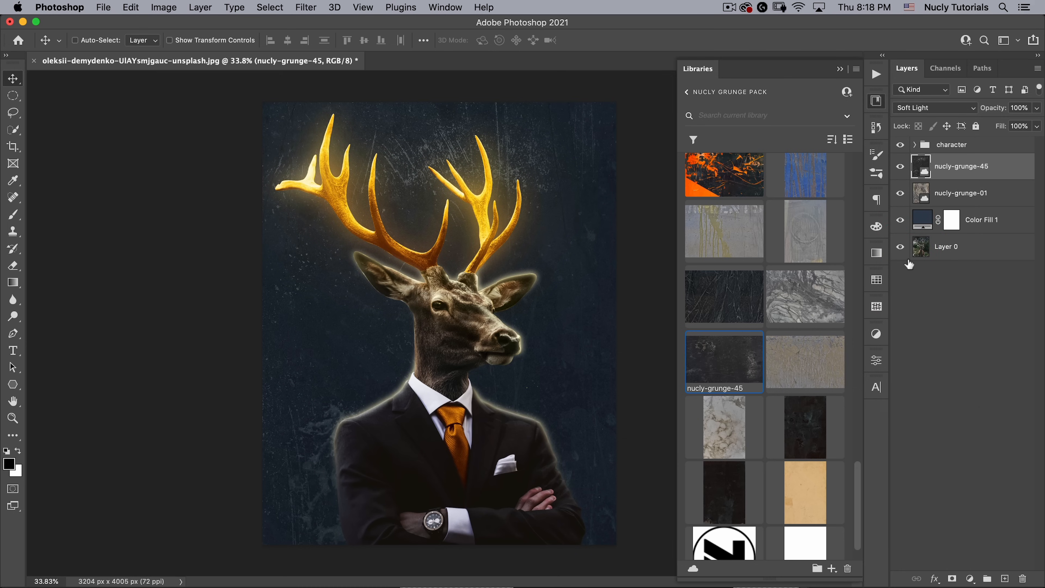
key(4)
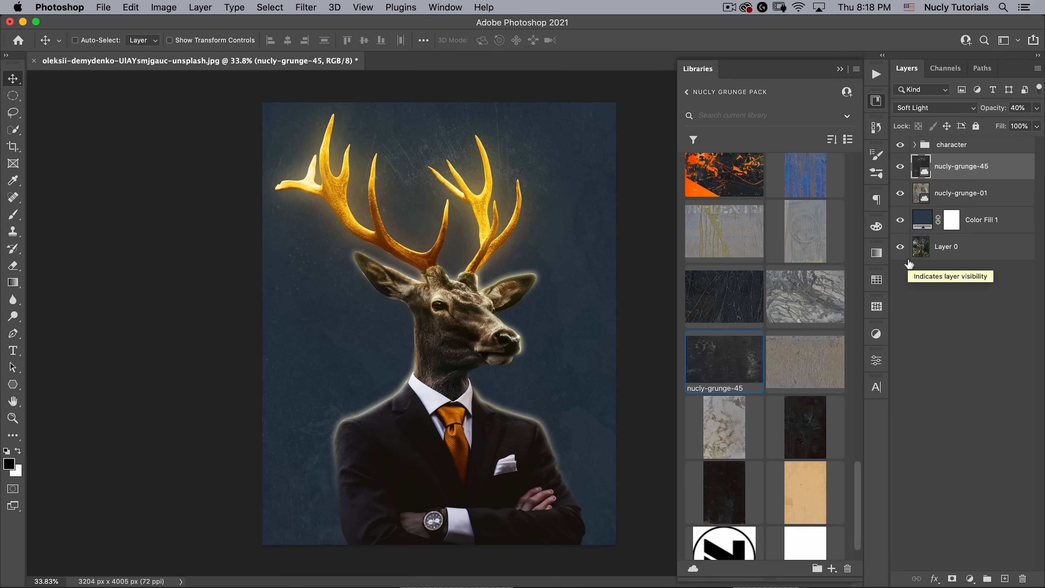
- Place the nucly-concrete-17 texture from the Nucly Concrete library above the nucly-grunge-45 layer
click(689, 94)
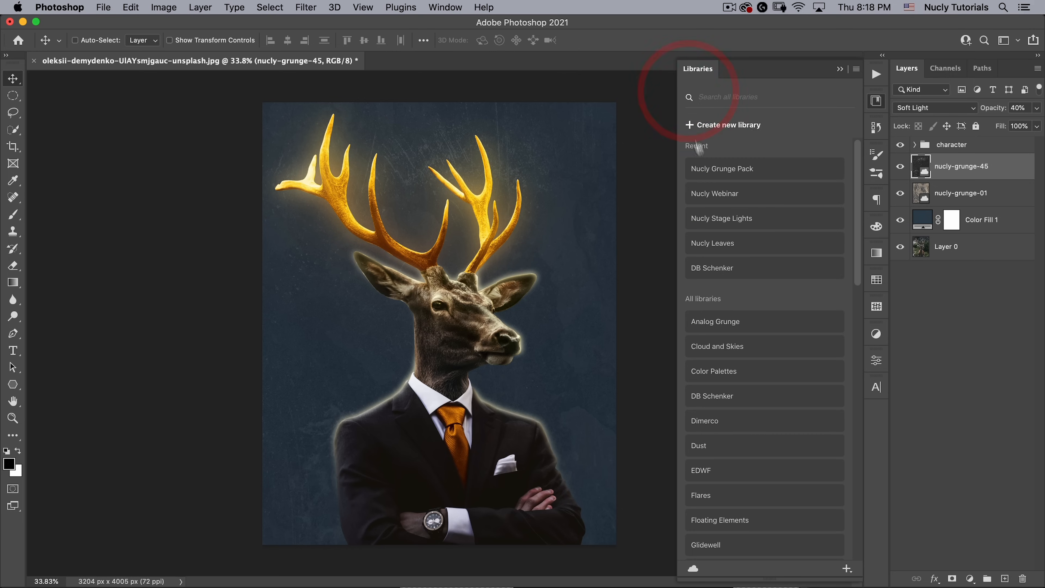
scroll(741, 289, down, 10)
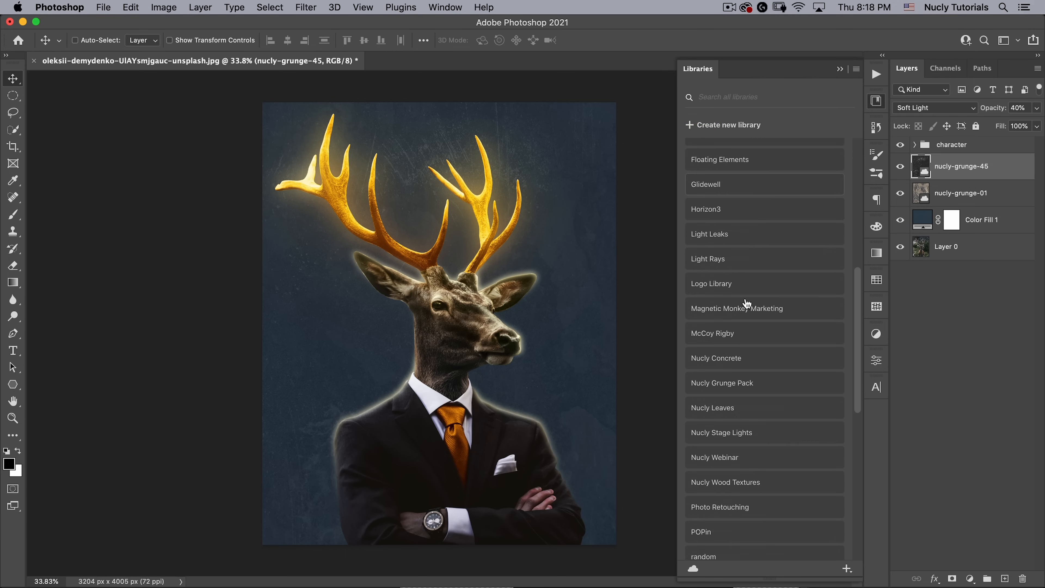
click(737, 358)
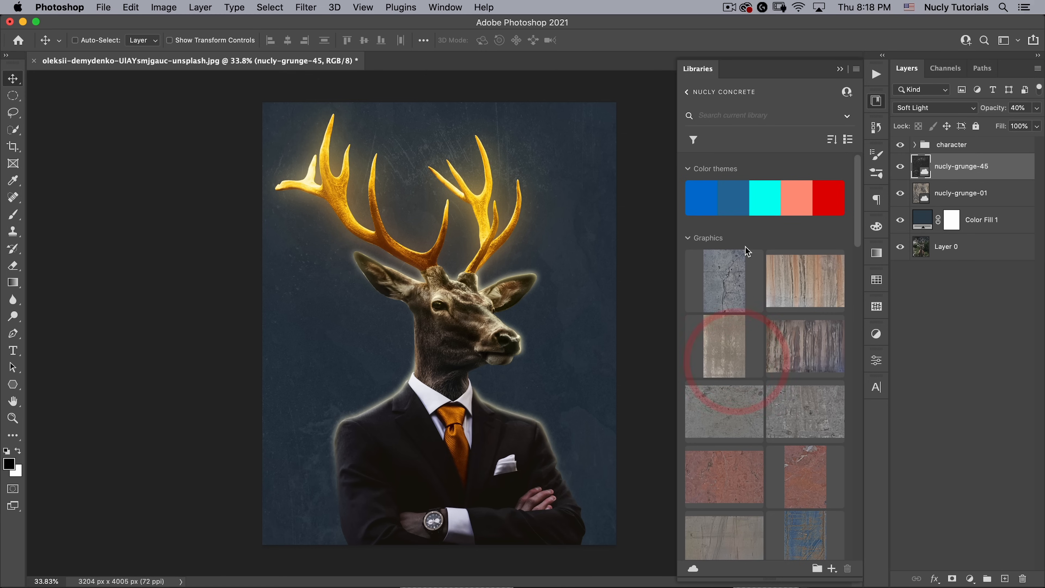
scroll(747, 291, down, 1)
scroll(747, 291, down, 5)
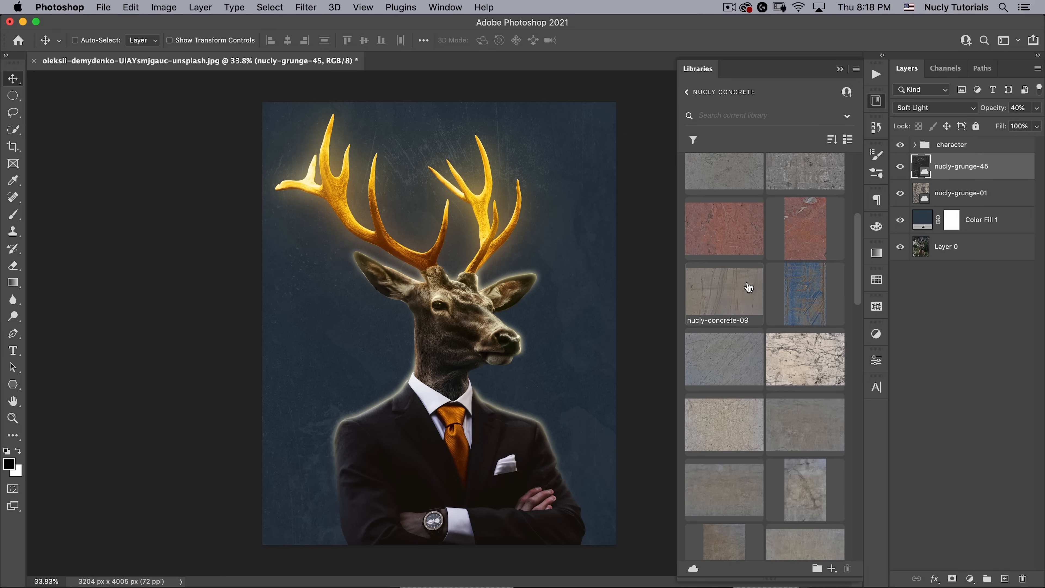
scroll(749, 259, down, 1)
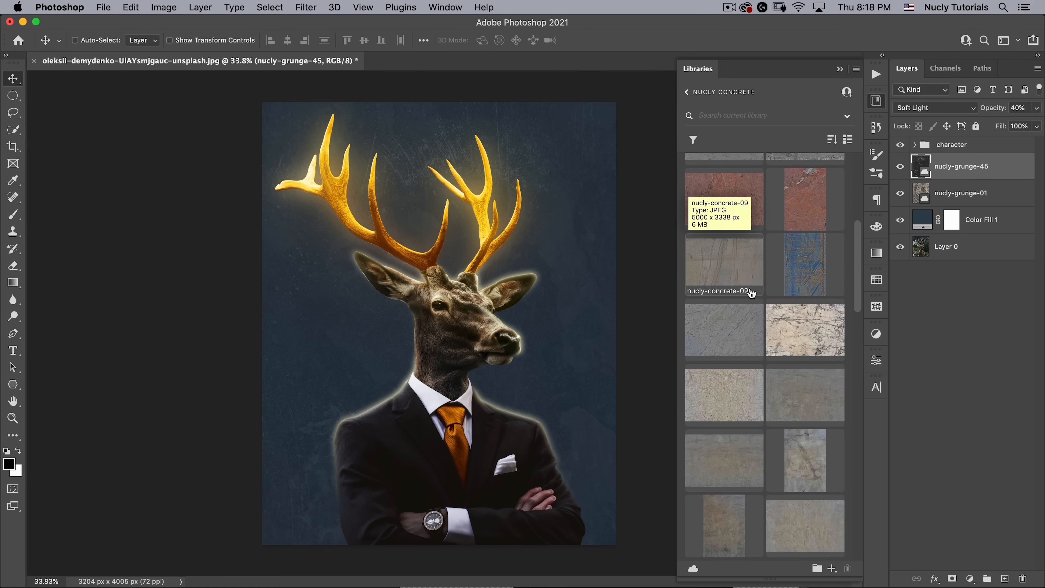
scroll(751, 293, down, 3)
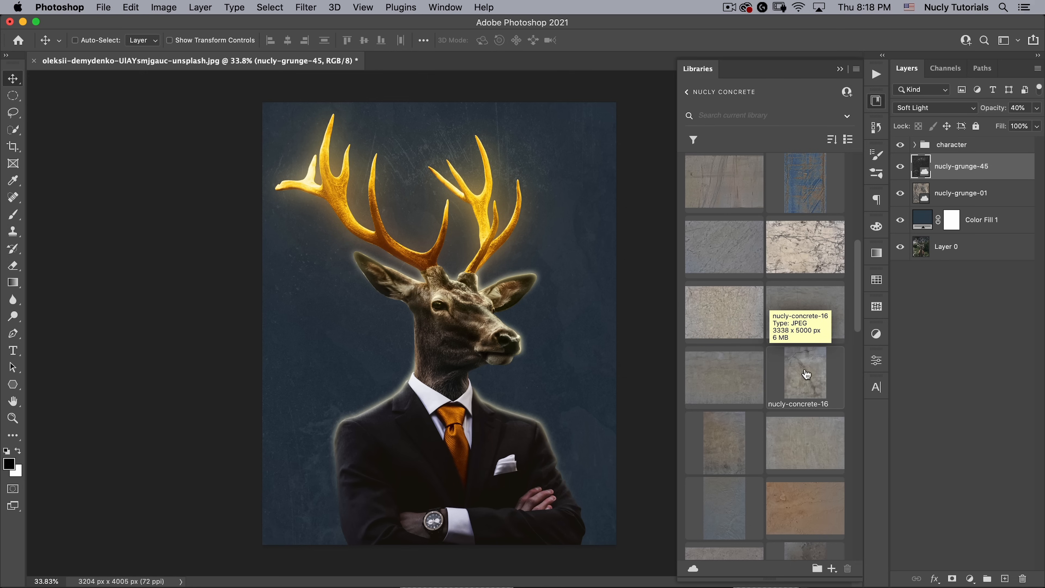
drag(725, 443, 445, 329)
- Scale the nucly-concrete-17 texture to cover the whole canvas, commit the placement, and close the library
drag(447, 108, 446, 102)
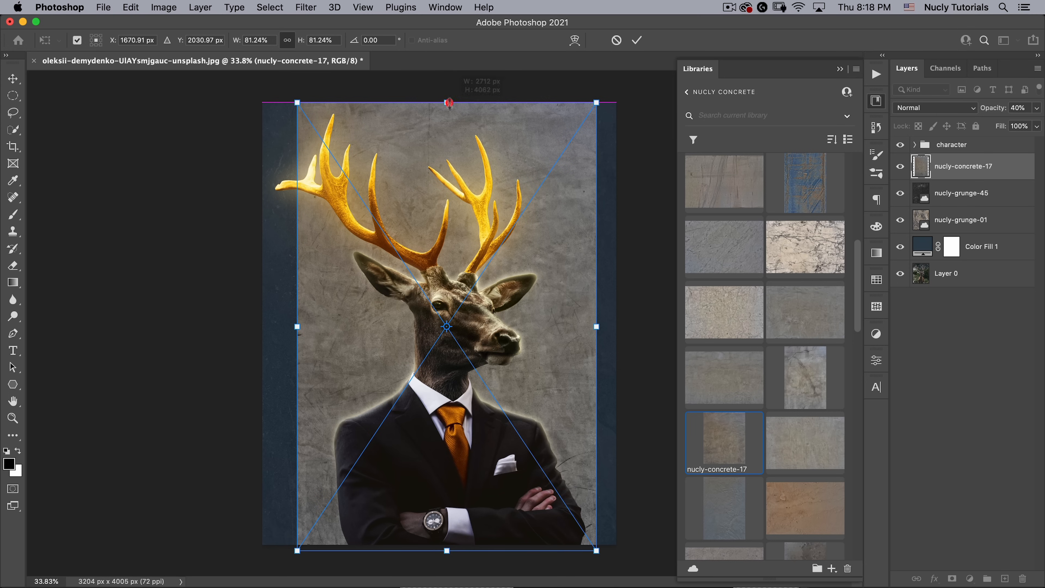
drag(599, 327, 617, 326)
drag(296, 327, 261, 326)
double_click(299, 300)
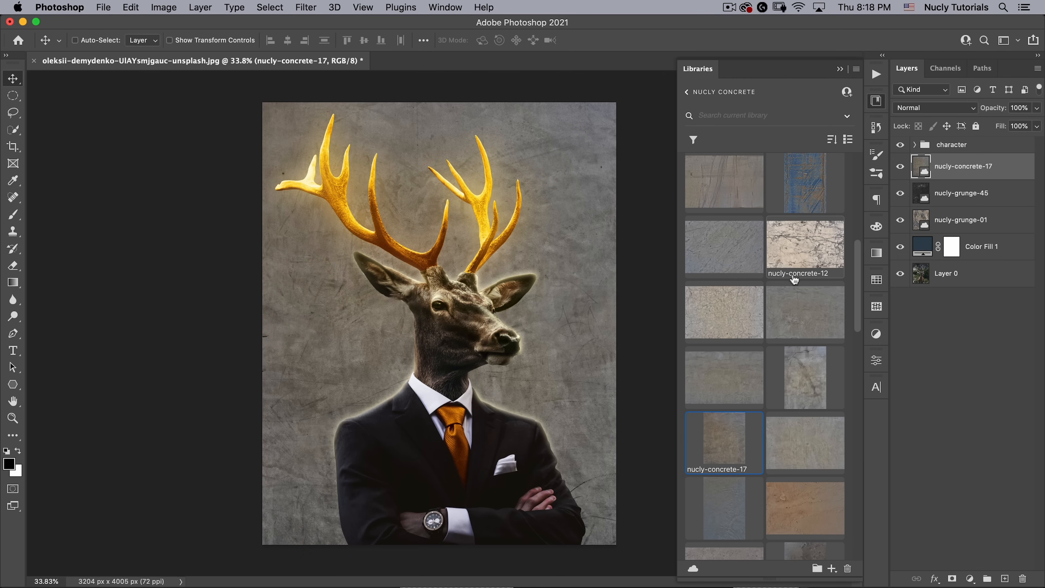
click(876, 101)
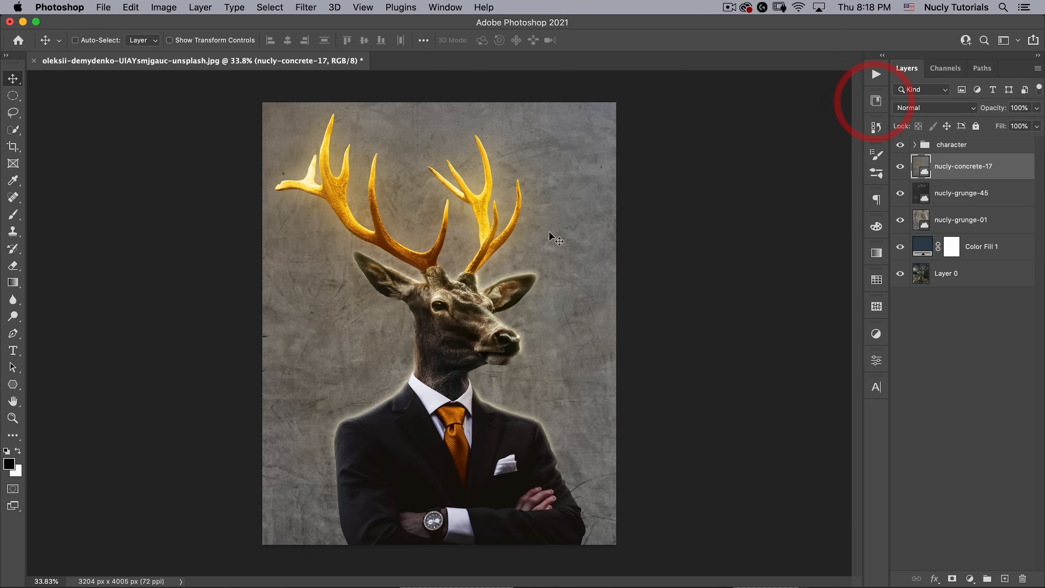
- Apply Curves to nucly-concrete-17 to raise its contrast, with the black point input at 37 and the white point input at 191
key(super+m)
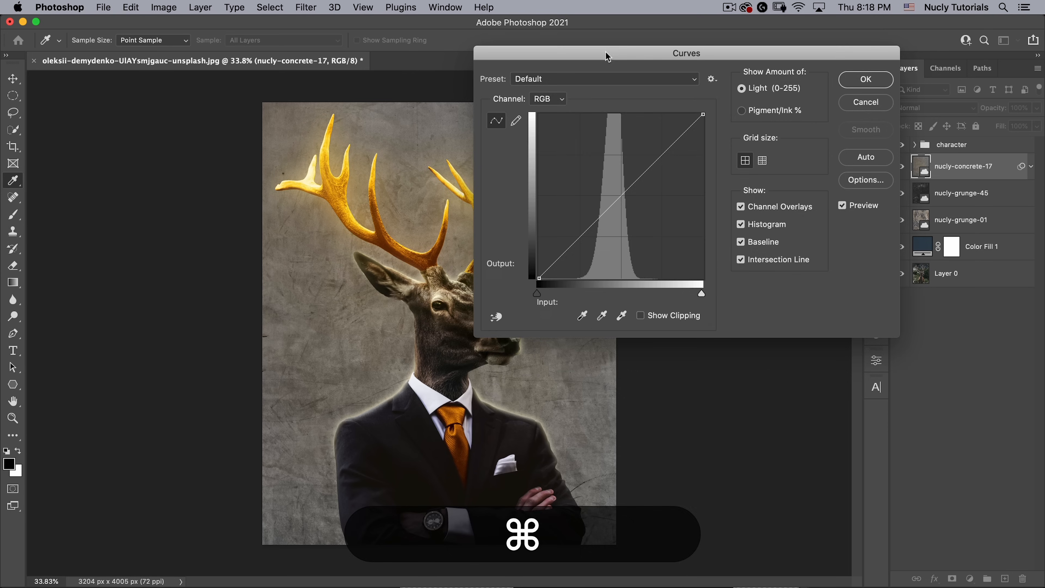
drag(608, 52, 580, 121)
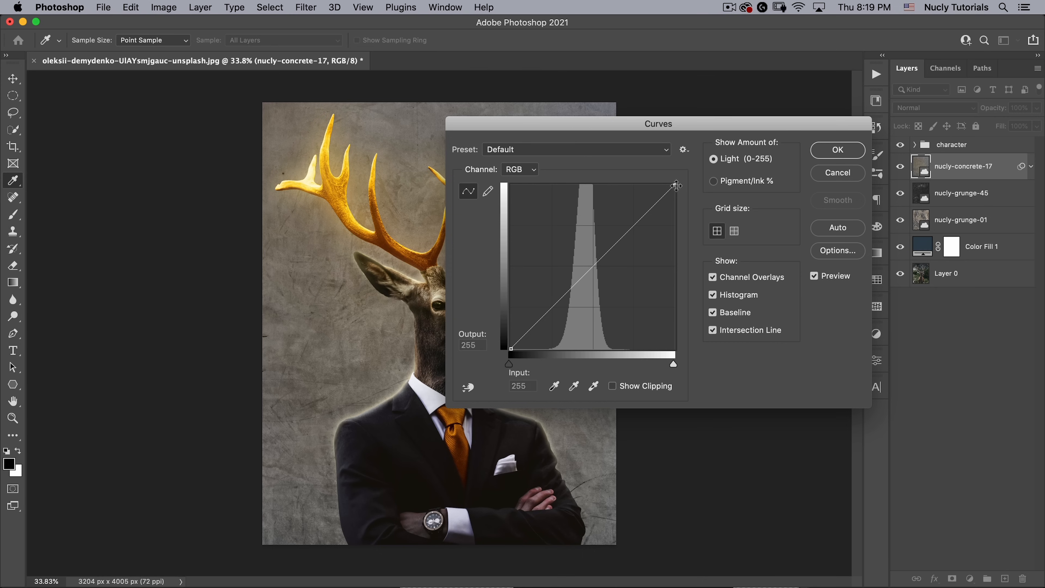
drag(676, 186, 632, 185)
drag(515, 362, 537, 371)
click(537, 372)
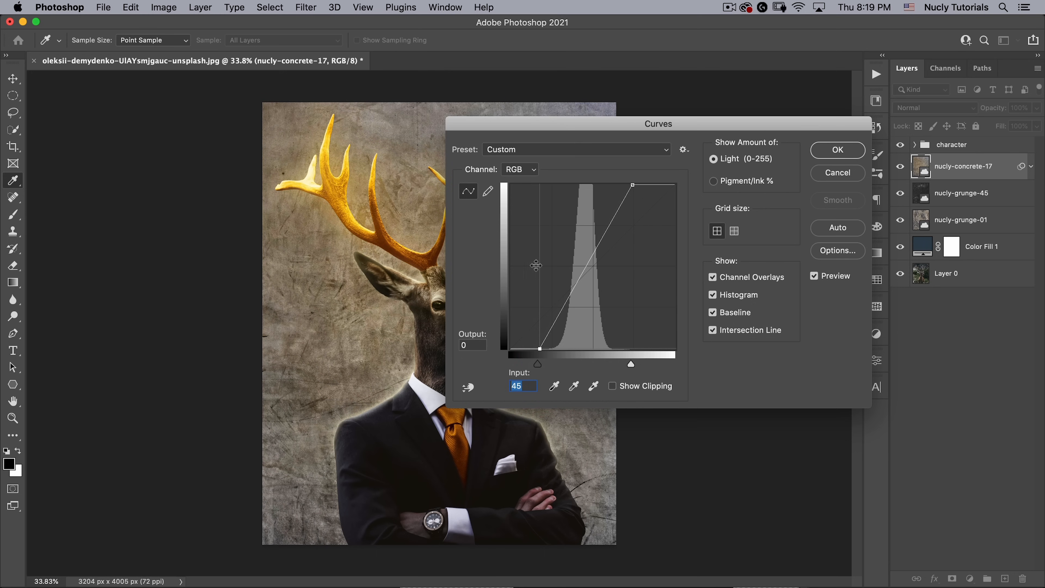
drag(631, 363, 629, 362)
drag(539, 365, 544, 367)
drag(625, 363, 623, 366)
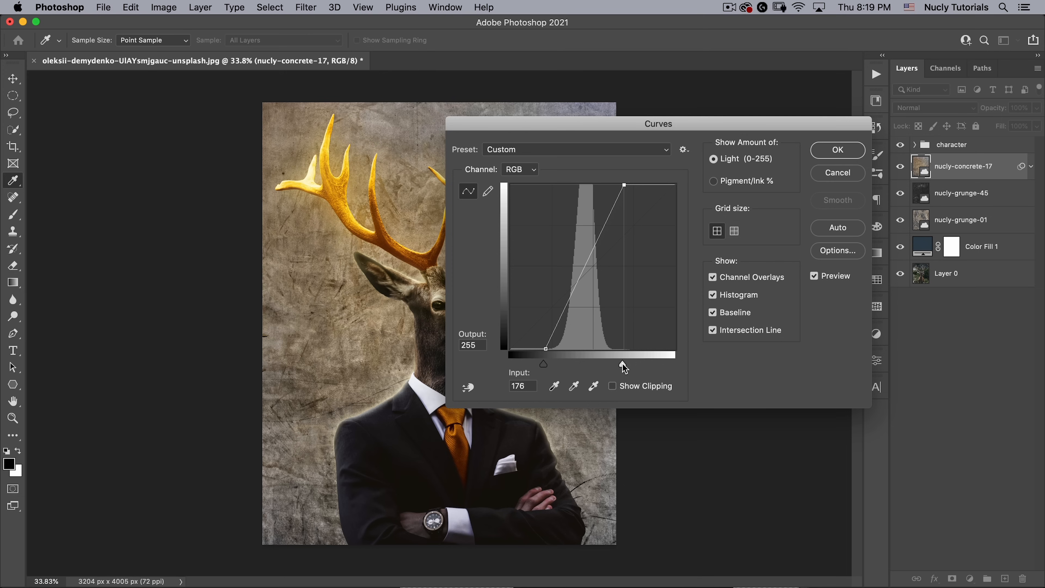
click(622, 364)
drag(543, 364, 533, 364)
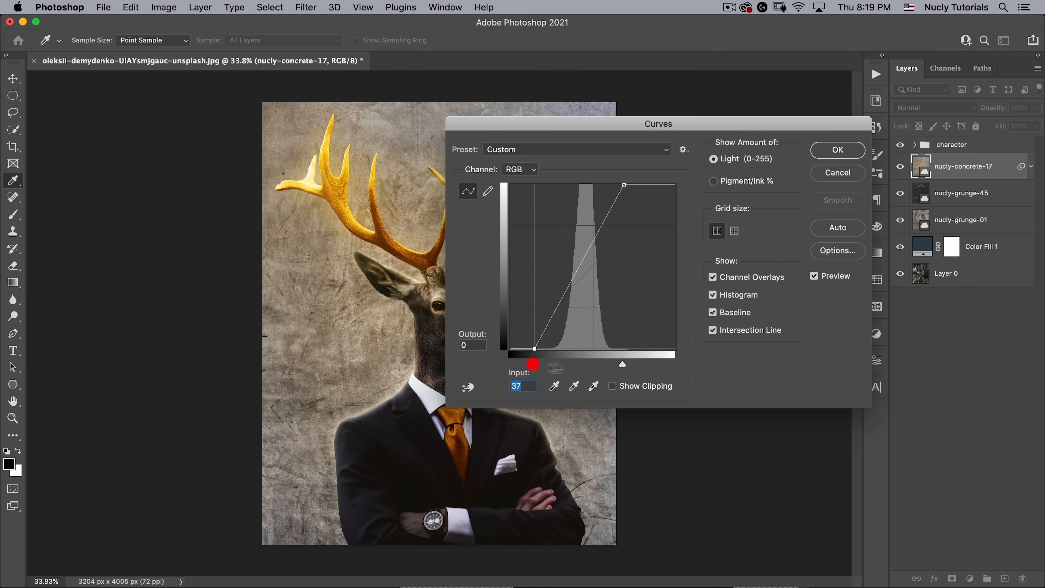
drag(622, 363, 632, 364)
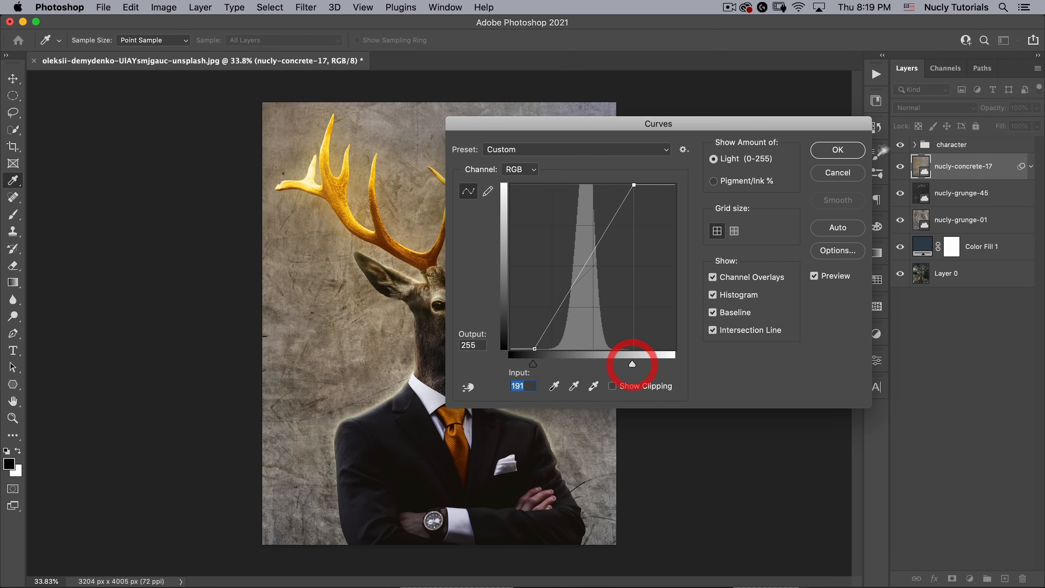
click(839, 150)
- Change the nucly-concrete-17 layer's blend mode to Soft Light
click(912, 107)
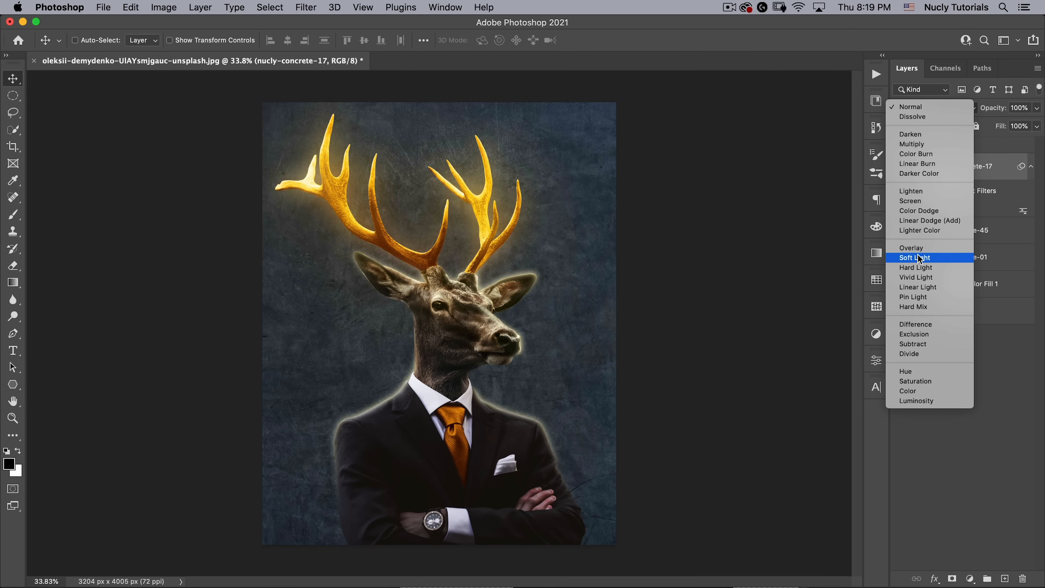
click(917, 254)
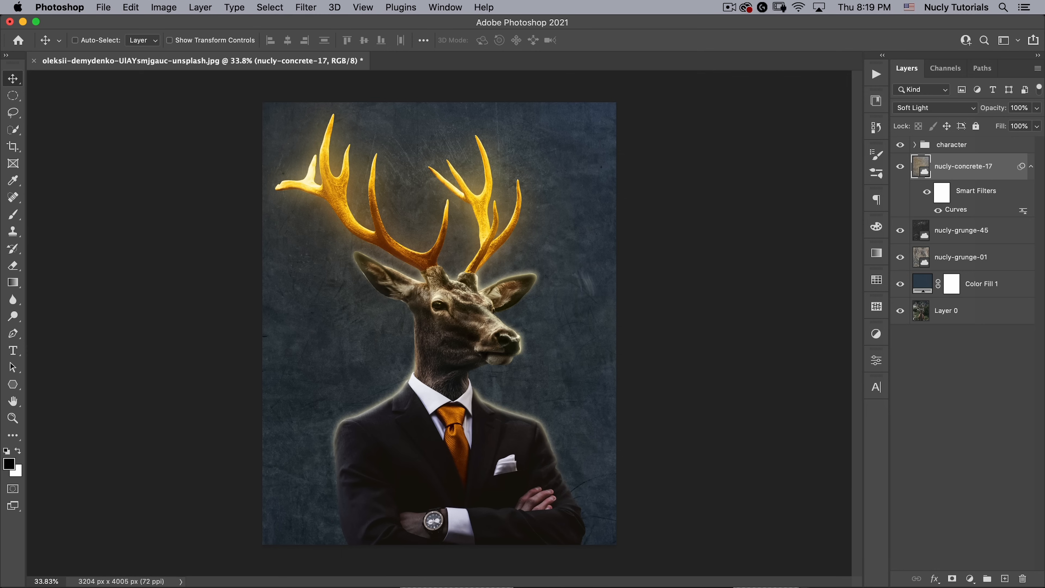
- Draw a tall elliptical marquee selection centred on the deer's head and reaching from the antlers down to the crossed arms
click(13, 97)
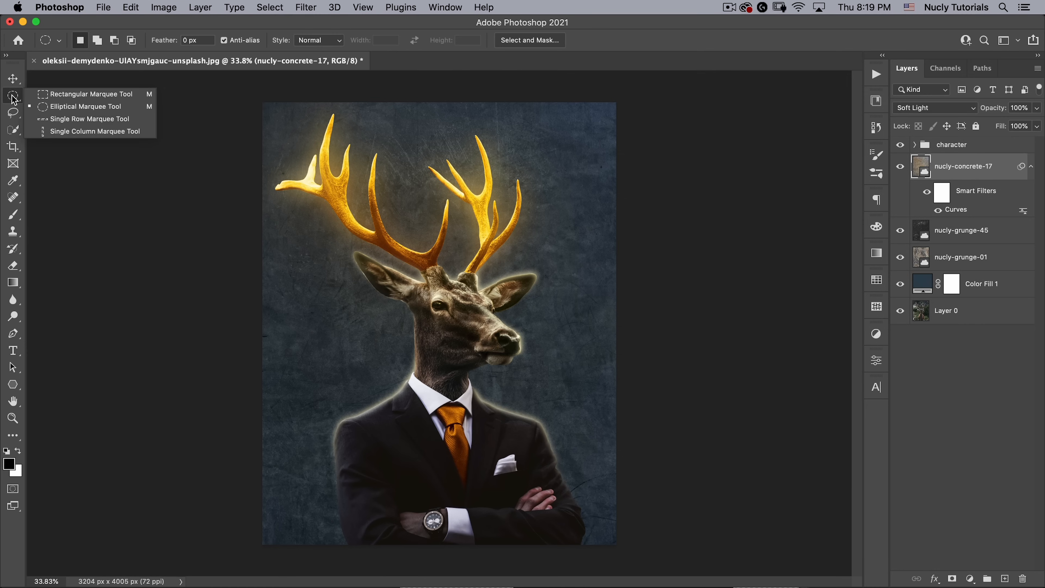
click(43, 106)
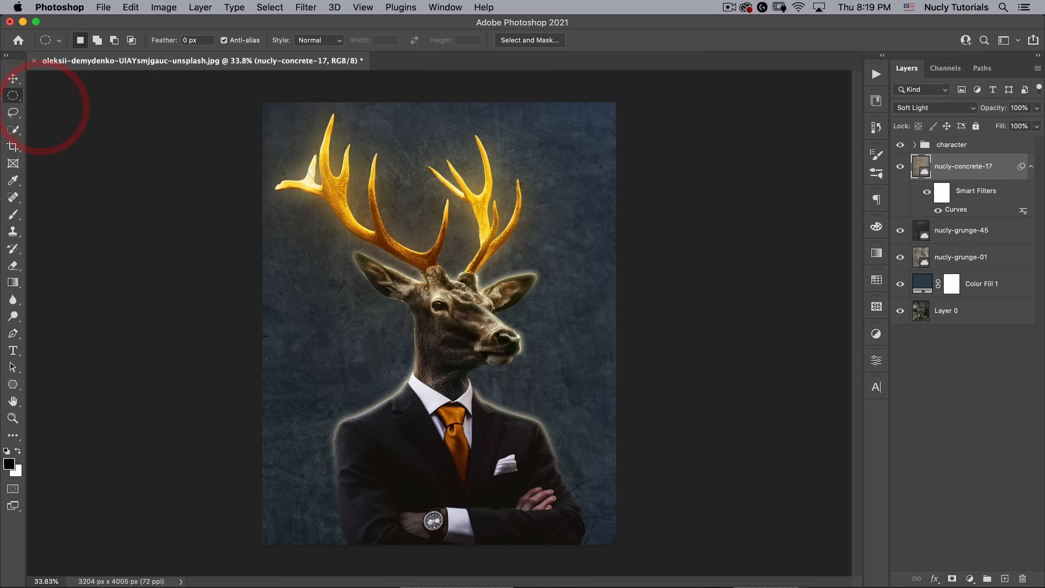
drag(449, 335, 587, 129)
drag(483, 248, 480, 235)
- Rotate the elliptical selection to about -25.6 degrees with Transform Selection and commit it
right_click(472, 209)
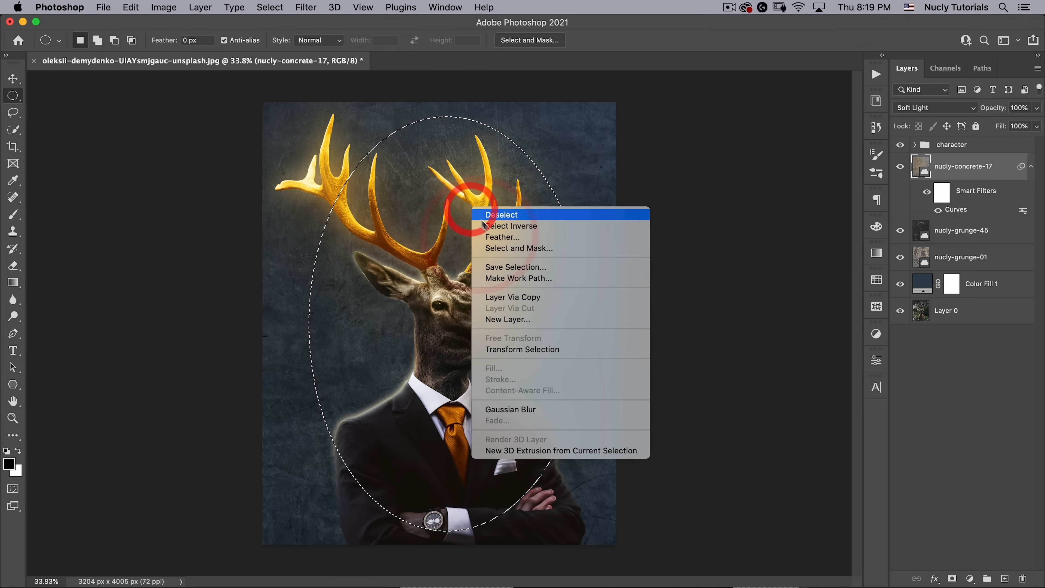
click(519, 349)
click(621, 241)
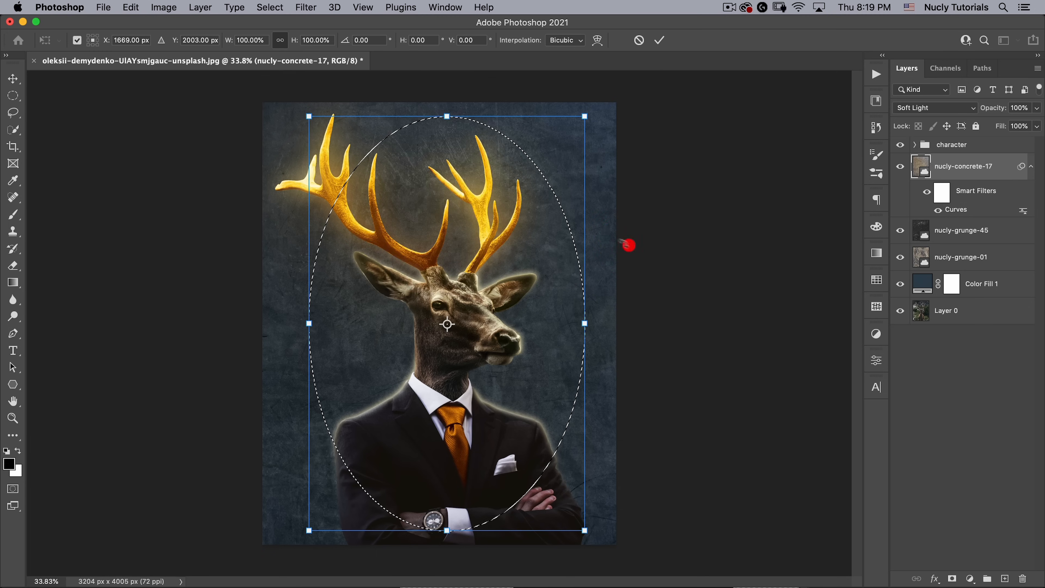
drag(594, 173, 522, 129)
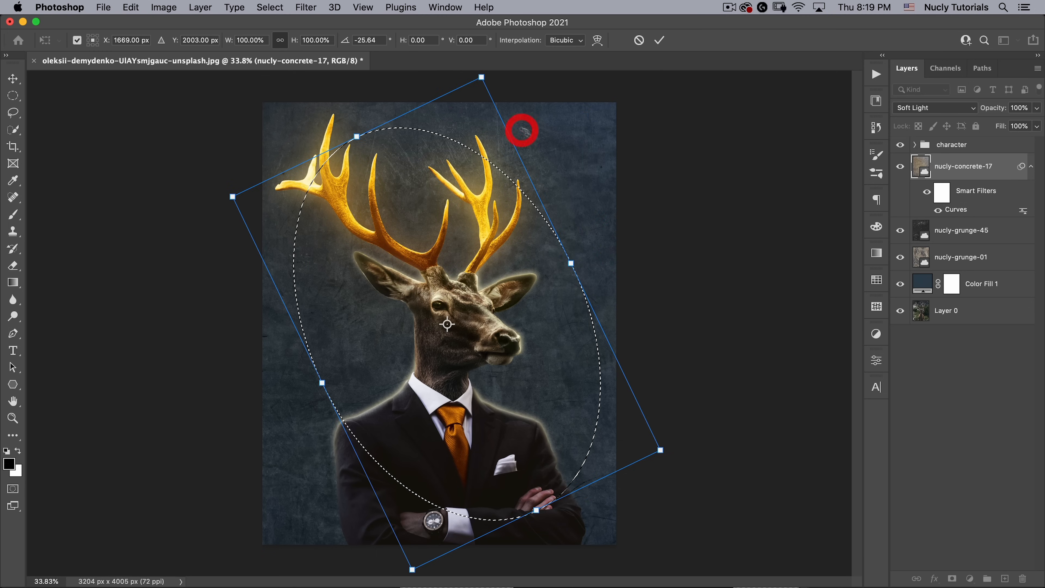
double_click(471, 217)
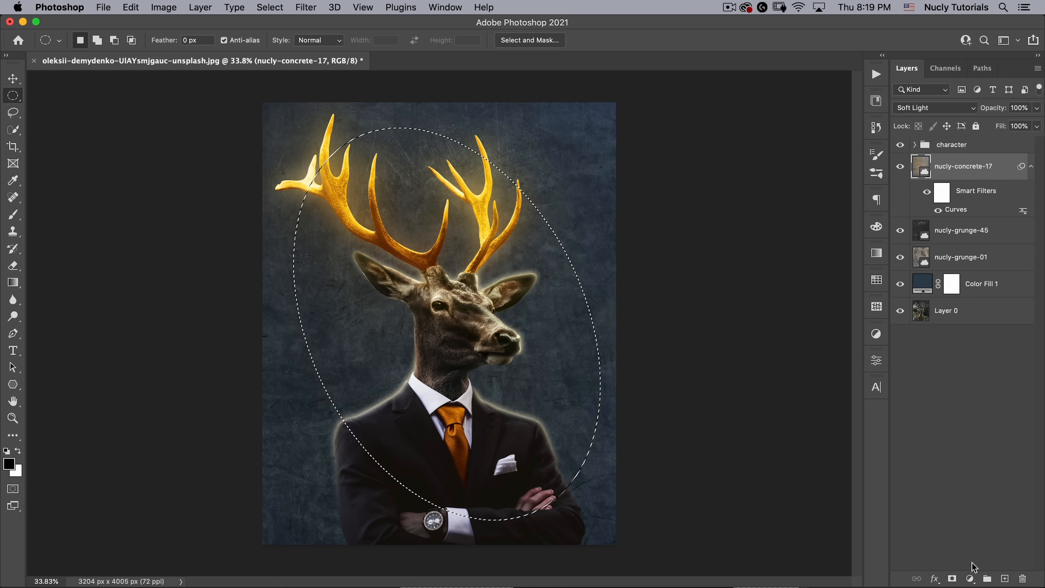
- Add a Curves adjustment layer masked by the ellipse and darken it with a curve point at input 160, output 110
click(970, 579)
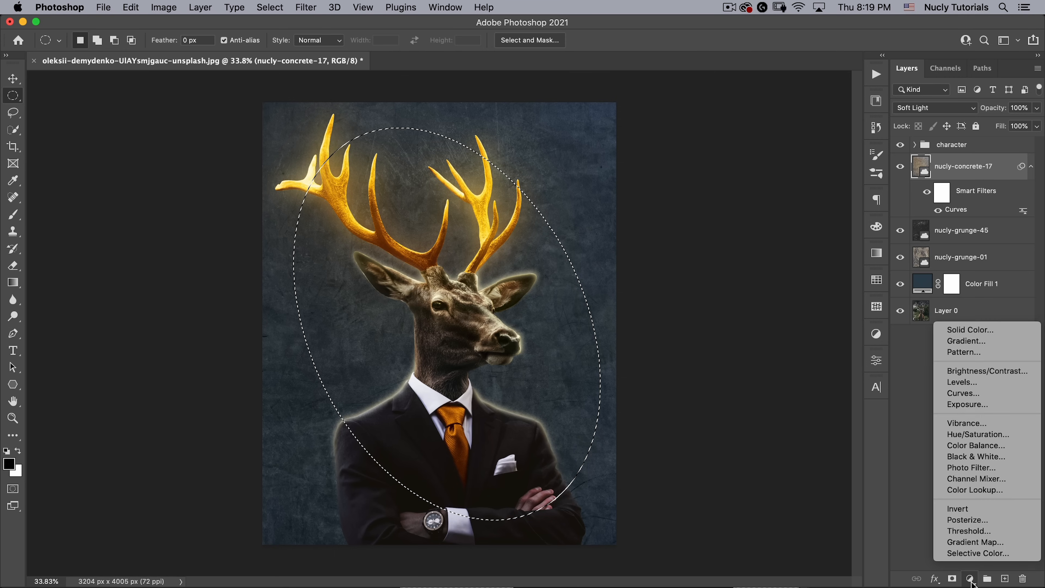
click(974, 394)
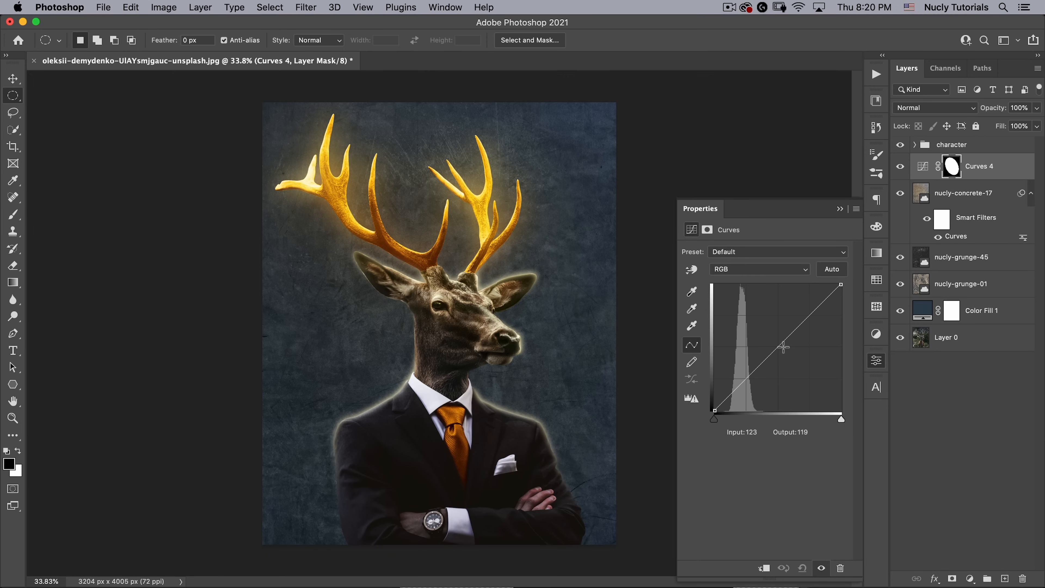
drag(783, 347, 793, 356)
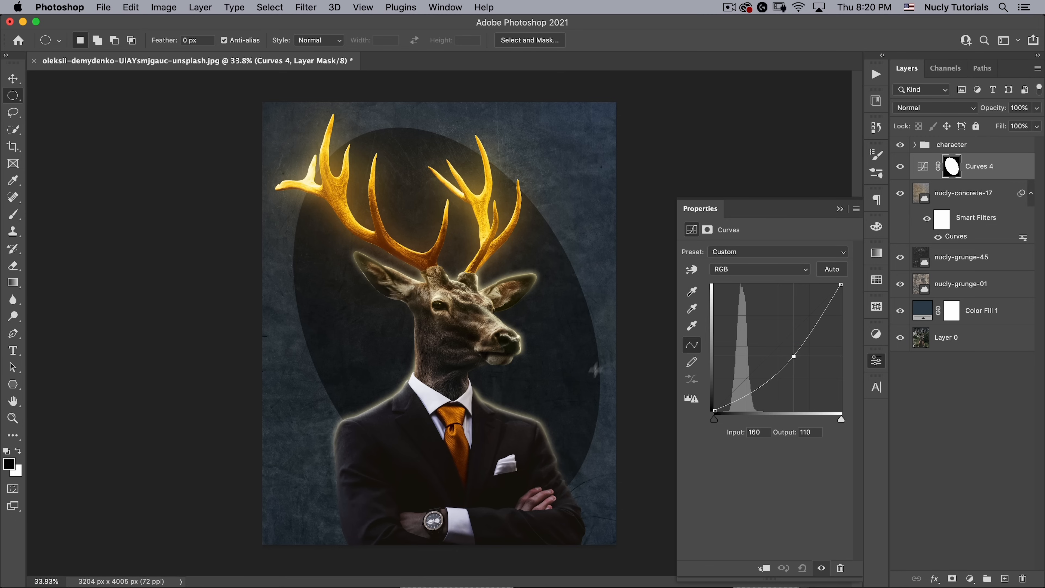
- Feather the Curves 4 layer mask by 300 px and invert it
click(707, 231)
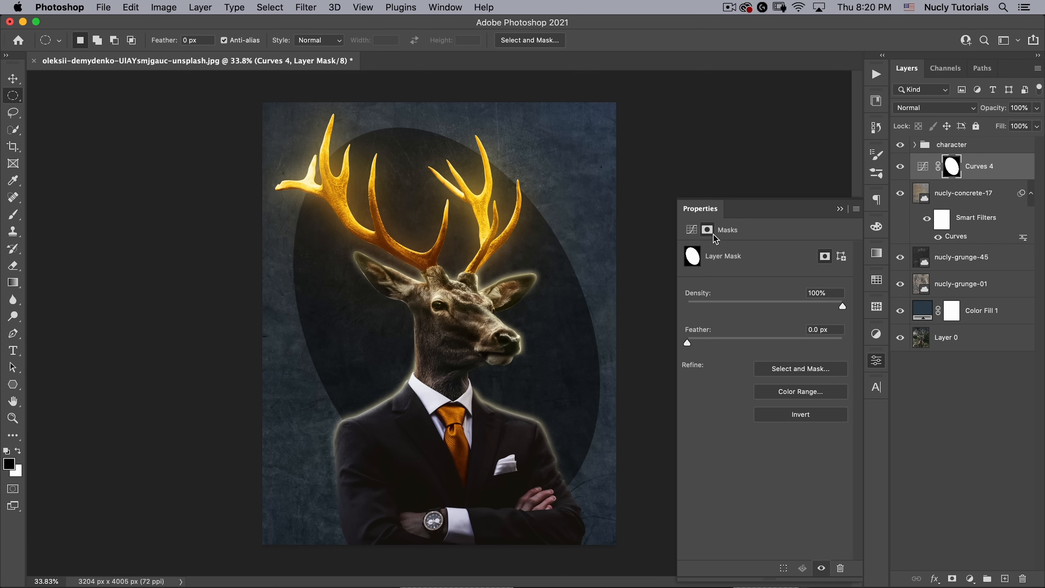
click(780, 328)
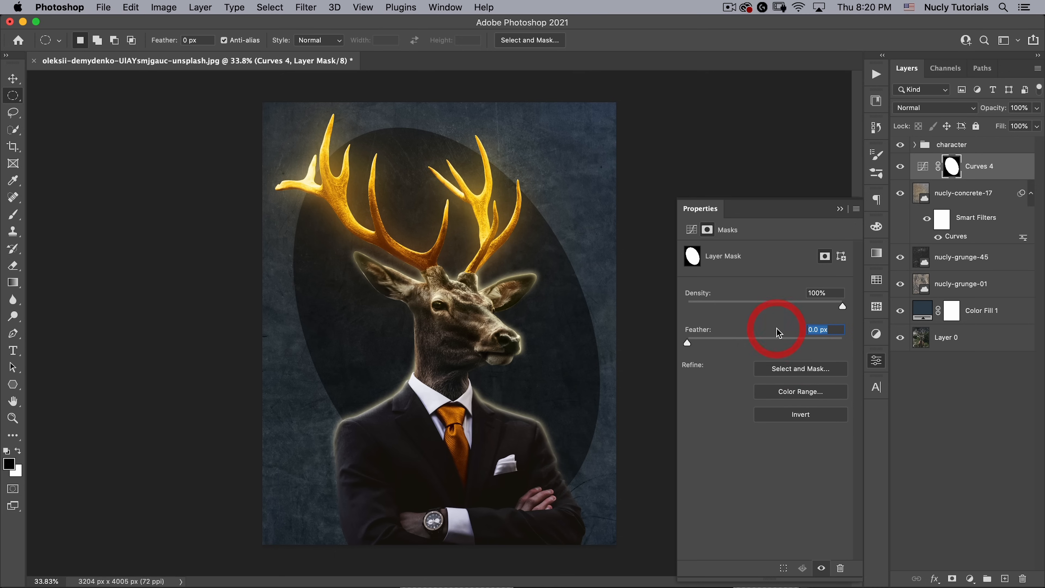
text(300)
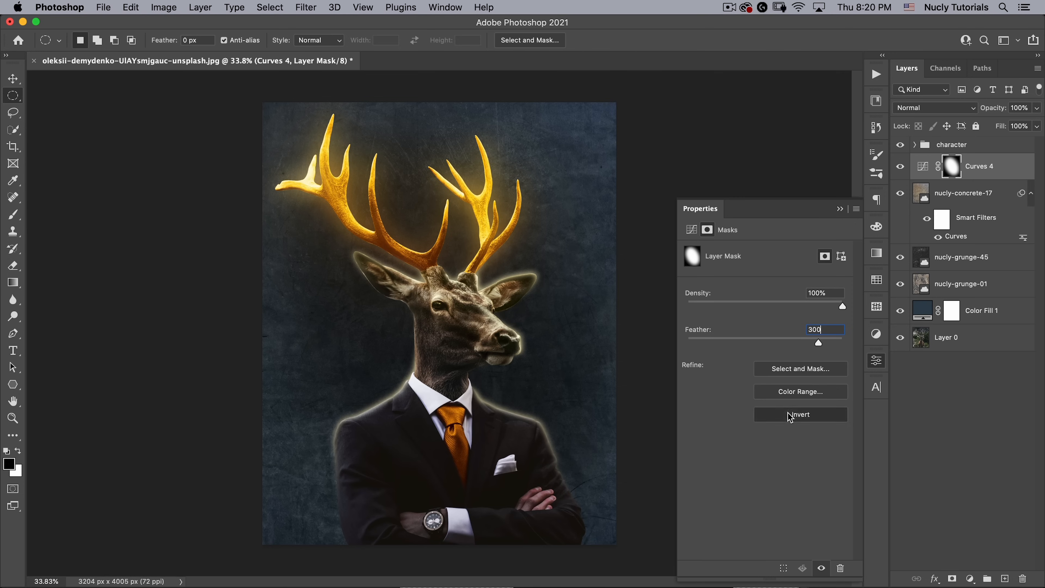
click(779, 413)
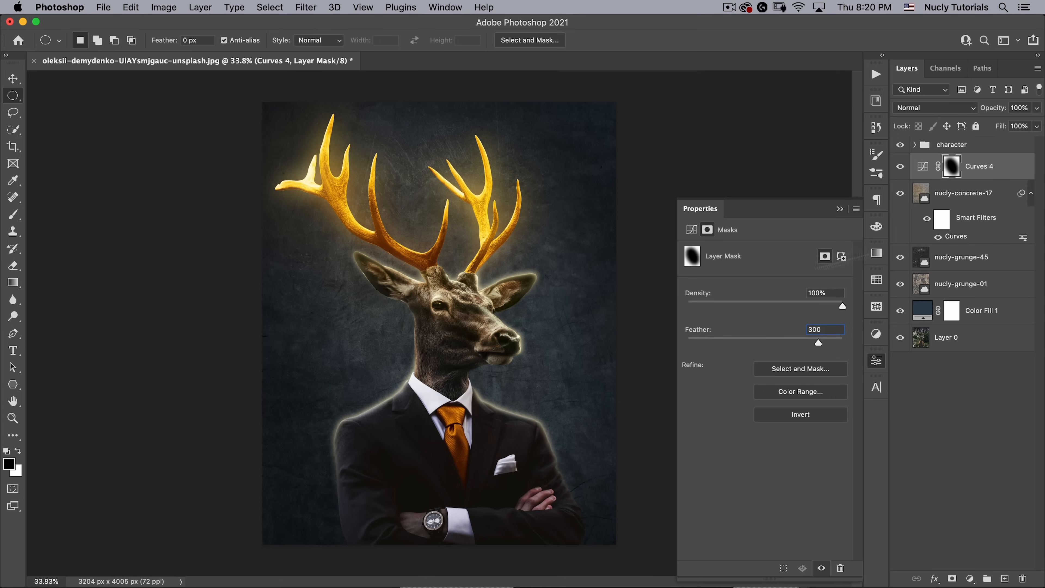
click(876, 366)
- Enlarge the Curves 4 mask's dark ellipse from its centre, rotate it nearly upright and reposition it over the deer
click(951, 166)
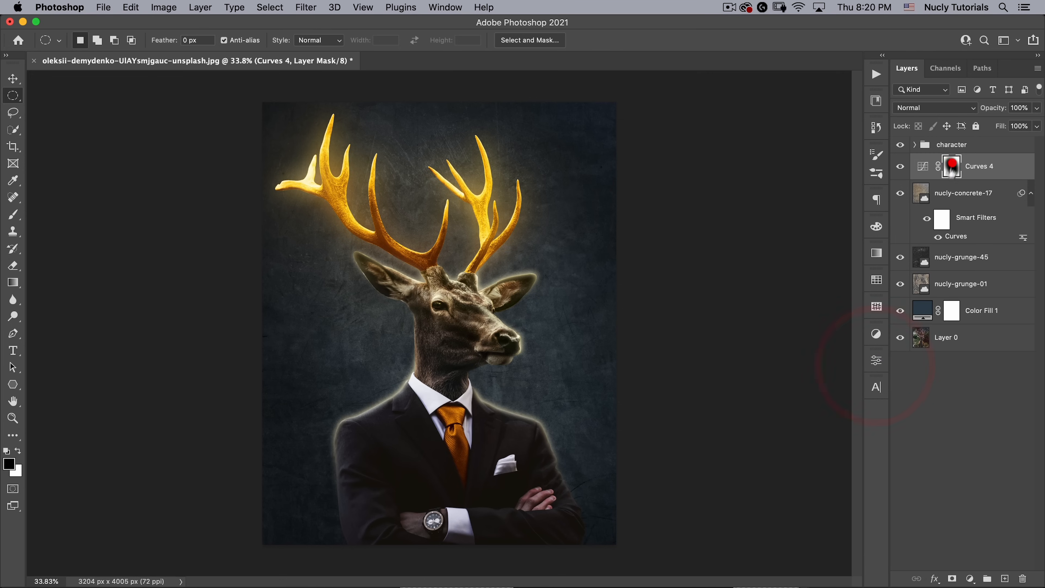
key(super+t)
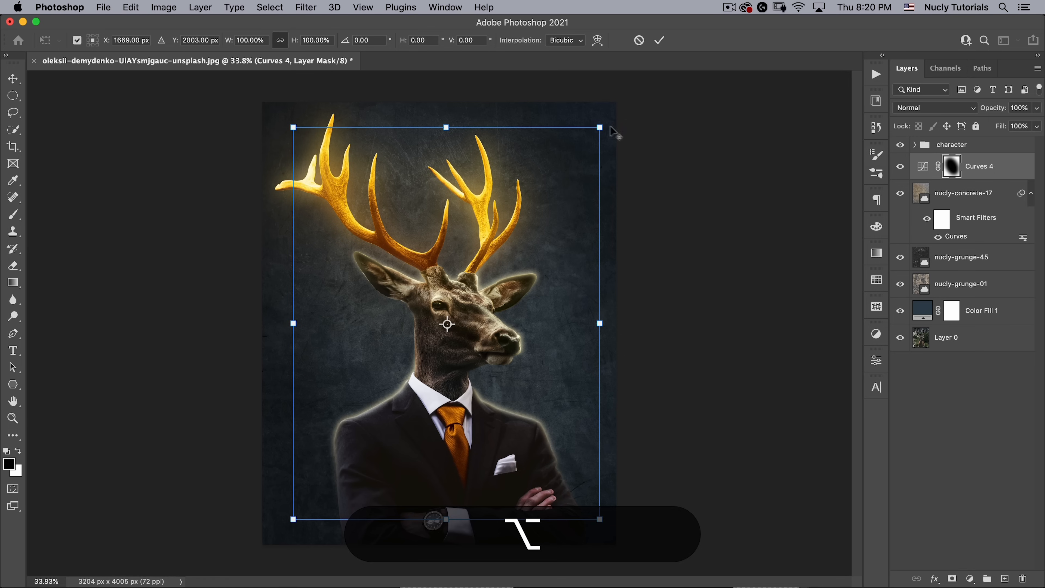
drag(599, 127, 614, 110)
drag(348, 332, 331, 325)
drag(667, 254, 657, 394)
drag(508, 231, 513, 244)
double_click(513, 246)
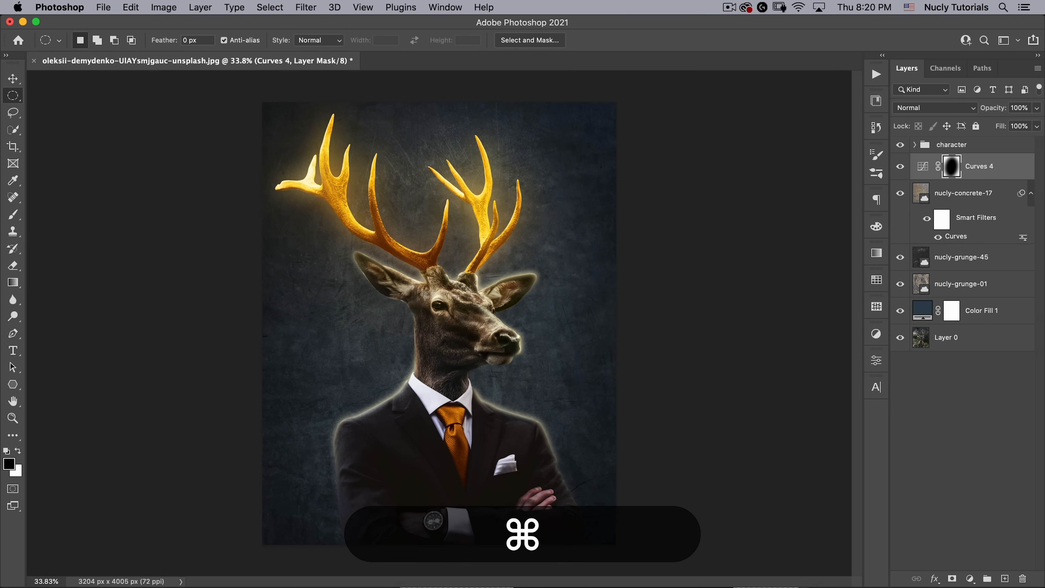
- Rotate the Curves 4 mask's ellipse counterclockwise to tilt it along the antlers, reposition it and commit the transform
key(super+t)
drag(645, 275, 581, 196)
drag(506, 295, 495, 274)
mouse_move(565, 241)
mouse_down()
mouse_move(608, 221)
mouse_move(577, 240)
mouse_up()
double_click(497, 262)
- Show the document's guides over the canvas
drag(494, 235, 453, 275)
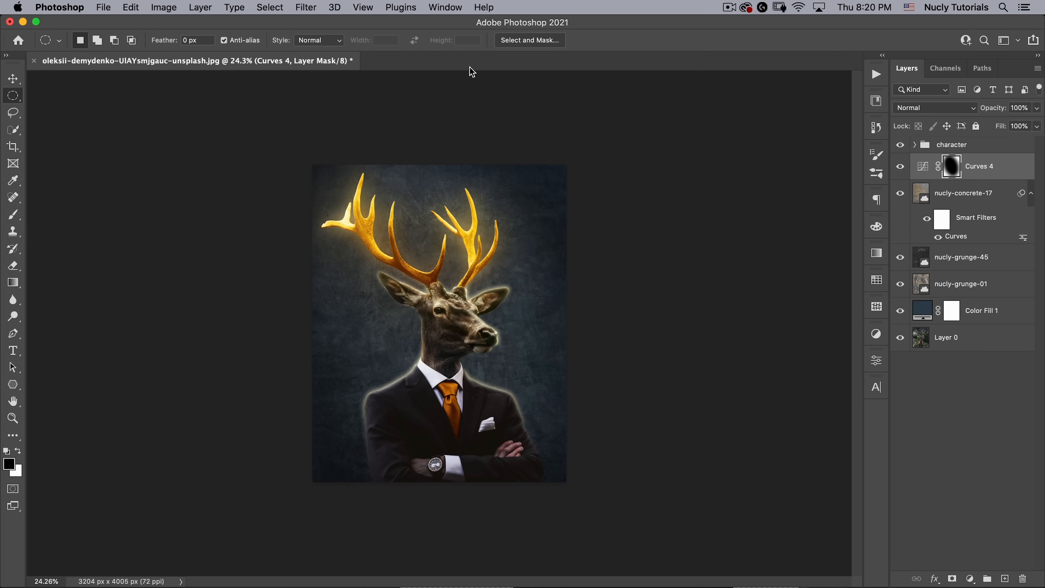
click(362, 12)
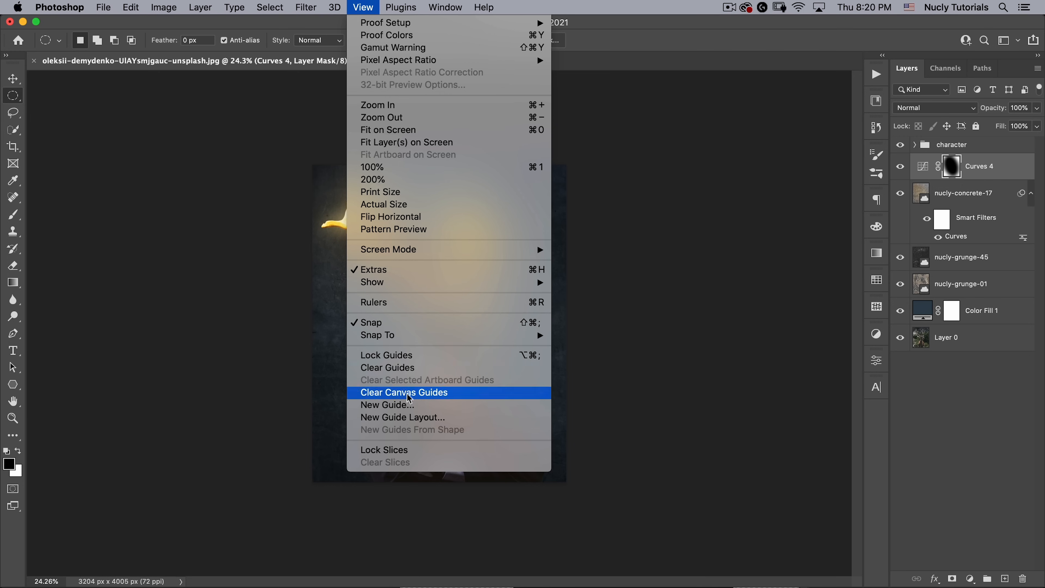
mouse_move(427, 283)
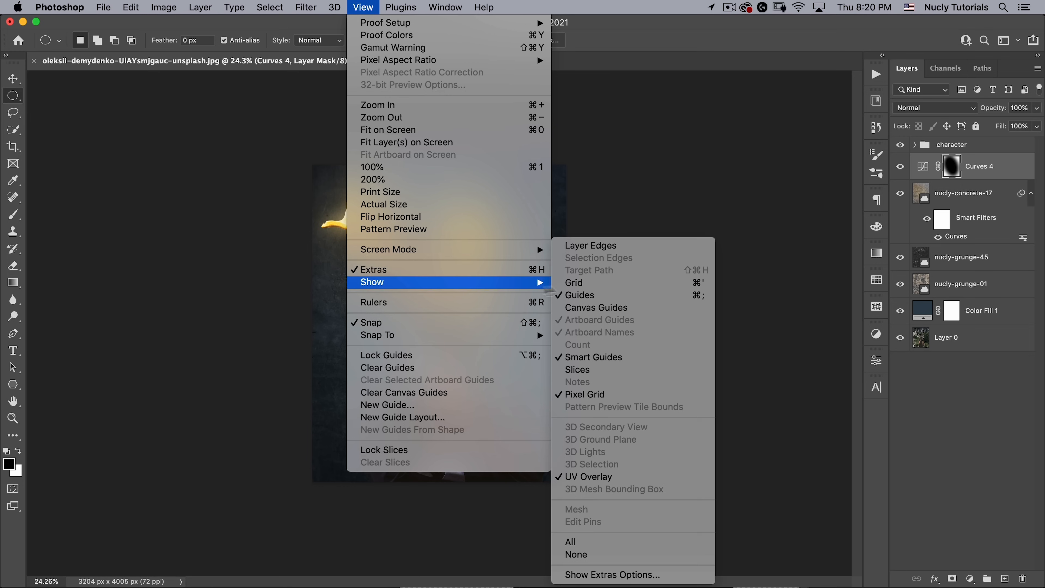
click(757, 247)
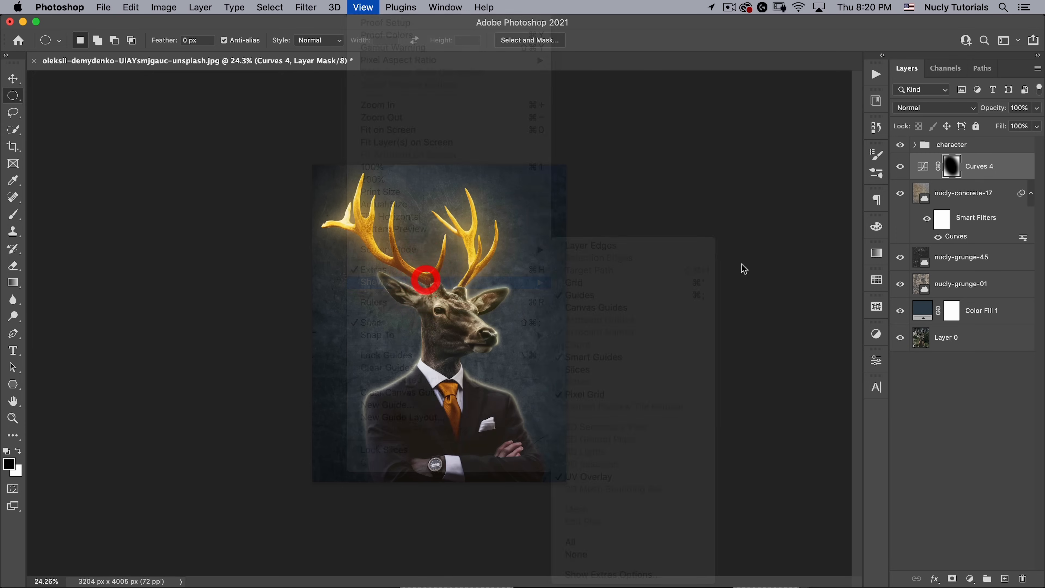
key(super+semicolon)
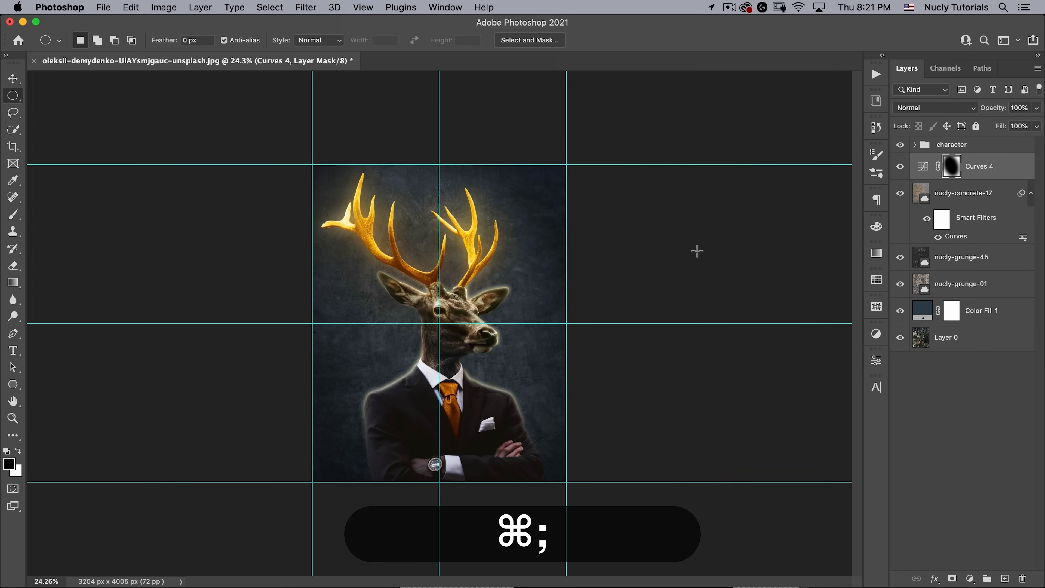
- Draw a circular selection centred on the guides' middle intersection, spanning from the lower antlers down to the tie
key(super+space)
drag(413, 354, 455, 305)
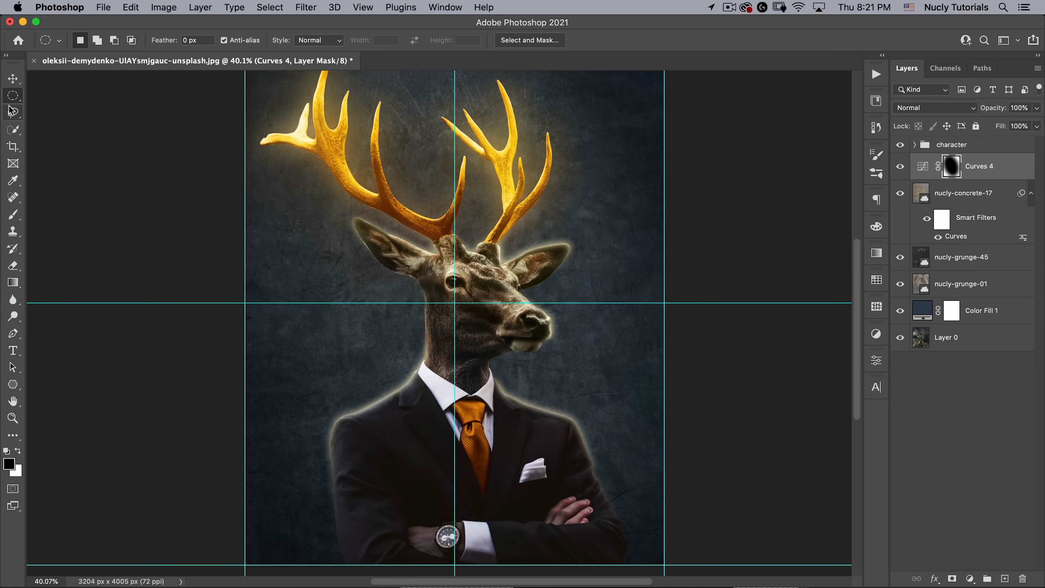
click(13, 95)
click(48, 107)
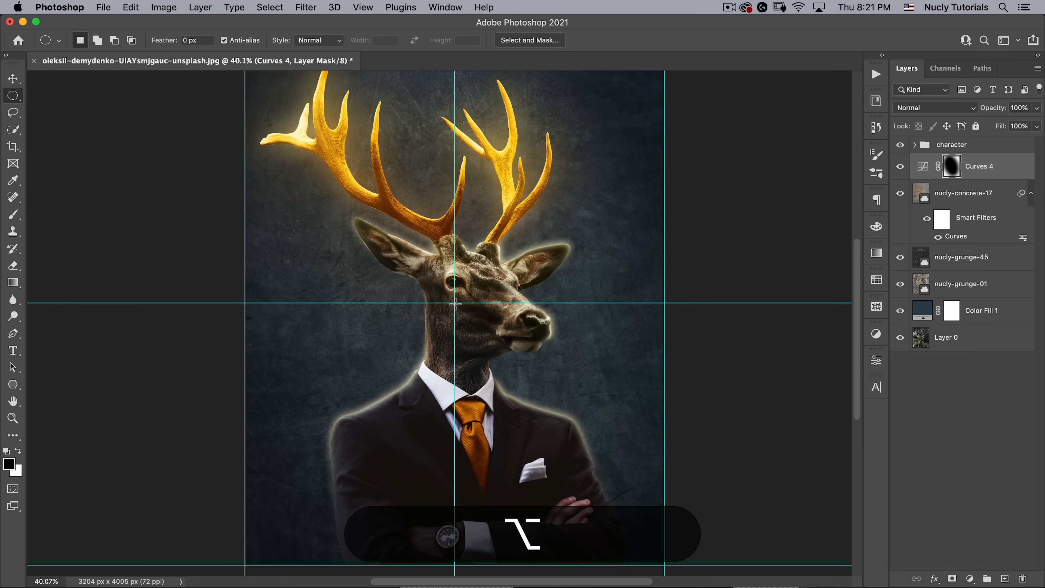
drag(455, 303, 617, 124)
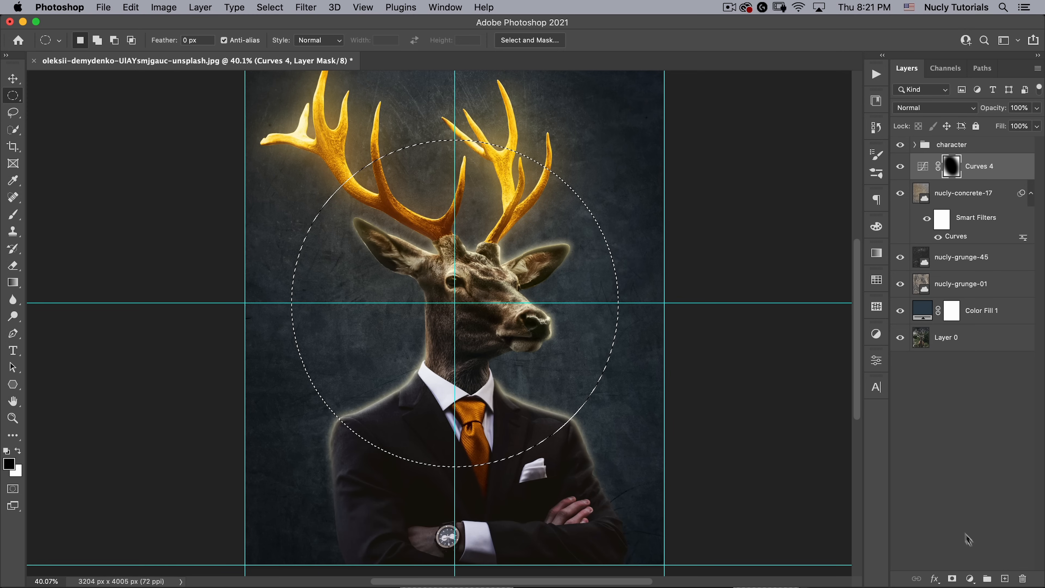
- Add a Curves adjustment layer masked by the circle and brighten it with the white point at input 191 and a raised midpoint
click(969, 578)
click(970, 395)
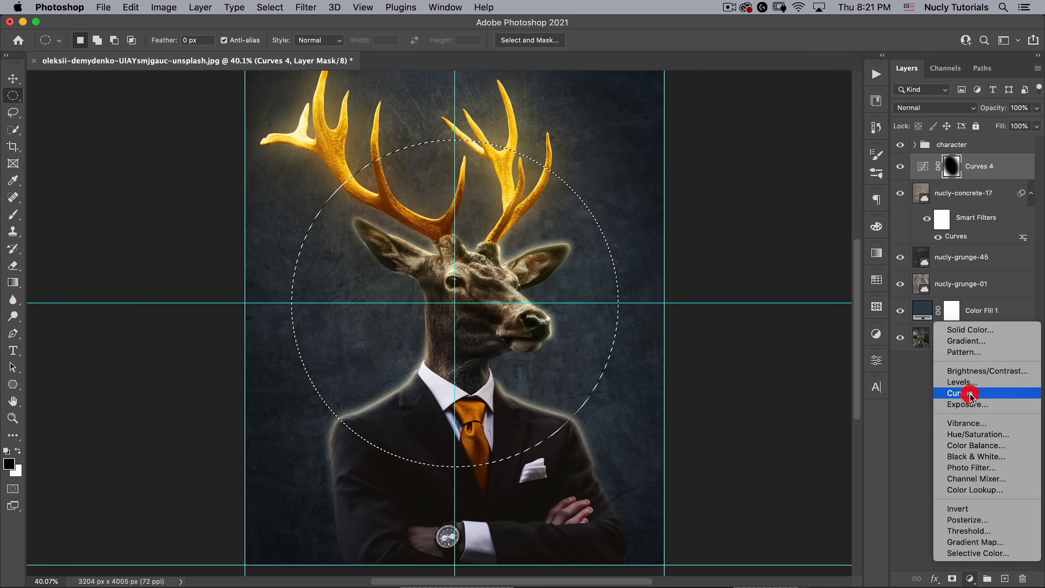
drag(842, 419, 808, 419)
drag(769, 338, 768, 334)
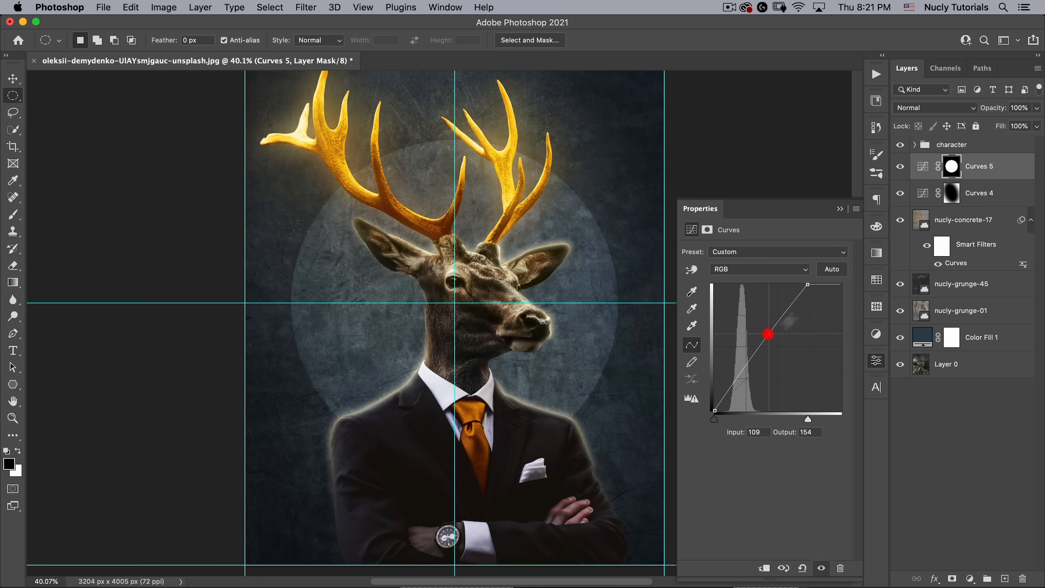
drag(807, 286, 809, 286)
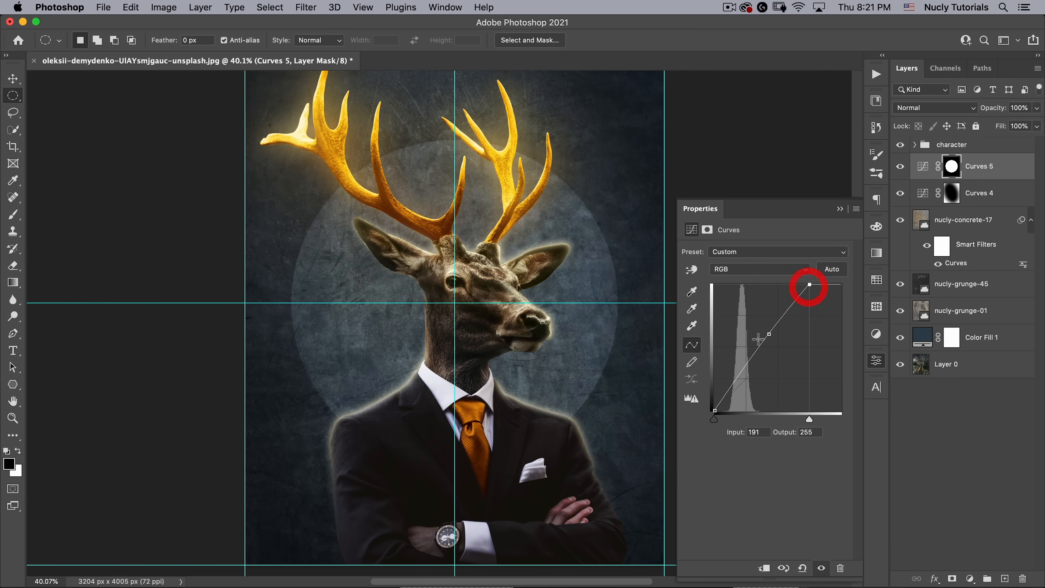
drag(769, 334, 766, 331)
click(876, 360)
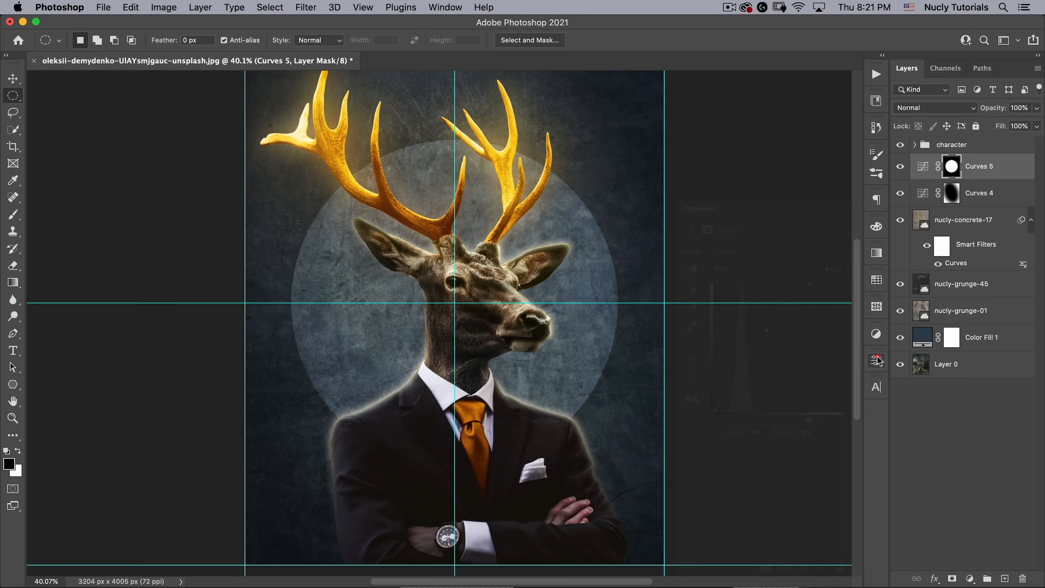
- Load the Curves 5 mask's circle as a selection and scale the selection to 108% with Transform Selection
key(super+space)
drag(400, 250, 396, 246)
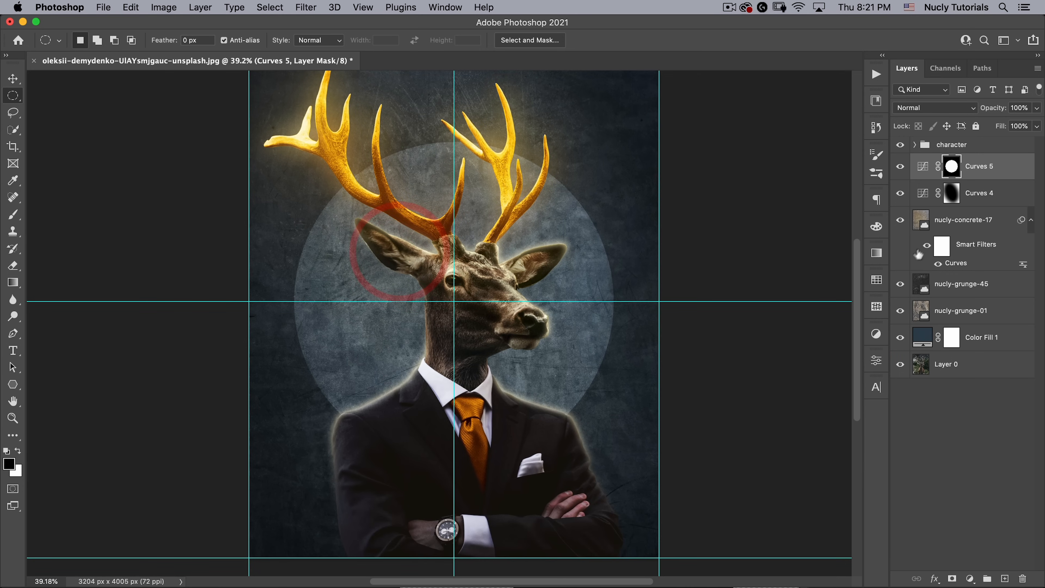
super+click(950, 169)
right_click(463, 230)
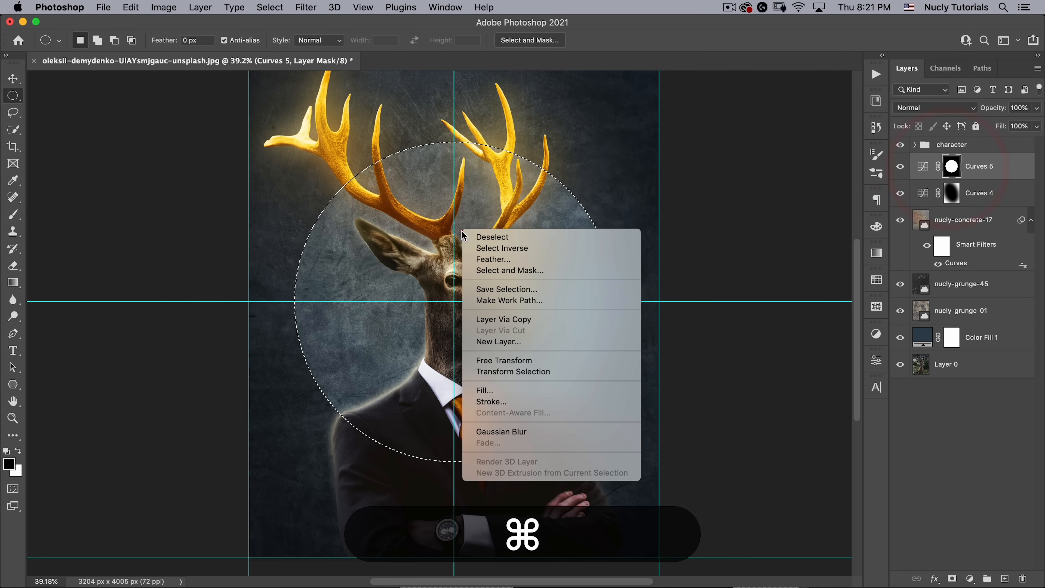
click(510, 372)
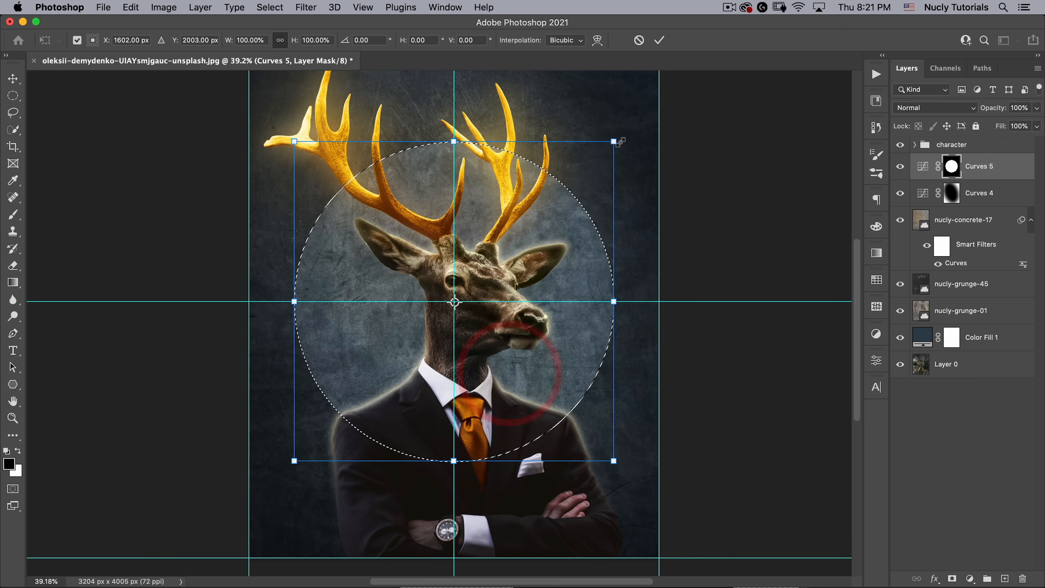
drag(614, 139, 626, 127)
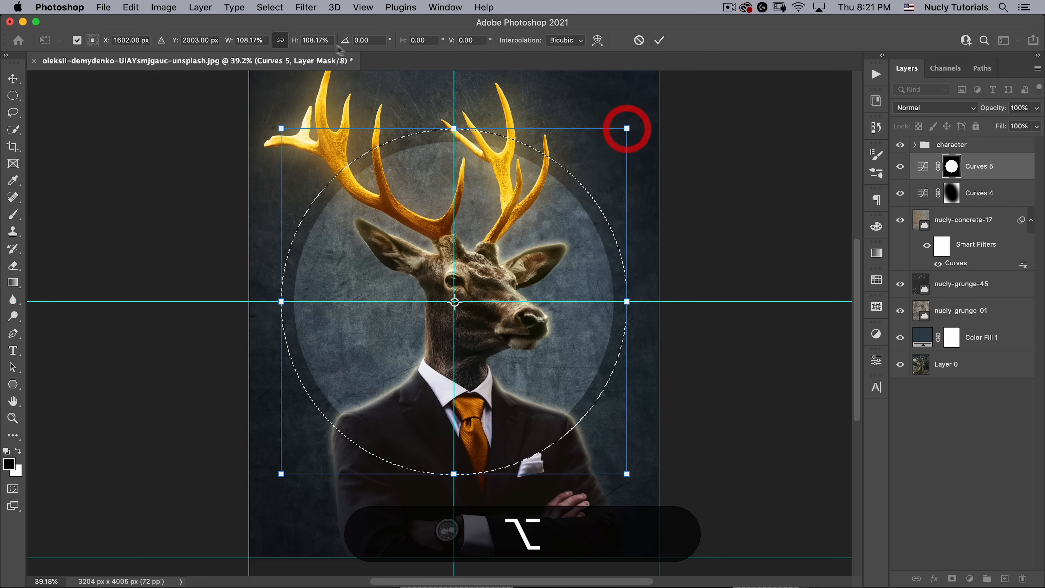
click(293, 37)
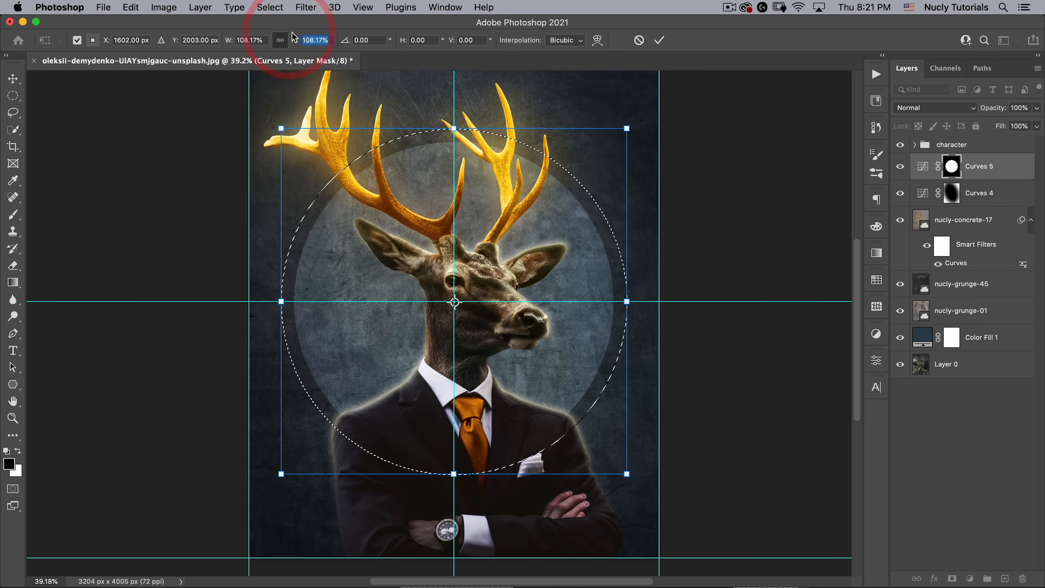
text(108)
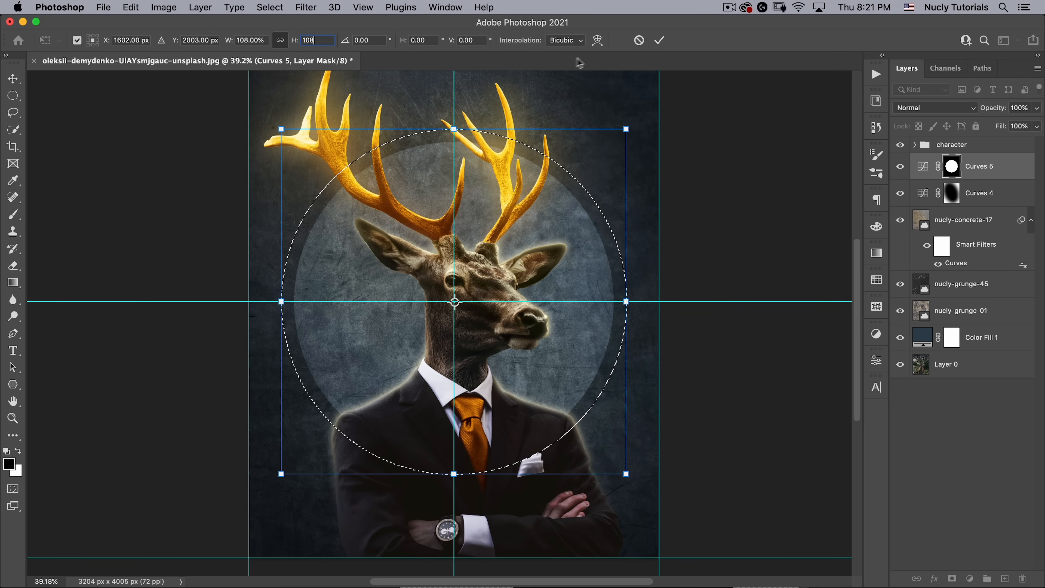
click(659, 40)
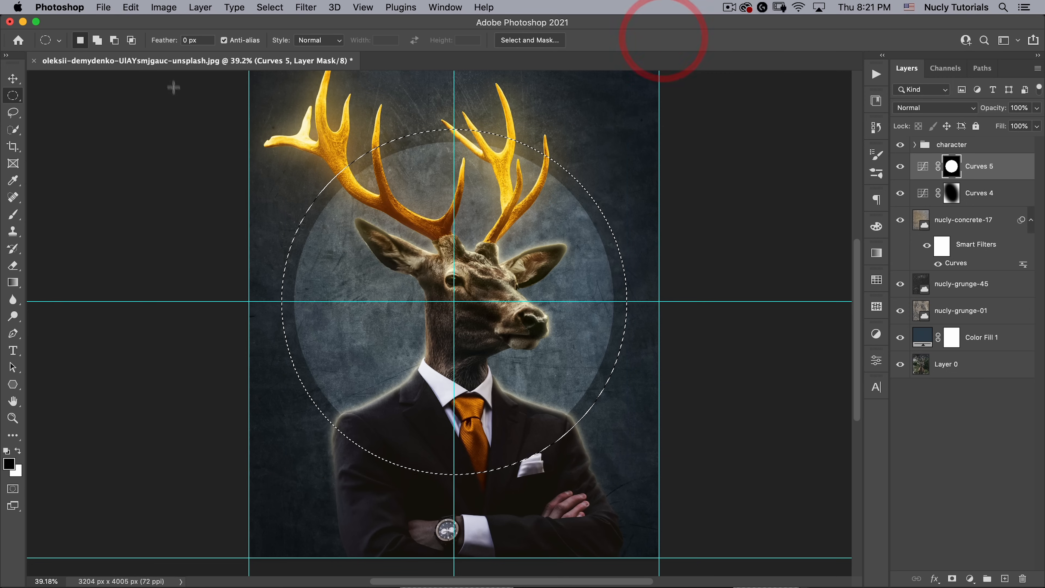
- Stroke the enlarged circle on the Curves 5 mask with a 20 px white line placed inside, and deselect
click(130, 7)
click(175, 227)
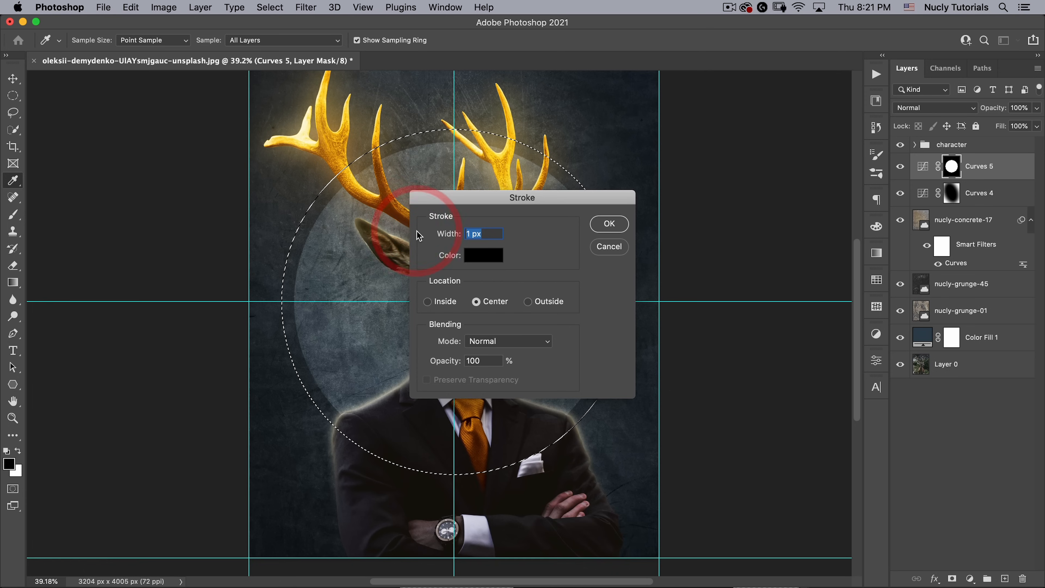
text(20)
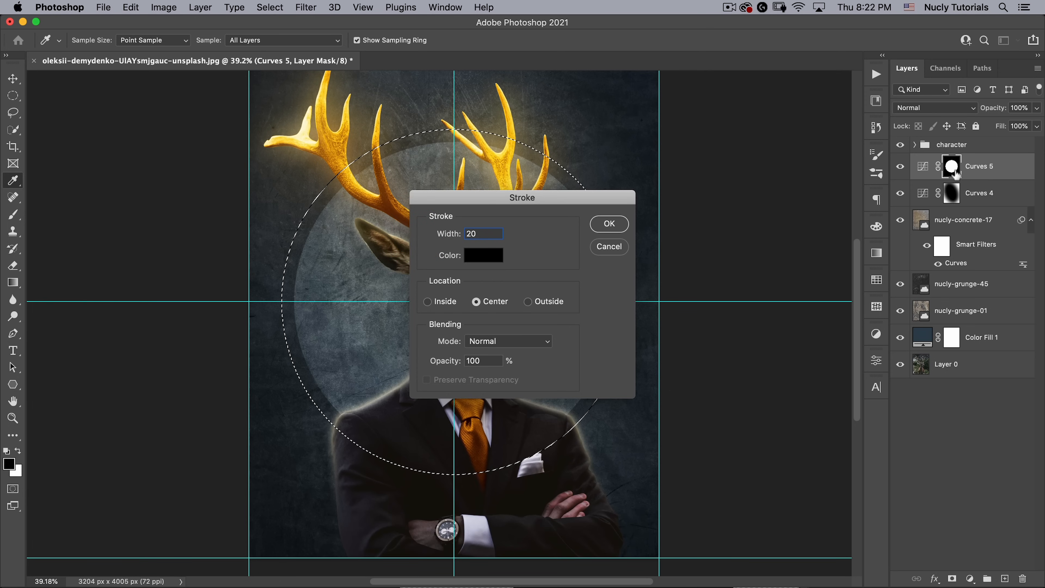
click(483, 255)
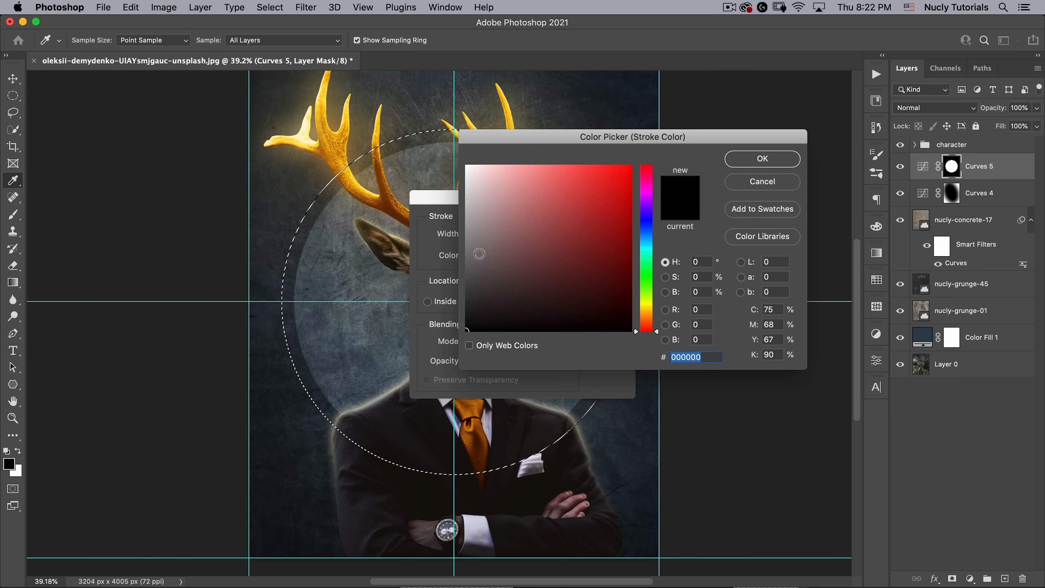
drag(479, 249, 419, 85)
click(774, 160)
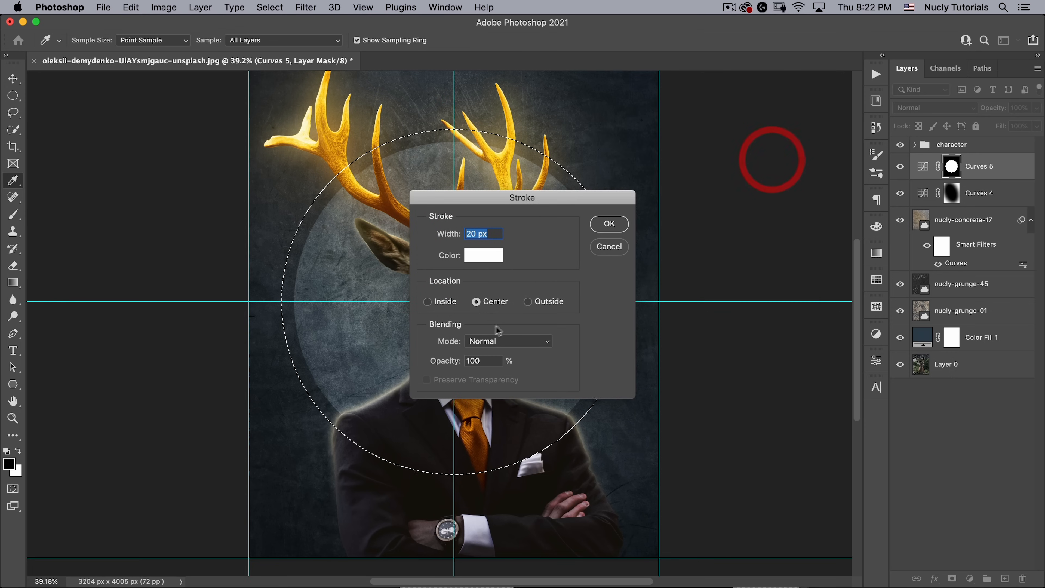
click(427, 301)
click(608, 224)
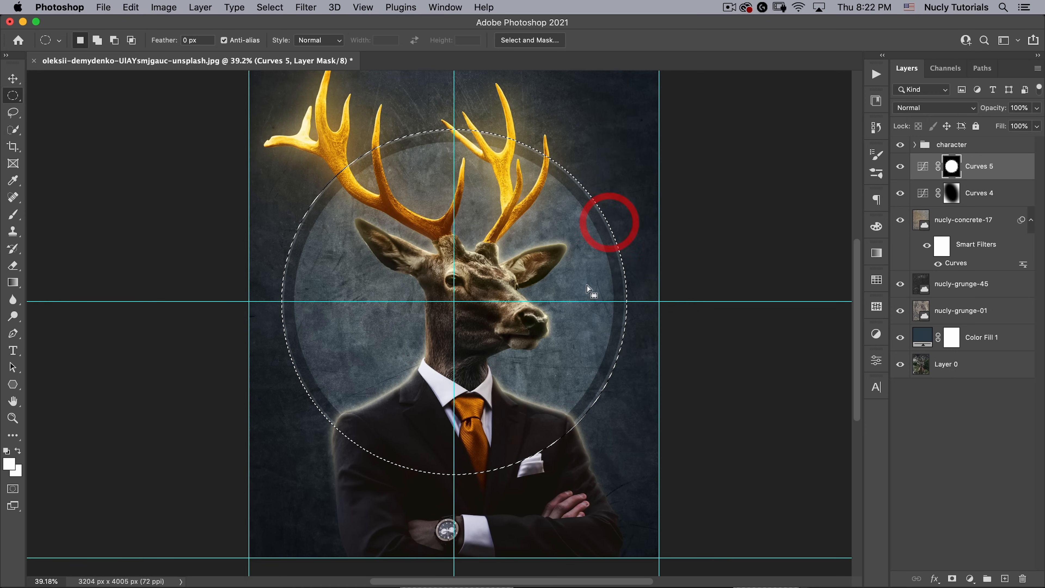
key(super+d)
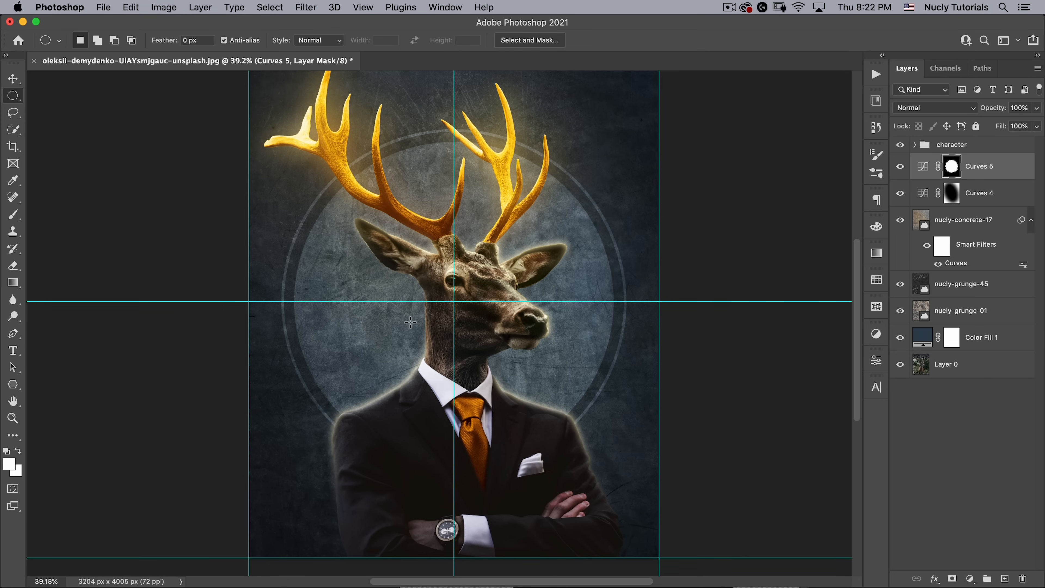
- Hide the guides and put the Curves 5 layer in a group that has its own blank layer mask
key(super+semicolon)
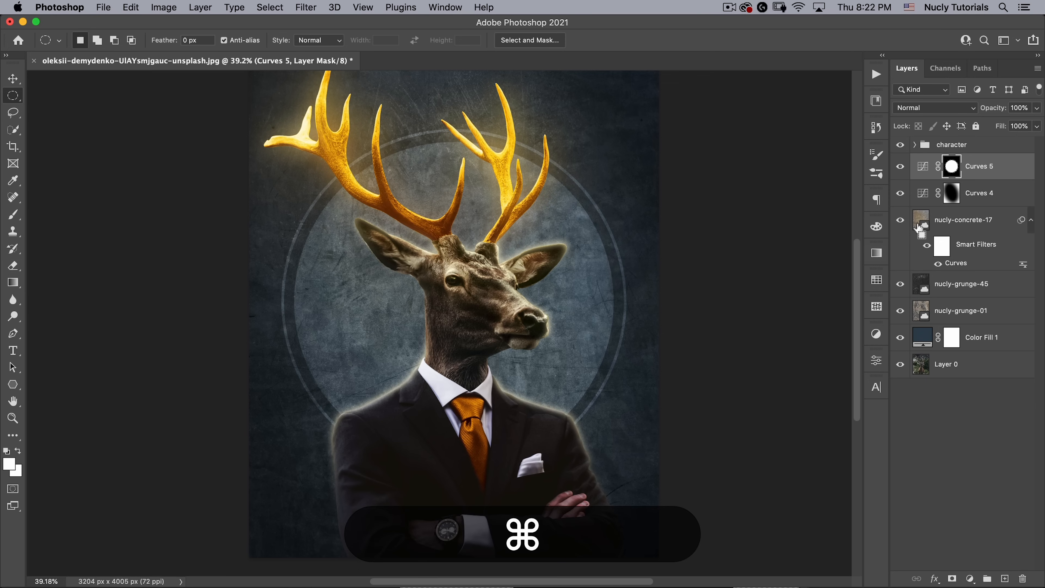
key(super+g)
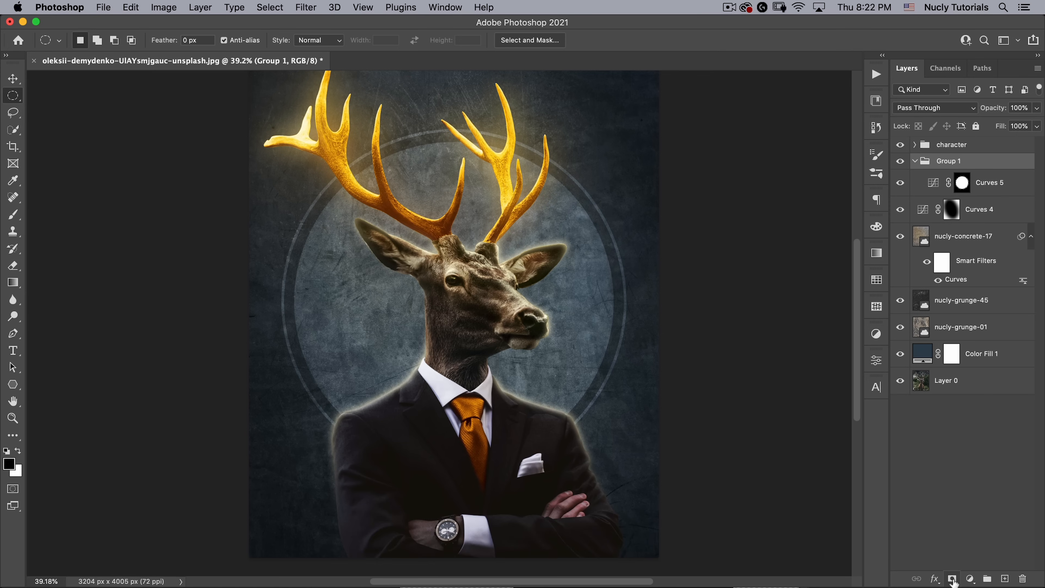
click(951, 578)
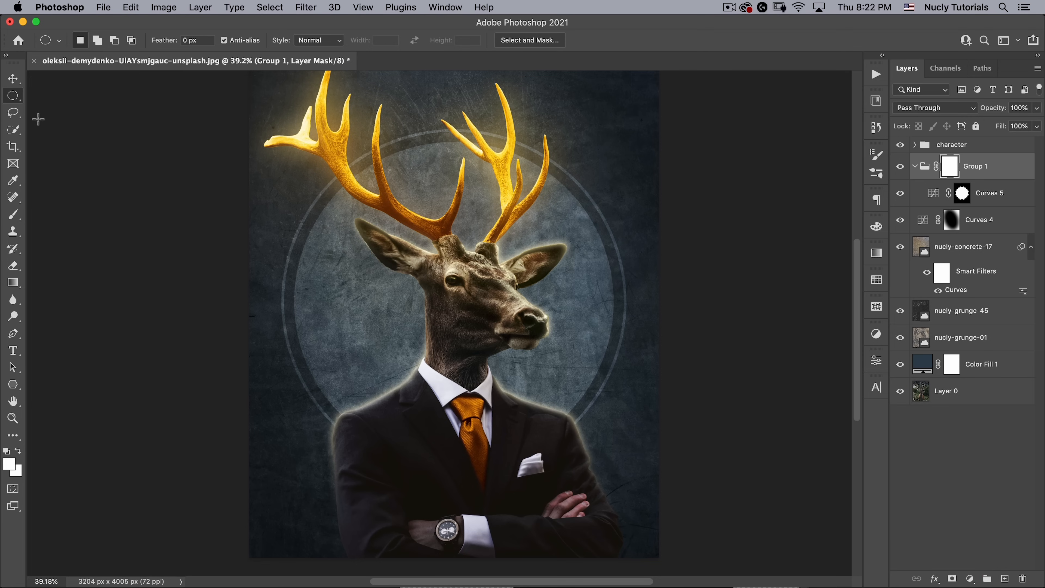
- Fade the lower part of Group 1 on its mask with a vertical black-to-transparent linear gradient from the tie up to the antler base
key(g)
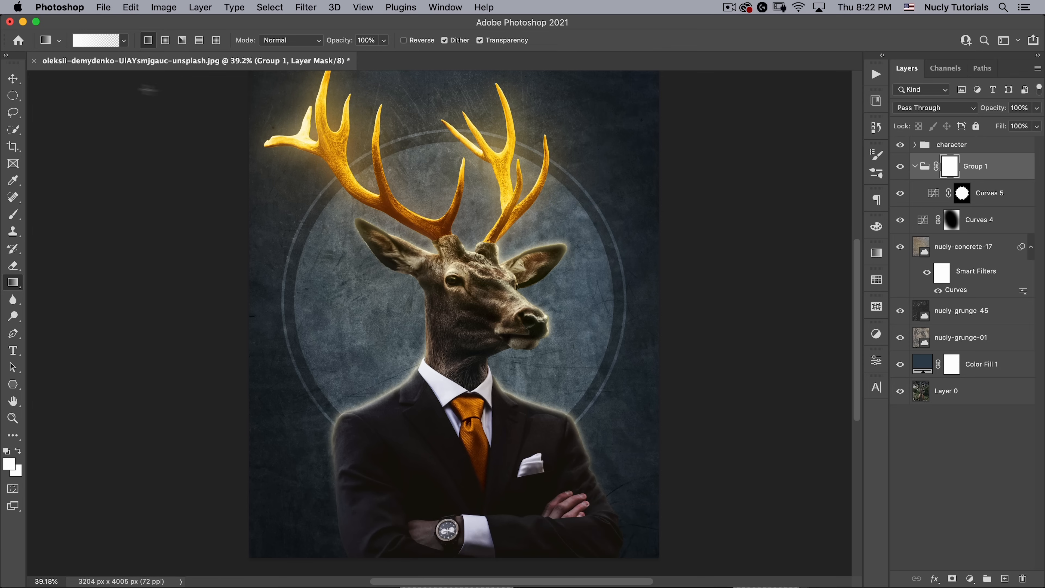
key(x)
key(d)
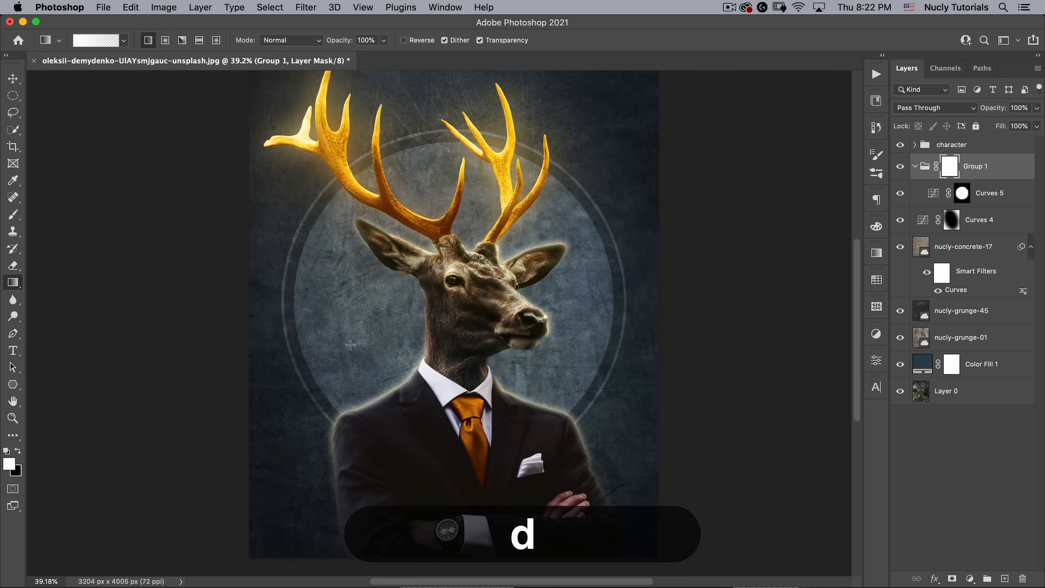
key(x)
key(x)
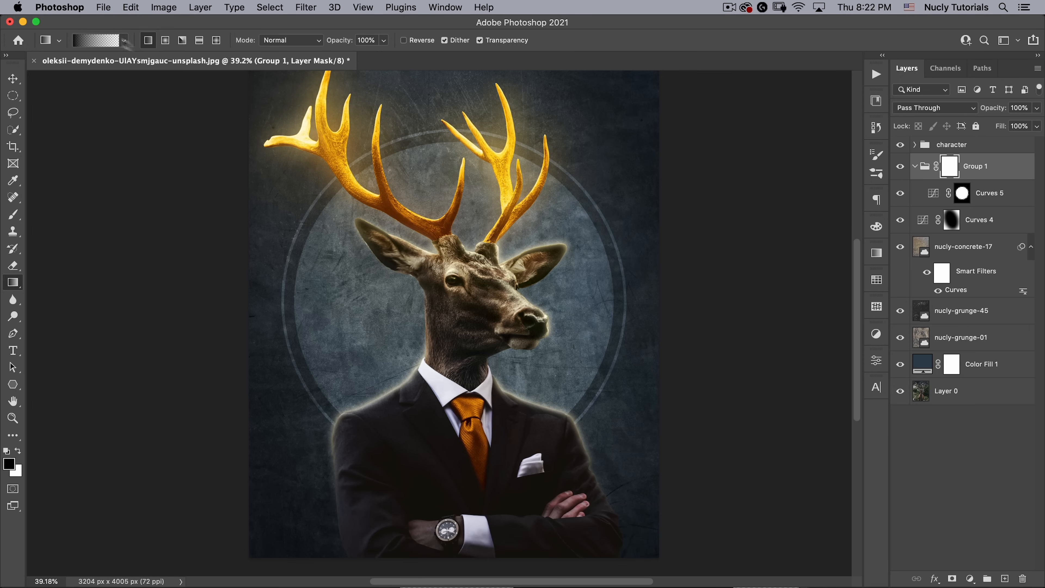
drag(479, 472, 480, 246)
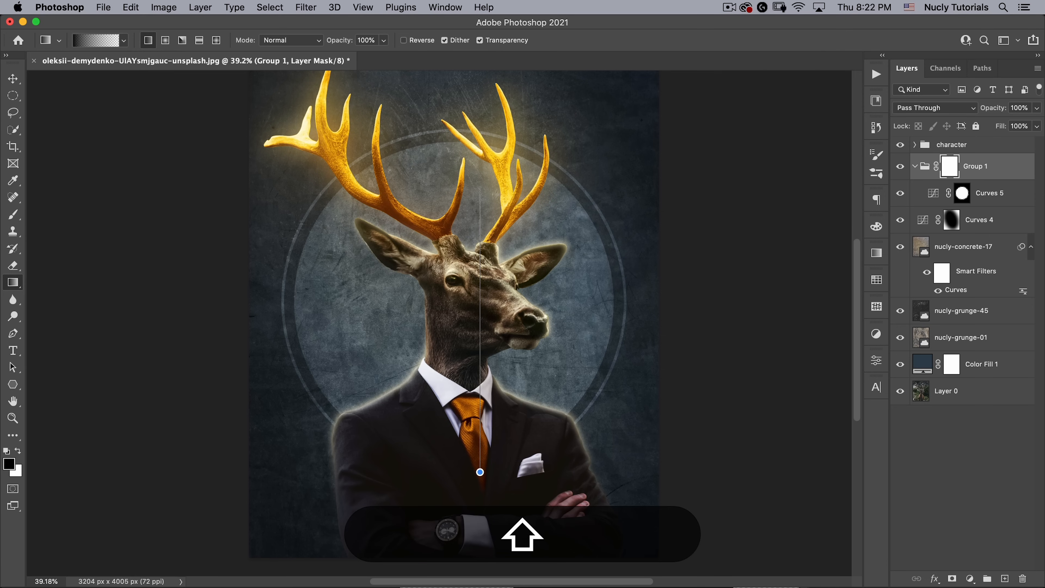
drag(500, 199, 498, 194)
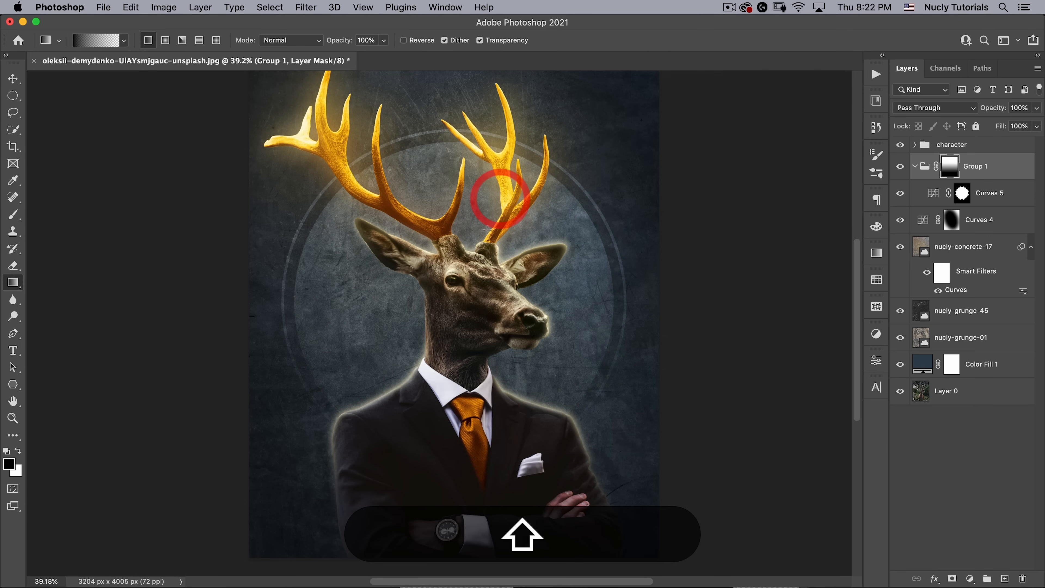
scroll(439, 282, down, 5)
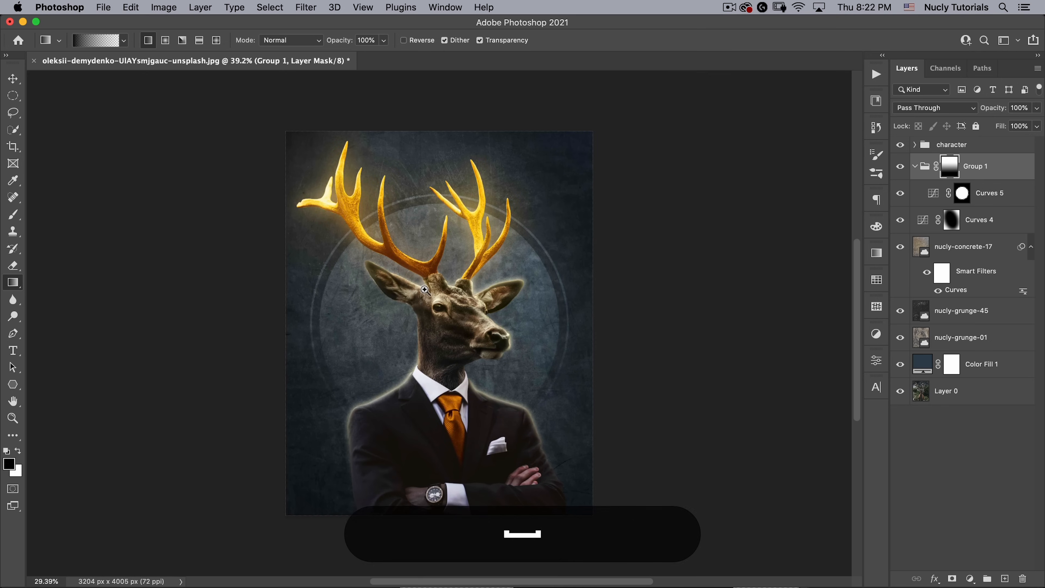
click(424, 291)
key(v)
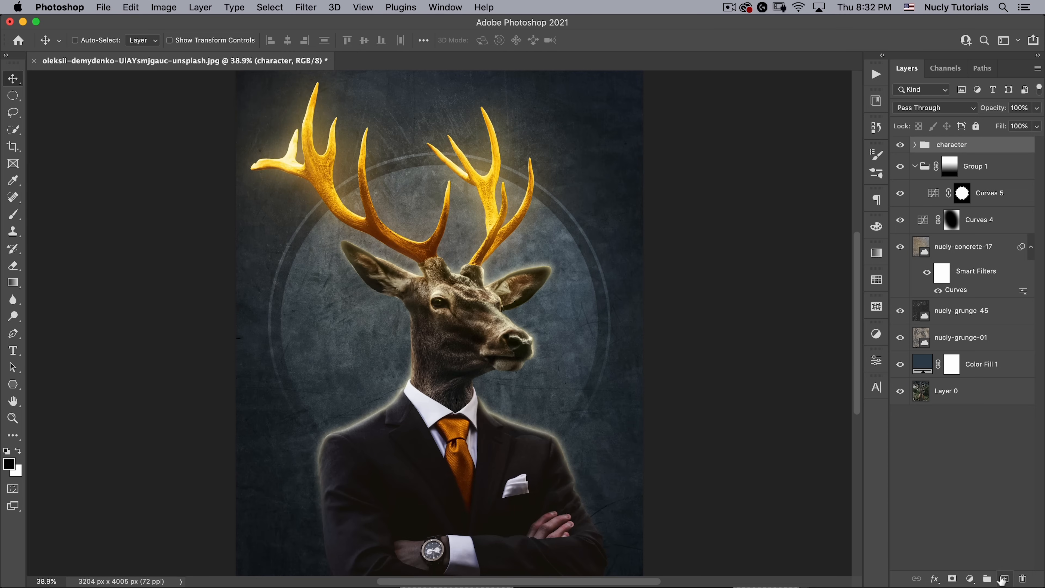
- Add a new layer above the character group, stamp all visible layers onto it, and rename it "flattened image"
click(1004, 579)
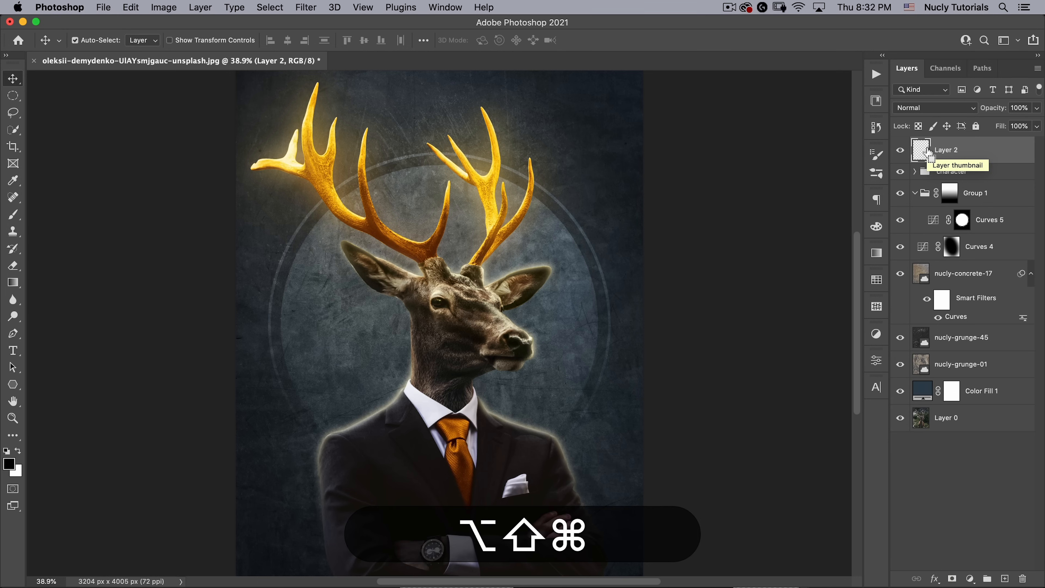
key(alt+shift+super+e)
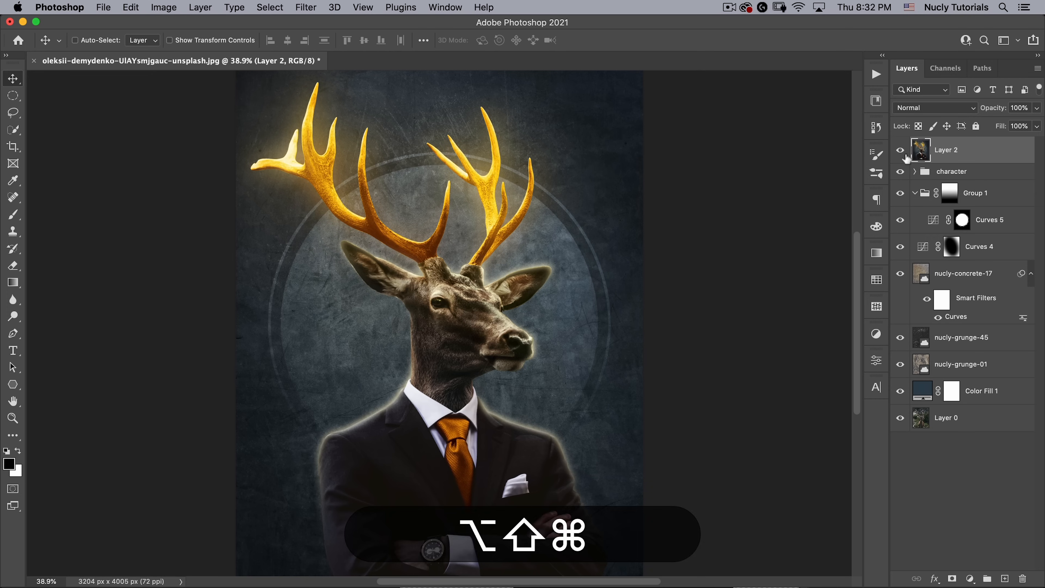
double_click(942, 150)
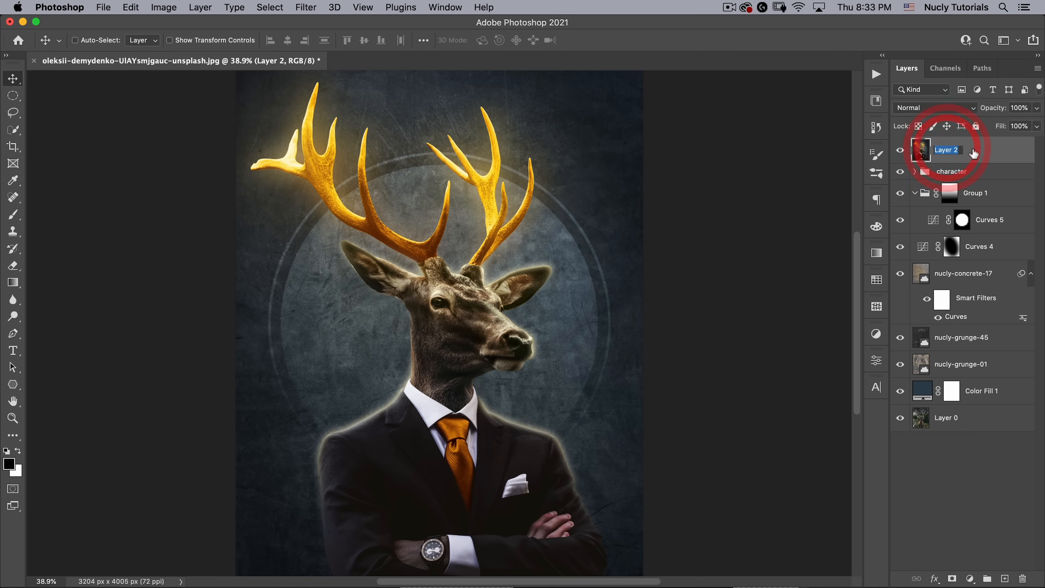
text(fk)
key(BackSpace)
text(lattened image)
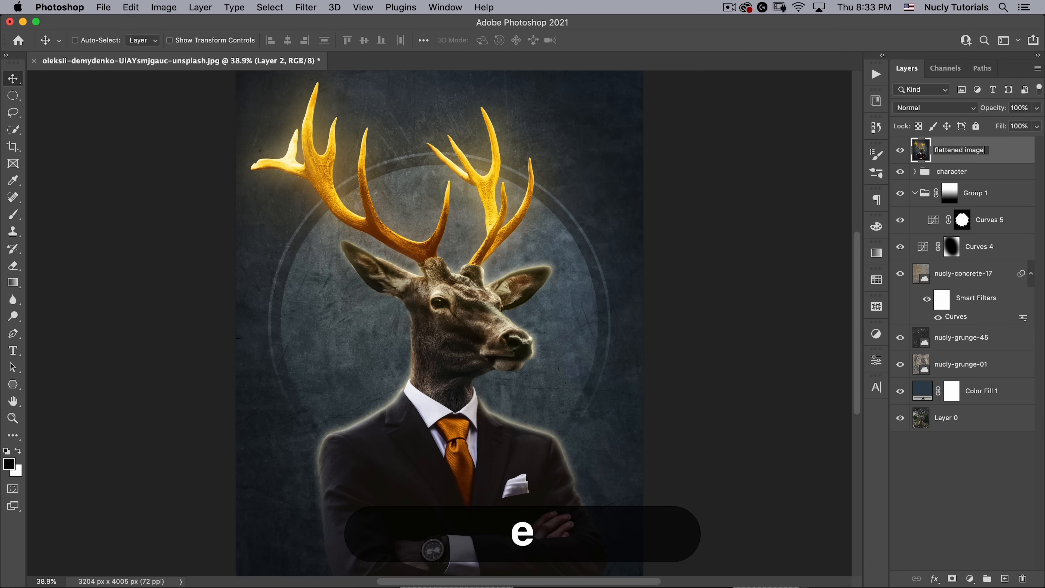
key(Return)
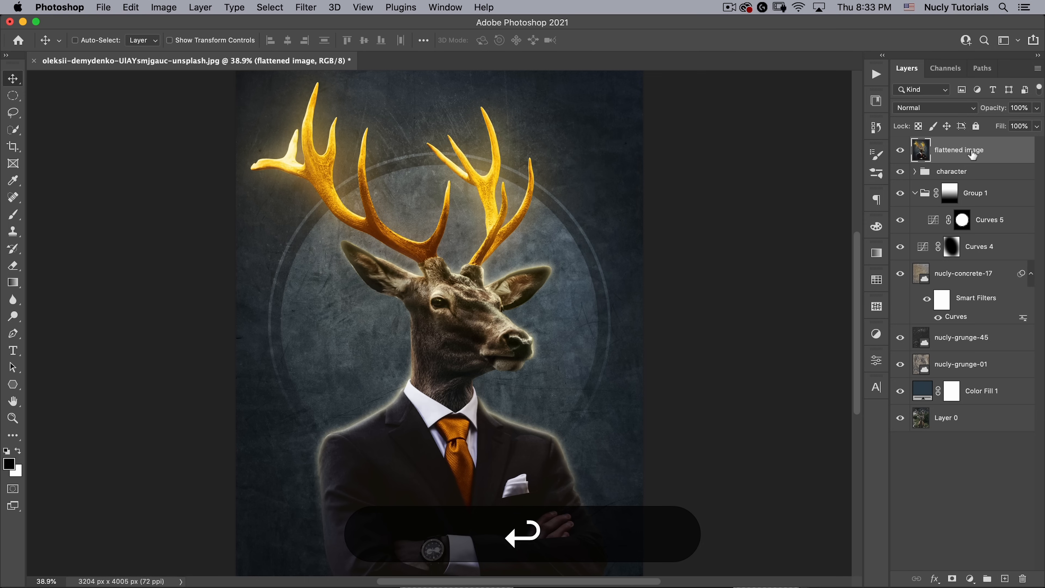
- Convert the flattened image layer to a smart object and open the Camera Raw Filter for it
right_click(971, 154)
click(914, 194)
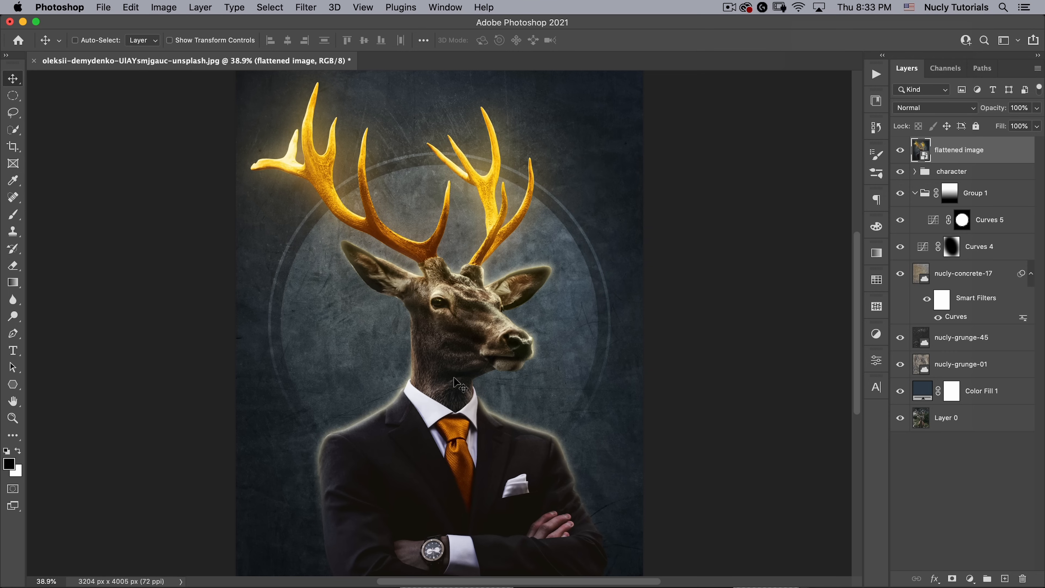
click(306, 7)
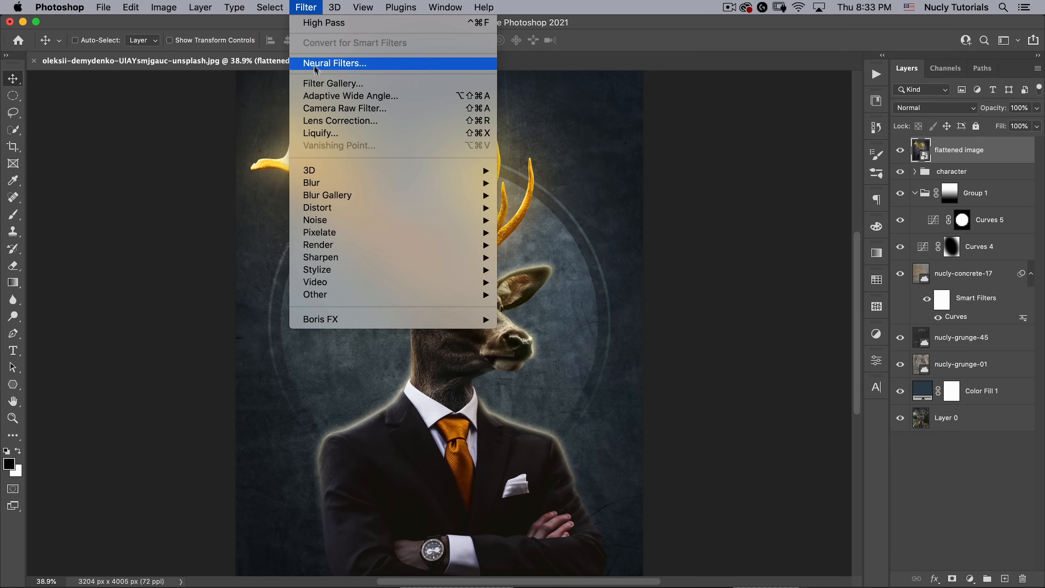
click(318, 109)
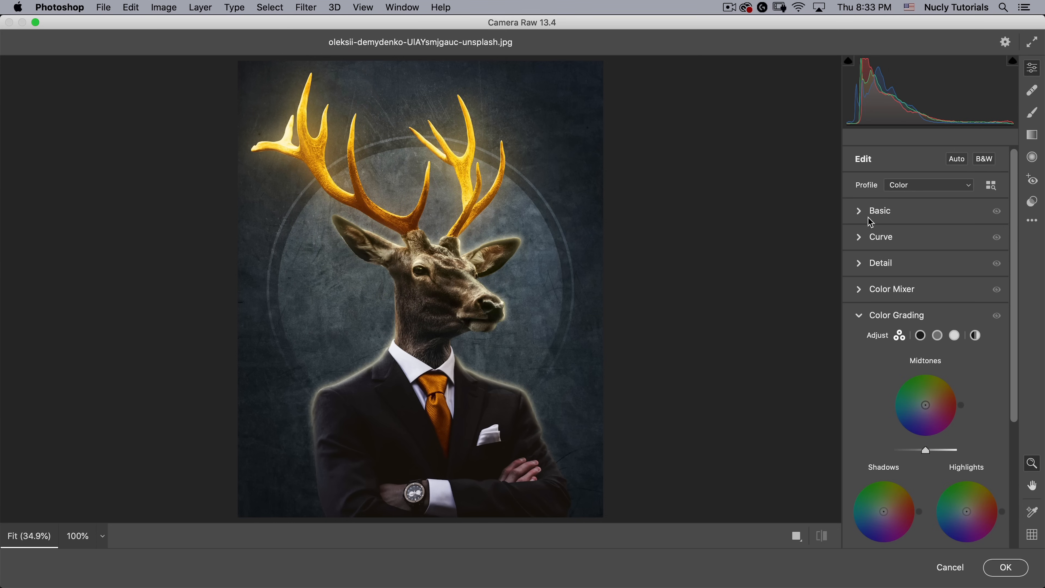
- Set the Basic adjustments to Contrast +17, Texture +11 and Clarity +16
click(861, 211)
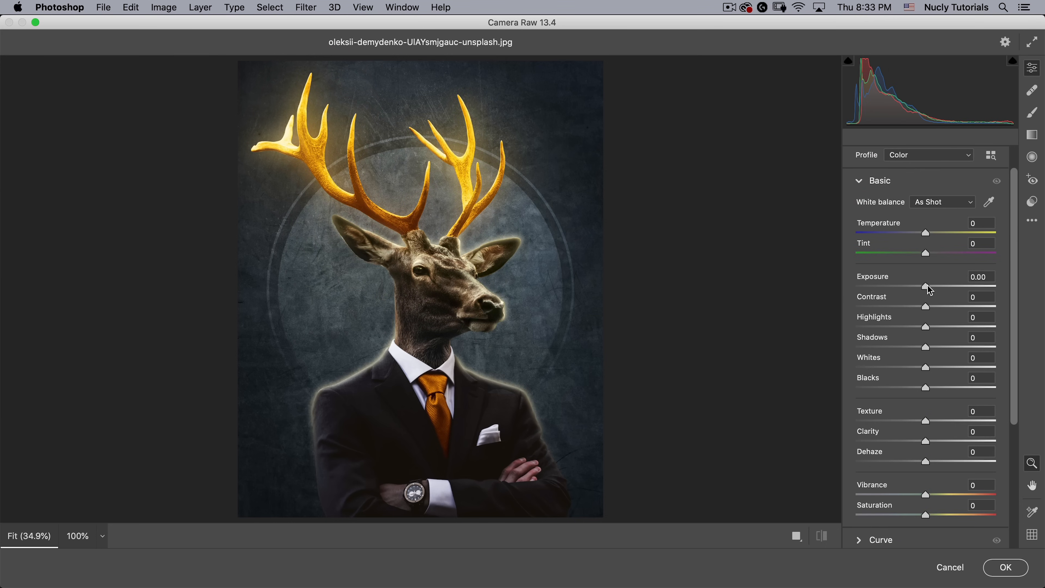
drag(931, 310, 938, 306)
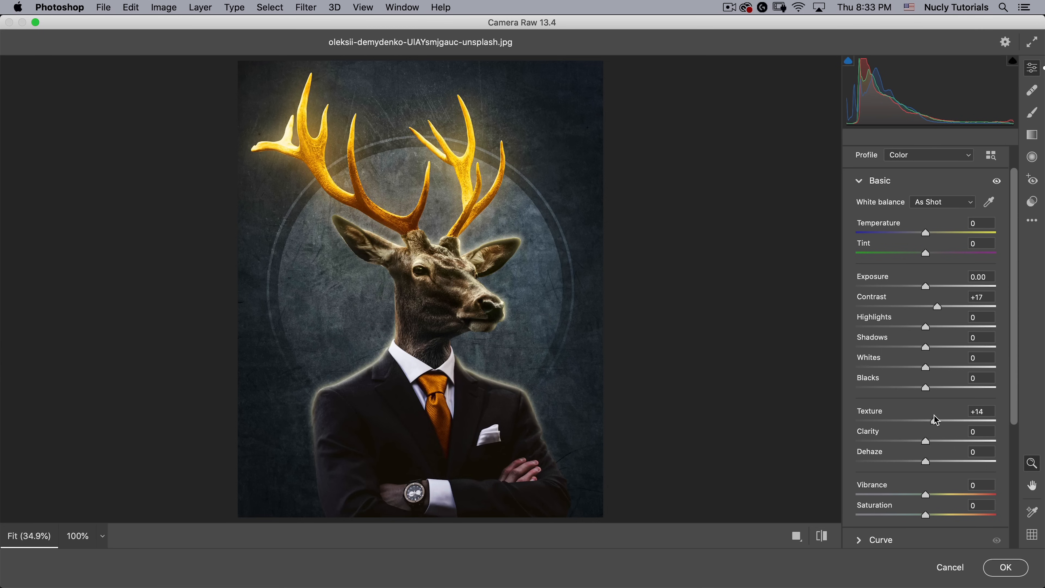
drag(936, 420, 940, 441)
- Set Sharpening to 71 in the Detail settings and Vignetting to -15 in the Effects settings
scroll(850, 374, down, 2)
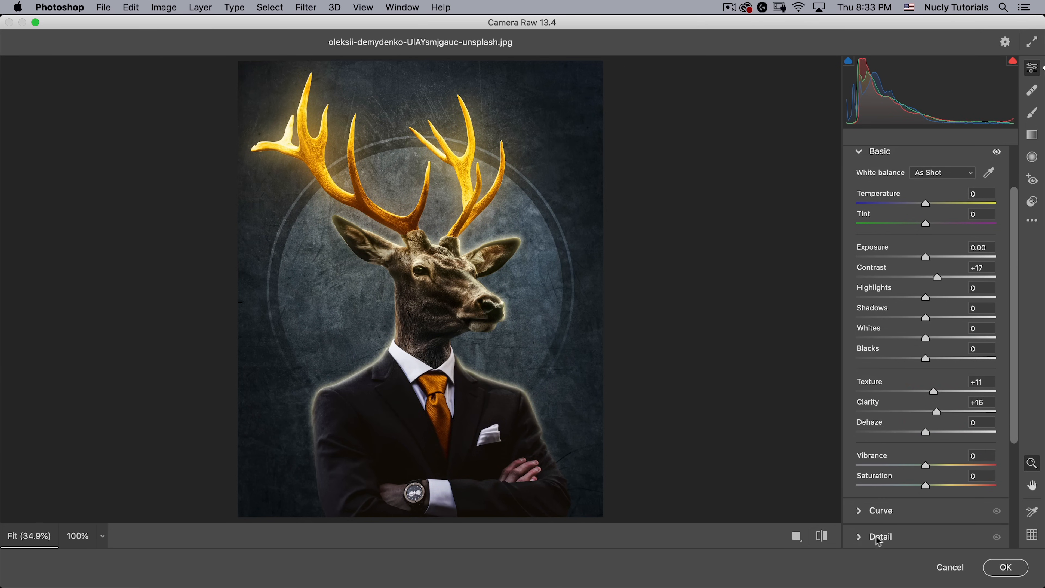
click(878, 541)
drag(856, 291, 922, 291)
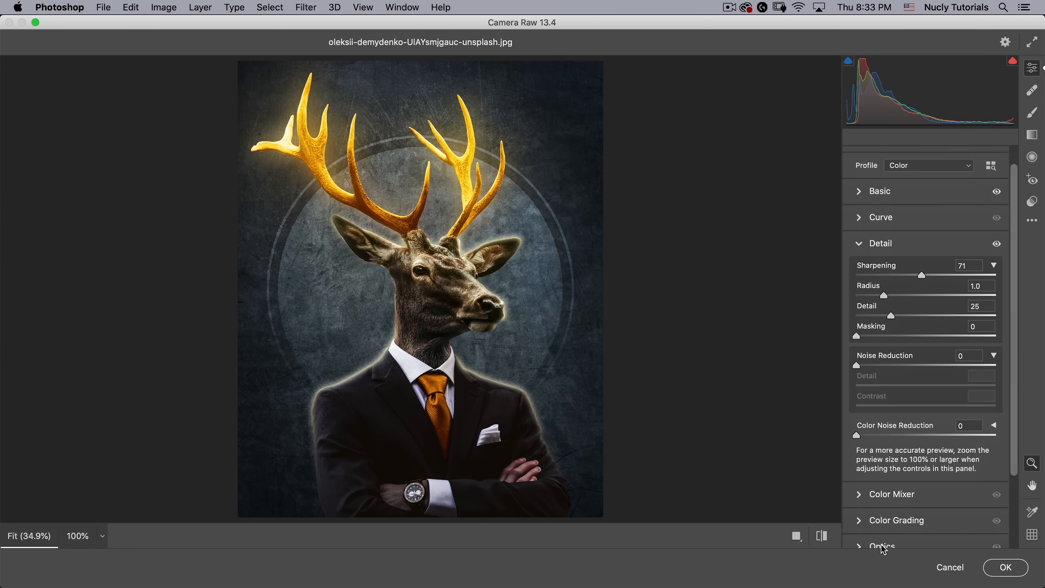
scroll(883, 535, down, 5)
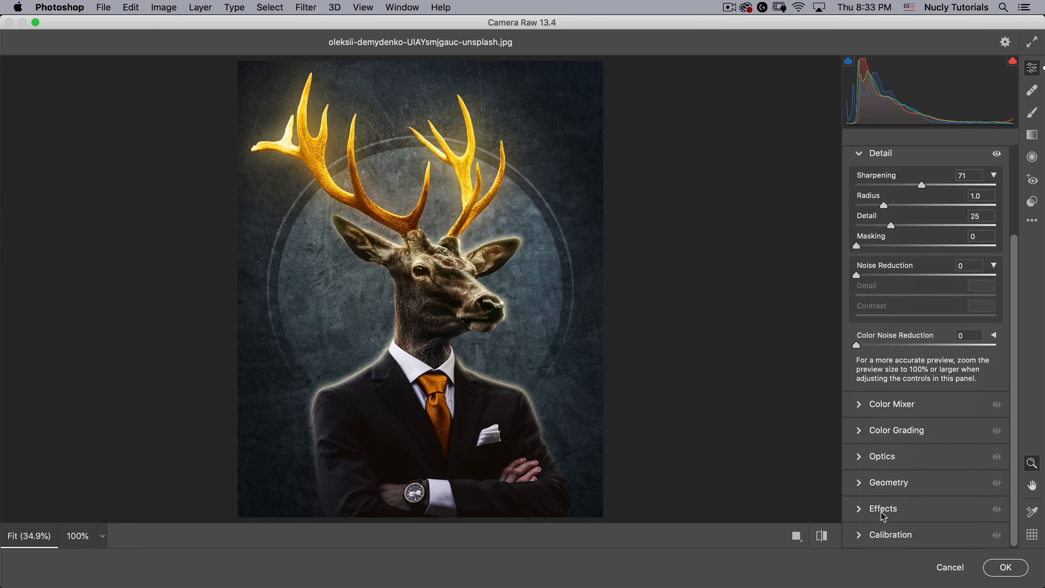
click(882, 510)
drag(927, 402, 918, 402)
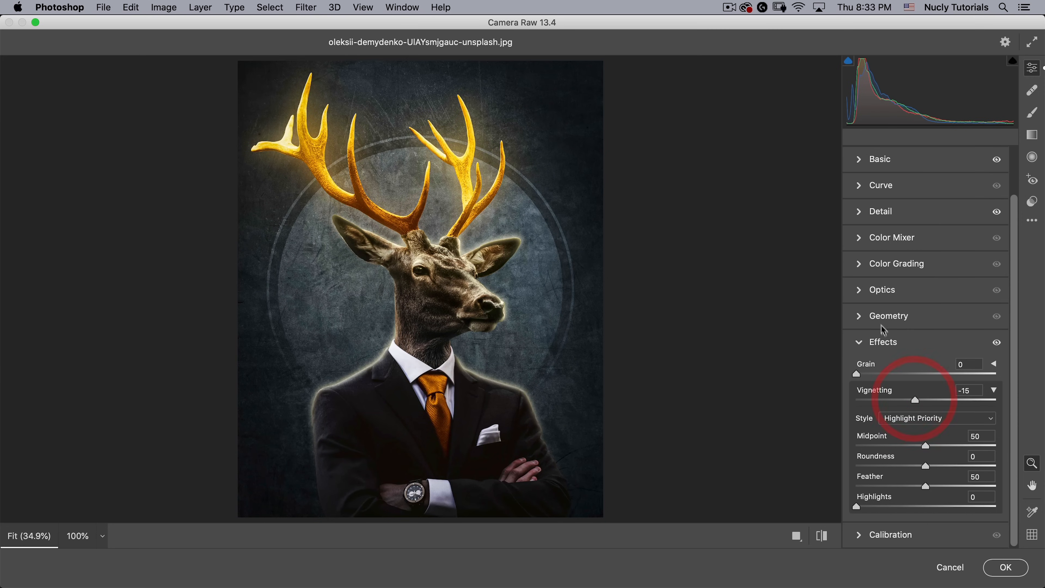
- Color grade the shadows toward teal (hue about 191) and the highlights toward yellow (hue 58, saturation 66), and apply the Camera Raw Filter
click(861, 265)
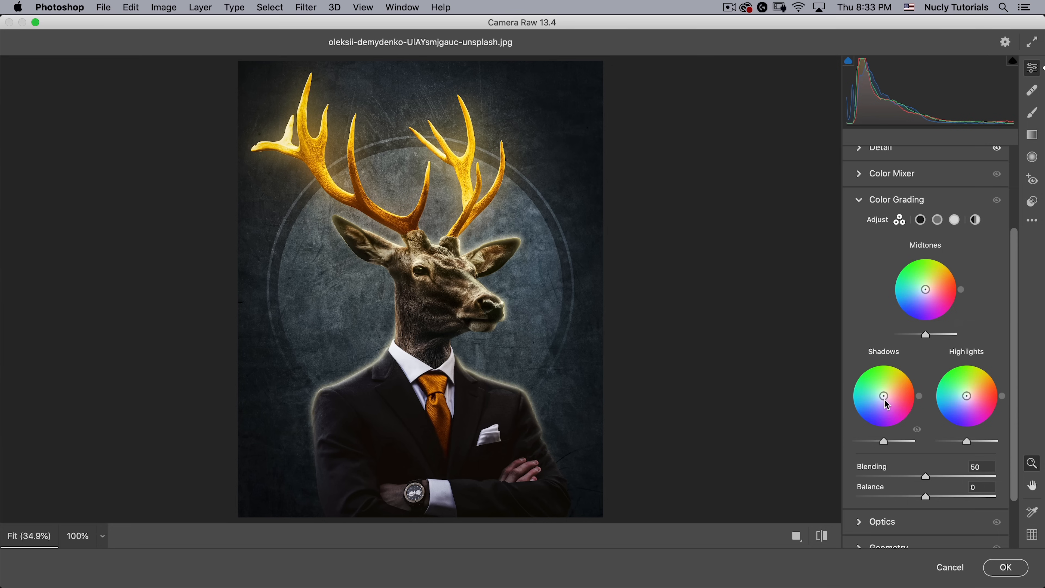
drag(882, 398, 876, 397)
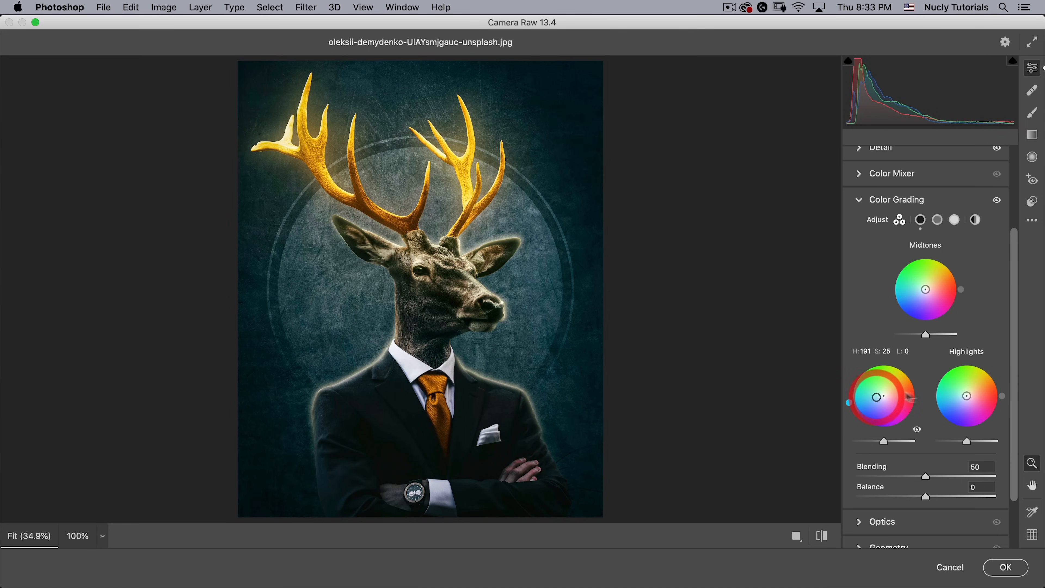
drag(966, 395, 975, 383)
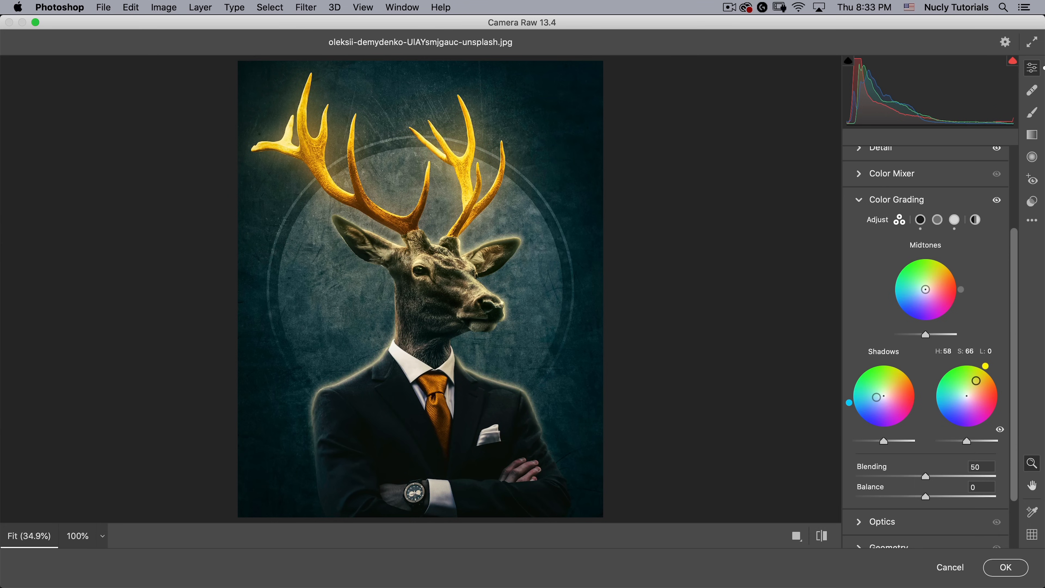
drag(877, 397, 874, 398)
click(1005, 567)
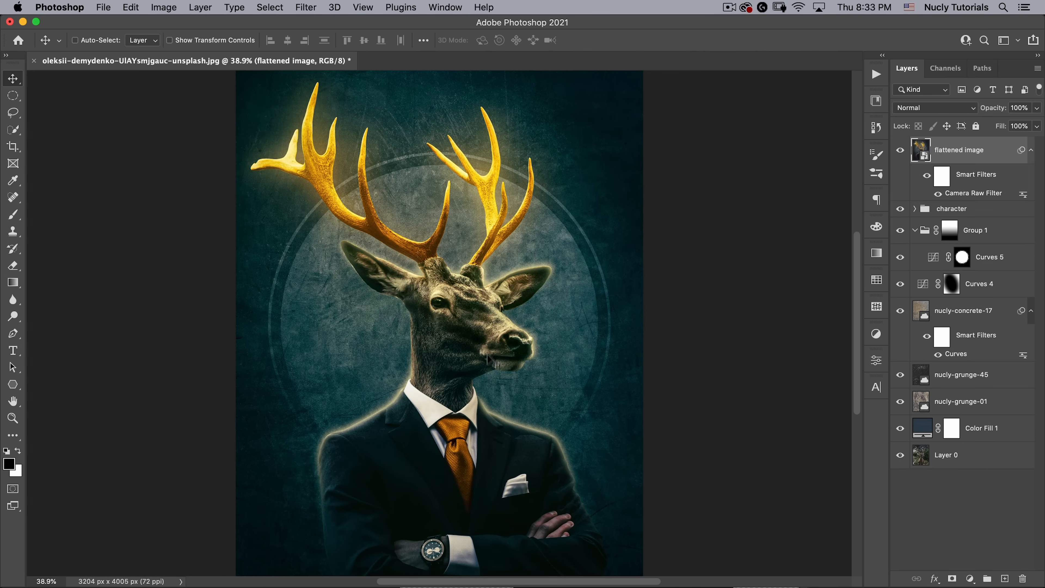